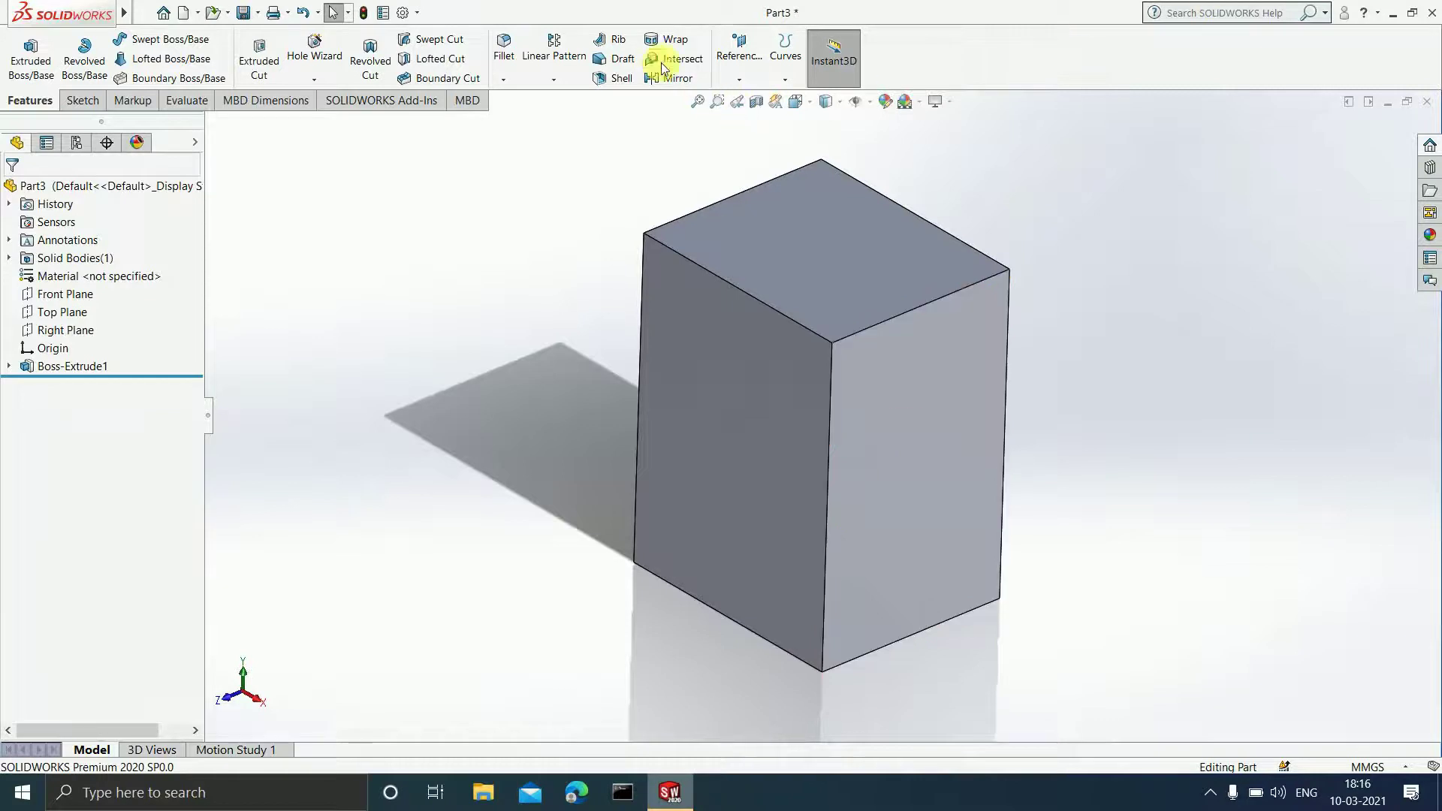
# Start a manual neutral-plane draft on the block with a draft angle of 10 degrees.
pyautogui.click(621, 60)
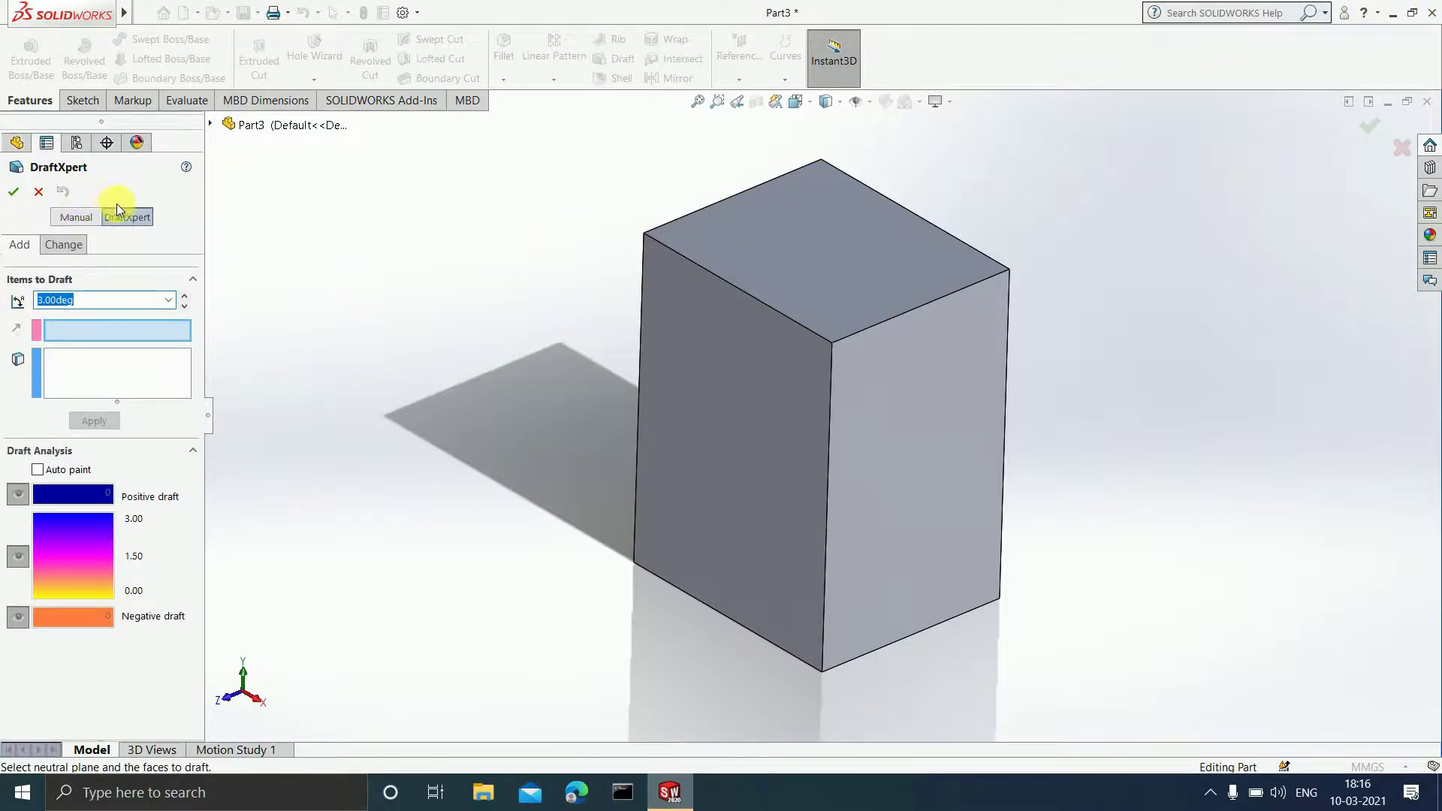
pyautogui.click(80, 217)
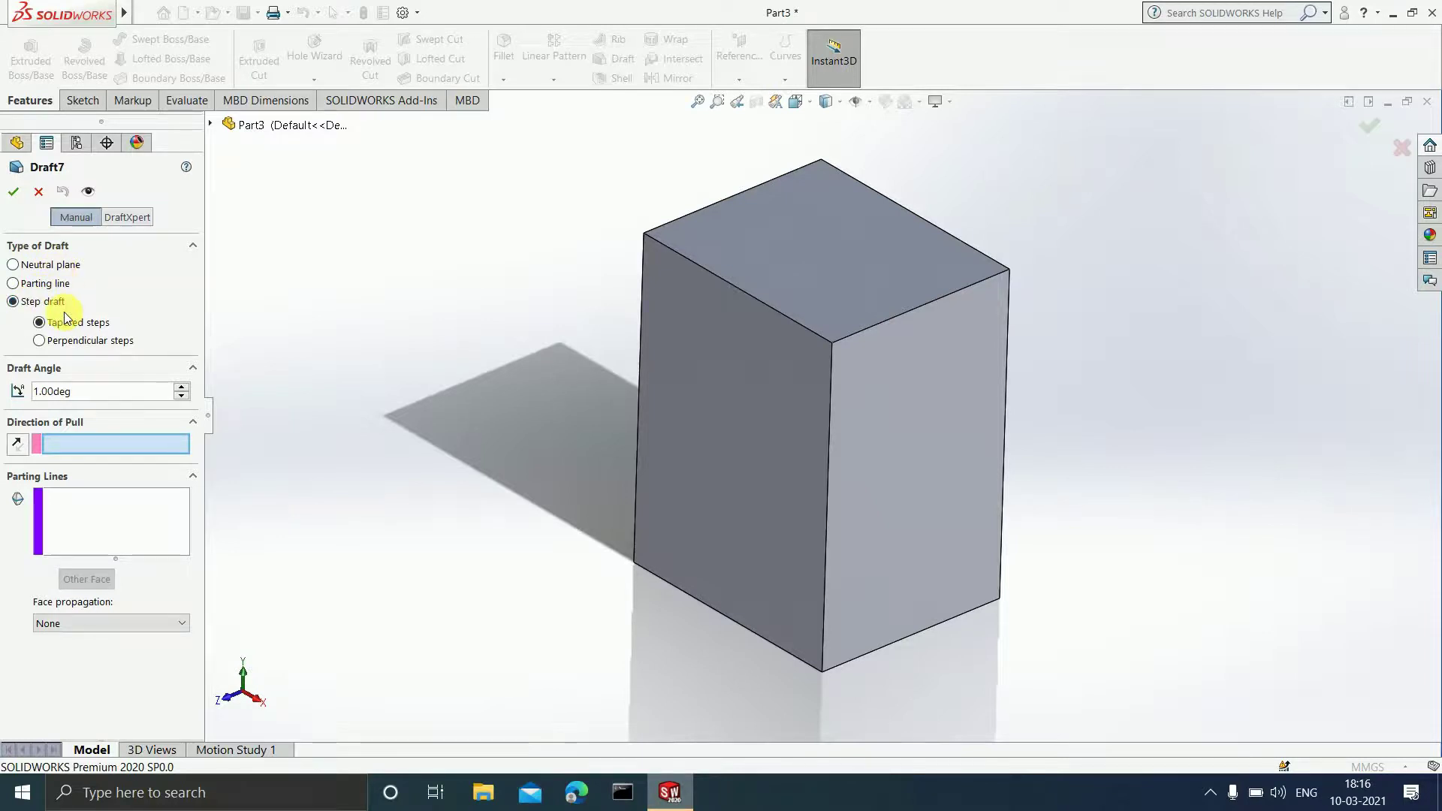
pyautogui.click(46, 268)
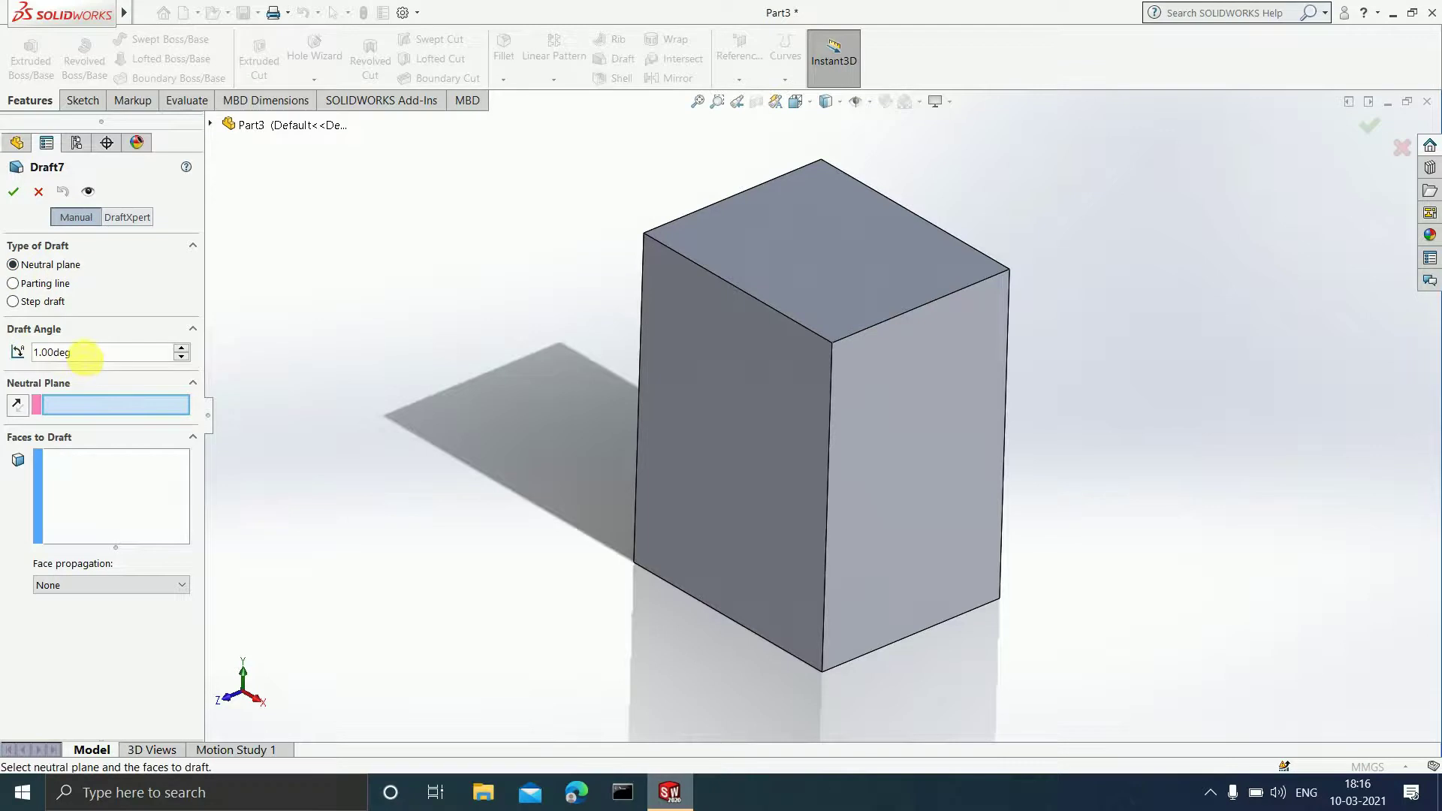
pyautogui.doubleClick(85, 356)
pyautogui.write('10')
pyautogui.press('Return')
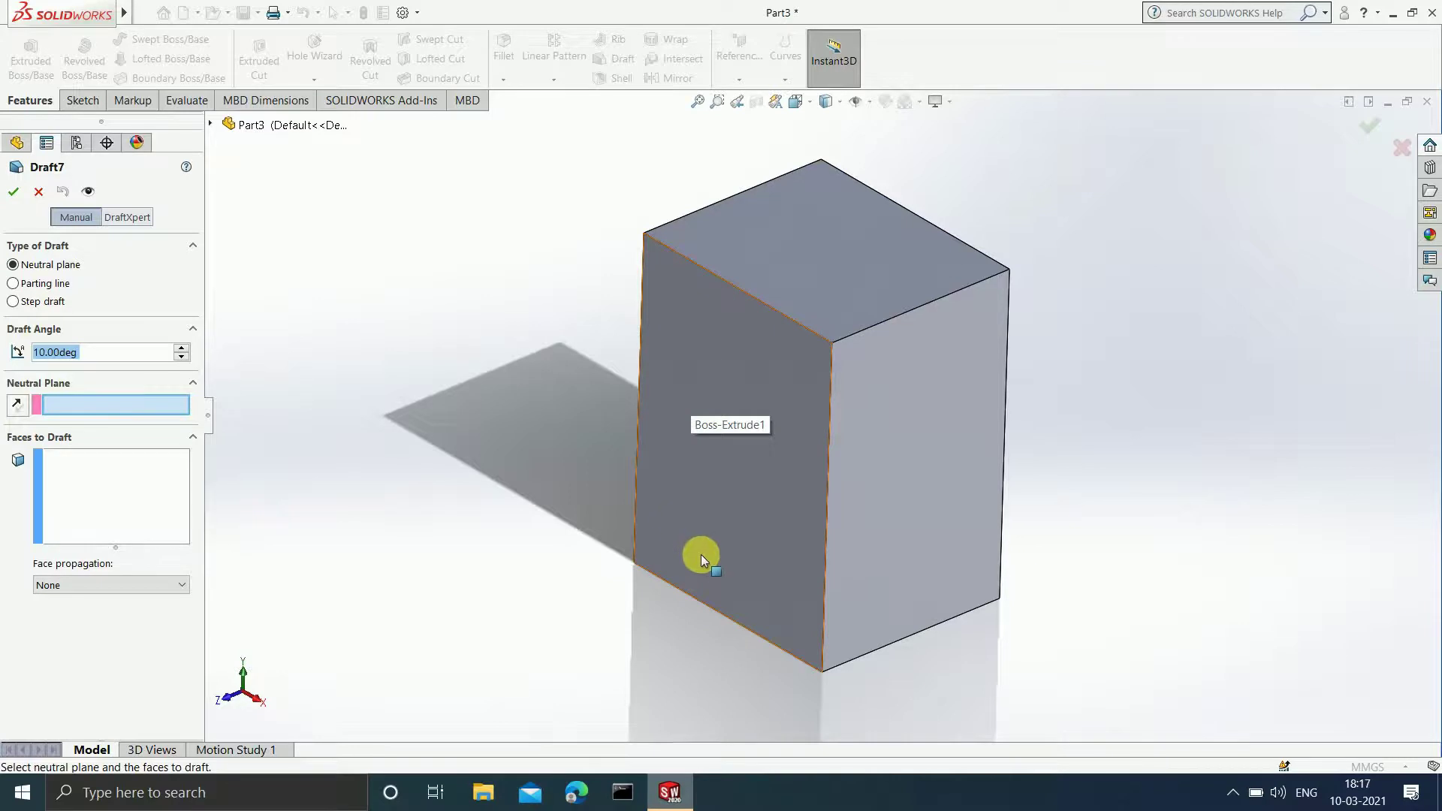
# Select the block's bottom face as the neutral plane of the draft.
pyautogui.moveTo(805, 615); pyautogui.dragTo(821, 348, button='middle')
pyautogui.click(870, 547)
pyautogui.moveTo(978, 388); pyautogui.dragTo(964, 552, button='middle')
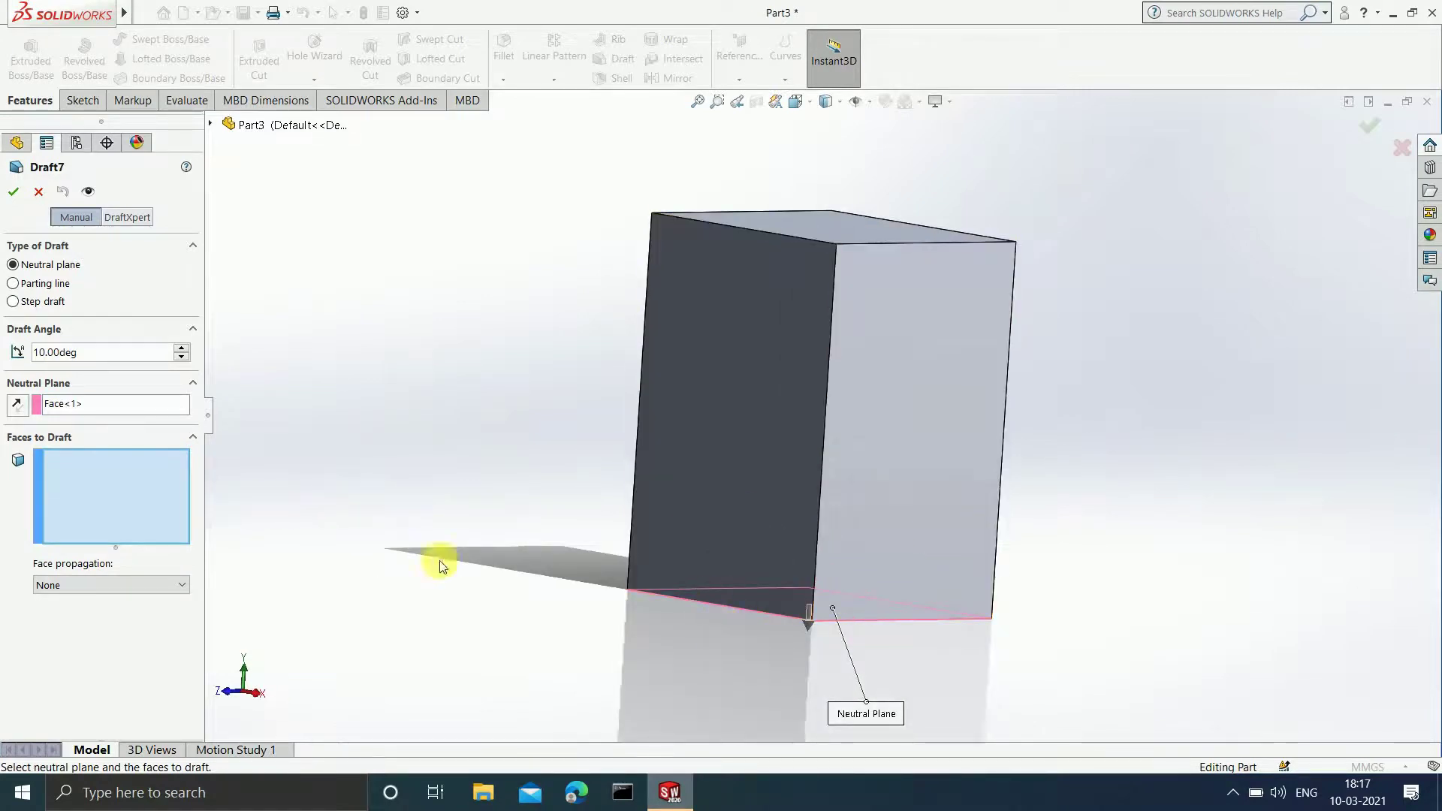
# Select two adjacent side faces of the block as the faces to draft and create the draft feature.
pyautogui.moveTo(811, 514); pyautogui.dragTo(797, 529, button='middle')
pyautogui.moveTo(853, 467); pyautogui.dragTo(840, 553, button='middle')
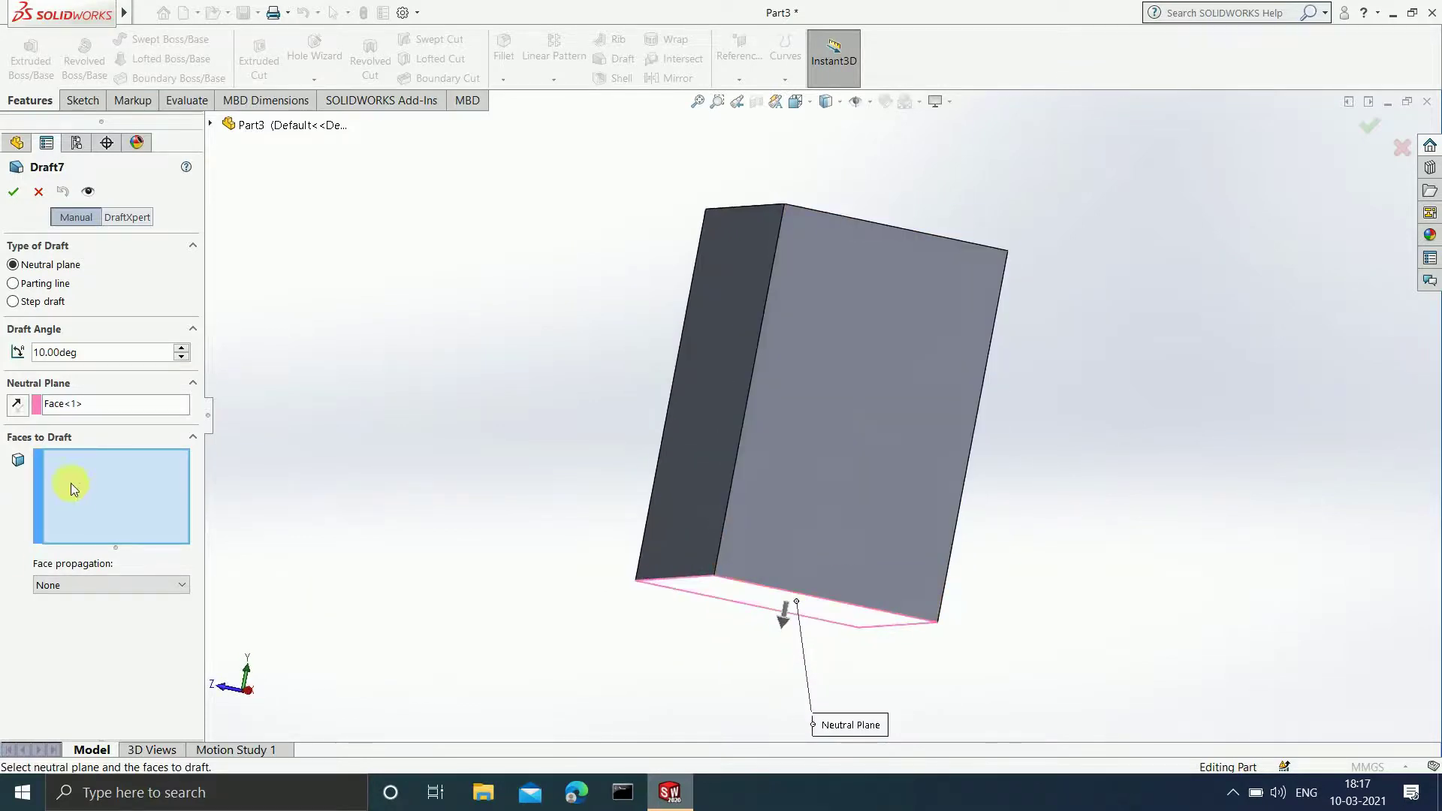
pyautogui.moveTo(439, 511); pyautogui.dragTo(476, 580, button='middle')
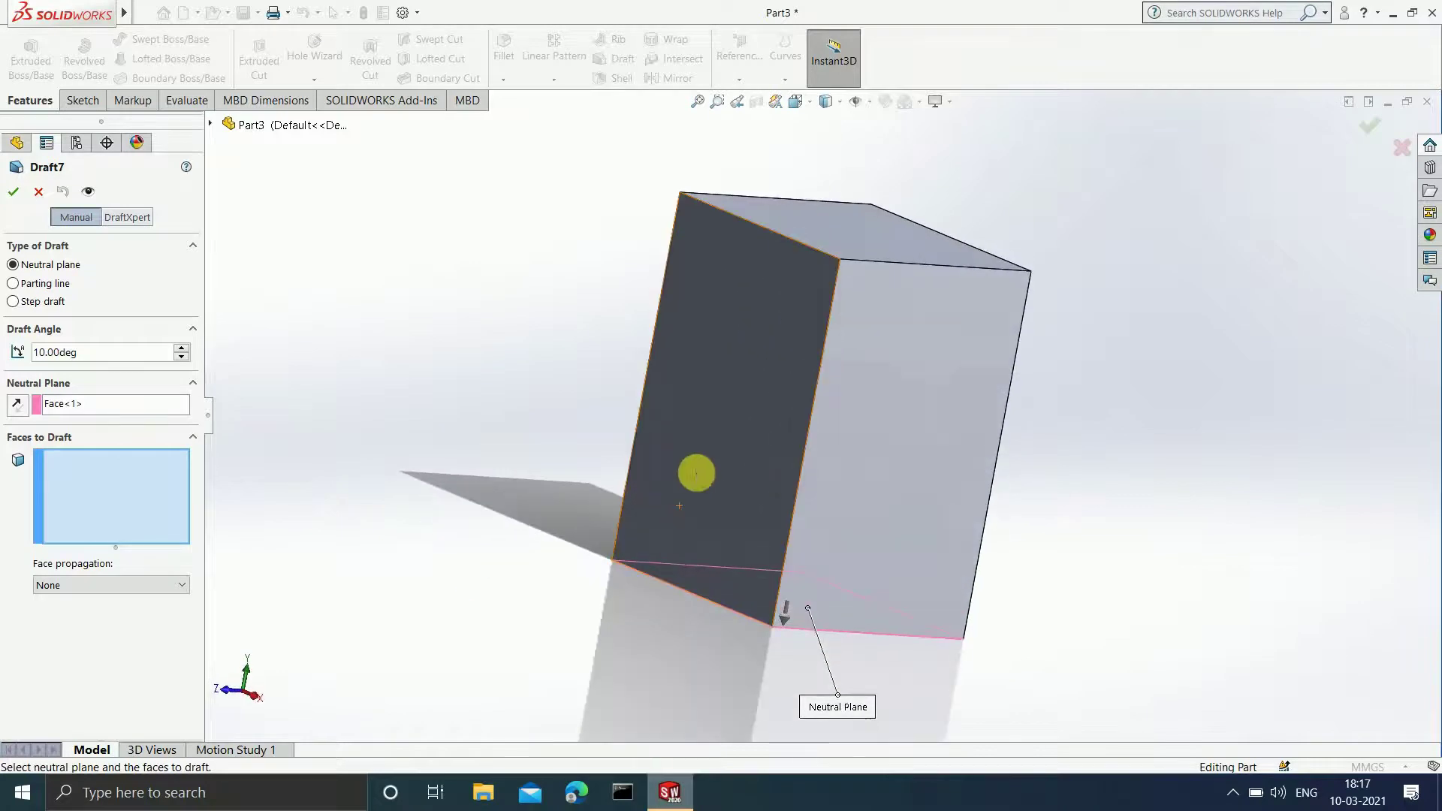
pyautogui.click(713, 425)
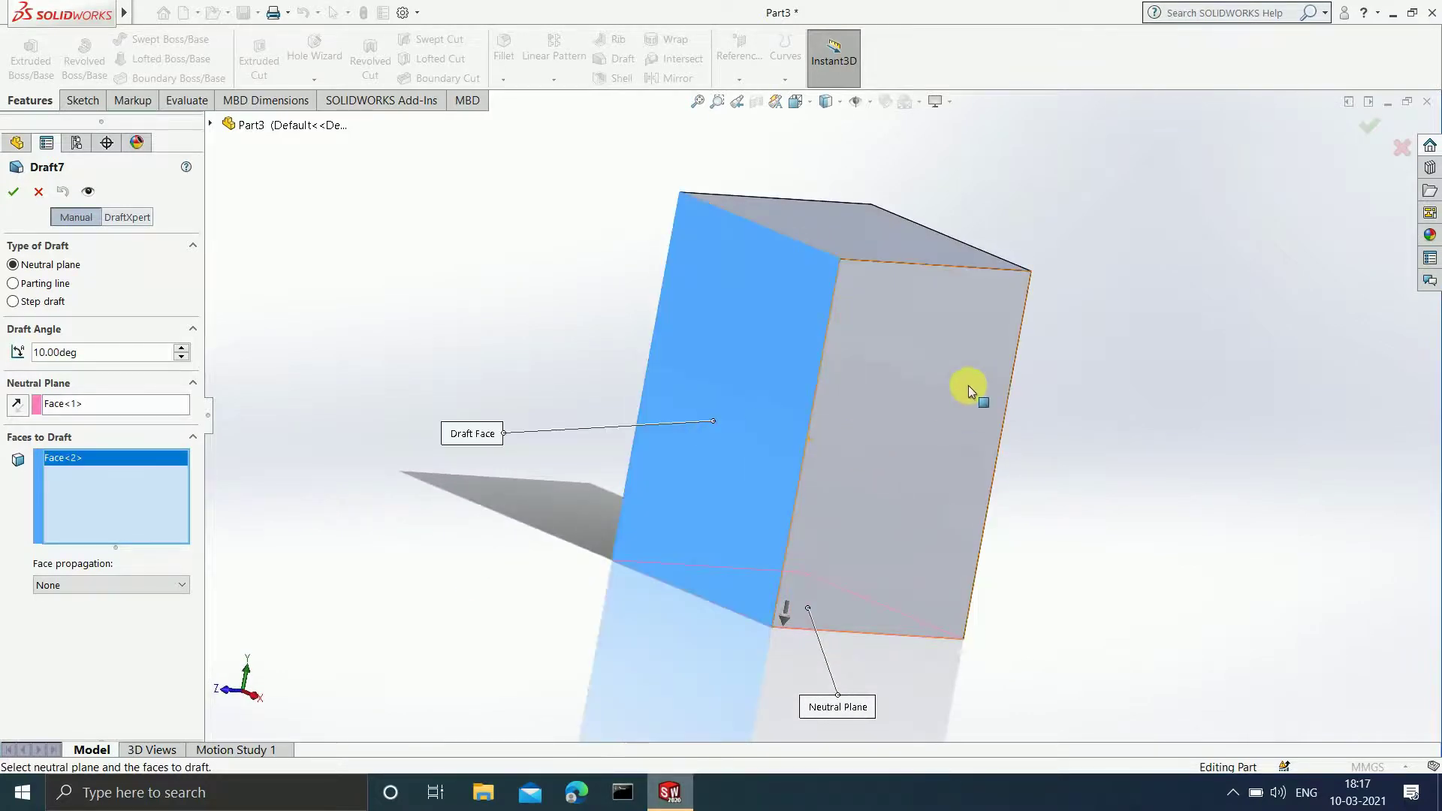
pyautogui.click(932, 380)
pyautogui.moveTo(932, 382); pyautogui.dragTo(913, 353, button='middle')
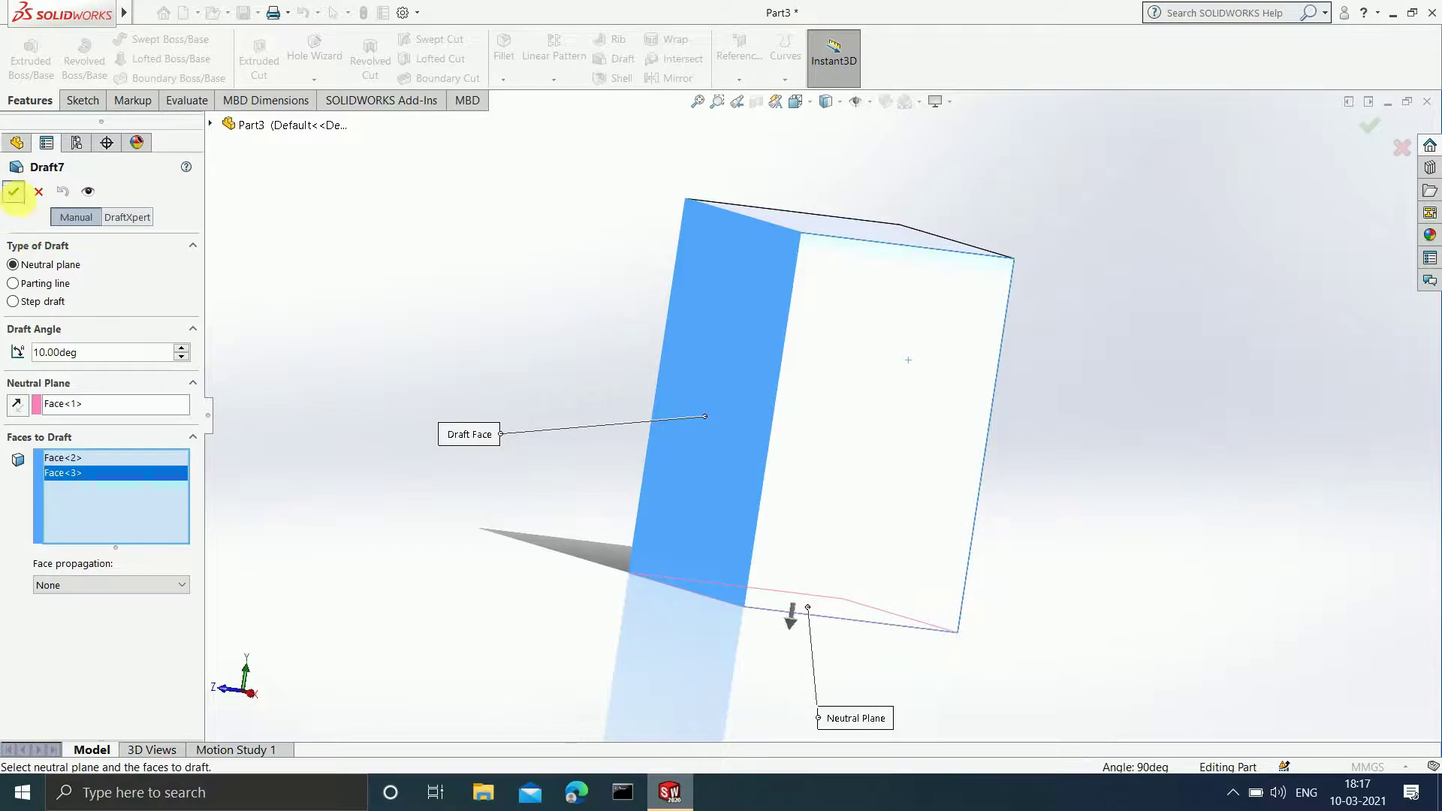
pyautogui.click(16, 195)
# Examine the taper of the drafted side faces against the undrafted faces from several angles around the block.
pyautogui.moveTo(1026, 418); pyautogui.dragTo(1062, 380, button='middle')
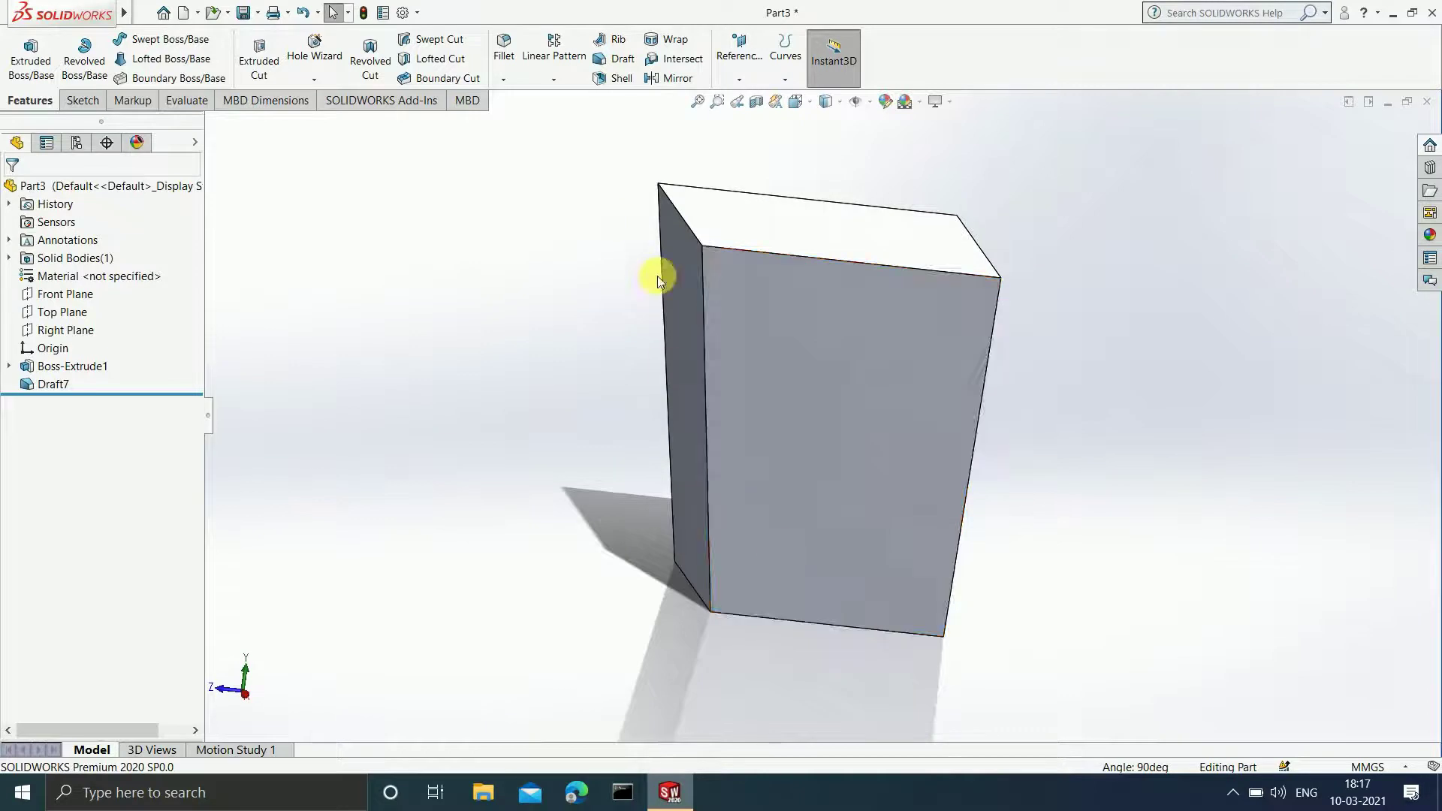
pyautogui.moveTo(859, 408); pyautogui.dragTo(675, 341, button='middle')
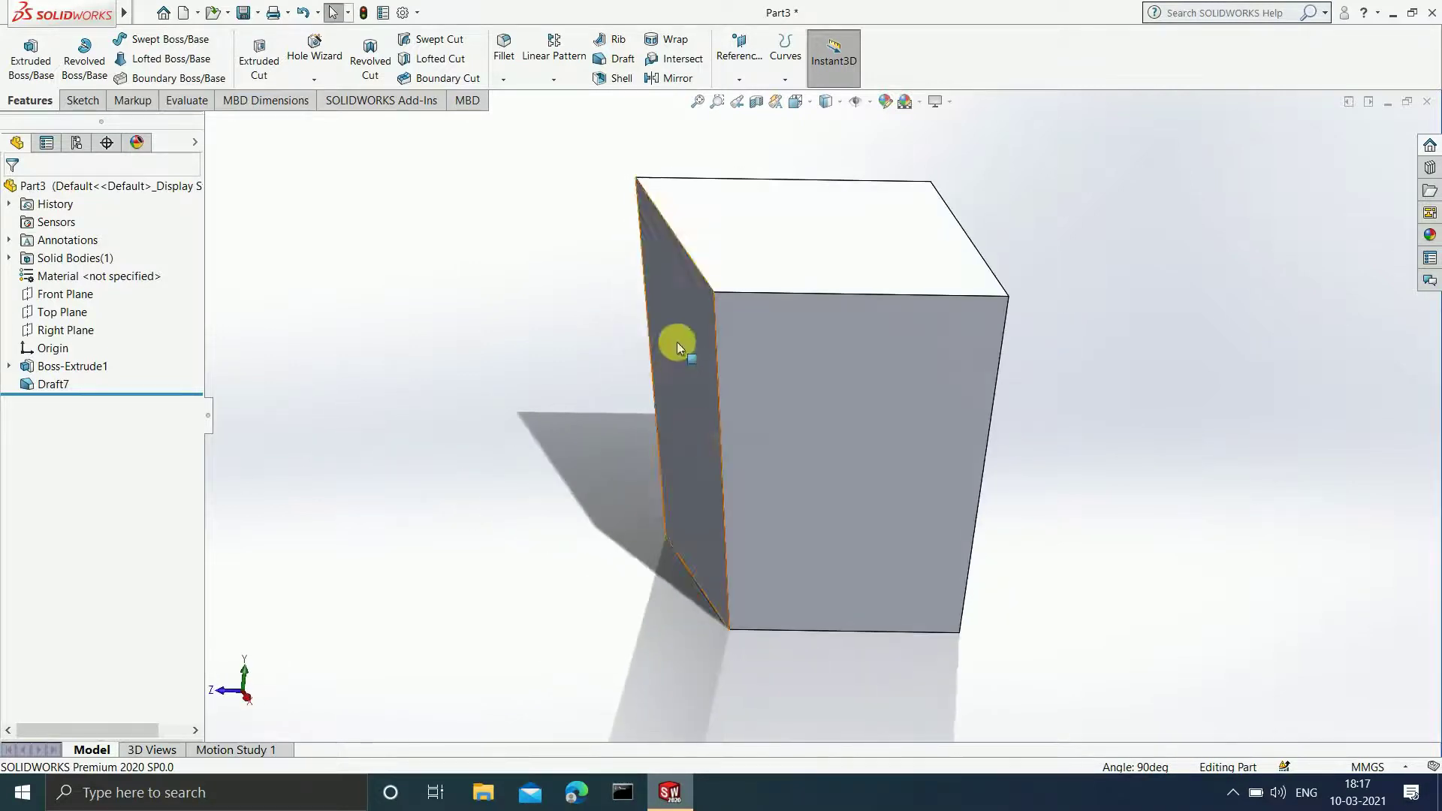
pyautogui.moveTo(861, 403); pyautogui.dragTo(673, 359, button='middle')
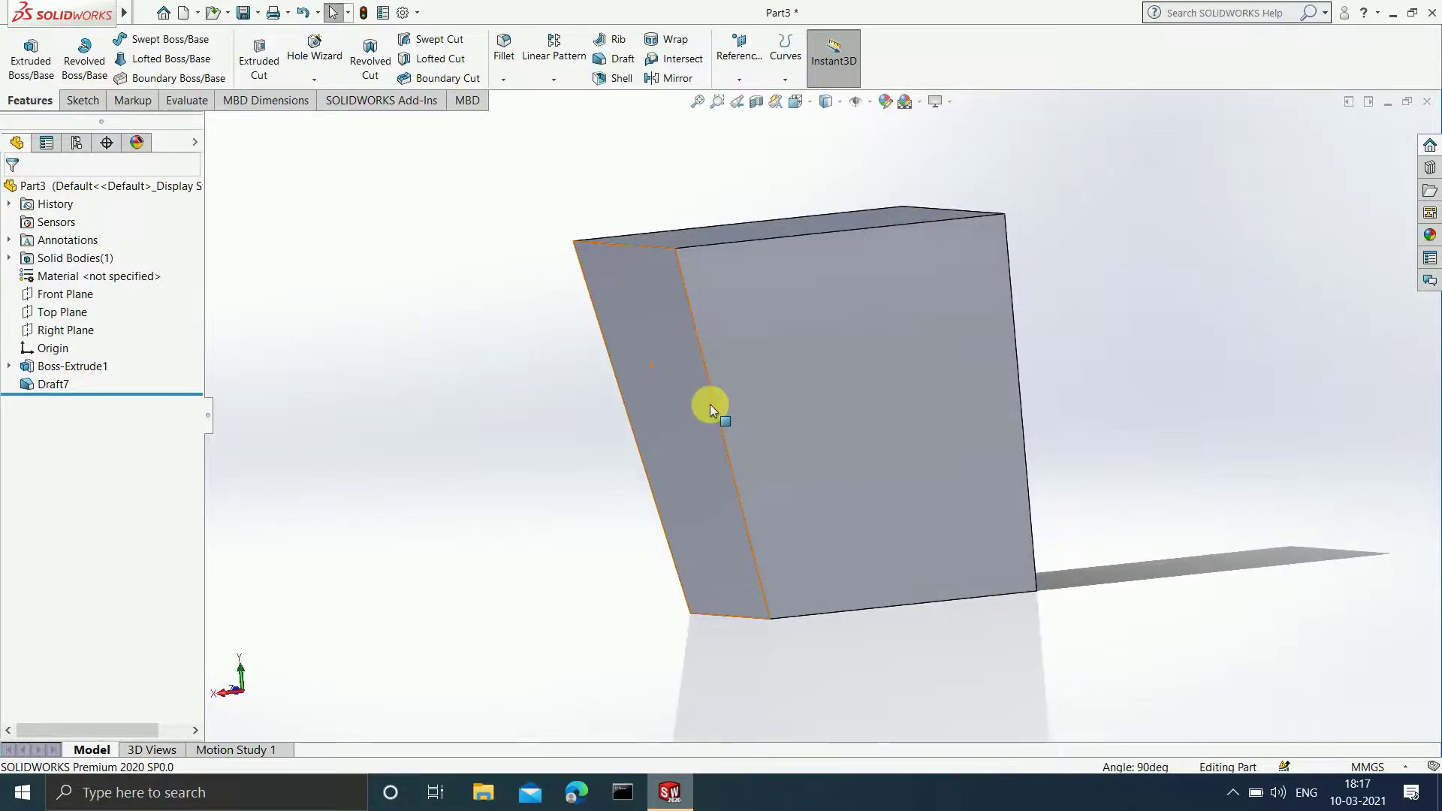
pyautogui.moveTo(759, 402); pyautogui.dragTo(865, 470, button='middle')
pyautogui.moveTo(953, 439); pyautogui.dragTo(911, 441, button='middle')
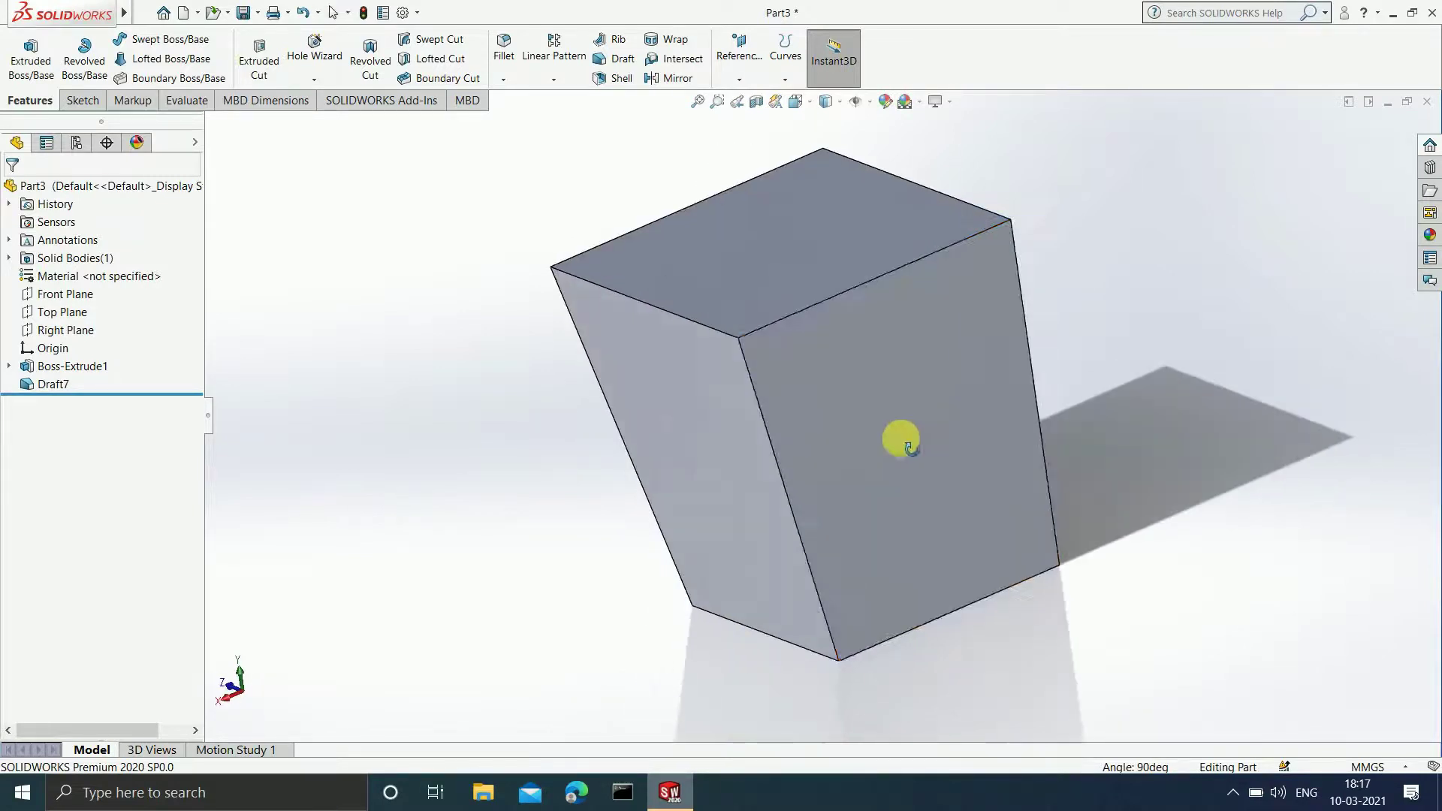
pyautogui.click(894, 428)
pyautogui.moveTo(1133, 283); pyautogui.dragTo(958, 317, button='middle')
pyautogui.click(958, 317)
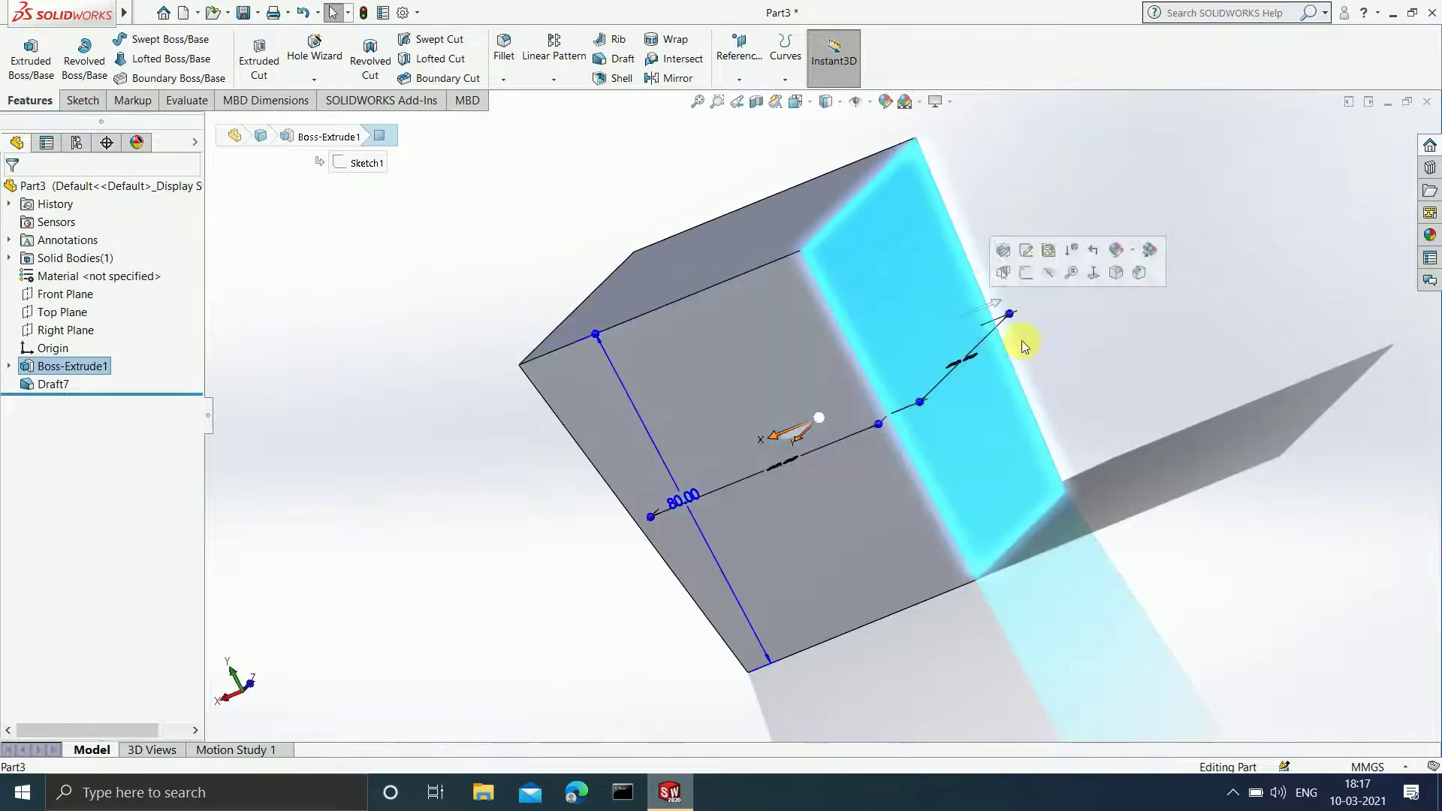
pyautogui.click(1069, 358)
pyautogui.moveTo(1070, 358)
pyautogui.mouseDown(button='middle')
pyautogui.moveTo(795, 508)
pyautogui.moveTo(688, 534)
pyautogui.moveTo(773, 443)
pyautogui.moveTo(914, 415)
pyautogui.moveTo(828, 433)
pyautogui.mouseUp(button='middle')
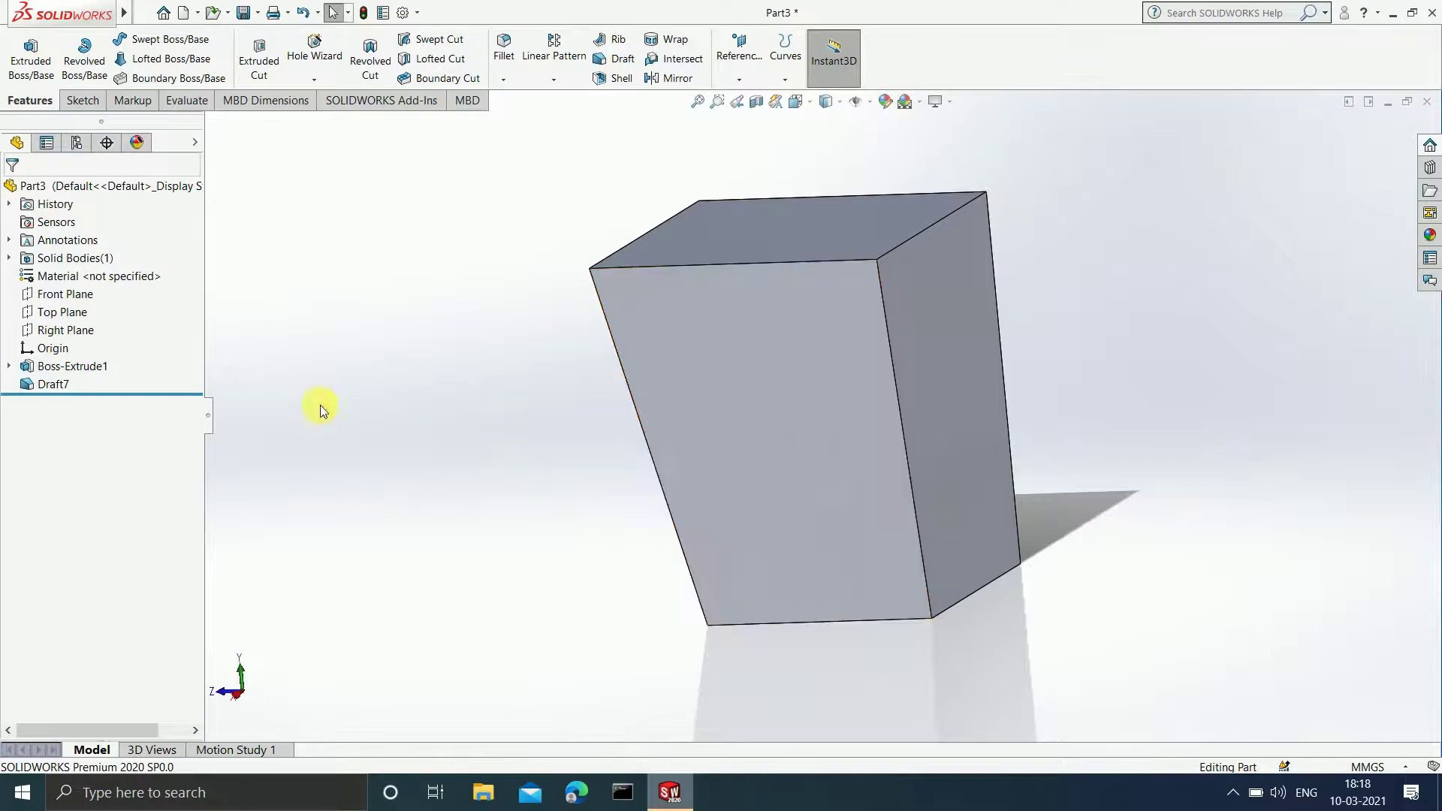
pyautogui.click(86, 371)
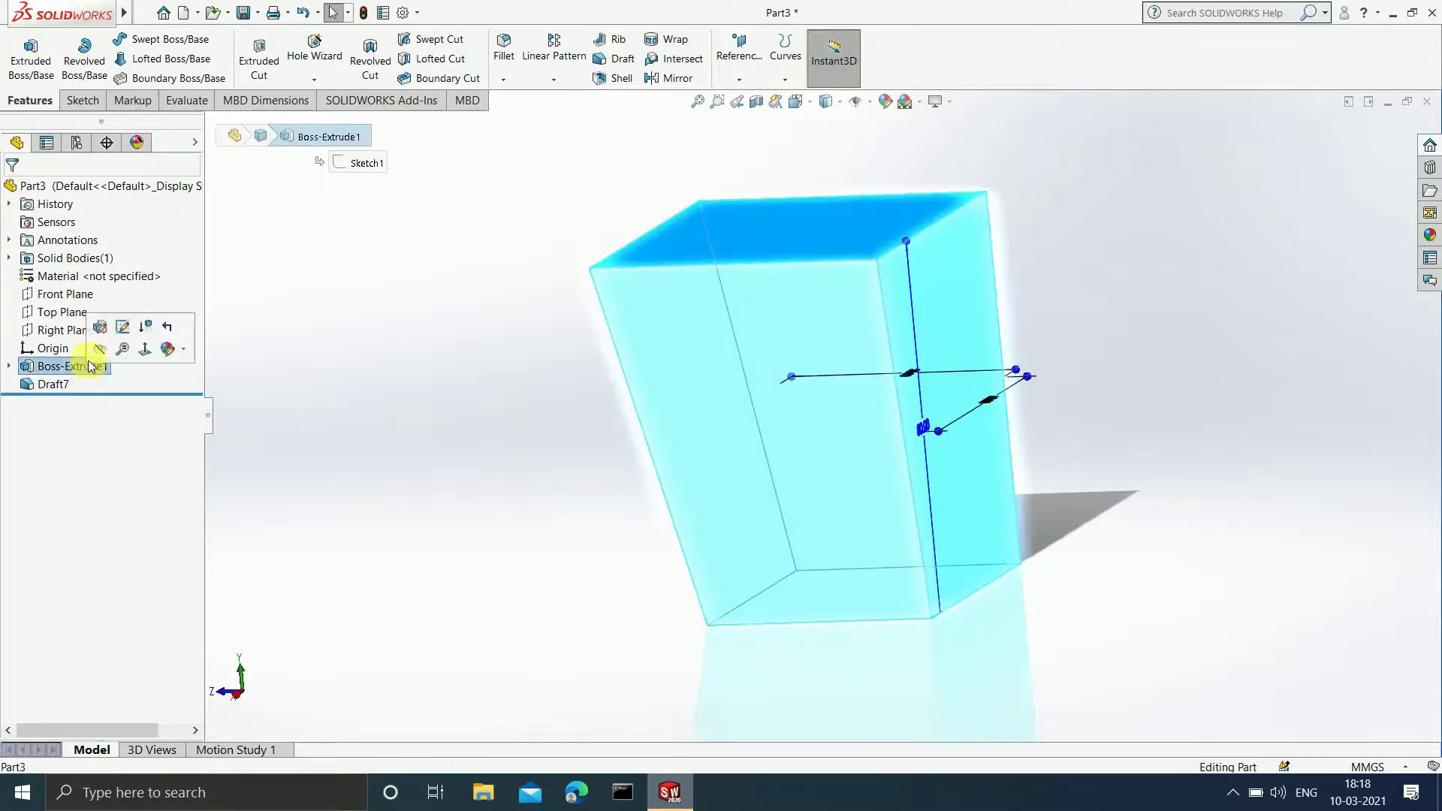
pyautogui.click(98, 335)
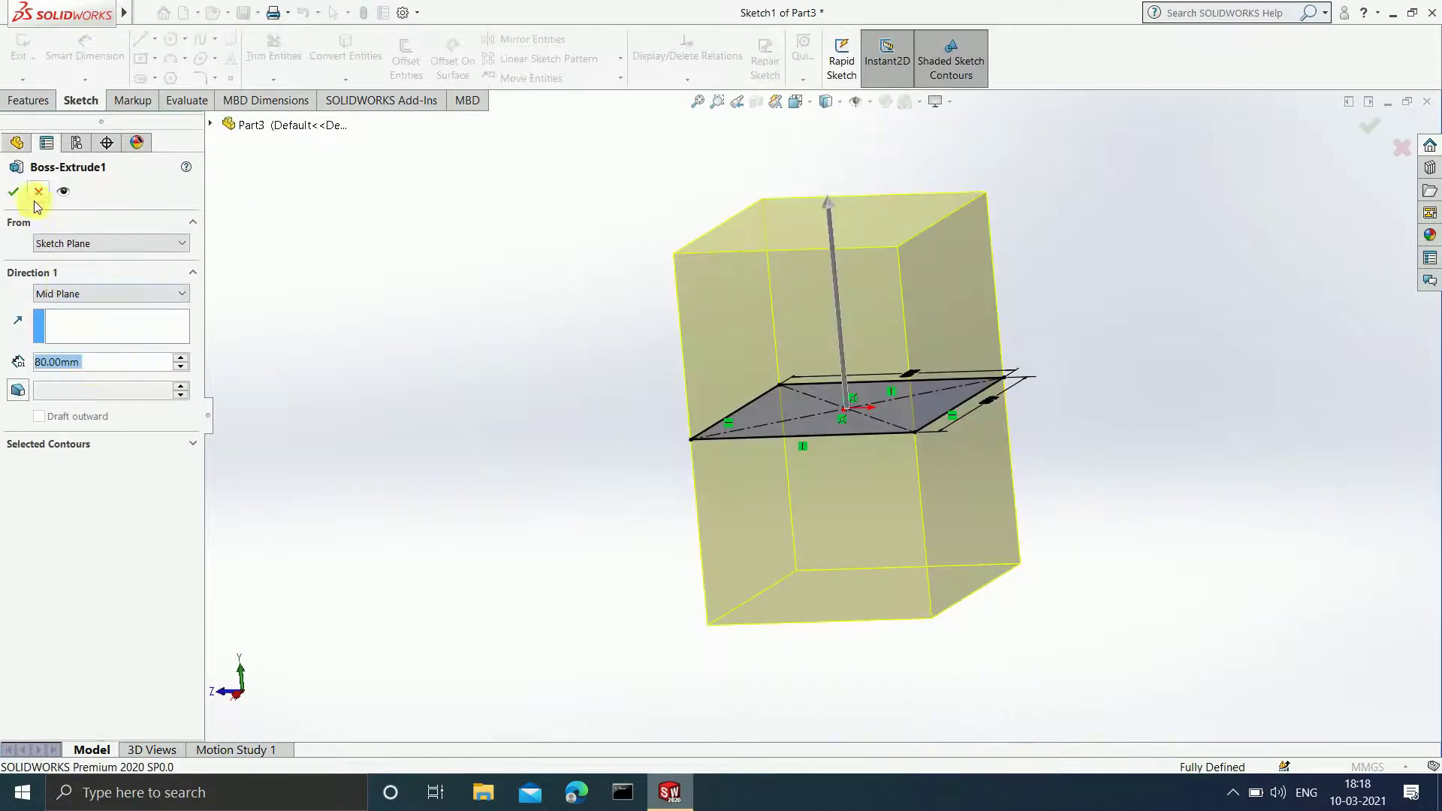
pyautogui.click(1398, 149)
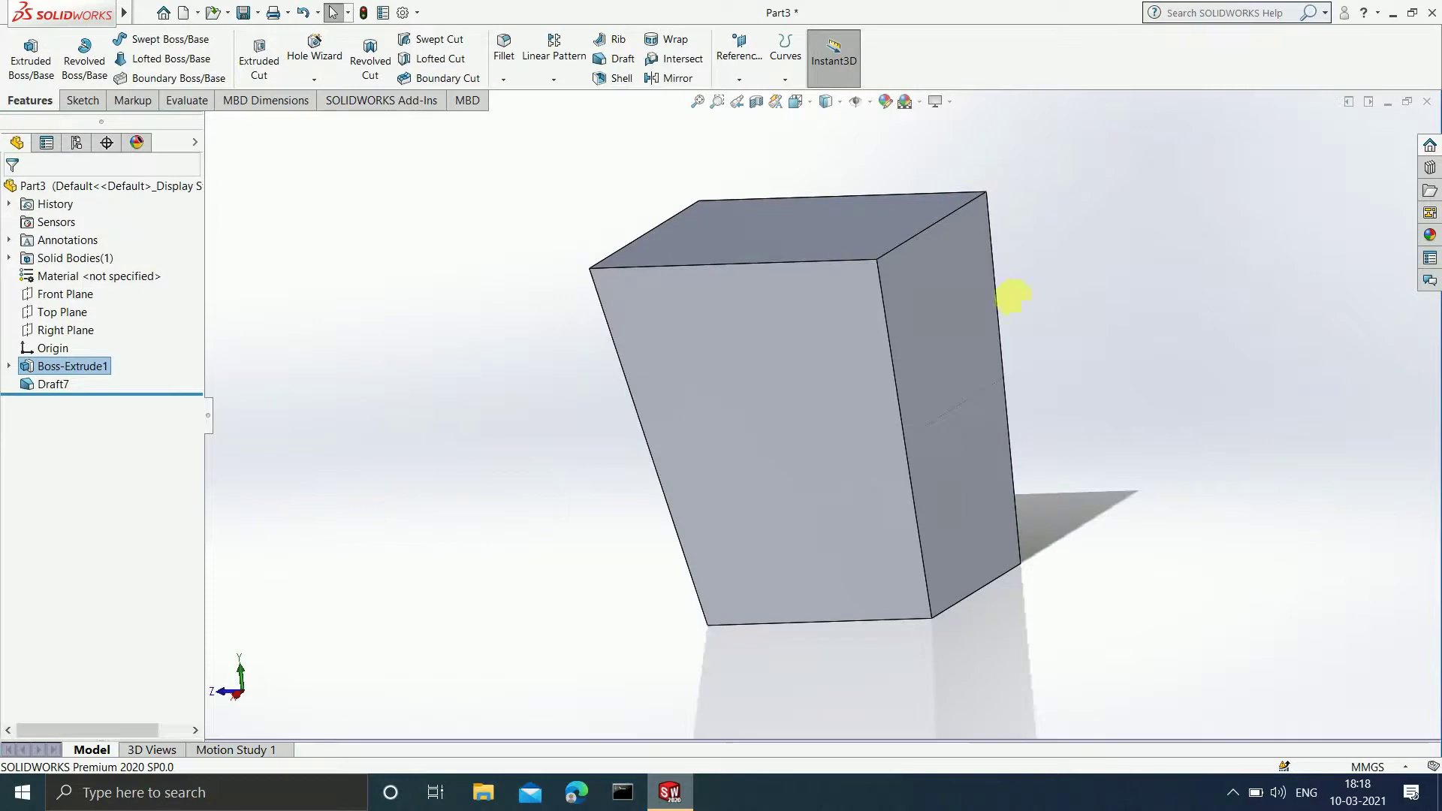
# Edit the draft feature and reverse its pull direction so it points upward from the neutral plane into the block.
pyautogui.click(51, 385)
pyautogui.click(66, 347)
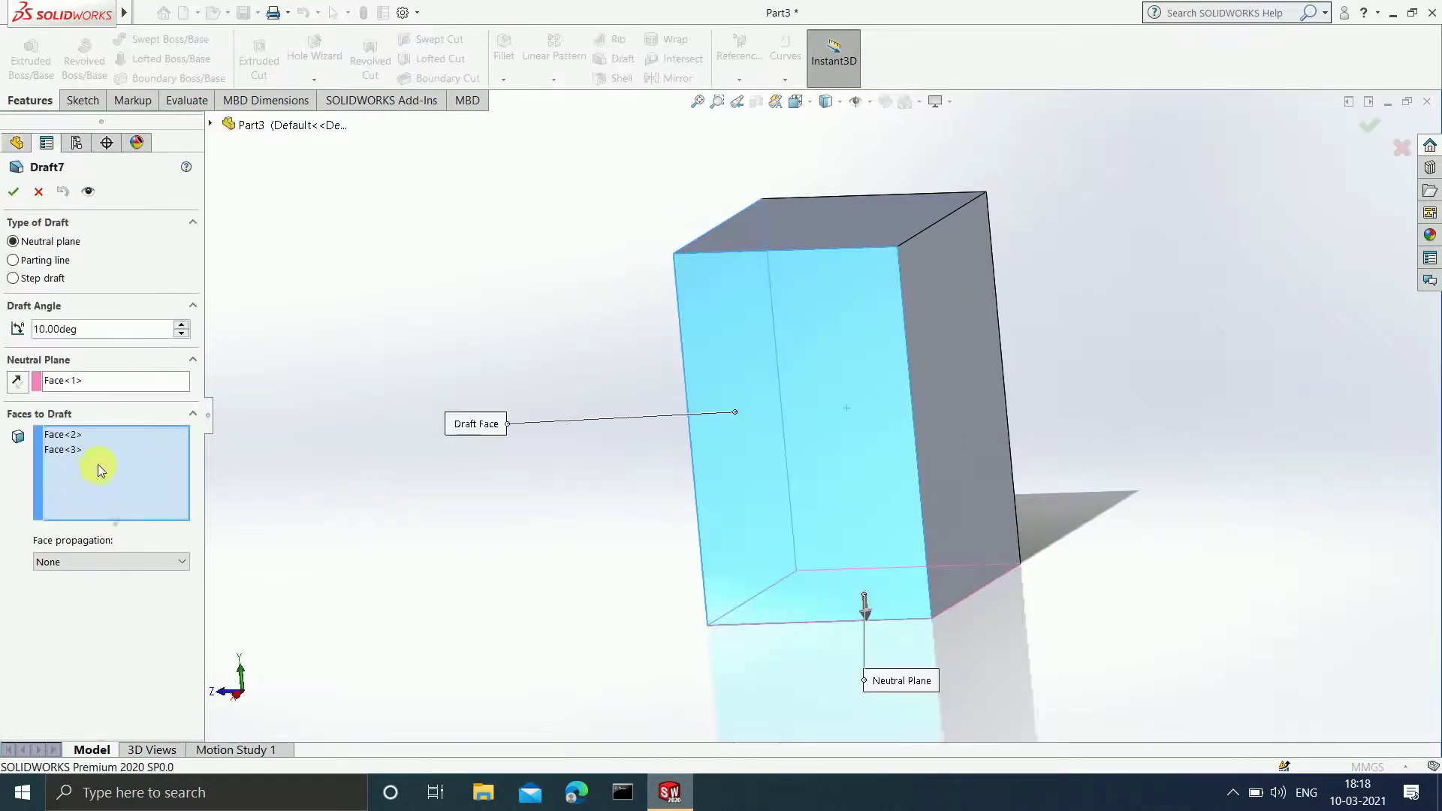
pyautogui.click(18, 382)
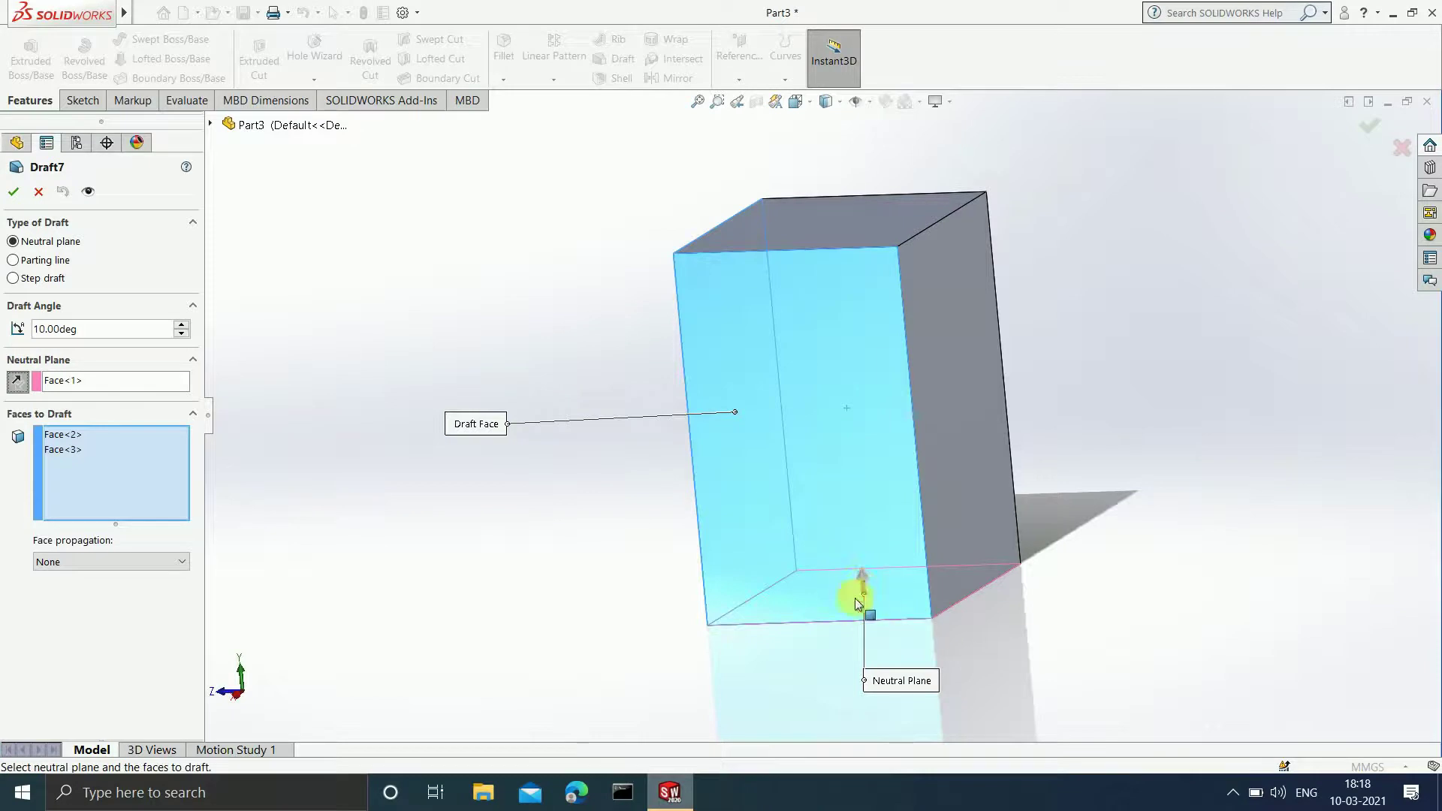
pyautogui.click(16, 380)
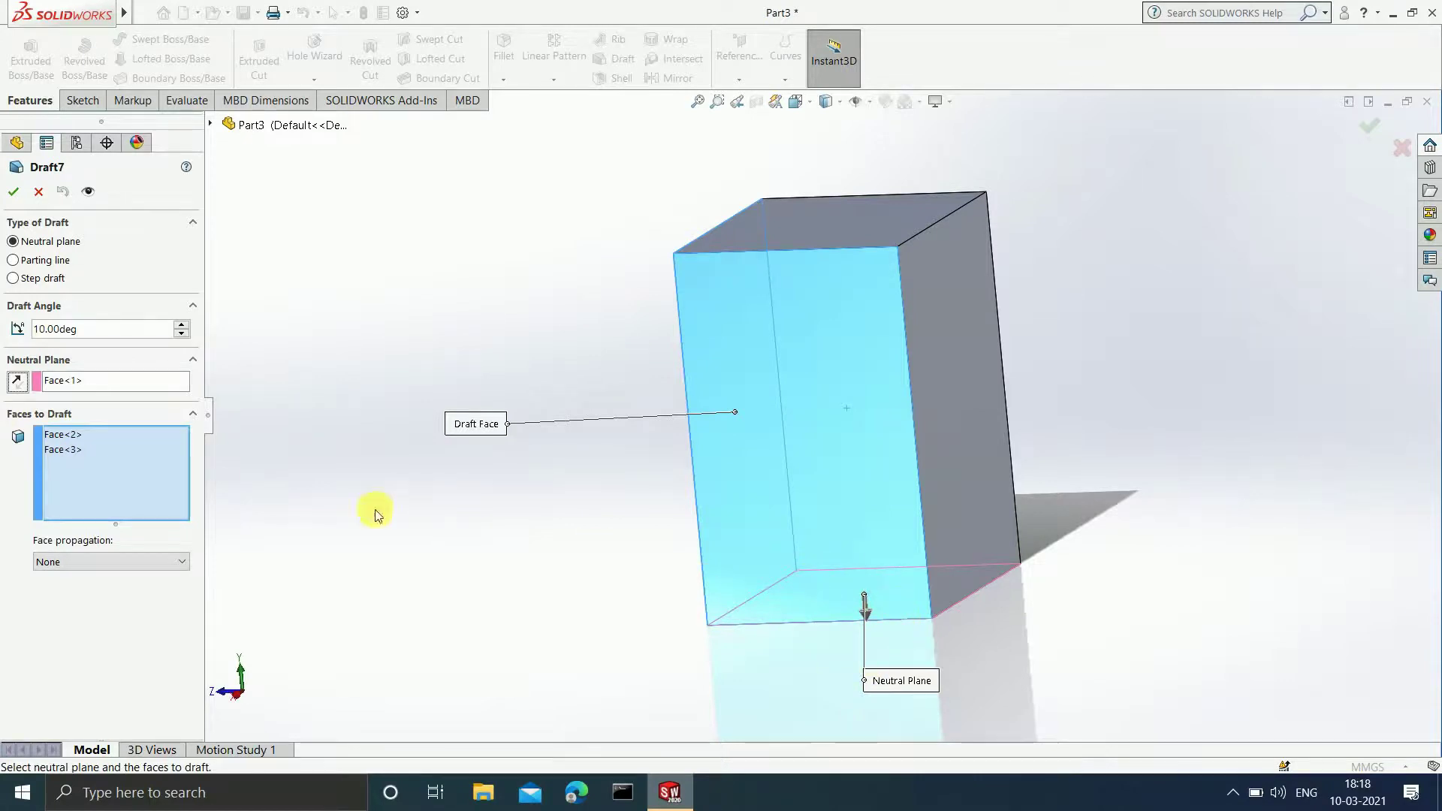
pyautogui.click(18, 383)
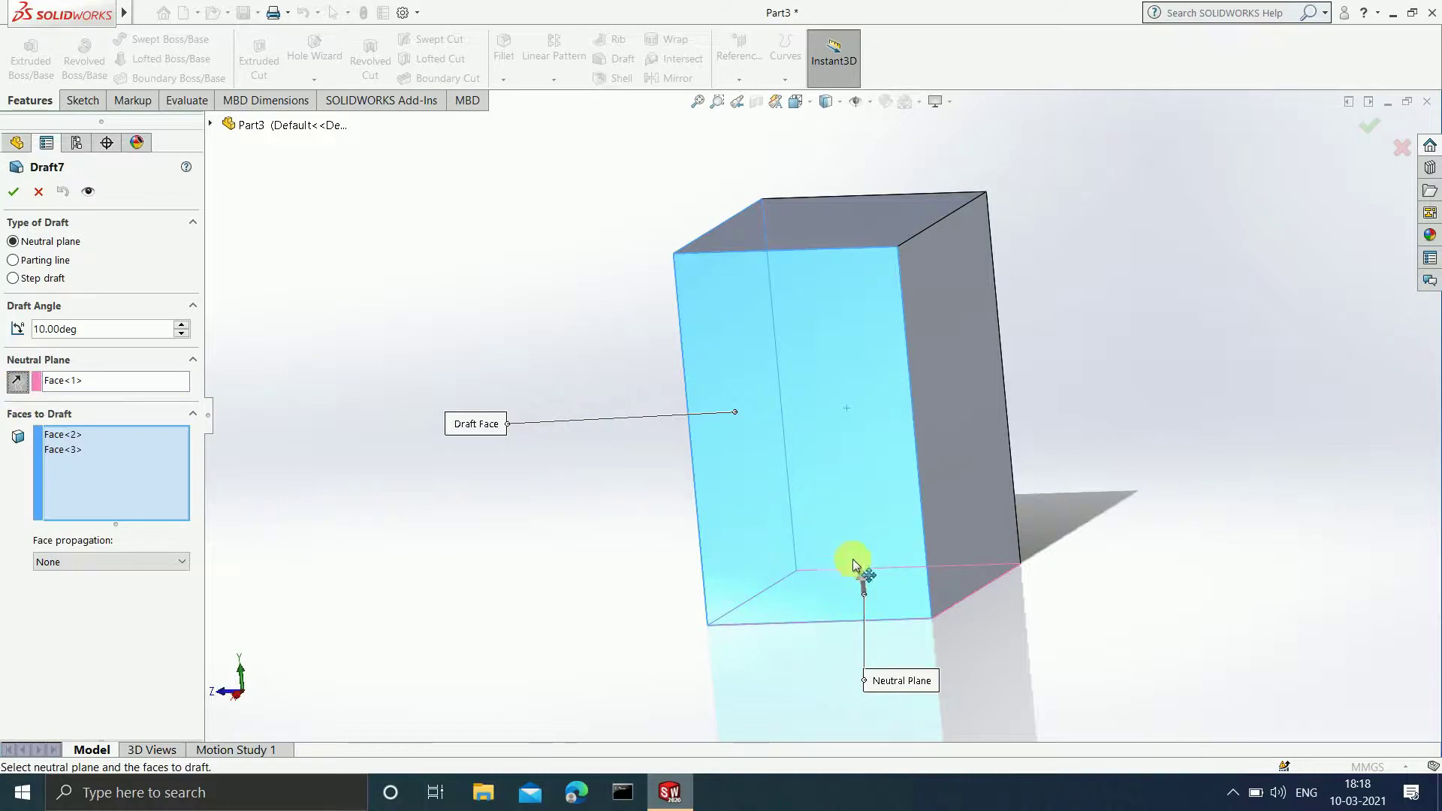
pyautogui.click(14, 191)
pyautogui.moveTo(917, 408); pyautogui.dragTo(974, 560, button='middle')
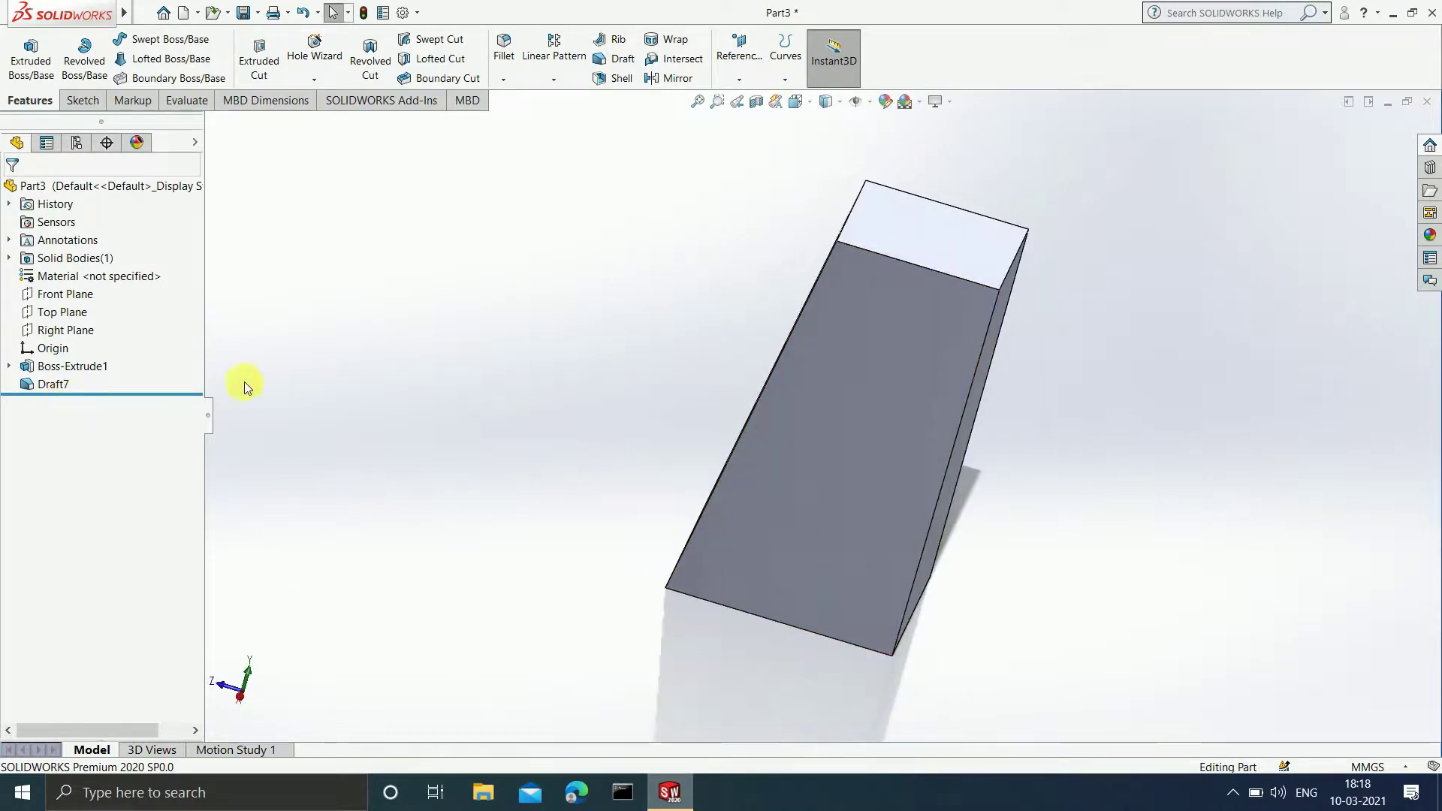
# Reopen the draft feature, review its neutral plane and drafted faces on the model, and accept it without changes.
pyautogui.click(57, 384)
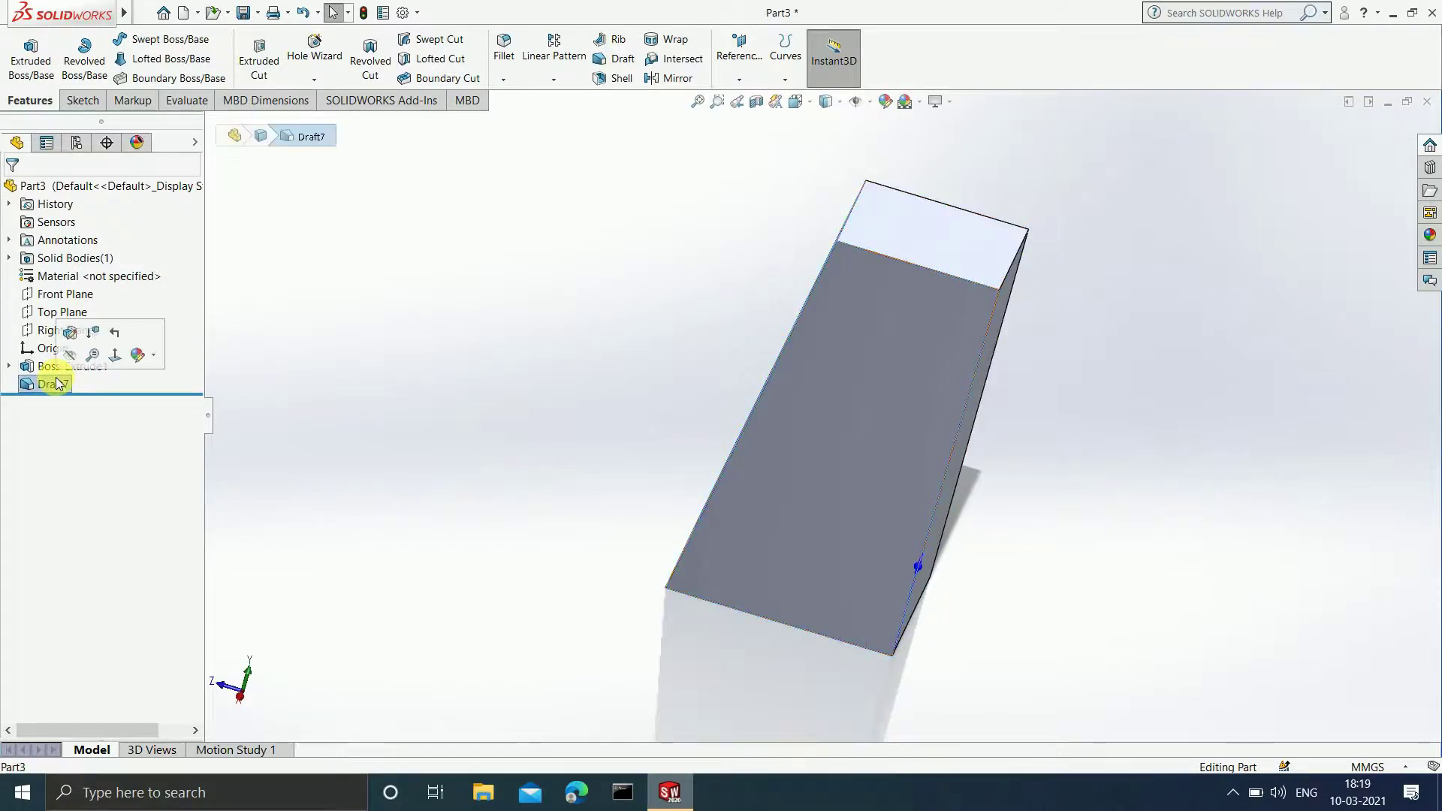
pyautogui.click(71, 340)
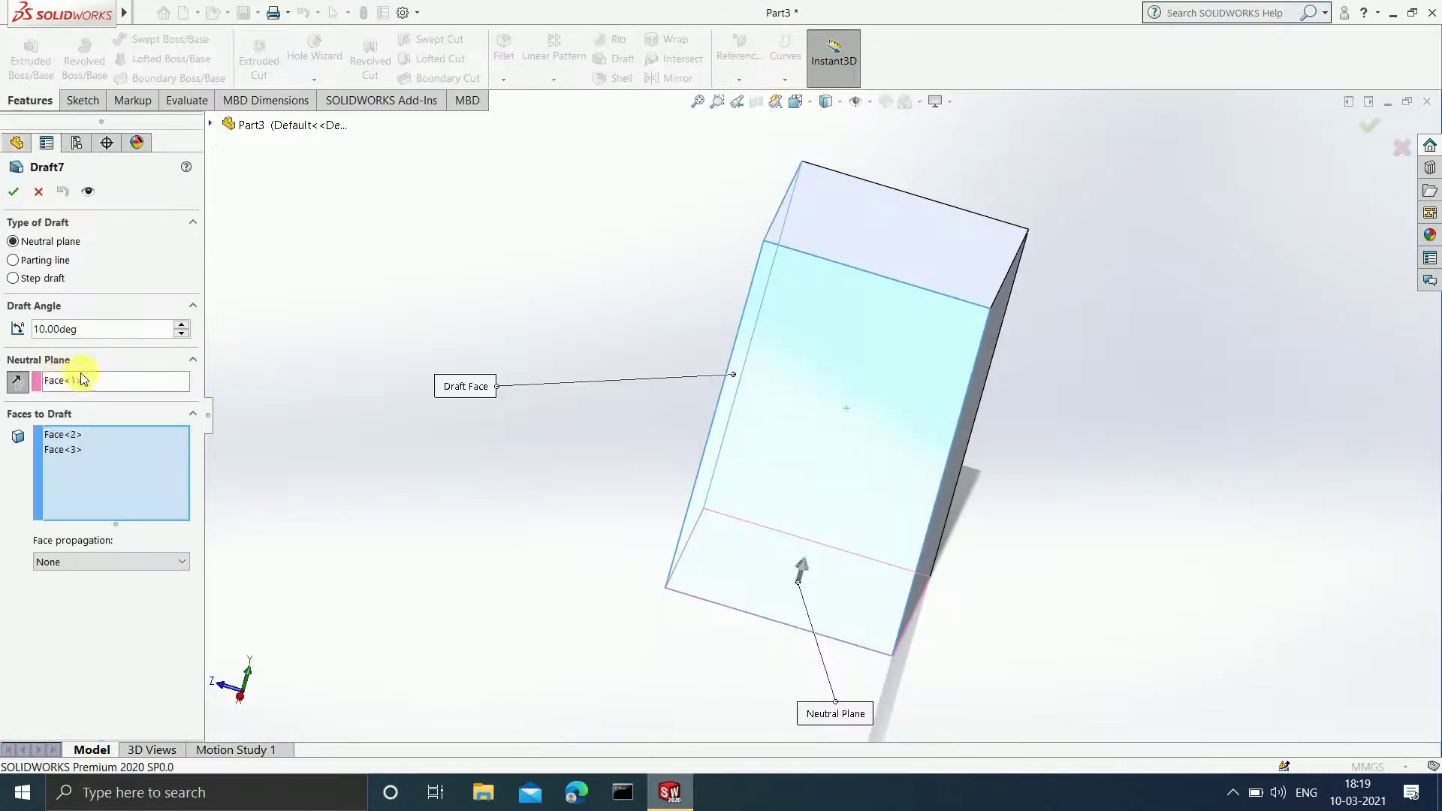
pyautogui.moveTo(732, 473); pyautogui.dragTo(732, 255, button='middle')
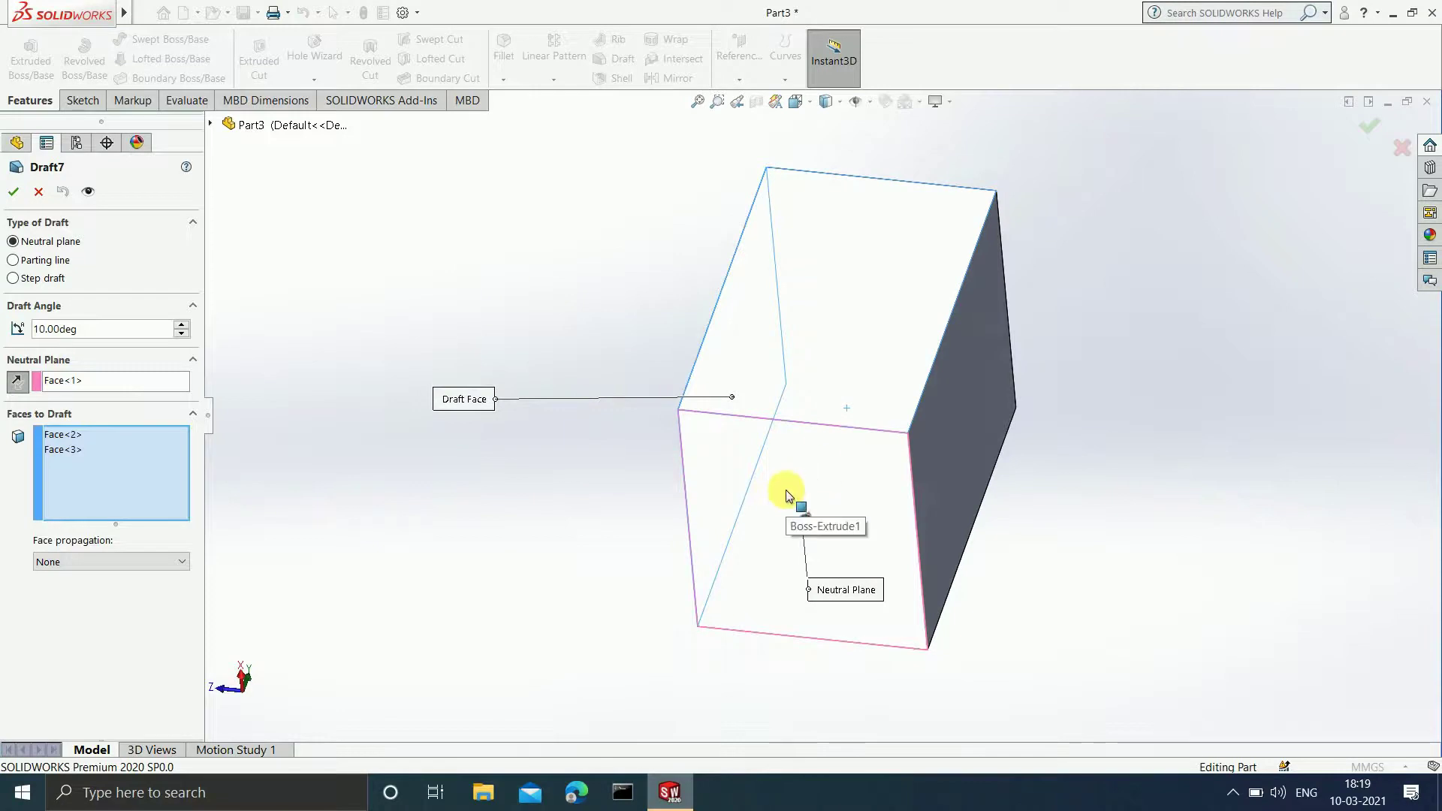
pyautogui.moveTo(783, 454); pyautogui.dragTo(747, 611, button='middle')
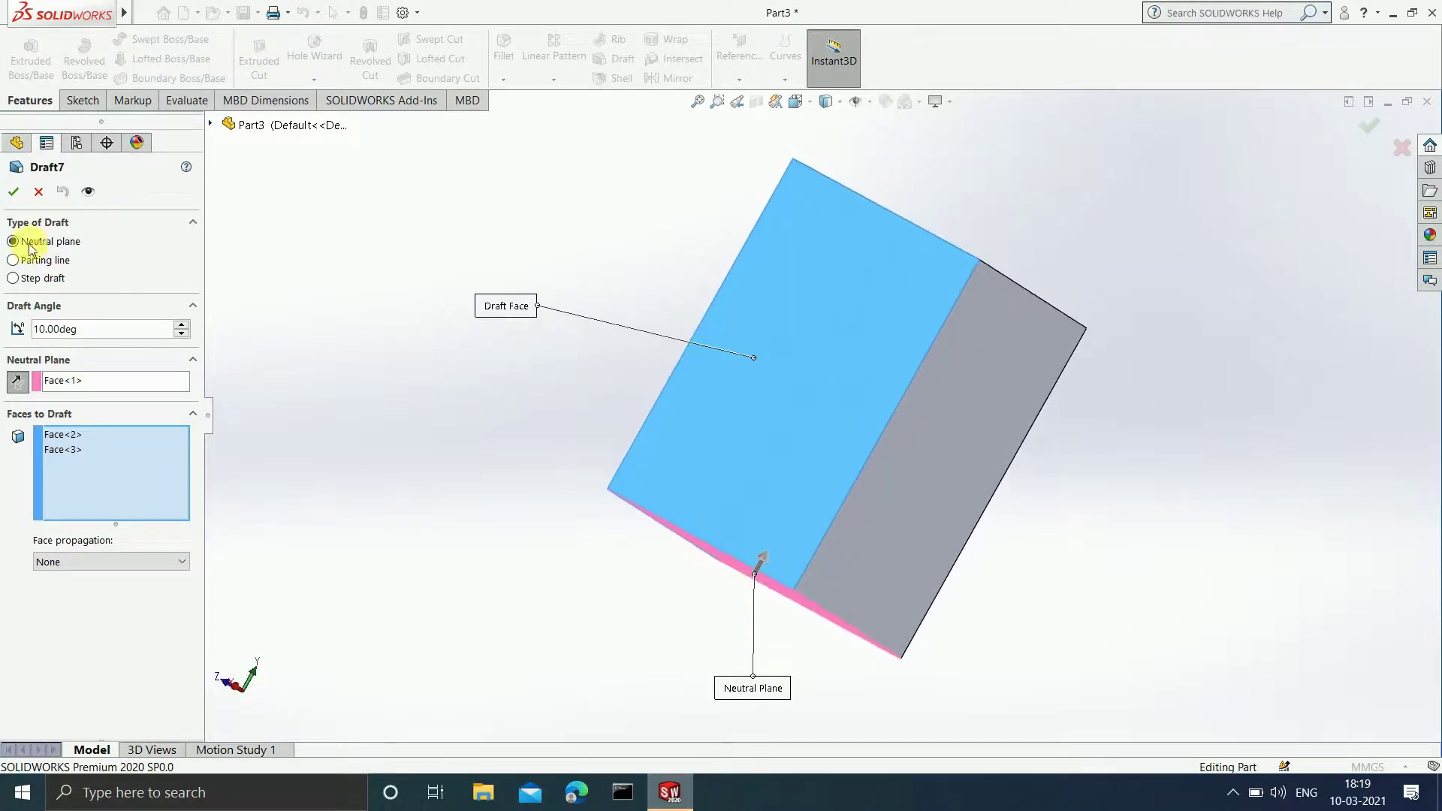
pyautogui.click(13, 193)
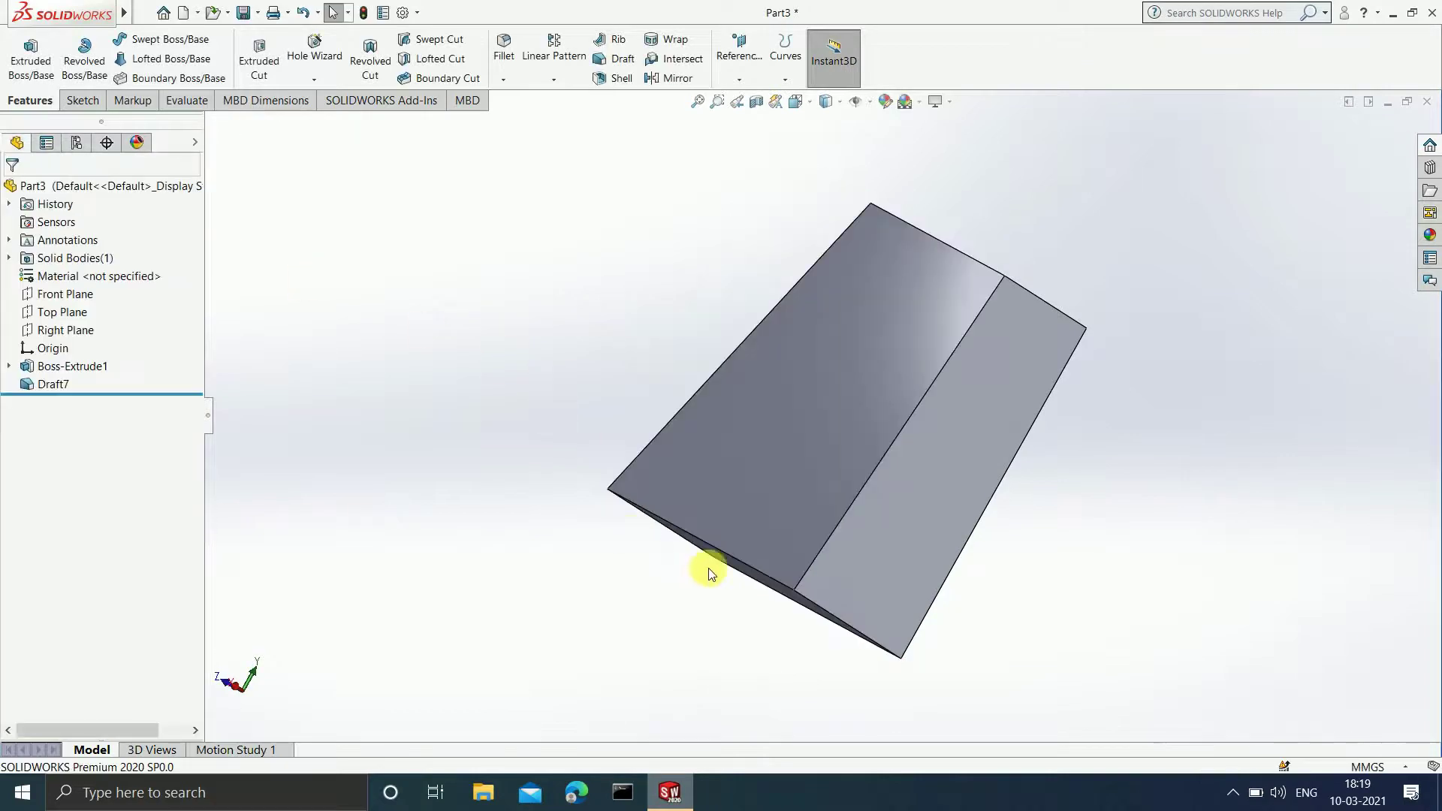
# Examine the bottom neutral face and its sketch dimensions in relation to the tapered side faces.
pyautogui.moveTo(699, 579); pyautogui.dragTo(740, 354, button='middle')
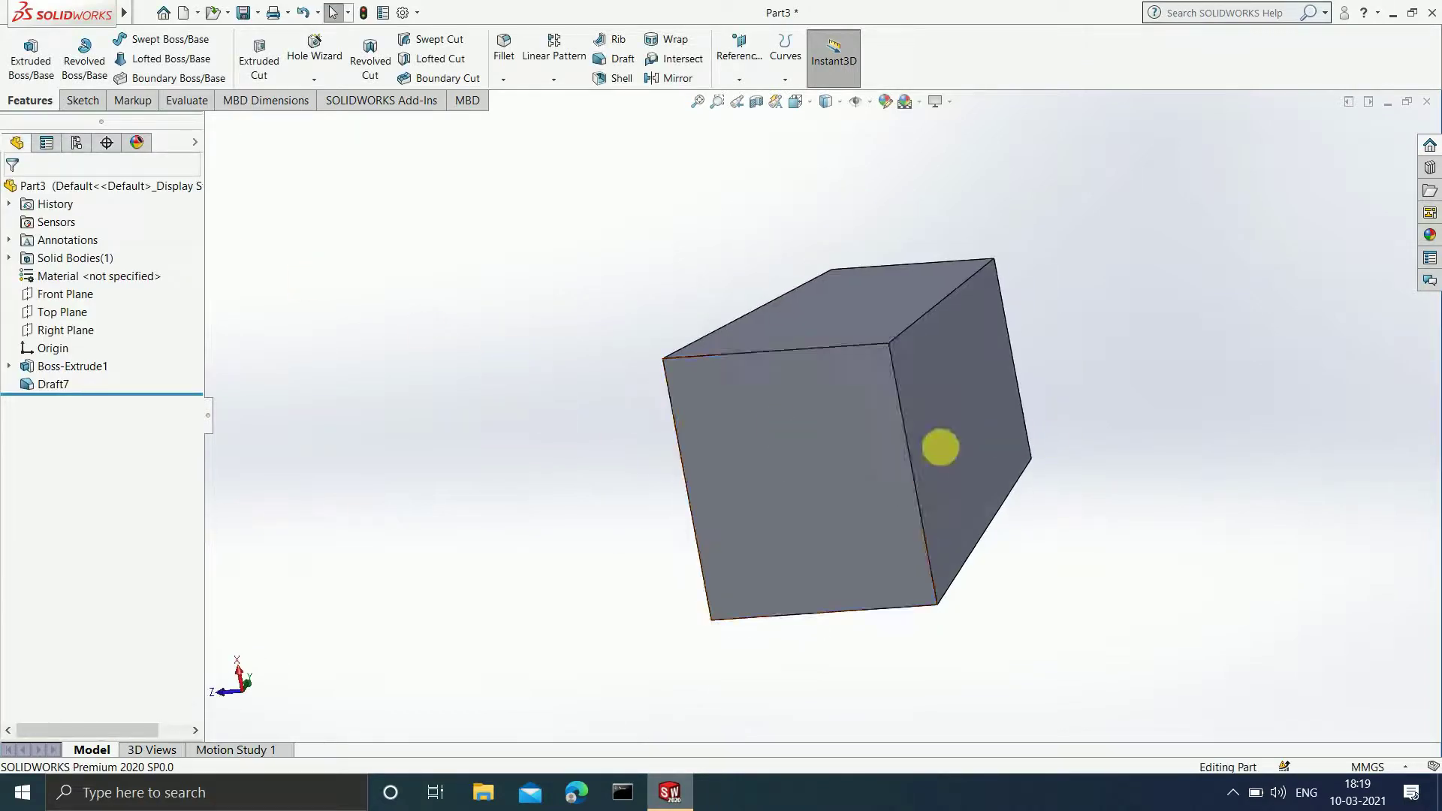
pyautogui.moveTo(862, 452); pyautogui.dragTo(899, 422, button='middle')
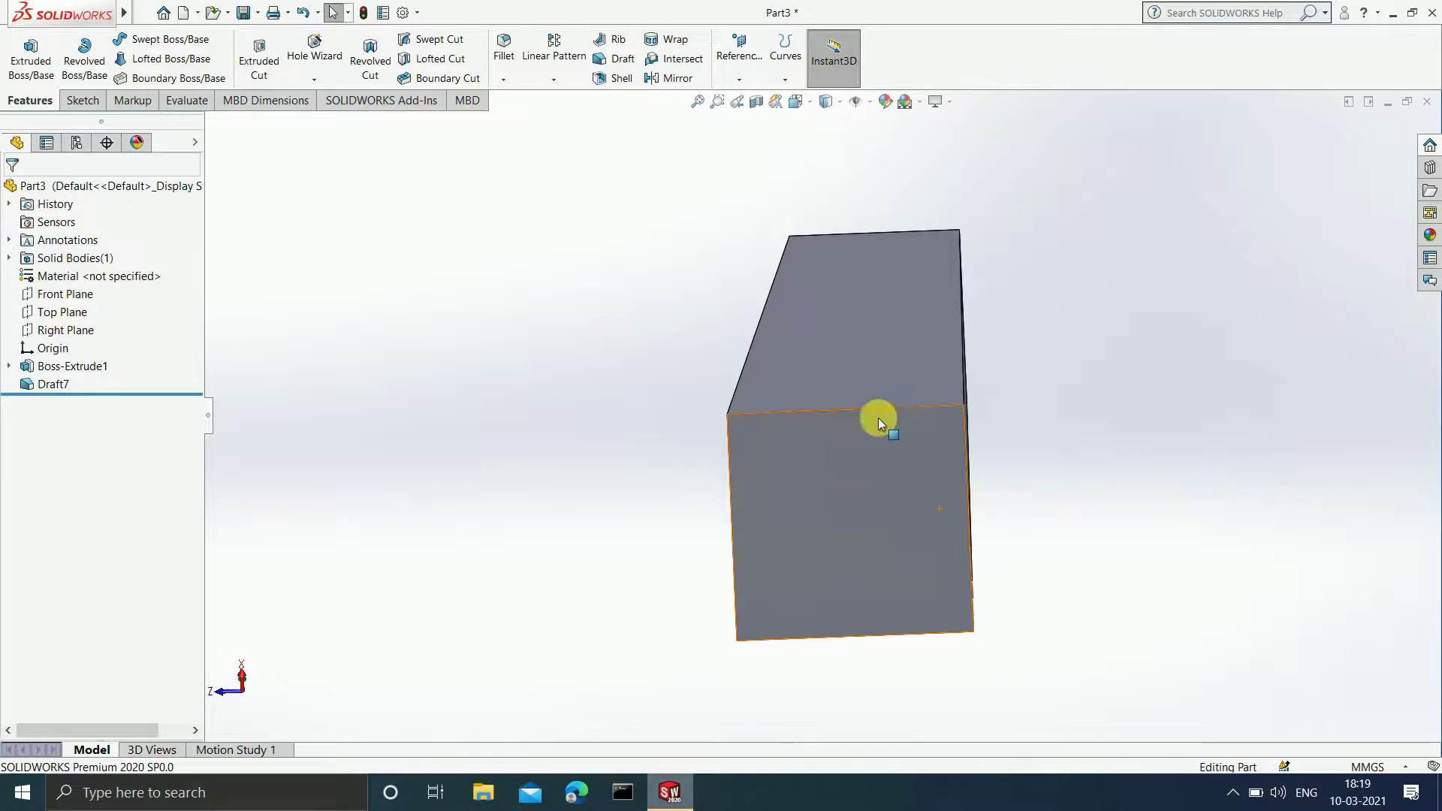
pyautogui.click(871, 498)
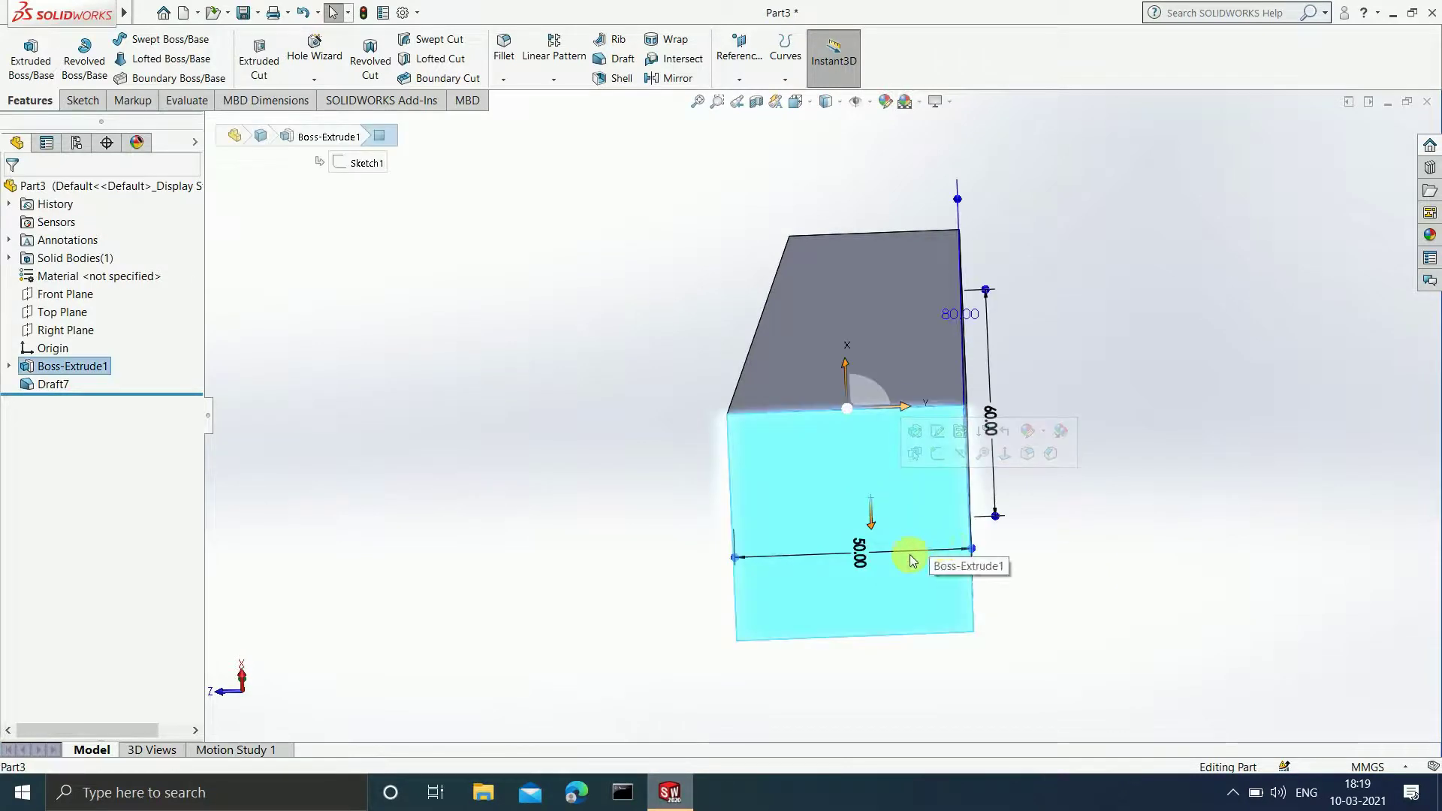
pyautogui.click(1096, 500)
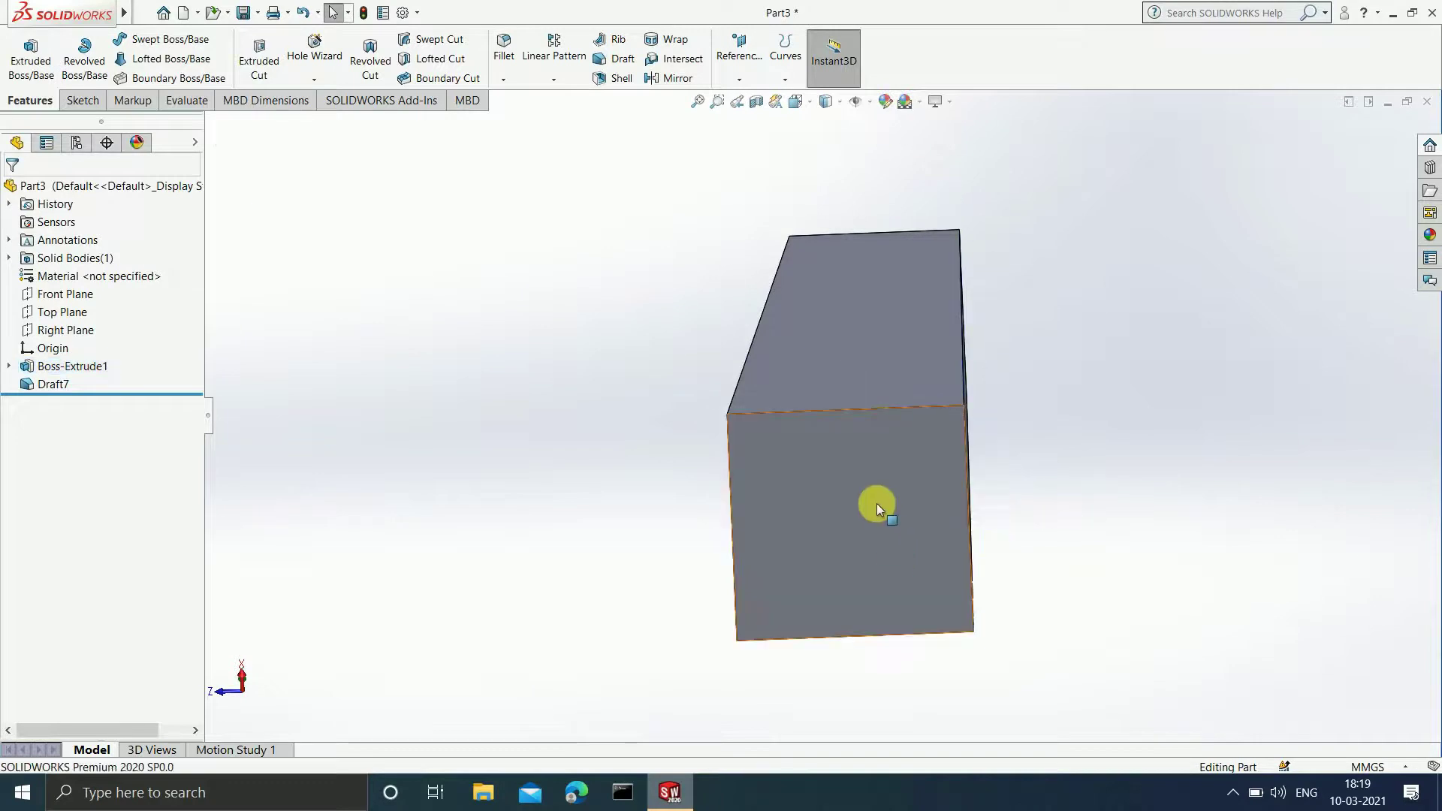
pyautogui.moveTo(824, 479); pyautogui.dragTo(839, 391, button='middle')
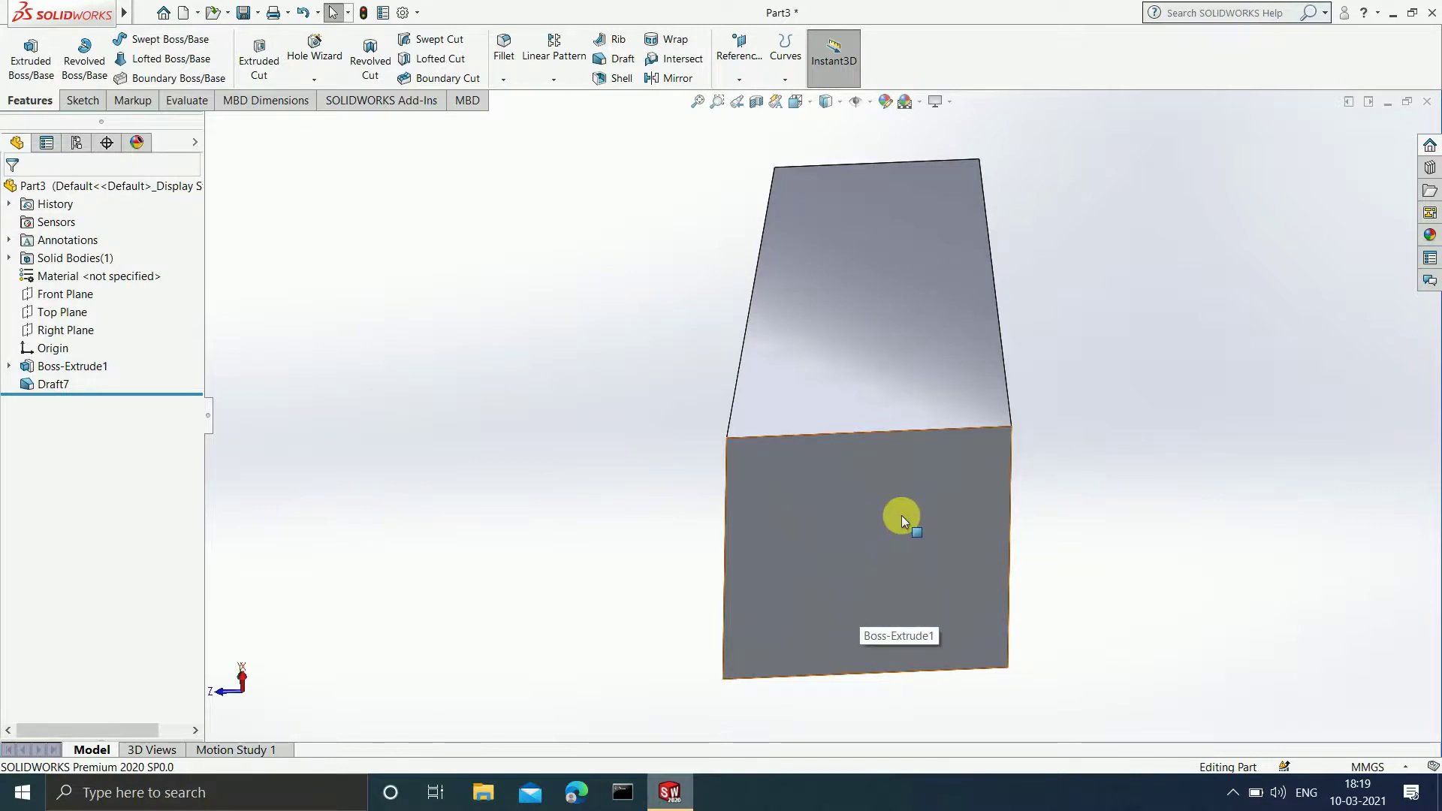
pyautogui.click(899, 543)
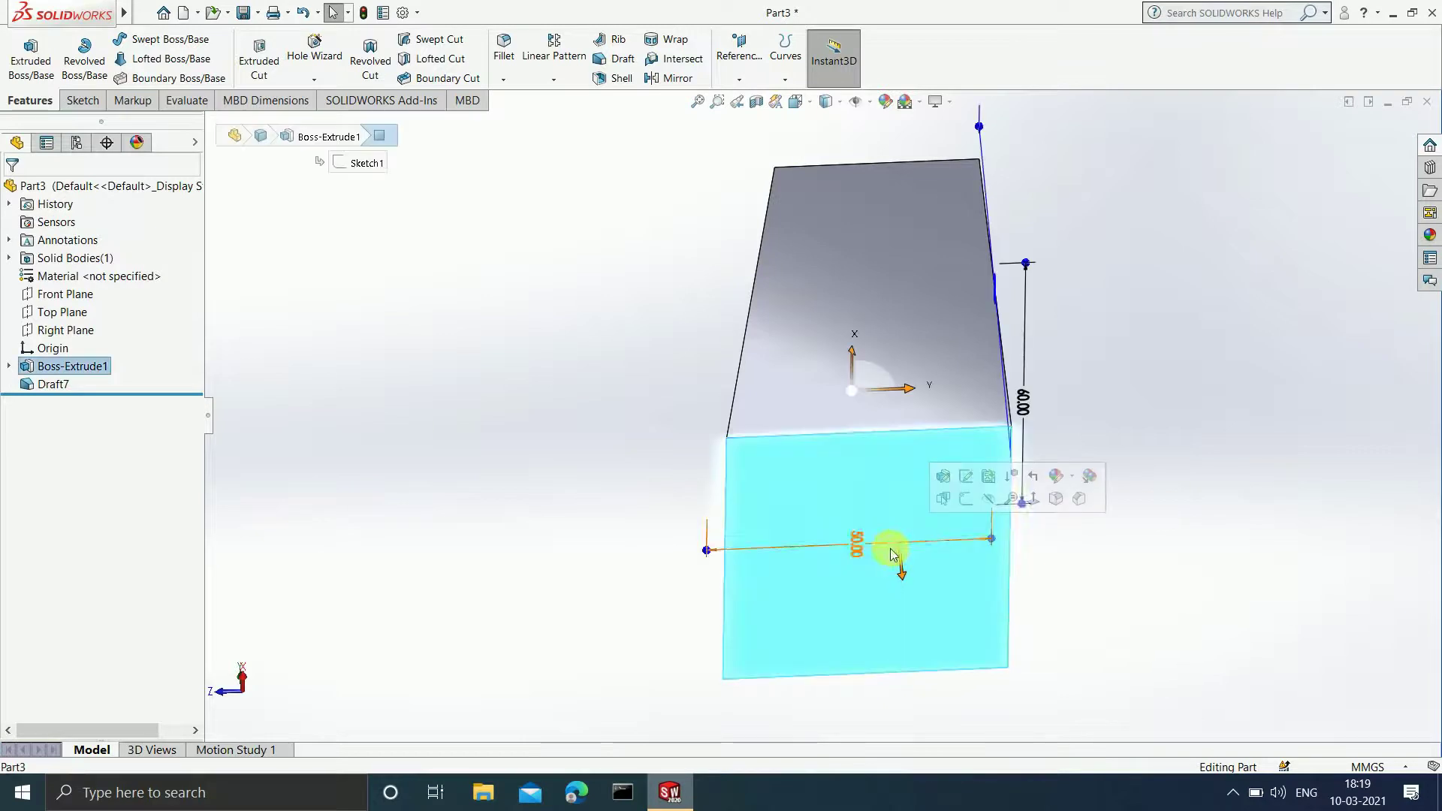
pyautogui.moveTo(1163, 267); pyautogui.dragTo(1152, 225, button='middle')
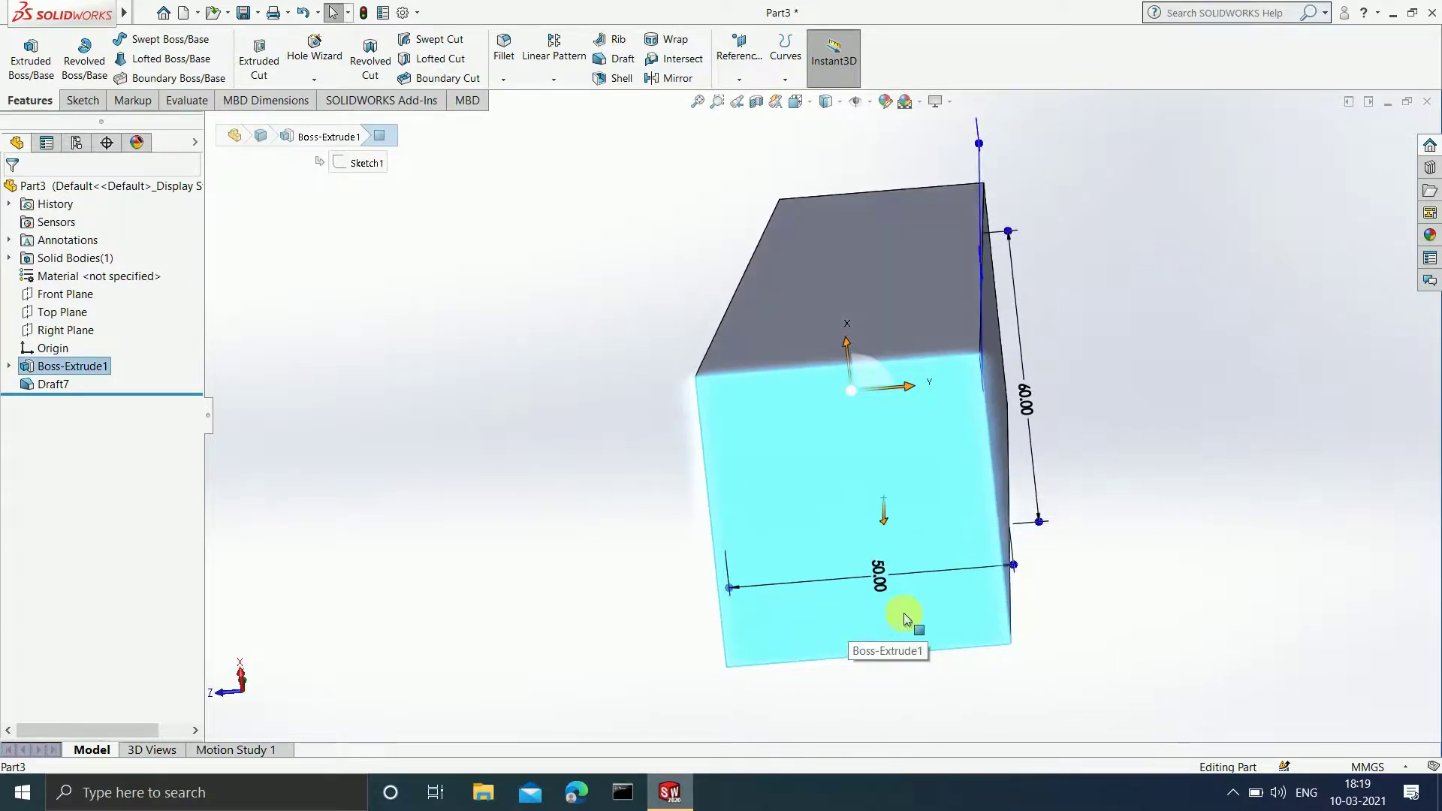
# Edit the draft feature and reverse its pull direction so it points downward from the neutral plane, away from the block.
pyautogui.moveTo(930, 619)
pyautogui.mouseDown(button='middle')
pyautogui.moveTo(942, 610)
pyautogui.moveTo(924, 599)
pyautogui.mouseUp(button='middle')
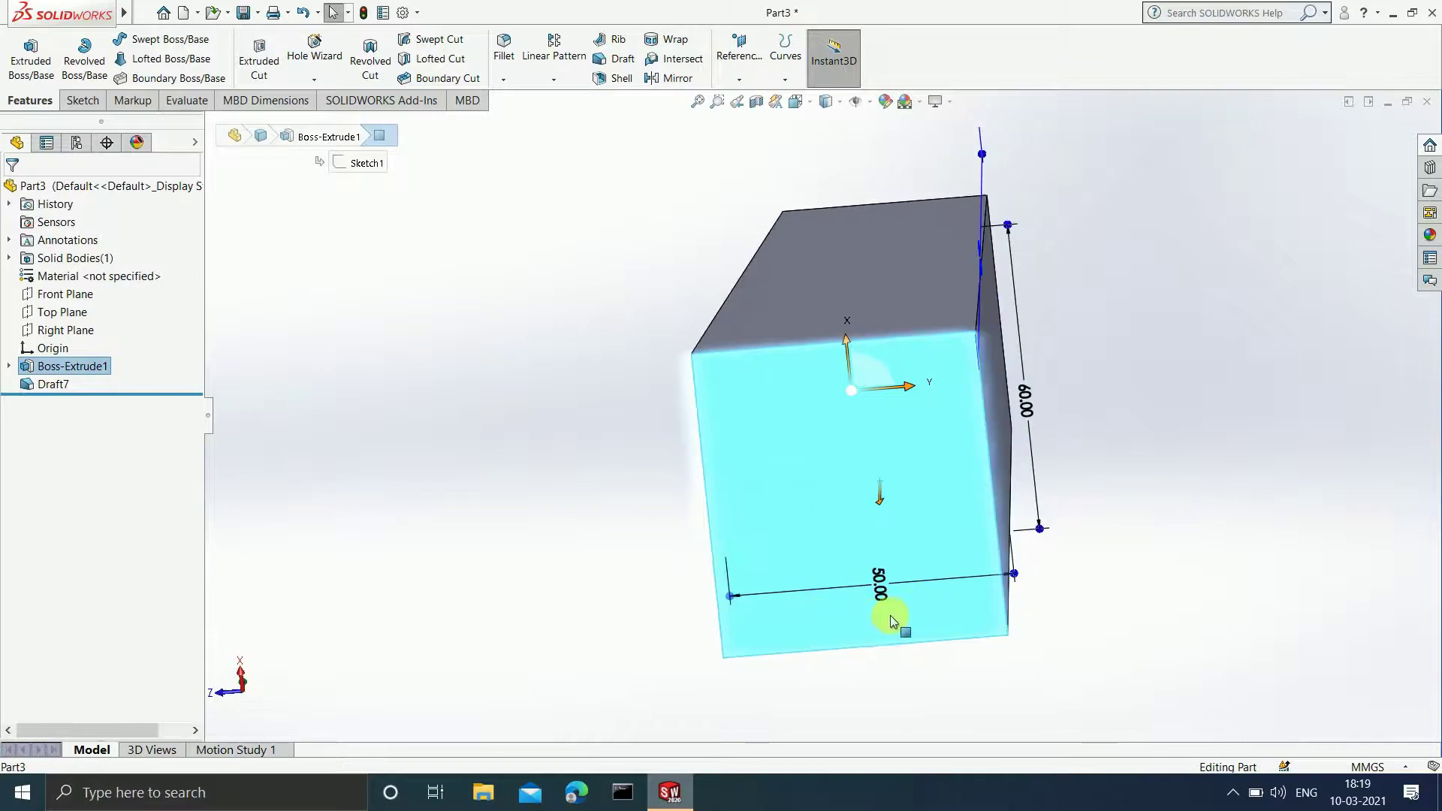
pyautogui.click(1168, 323)
pyautogui.moveTo(1118, 422); pyautogui.dragTo(826, 469, button='middle')
pyautogui.click(74, 365)
pyautogui.click(52, 384)
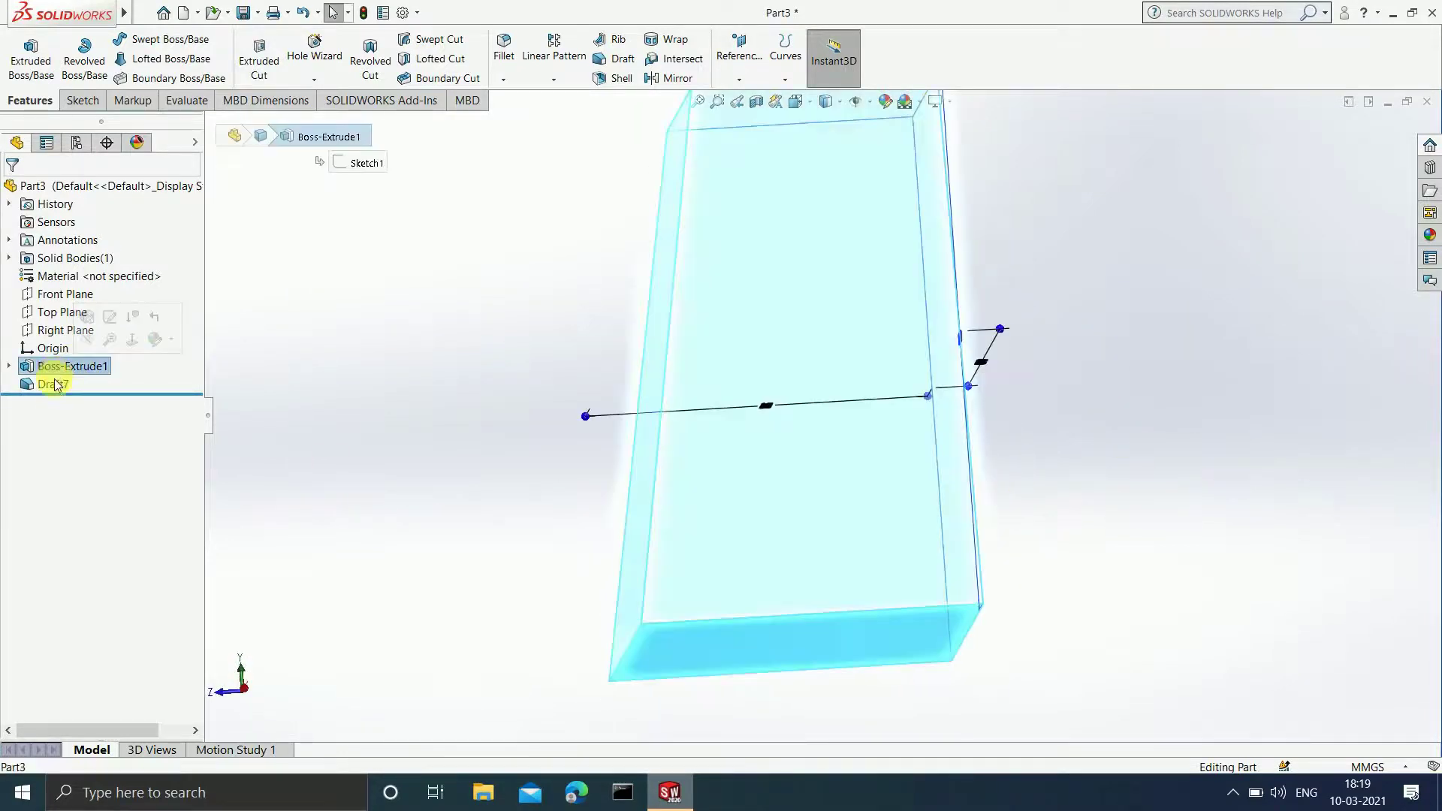
pyautogui.click(69, 350)
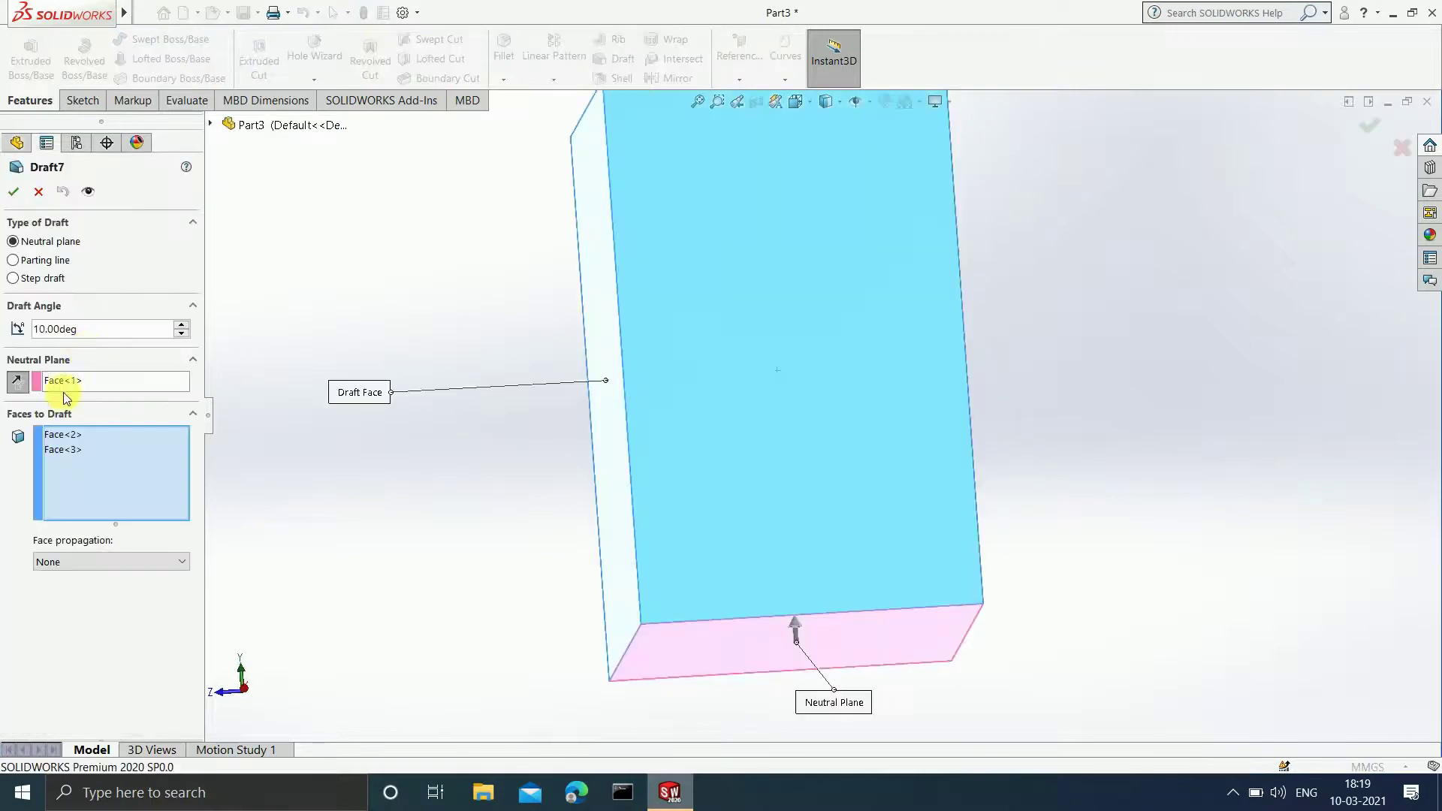
pyautogui.click(22, 387)
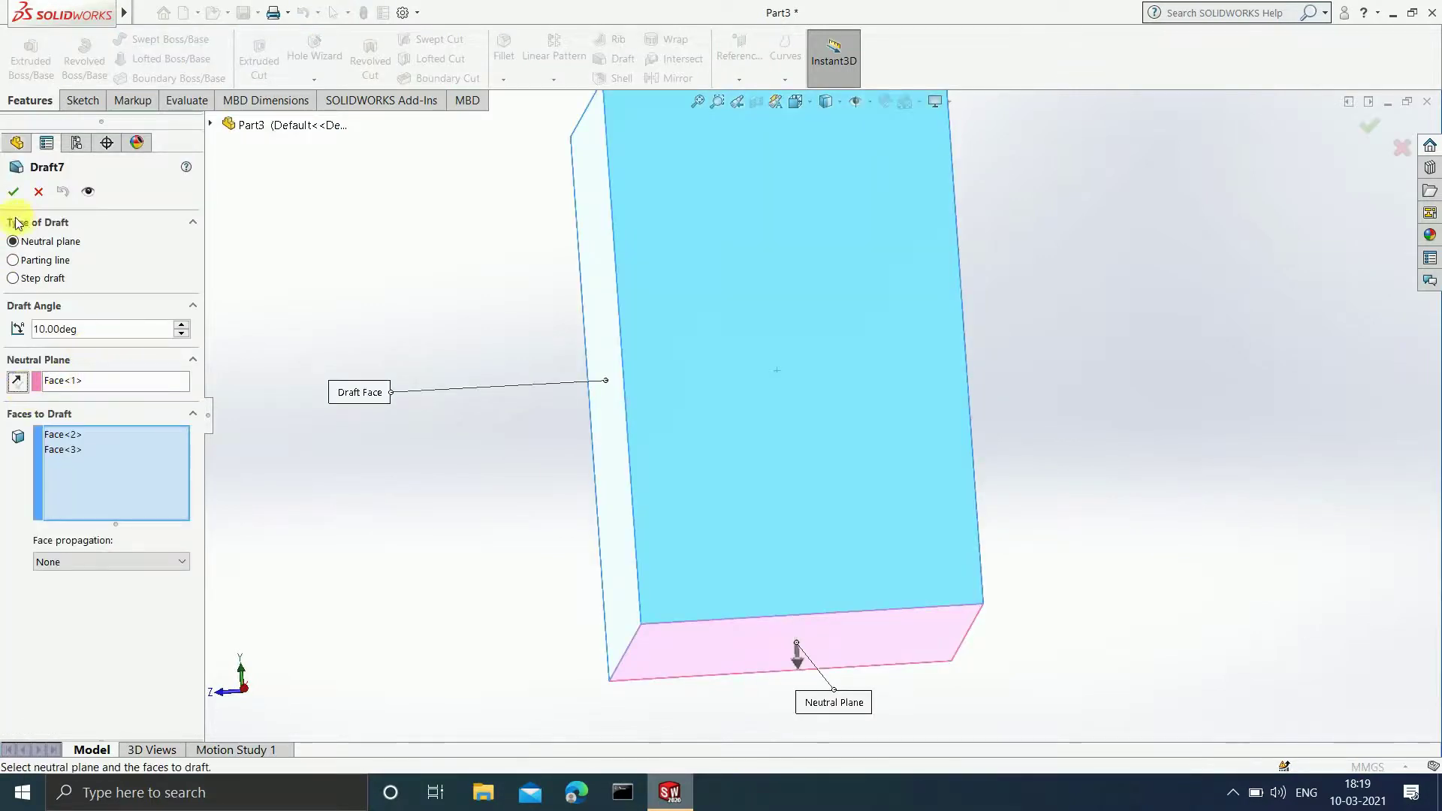
pyautogui.click(13, 190)
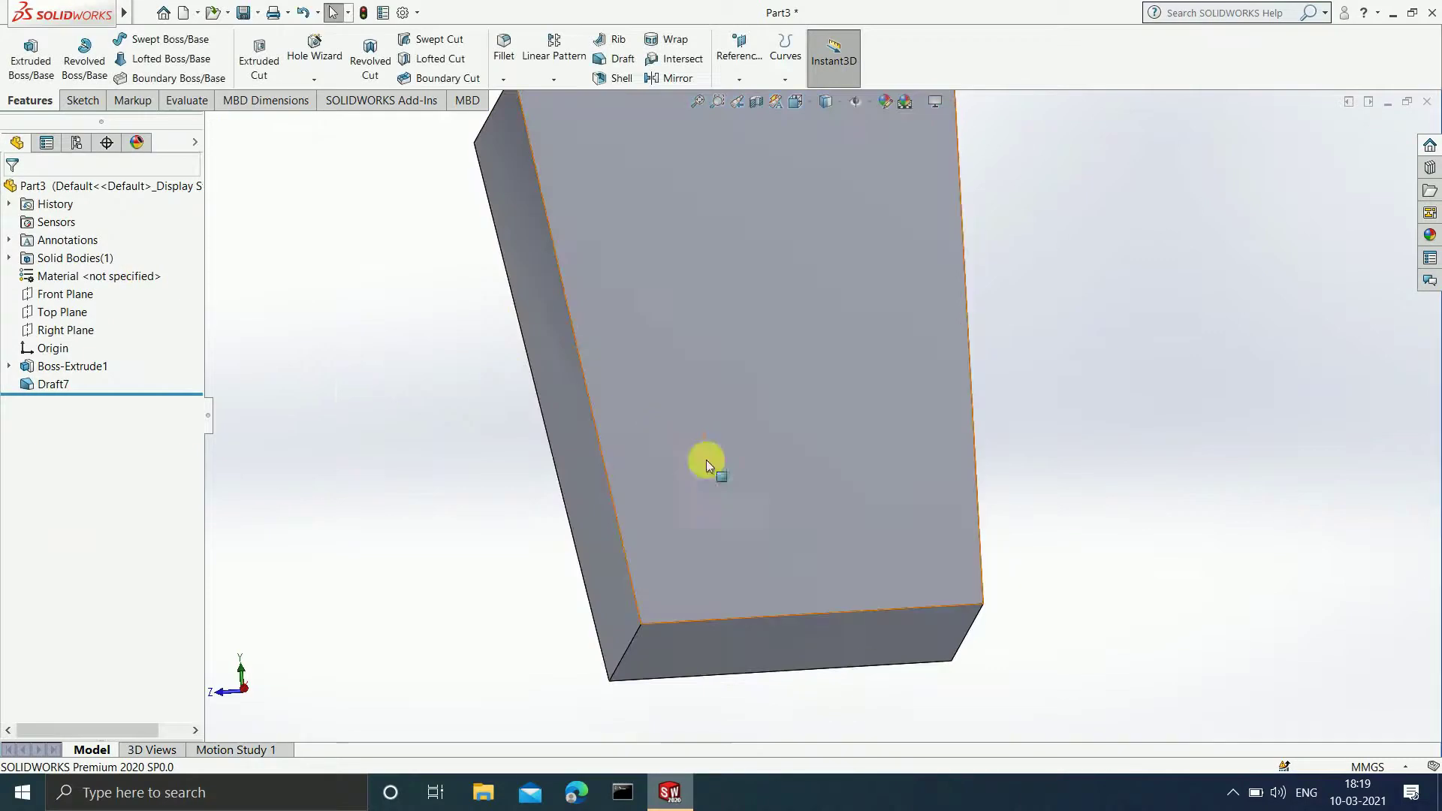
# Examine how the drafted faces flare from the bottom neutral face, with its sketch dimensions shown, from several angles.
pyautogui.moveTo(705, 448); pyautogui.dragTo(666, 325, button='middle')
pyautogui.click(711, 540)
pyautogui.moveTo(813, 550); pyautogui.dragTo(821, 584, button='middle')
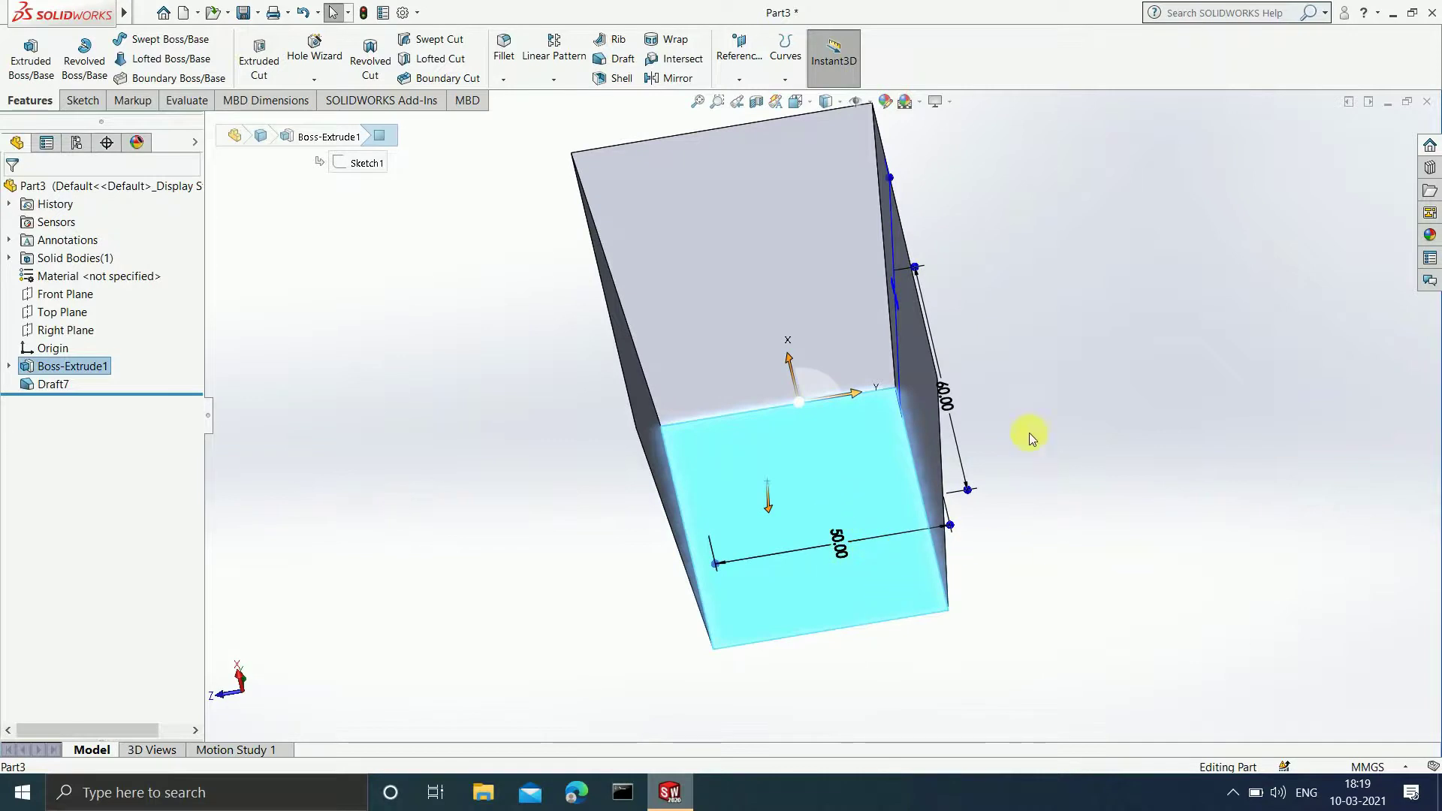
pyautogui.click(1036, 373)
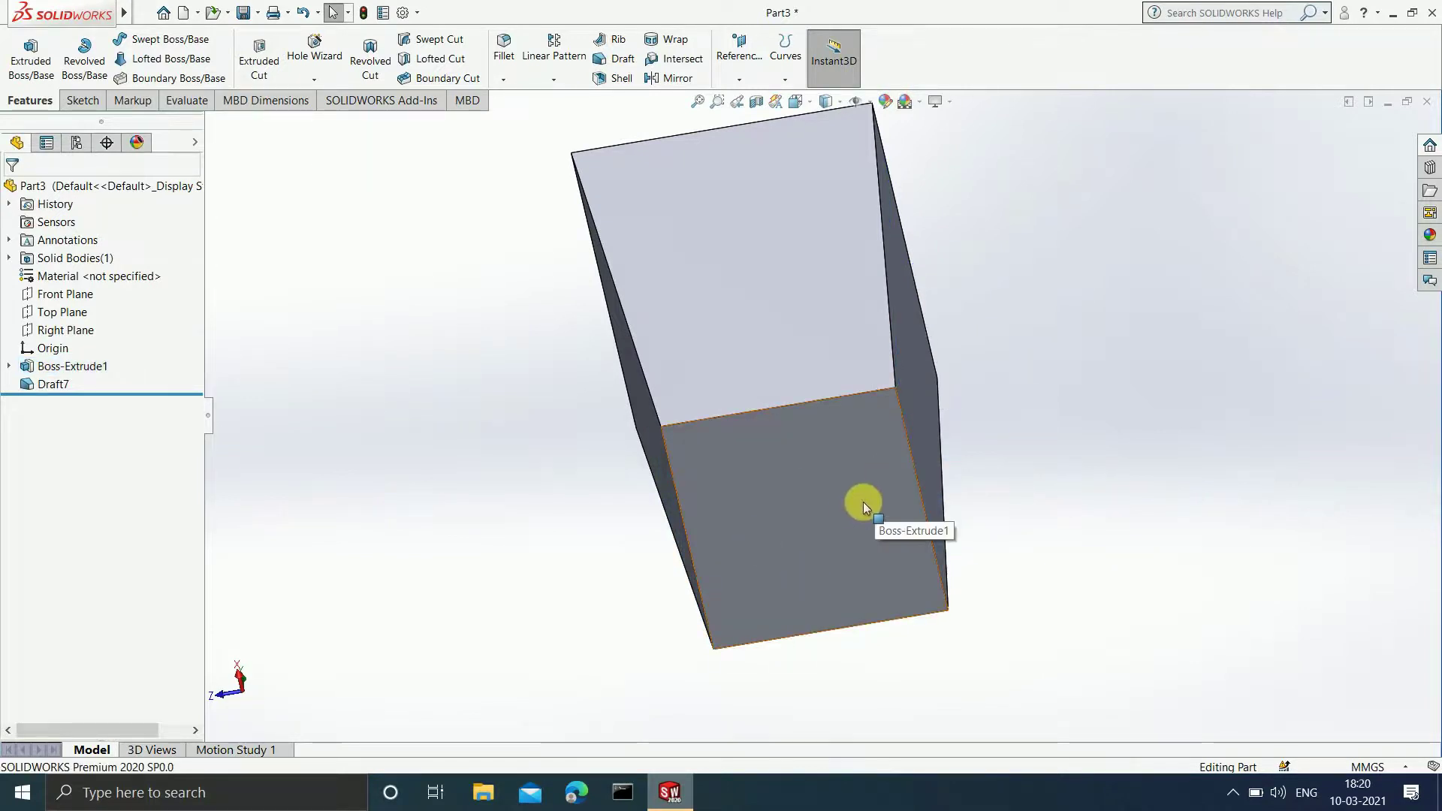
pyautogui.moveTo(961, 299); pyautogui.dragTo(905, 530, button='middle')
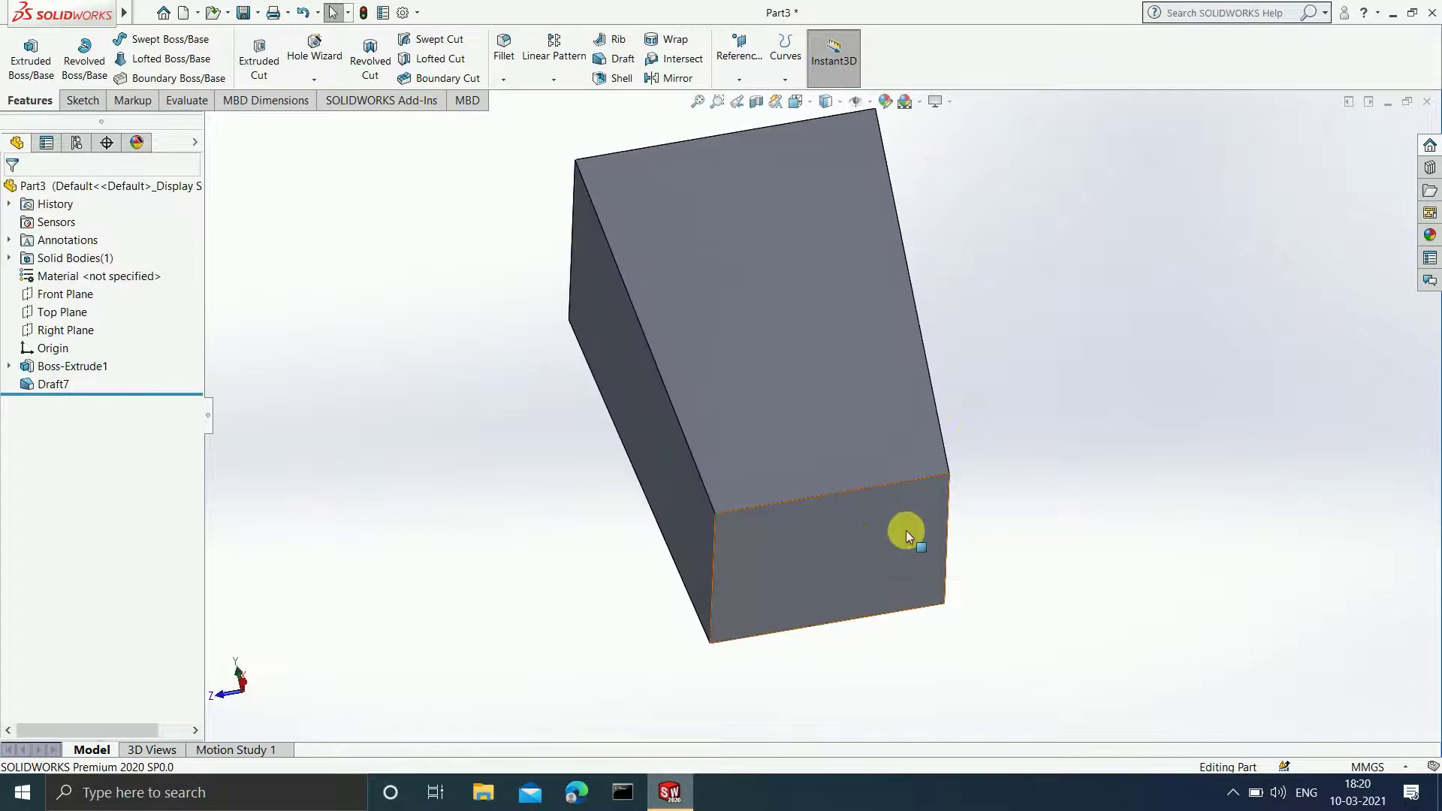
pyautogui.moveTo(916, 376); pyautogui.dragTo(565, 261, button='middle')
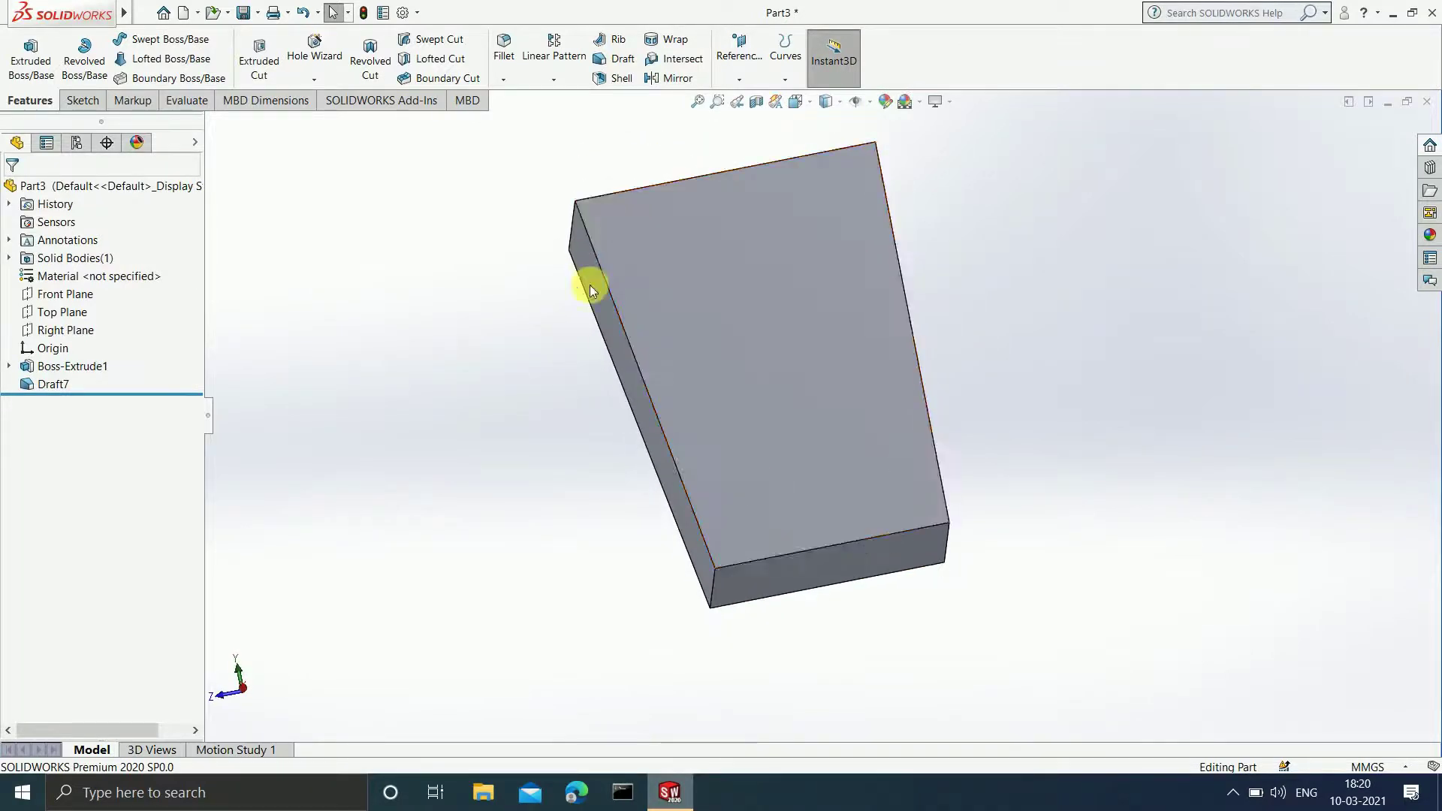
pyautogui.moveTo(788, 333); pyautogui.dragTo(770, 413, button='middle')
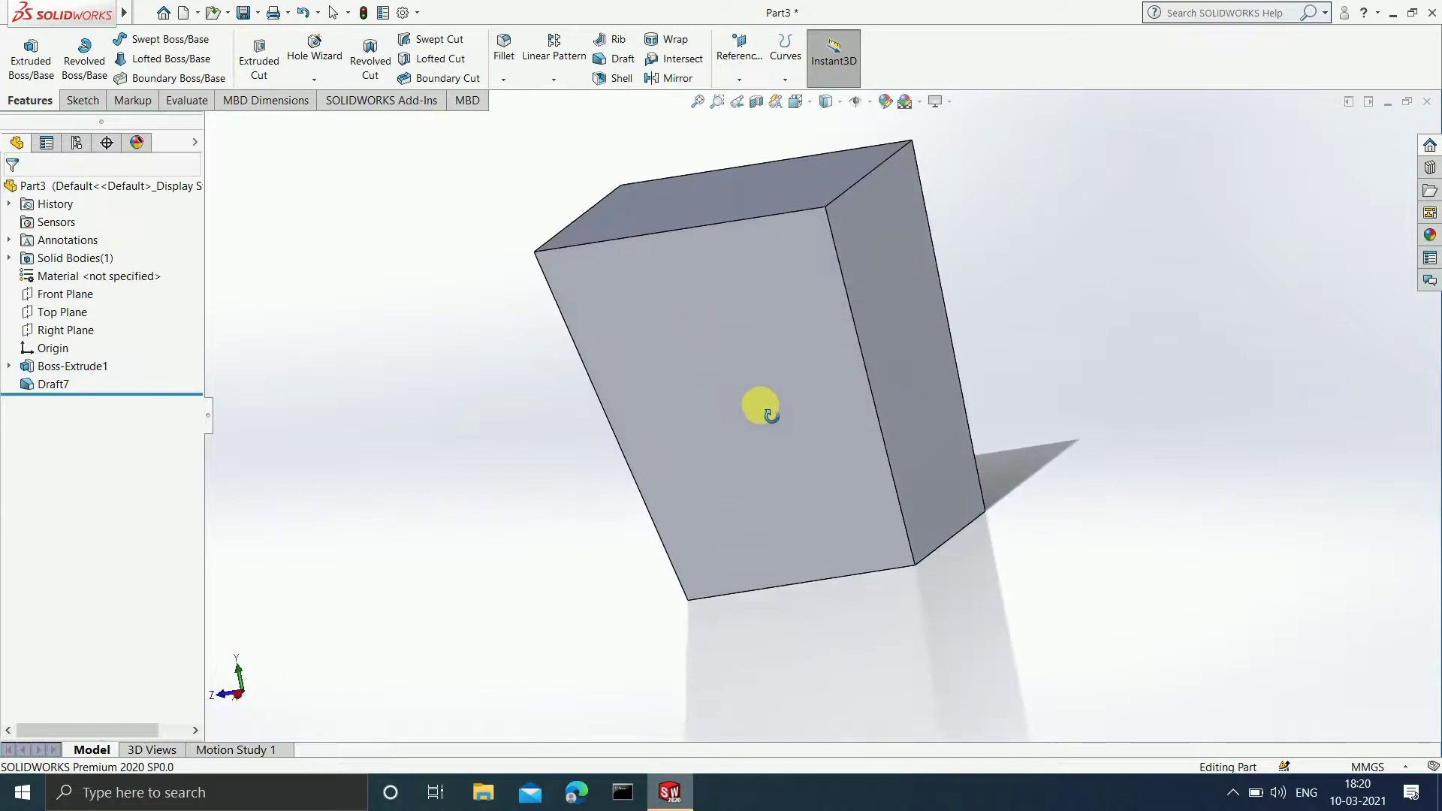
# Delete the draft feature from the block.
pyautogui.click(33, 385)
pyautogui.rightClick(33, 386)
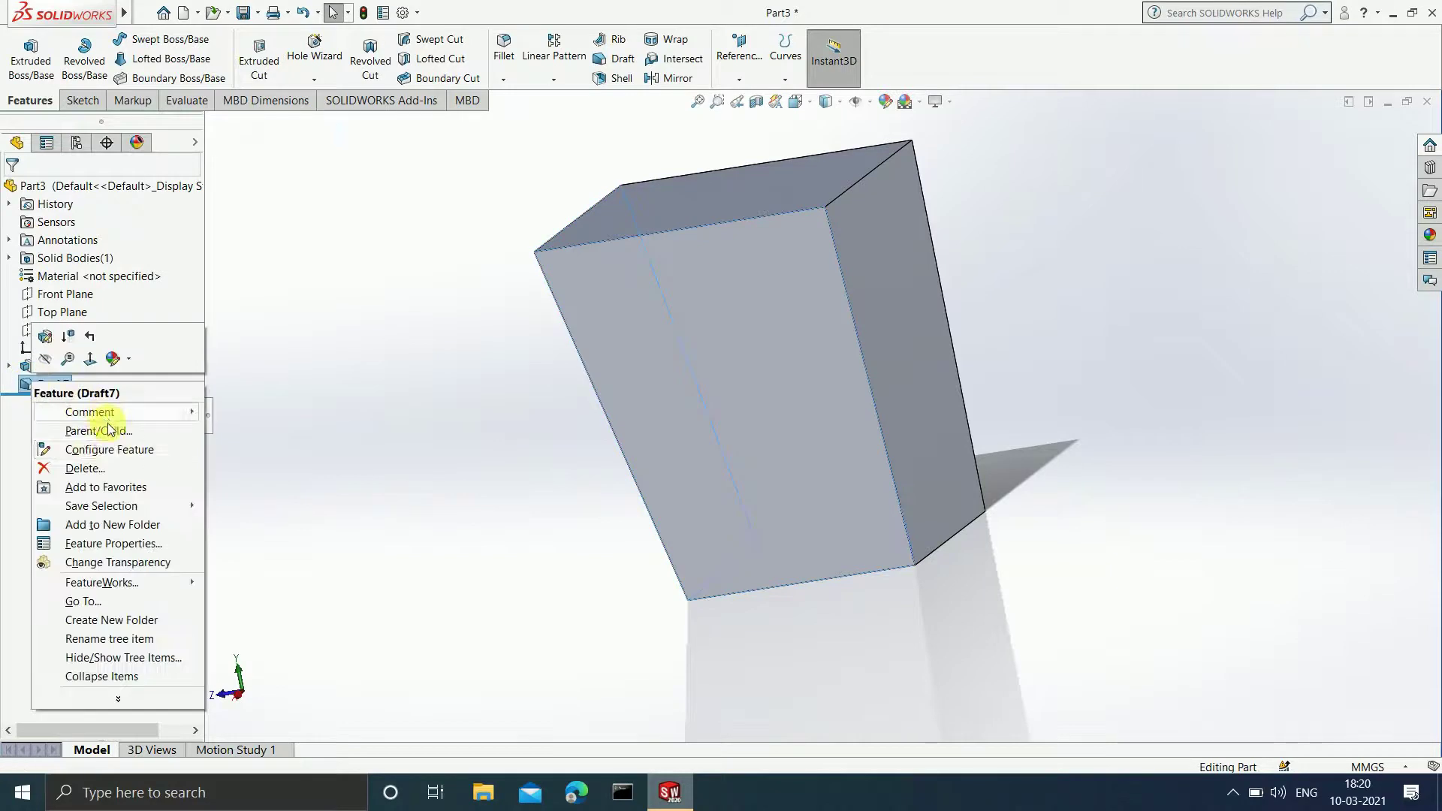
pyautogui.click(100, 467)
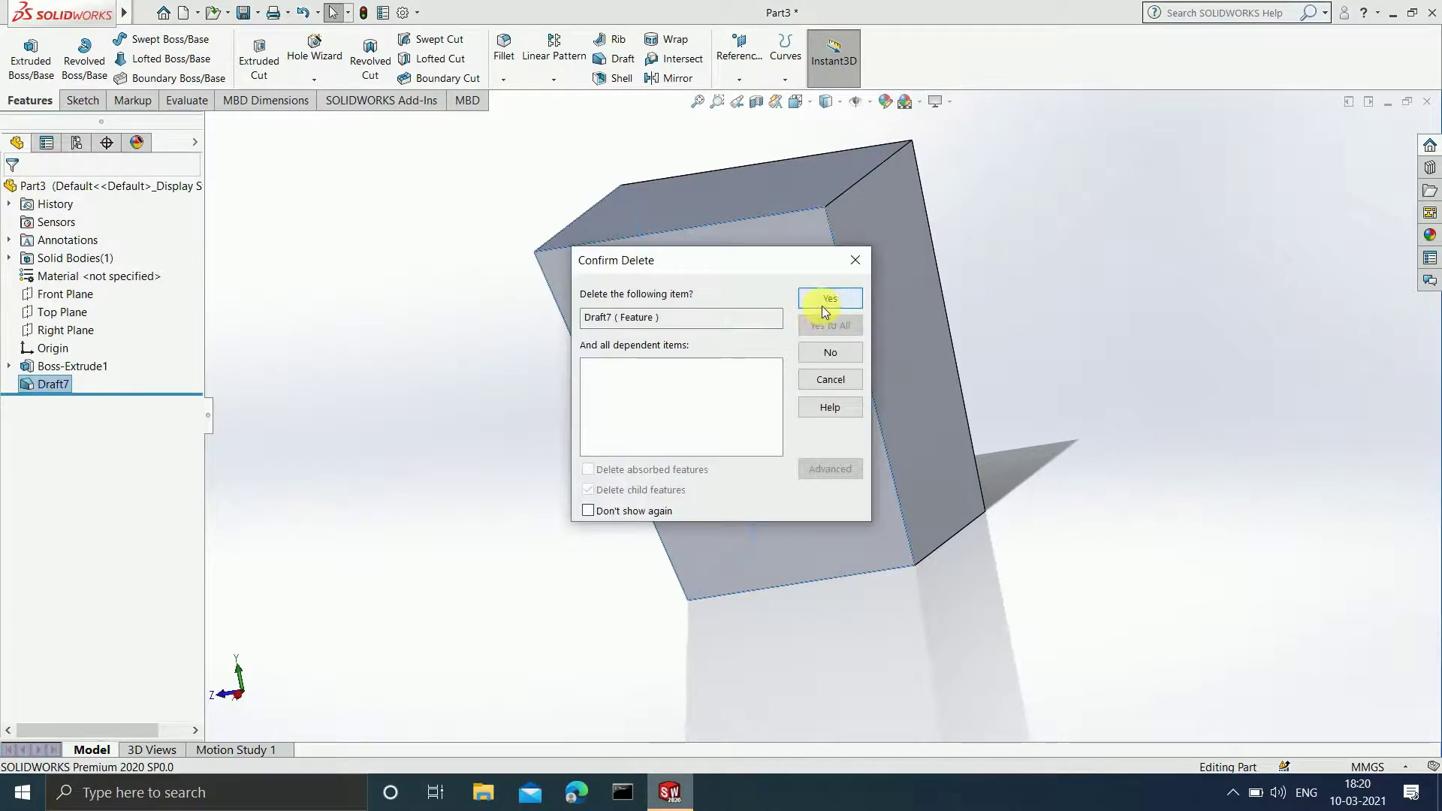
pyautogui.click(828, 301)
pyautogui.scroll(3, 819, 412)
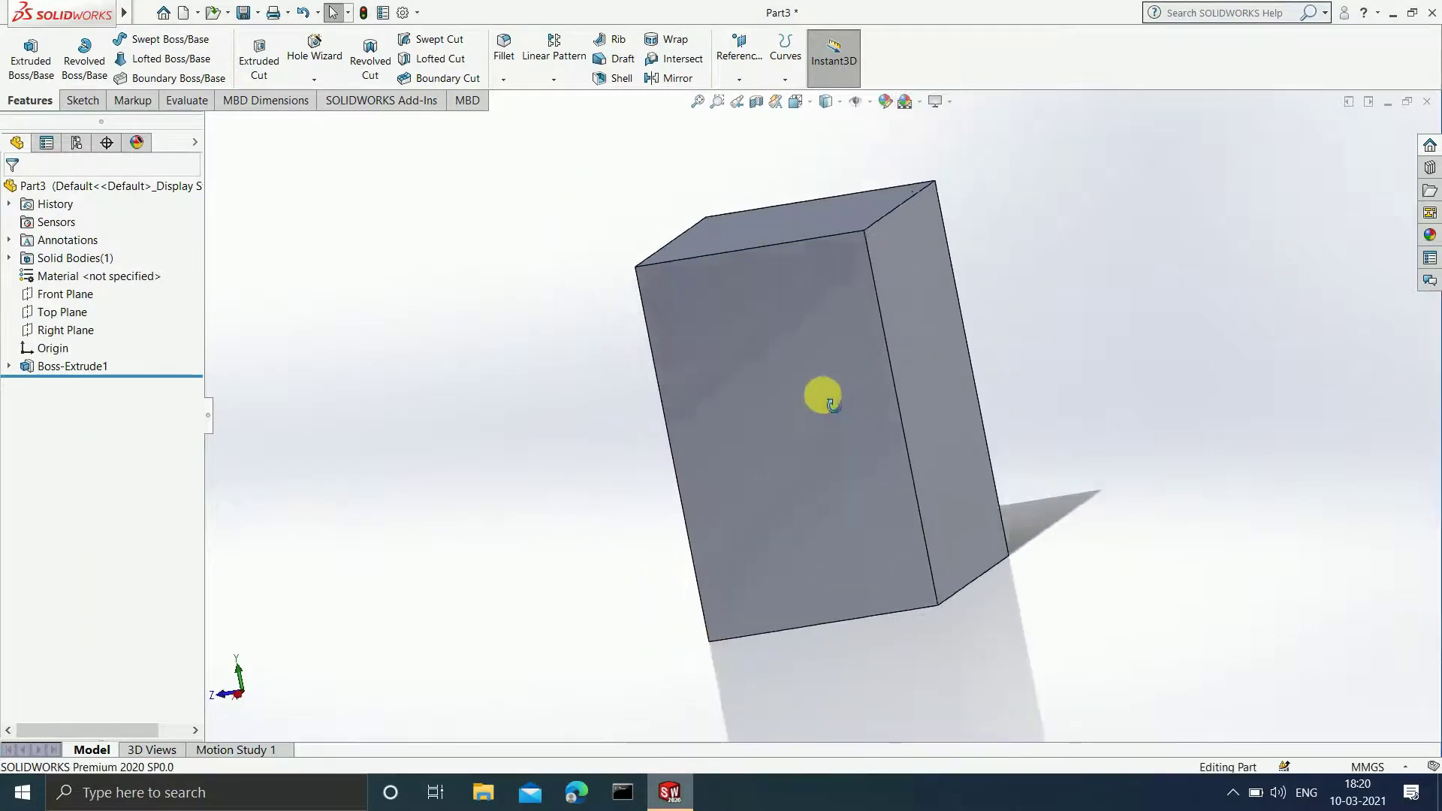
# Check where the Top Plane crosses the extruded block.
pyautogui.click(61, 312)
pyautogui.moveTo(817, 495); pyautogui.dragTo(856, 489, button='middle')
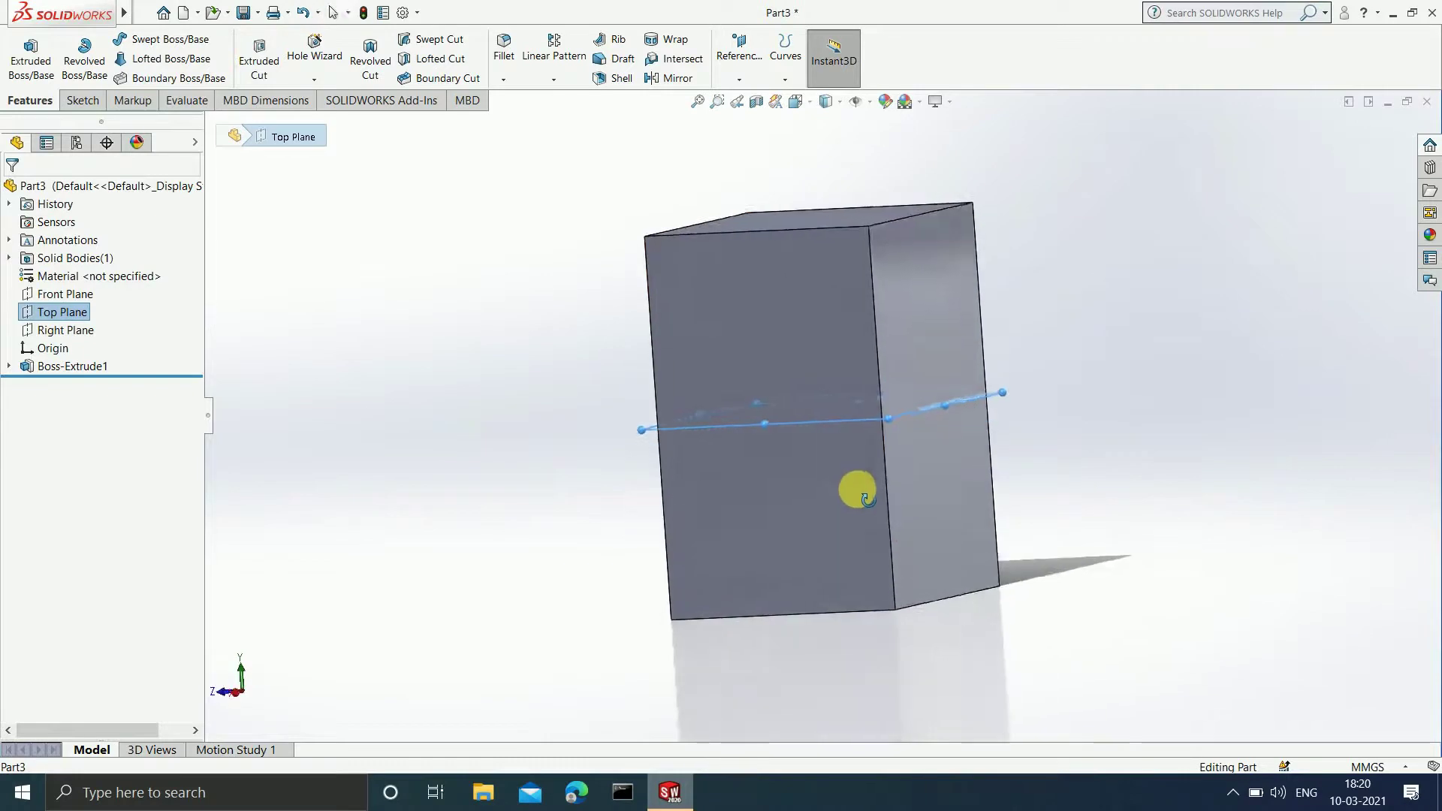
pyautogui.rightClick(456, 290)
pyautogui.click(368, 284)
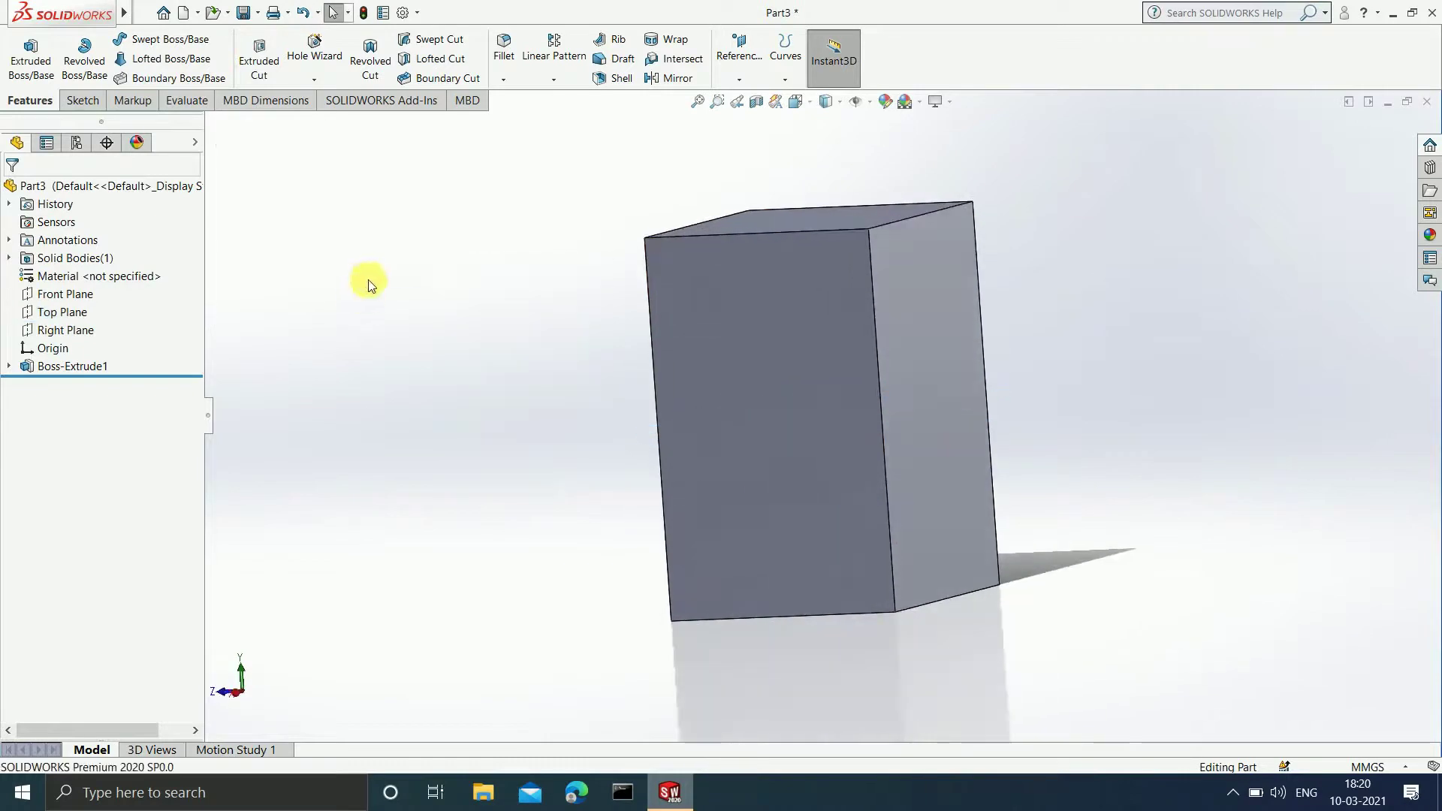
# Draft one narrow side face of the block by 10 degrees, using the Top Plane as the neutral plane.
pyautogui.click(612, 59)
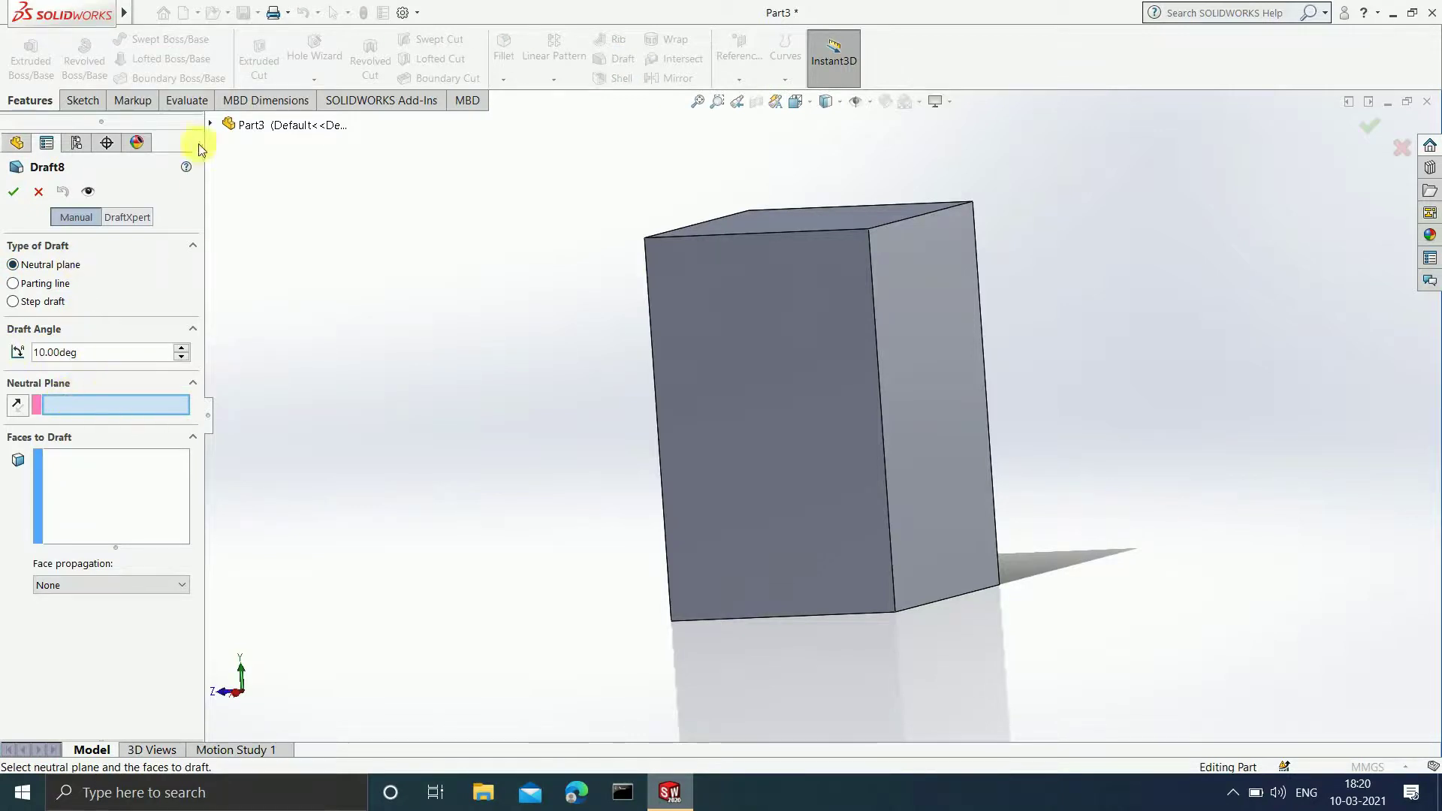
pyautogui.click(212, 125)
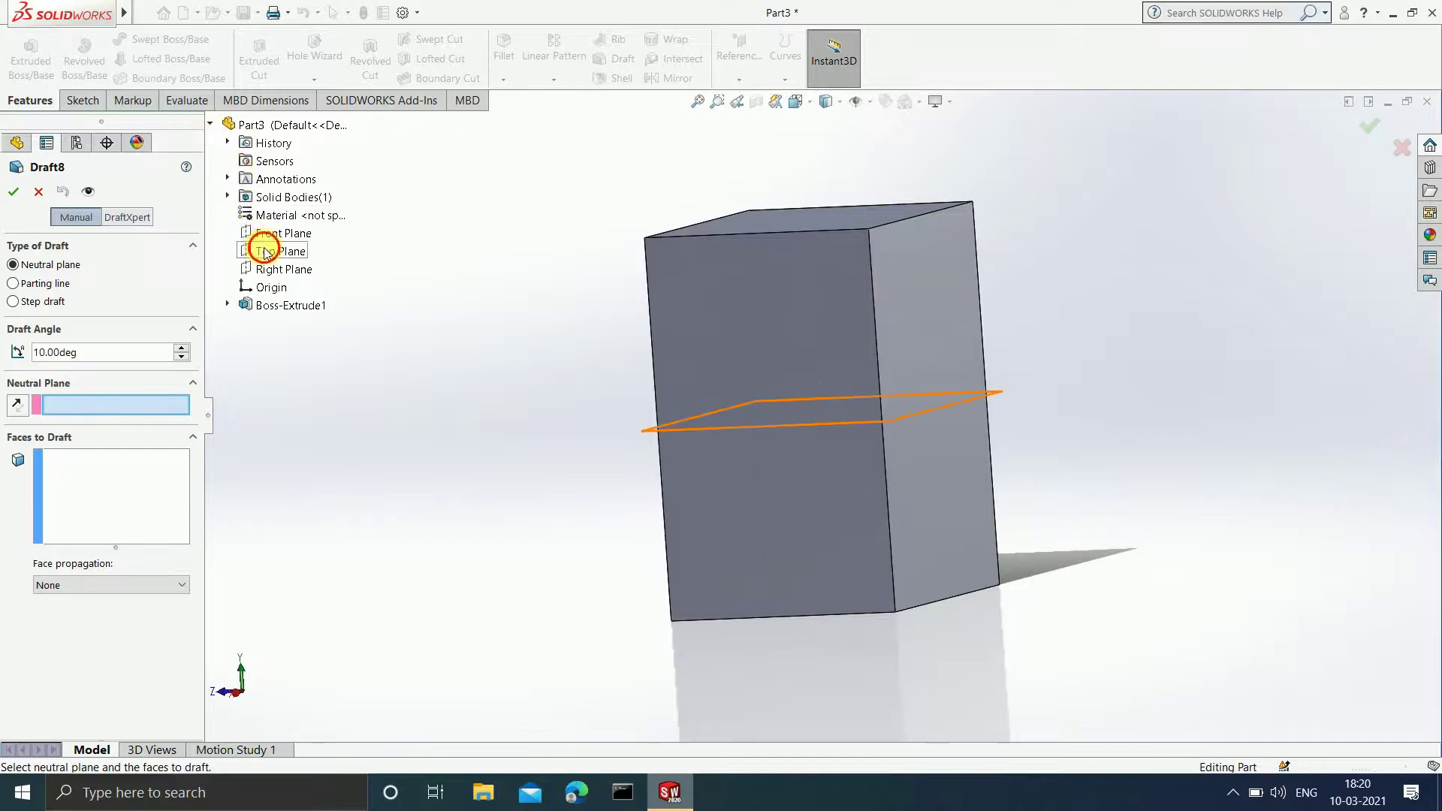
pyautogui.click(281, 251)
pyautogui.moveTo(955, 503); pyautogui.dragTo(956, 505, button='middle')
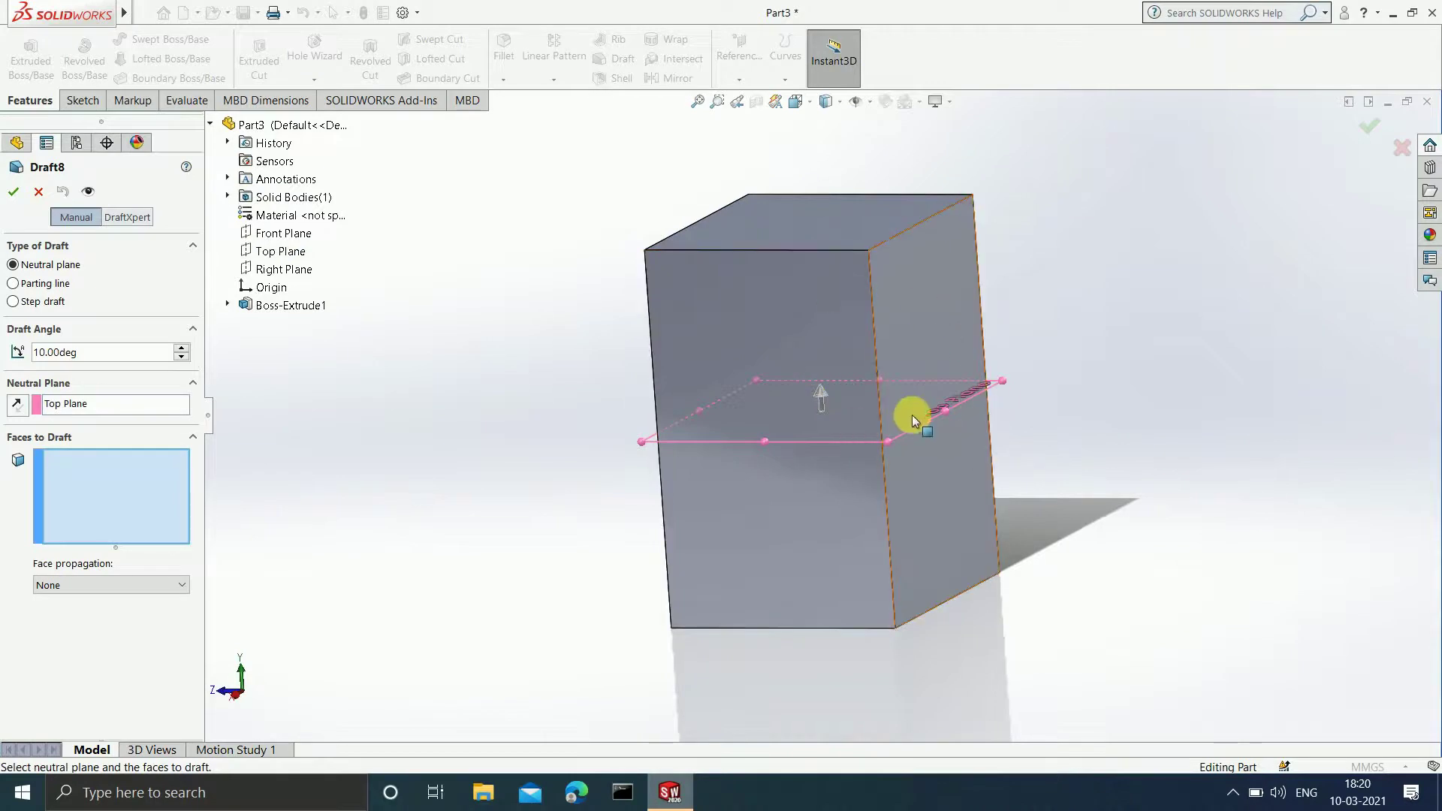
pyautogui.moveTo(841, 441); pyautogui.dragTo(923, 387, button='middle')
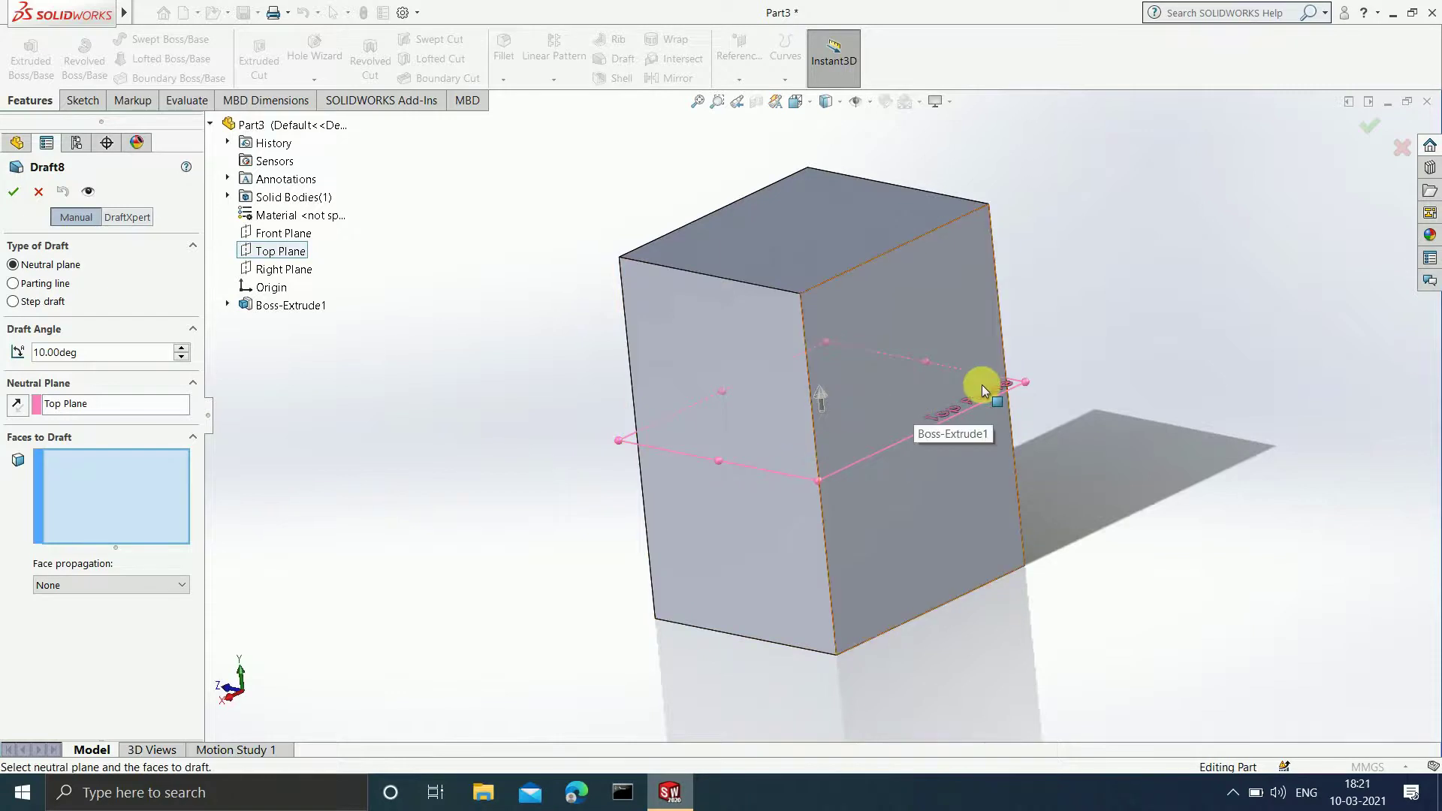
pyautogui.moveTo(903, 454); pyautogui.dragTo(915, 436, button='middle')
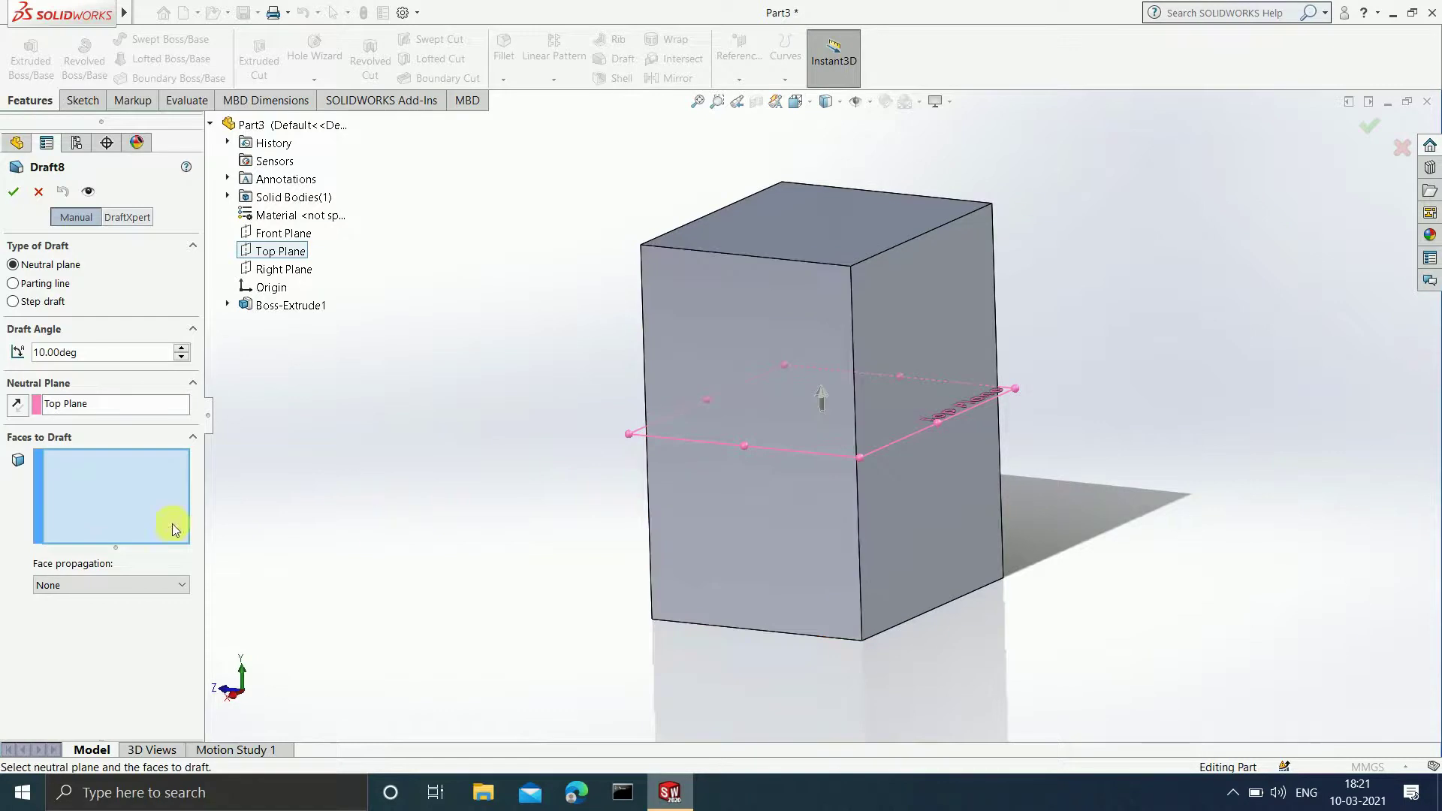
pyautogui.click(96, 511)
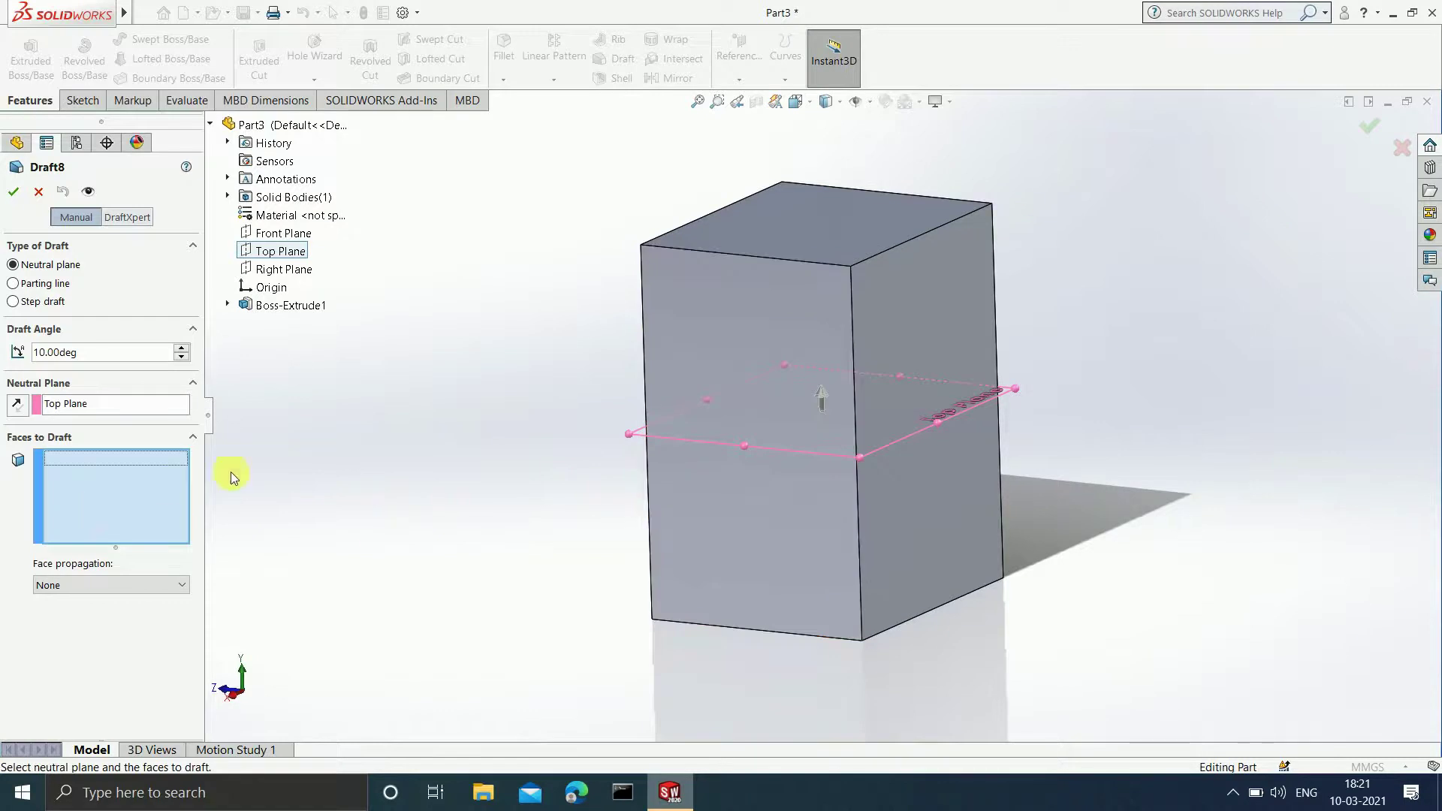
pyautogui.click(778, 318)
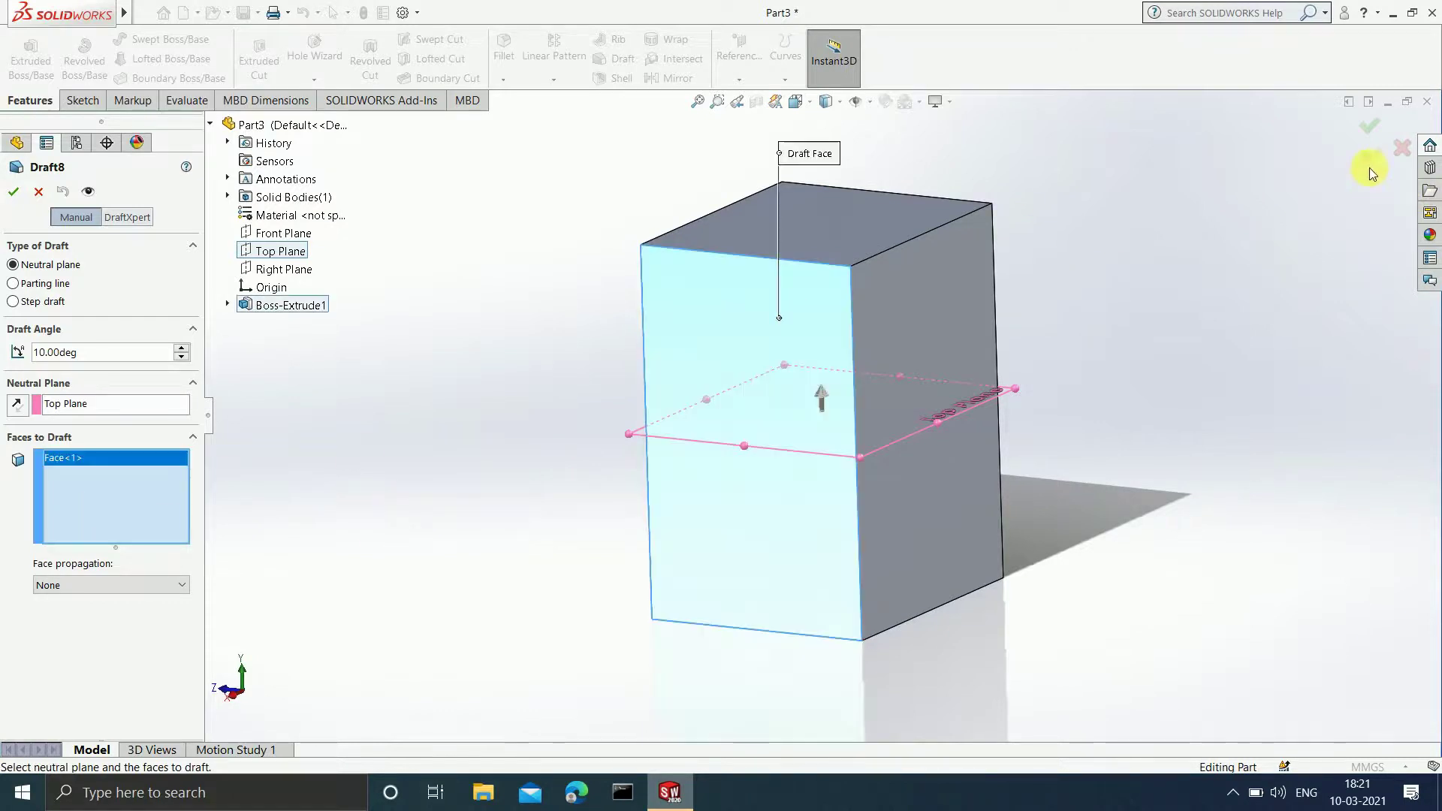
pyautogui.click(1367, 134)
# Examine the single drafted side face against the straight faces of the block from the side and below.
pyautogui.moveTo(1072, 315); pyautogui.dragTo(727, 396, button='middle')
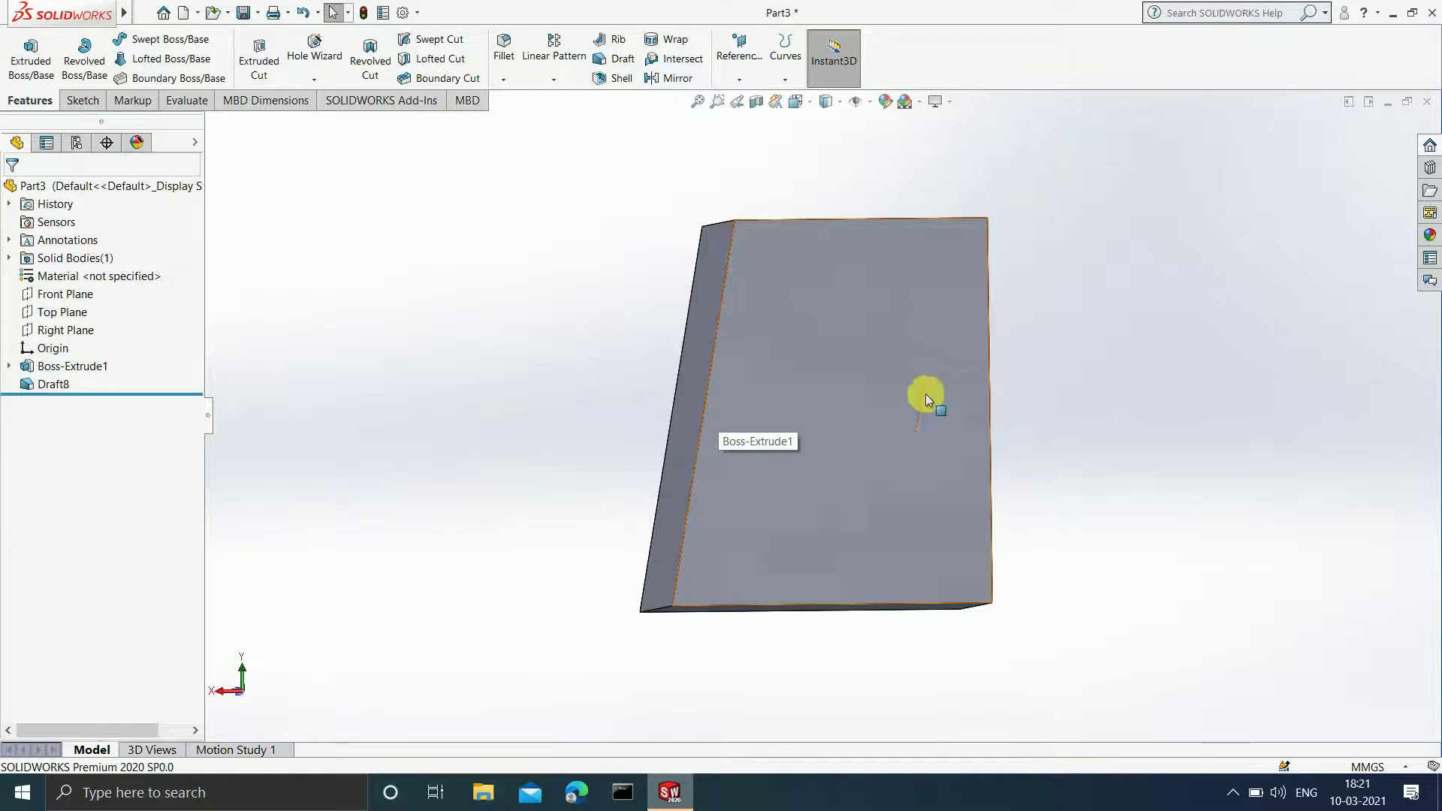
pyautogui.moveTo(836, 270); pyautogui.dragTo(830, 225, button='middle')
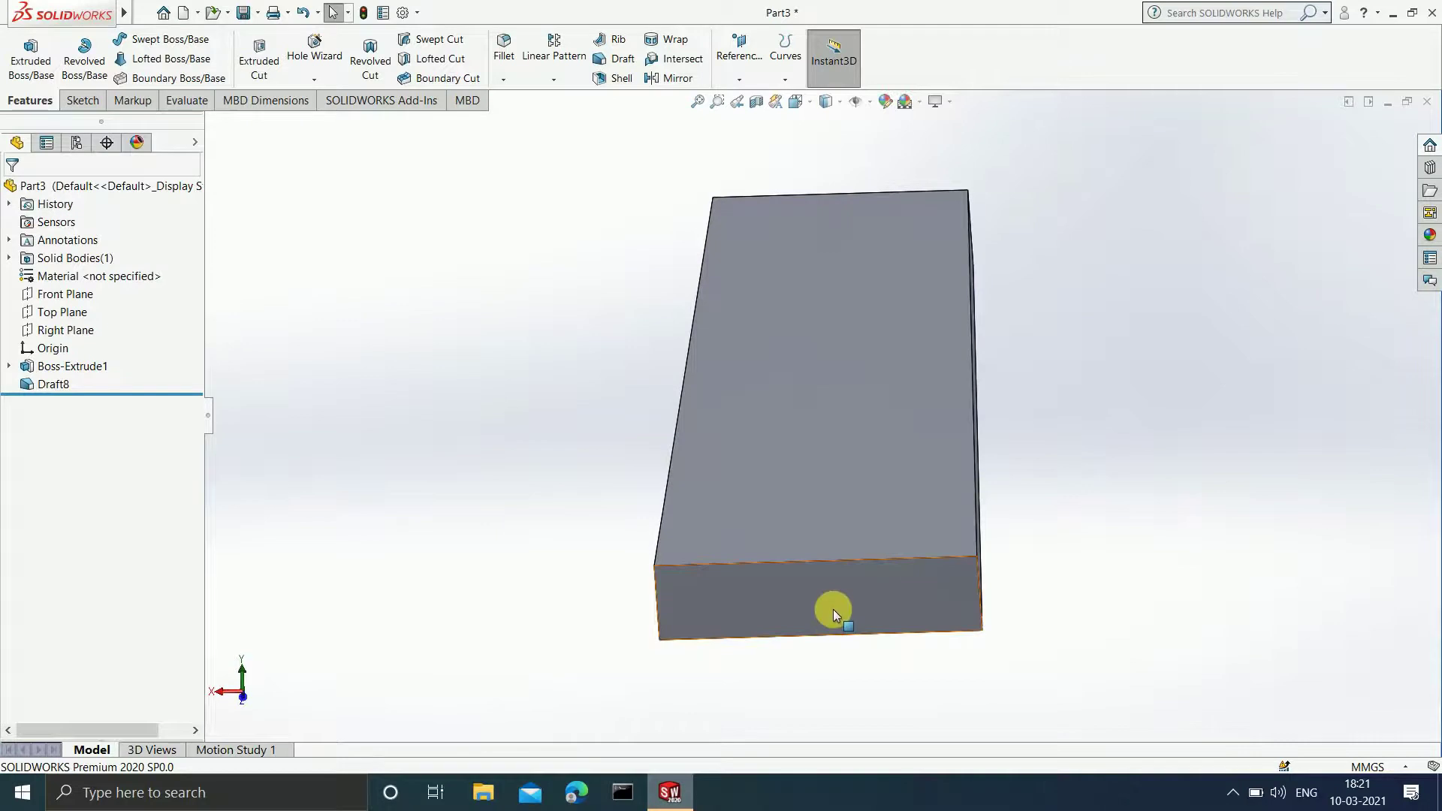
pyautogui.moveTo(875, 391); pyautogui.dragTo(901, 509, button='middle')
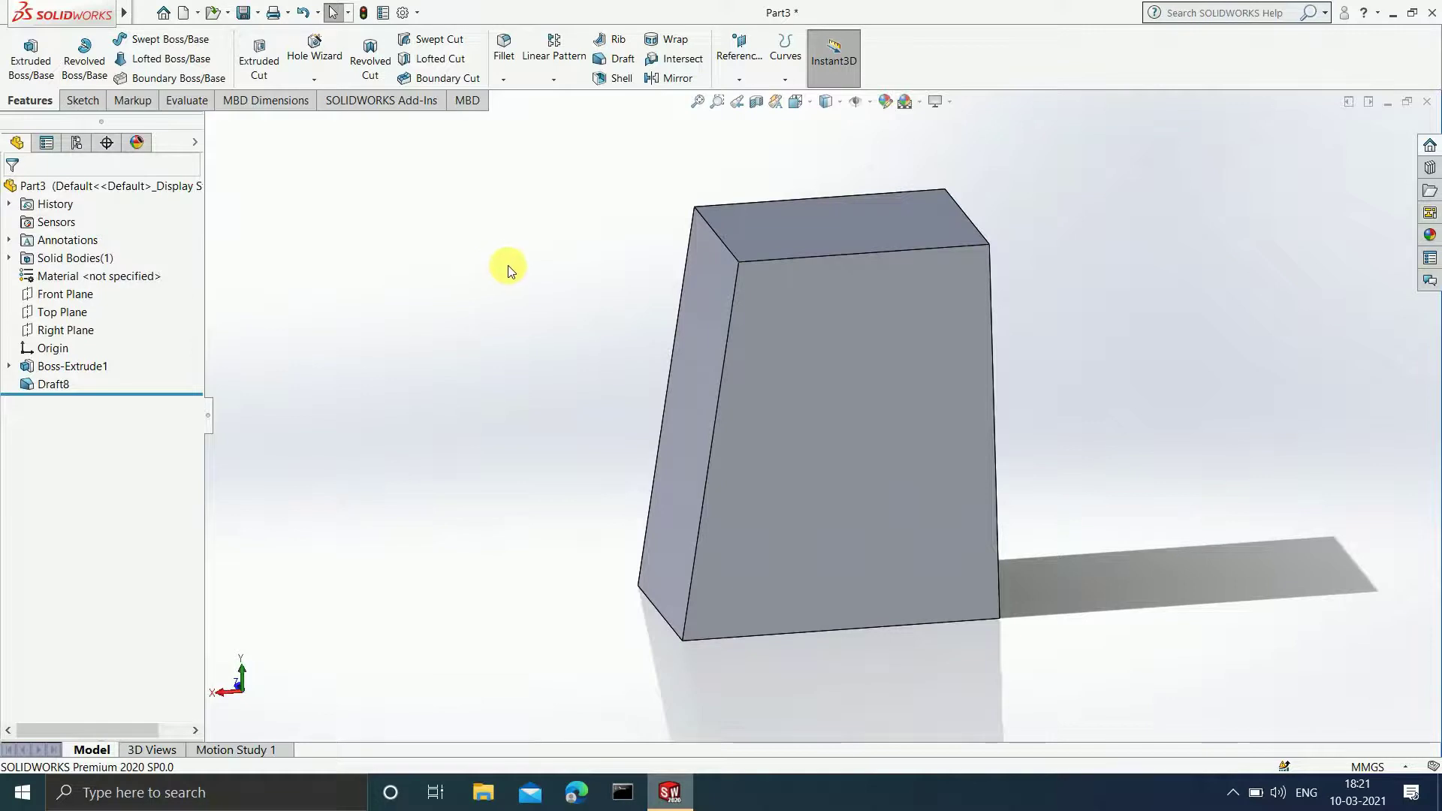
# Delete the draft made from the Top Plane to restore the plain block.
pyautogui.click(63, 390)
pyautogui.rightClick(63, 389)
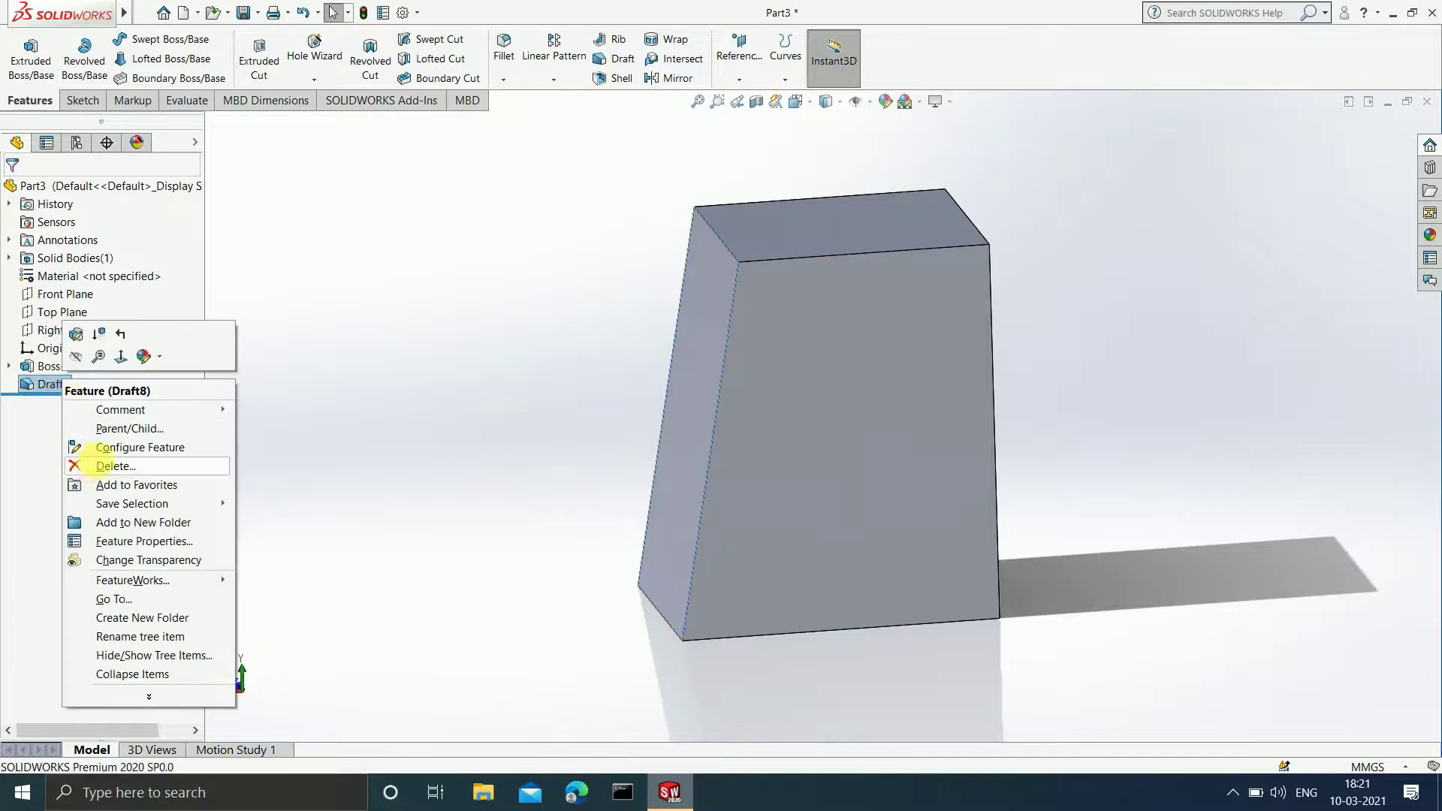
pyautogui.click(102, 464)
pyautogui.click(834, 299)
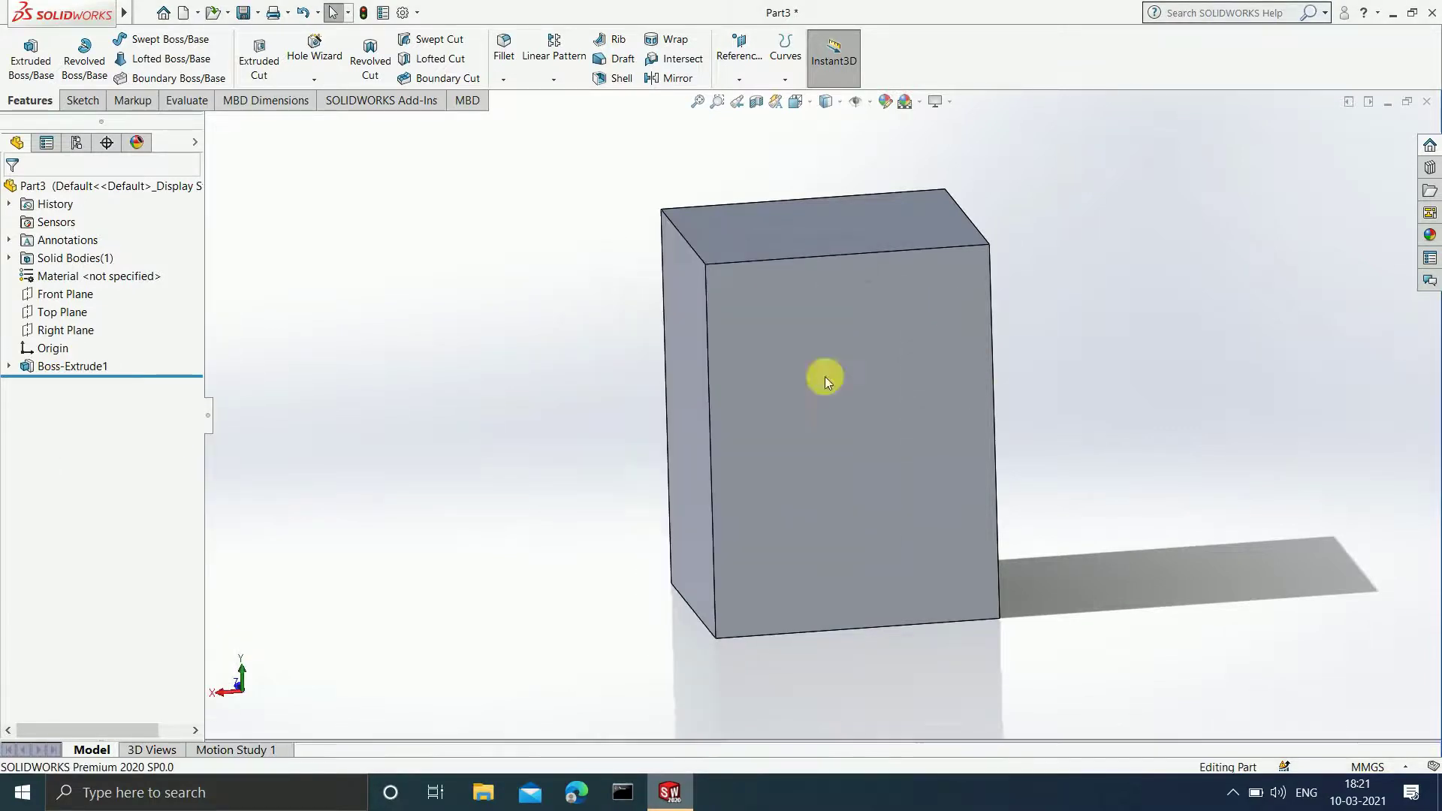
pyautogui.moveTo(485, 344); pyautogui.dragTo(521, 399, button='middle')
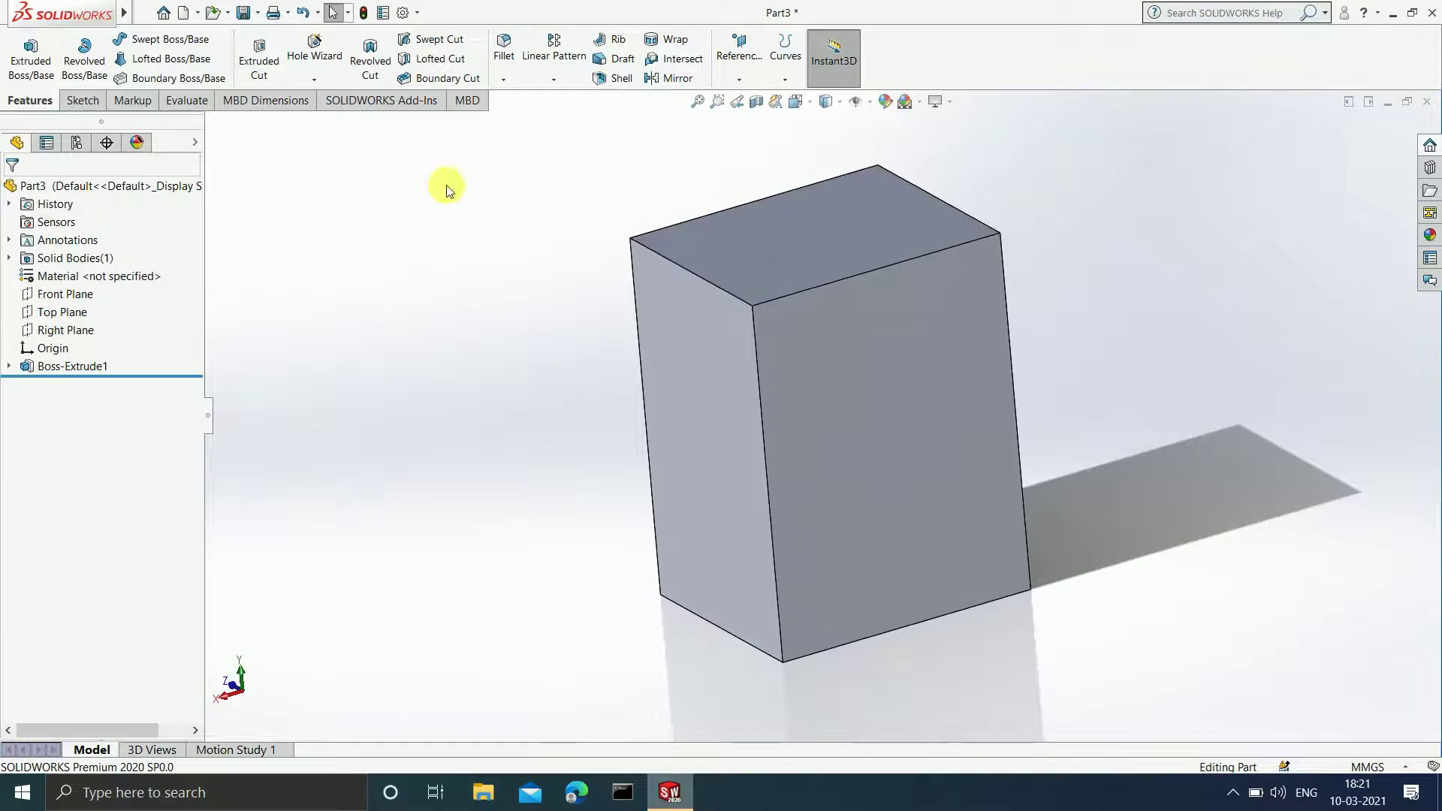
pyautogui.click(615, 59)
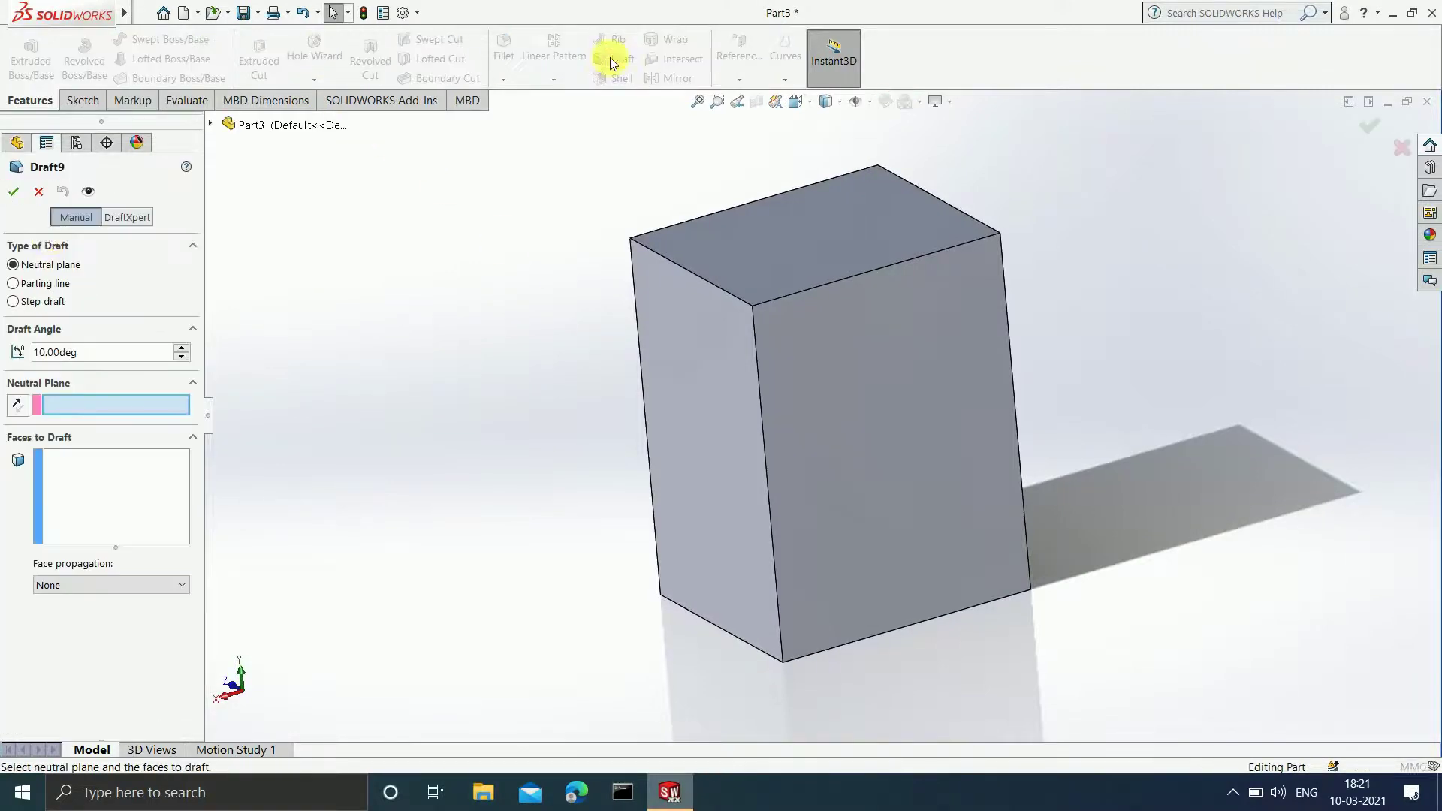
pyautogui.click(45, 285)
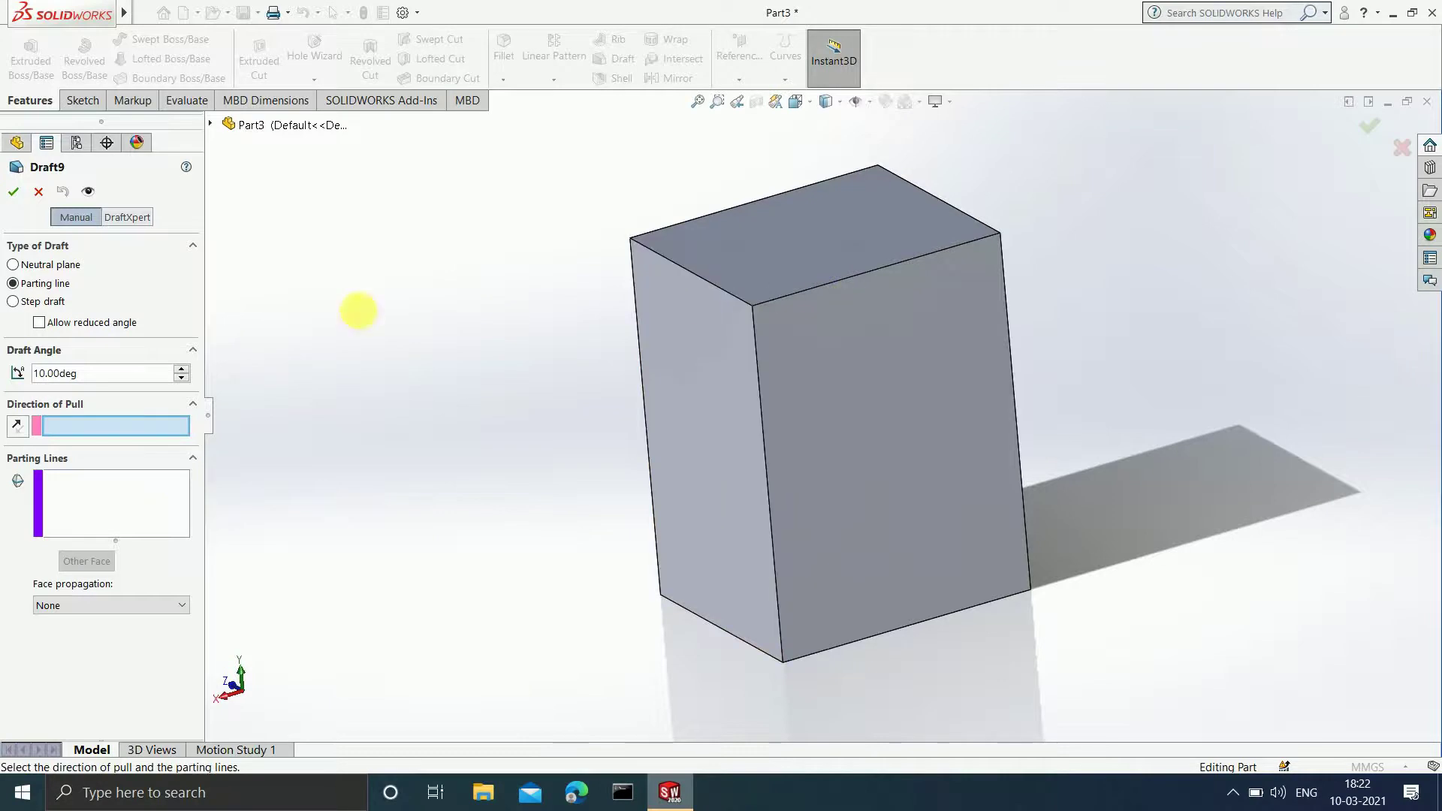
pyautogui.click(38, 193)
# Begin a Split Line feature with the Intersection split type.
pyautogui.click(785, 79)
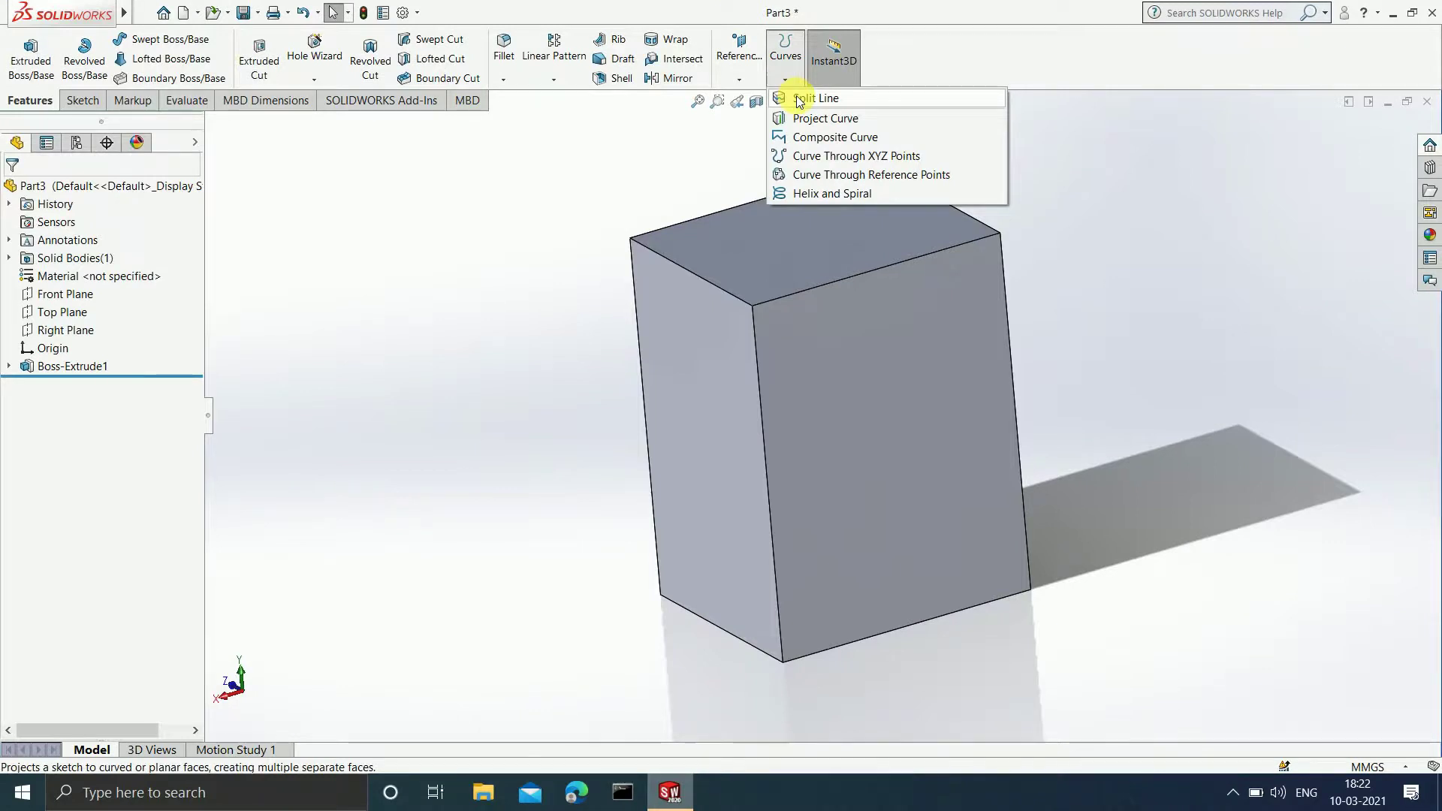
pyautogui.click(799, 98)
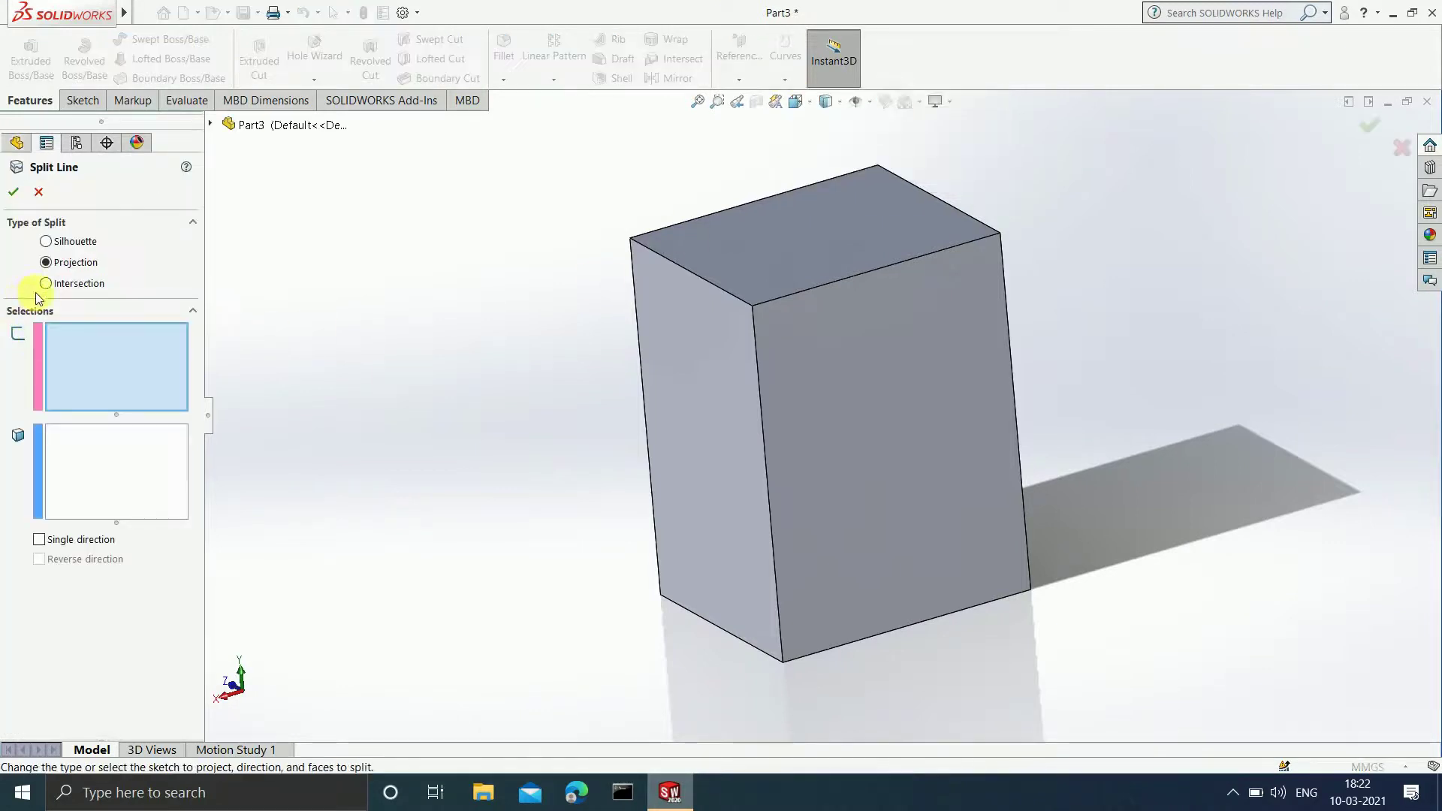
pyautogui.click(55, 286)
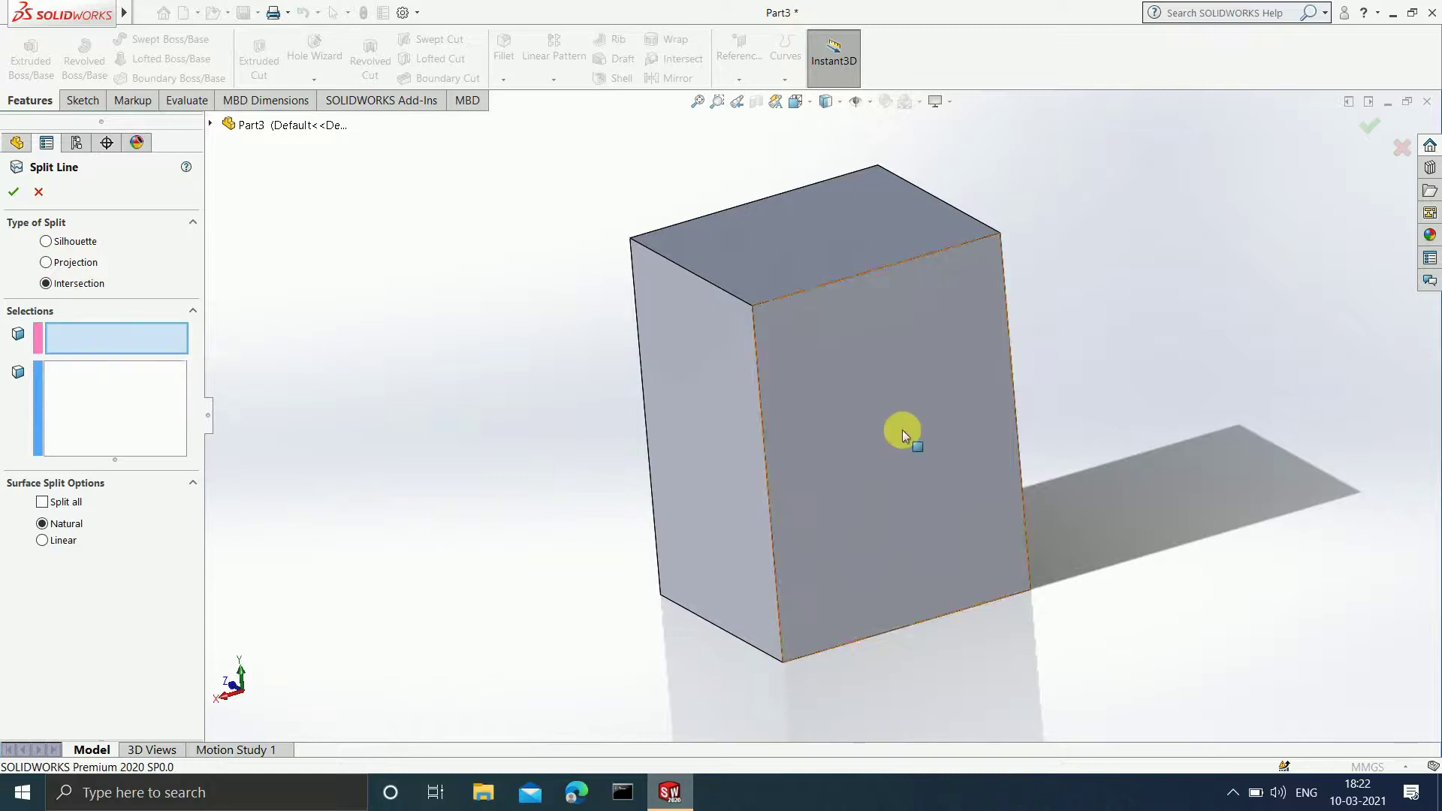
pyautogui.click(858, 420)
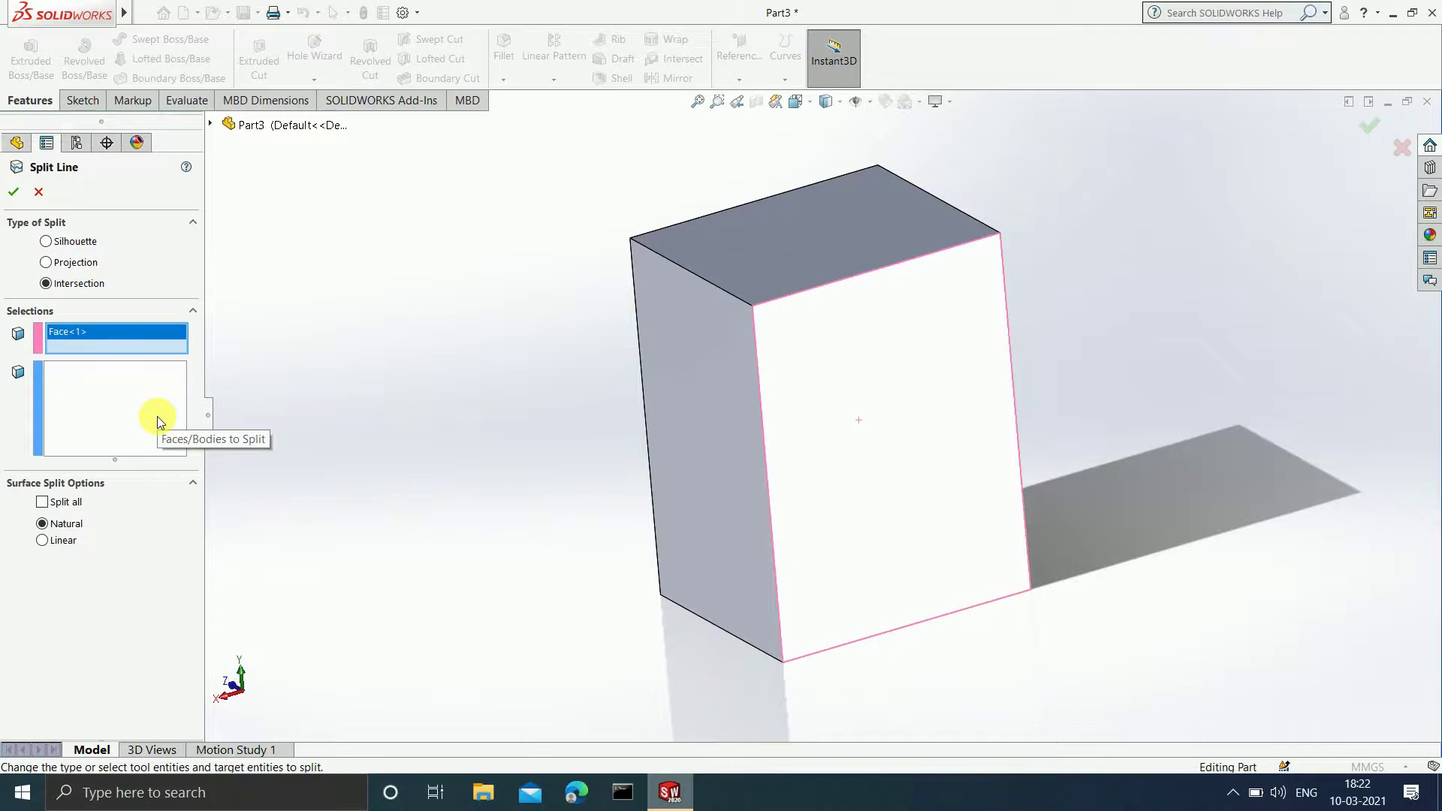
pyautogui.rightClick(125, 331)
pyautogui.click(148, 354)
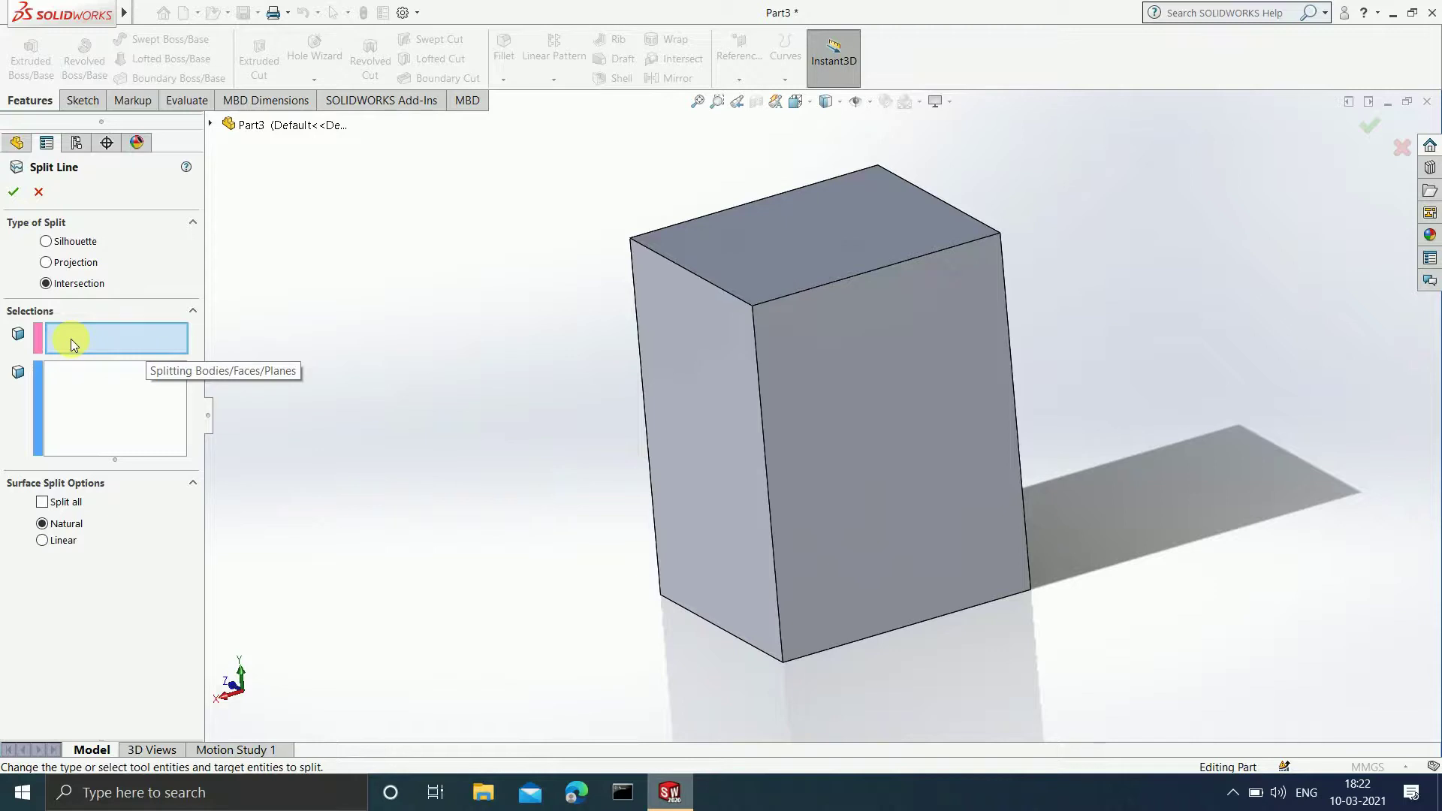
# Split one side face of the block where the Top Plane crosses it.
pyautogui.click(211, 124)
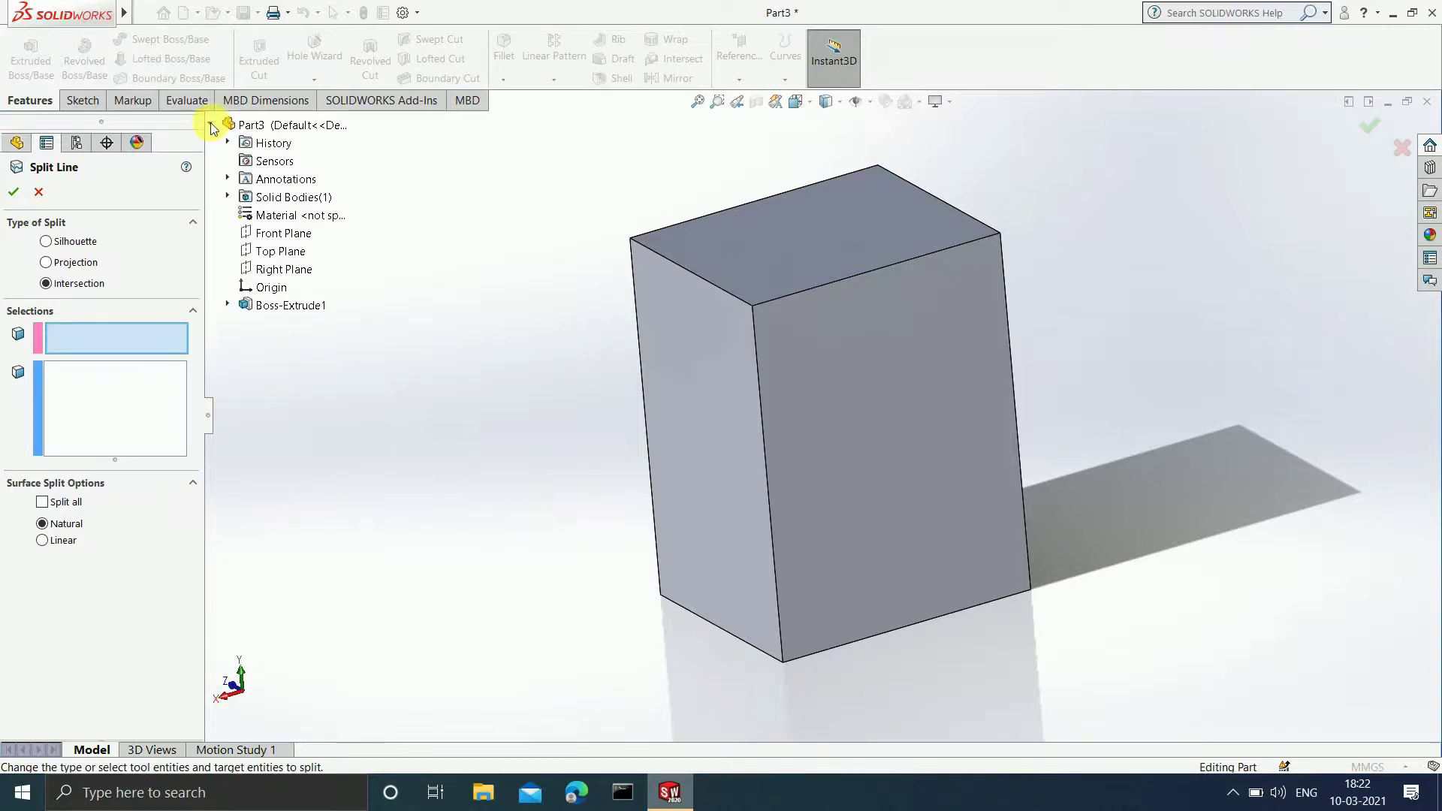
pyautogui.click(250, 258)
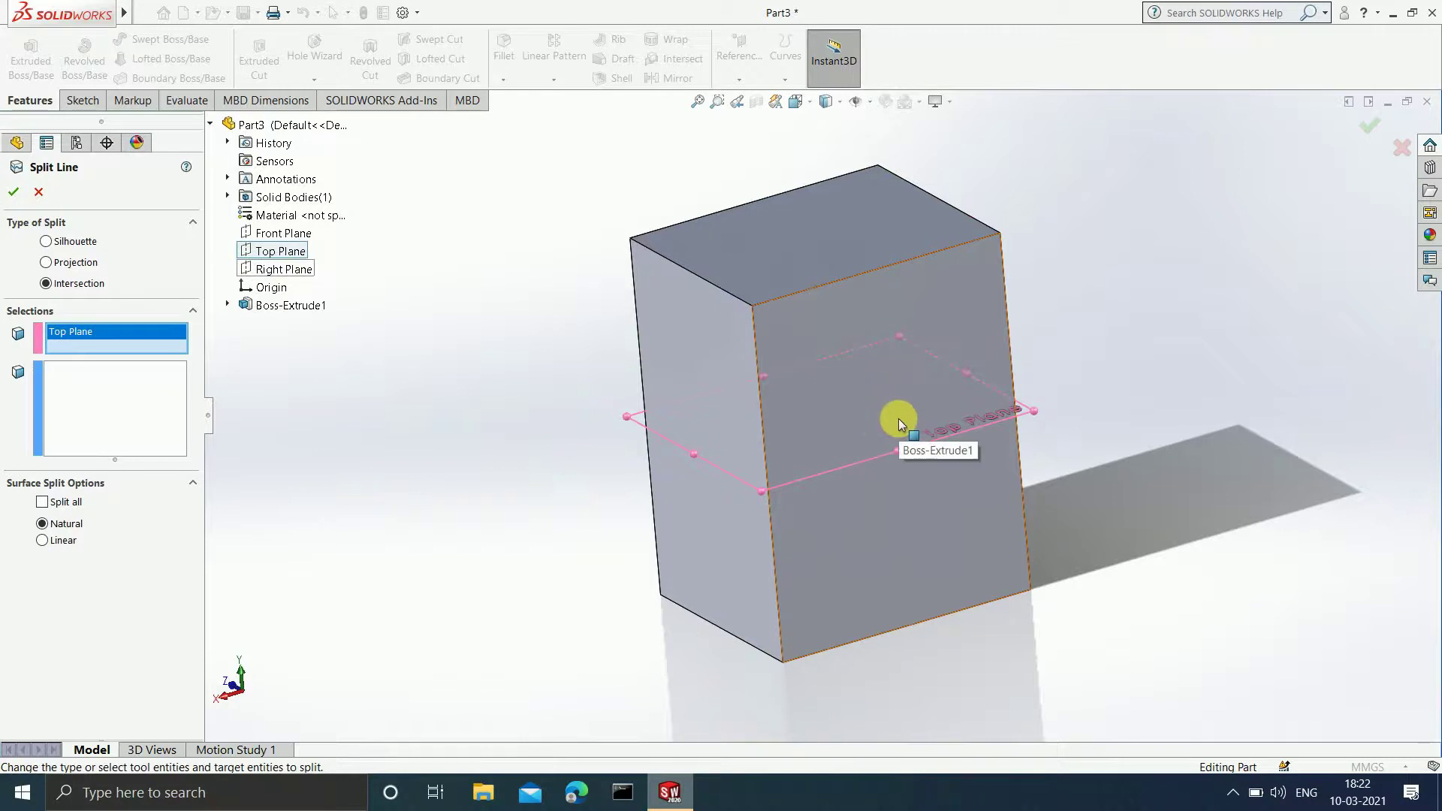
pyautogui.click(103, 413)
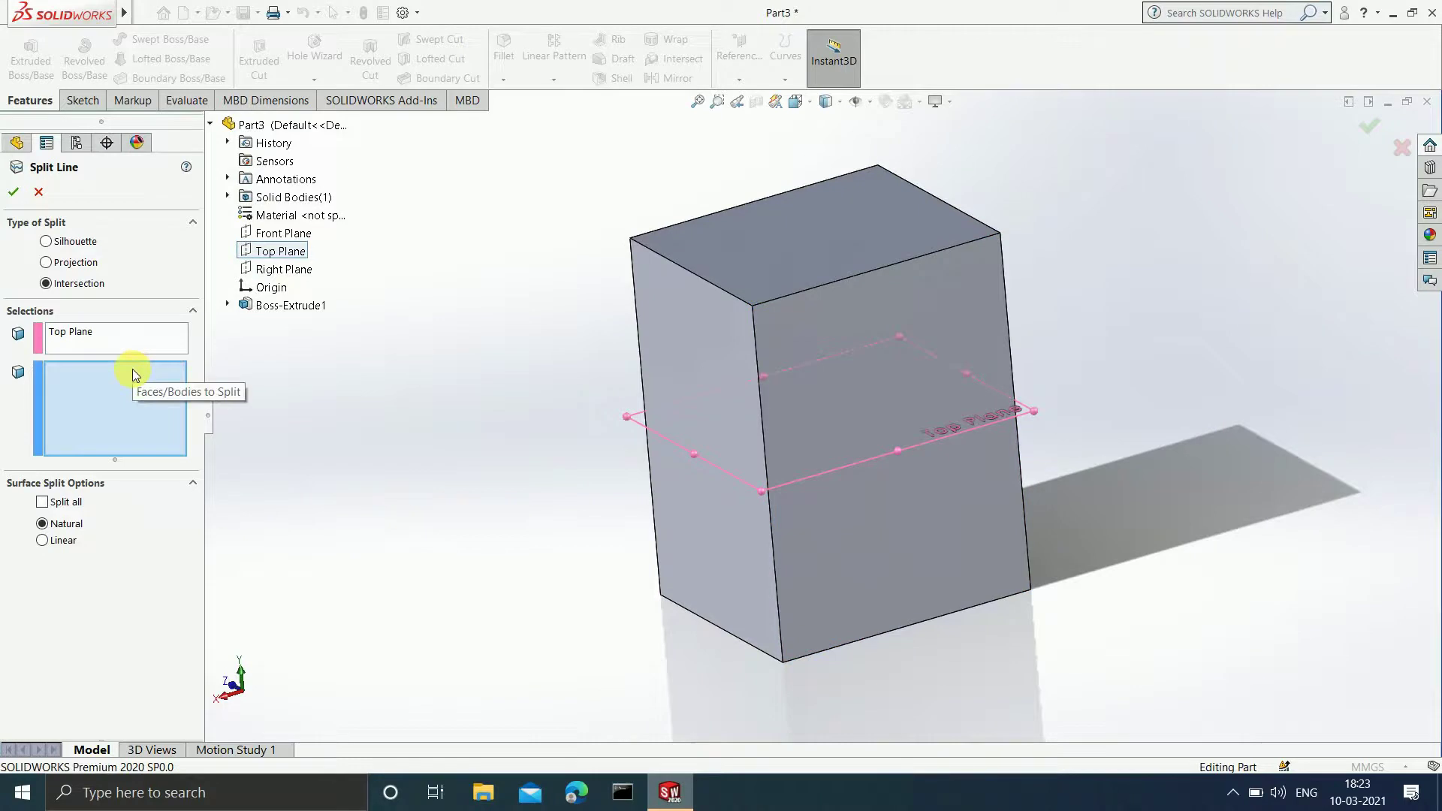
pyautogui.click(898, 374)
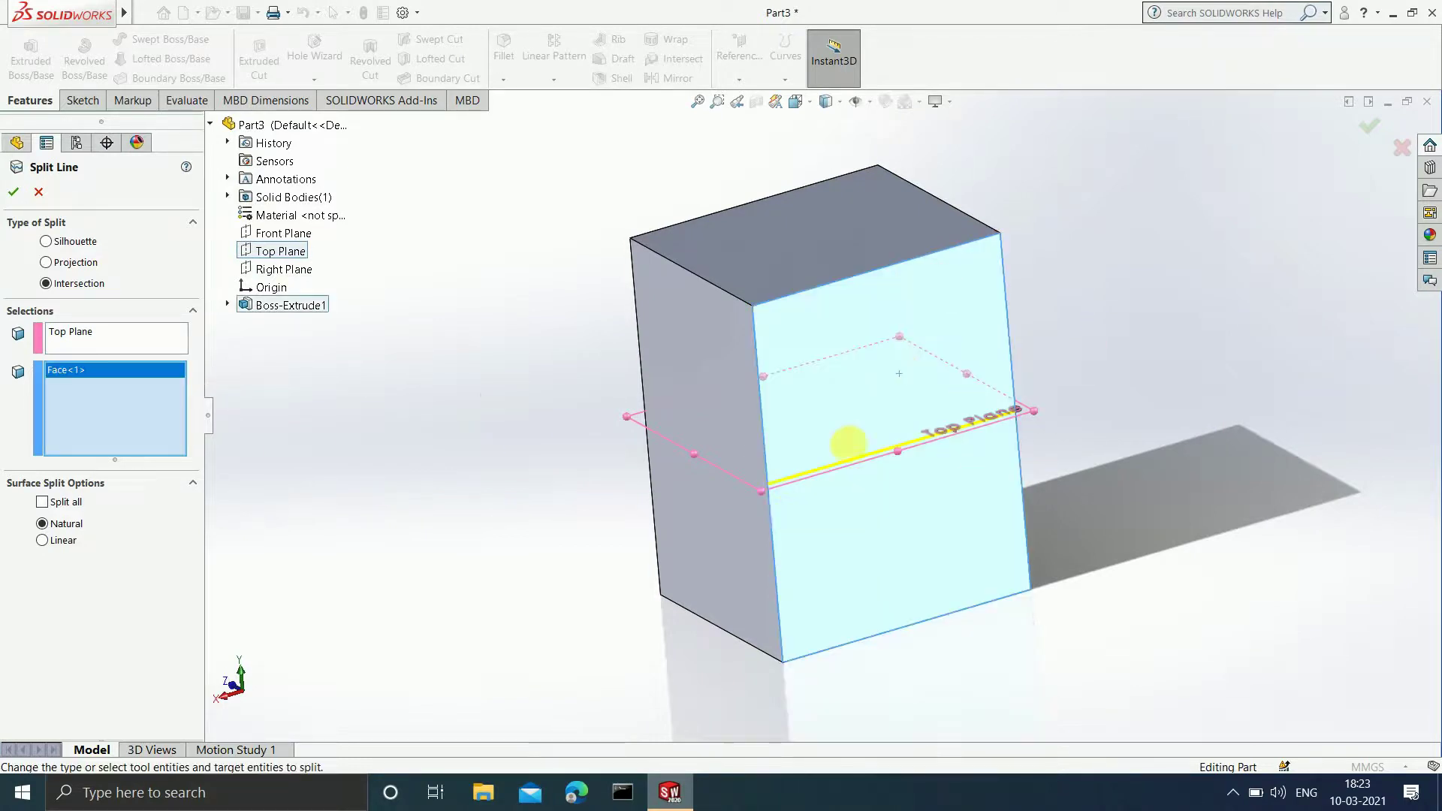
pyautogui.scroll(-5, 826, 444)
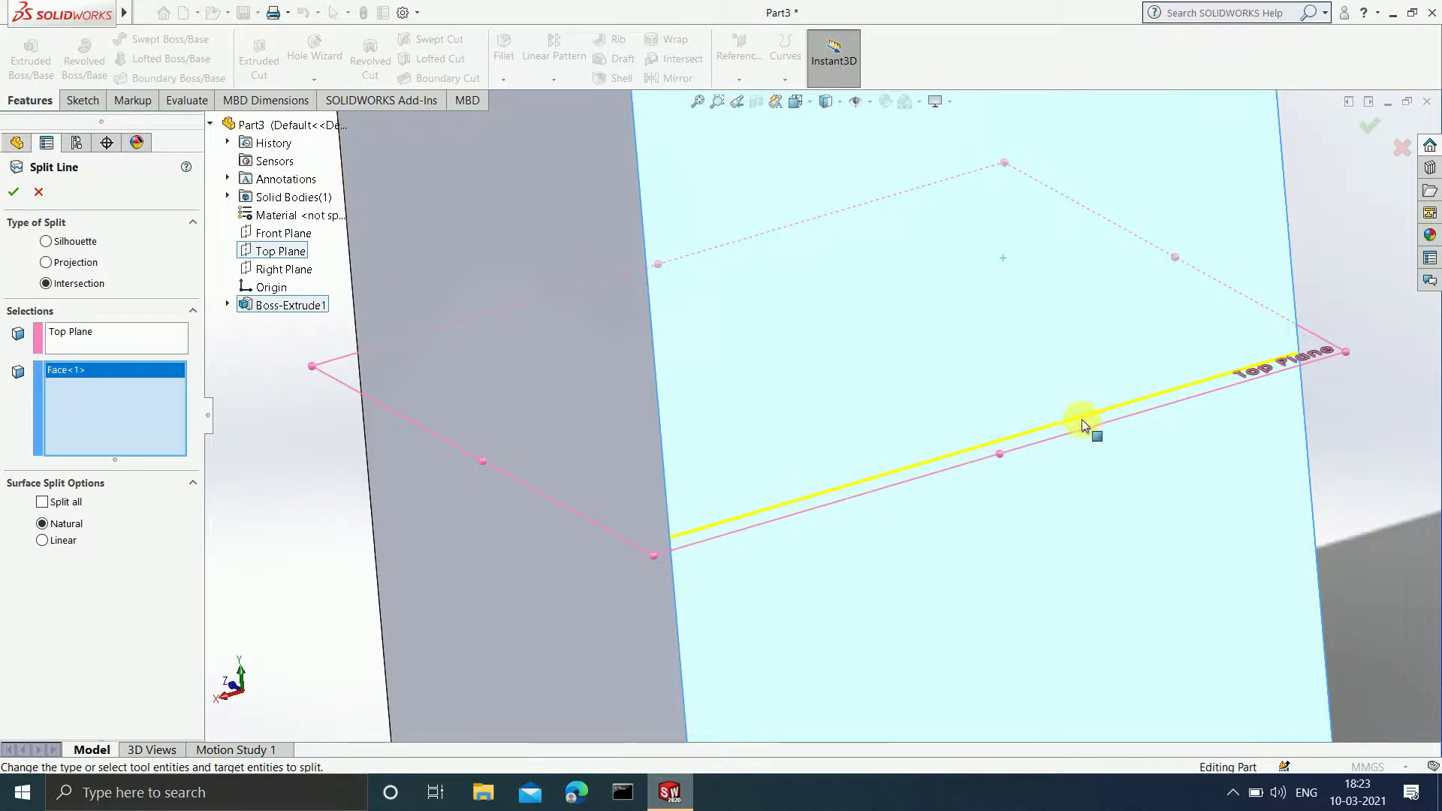
pyautogui.click(13, 193)
pyautogui.scroll(4, 1285, 315)
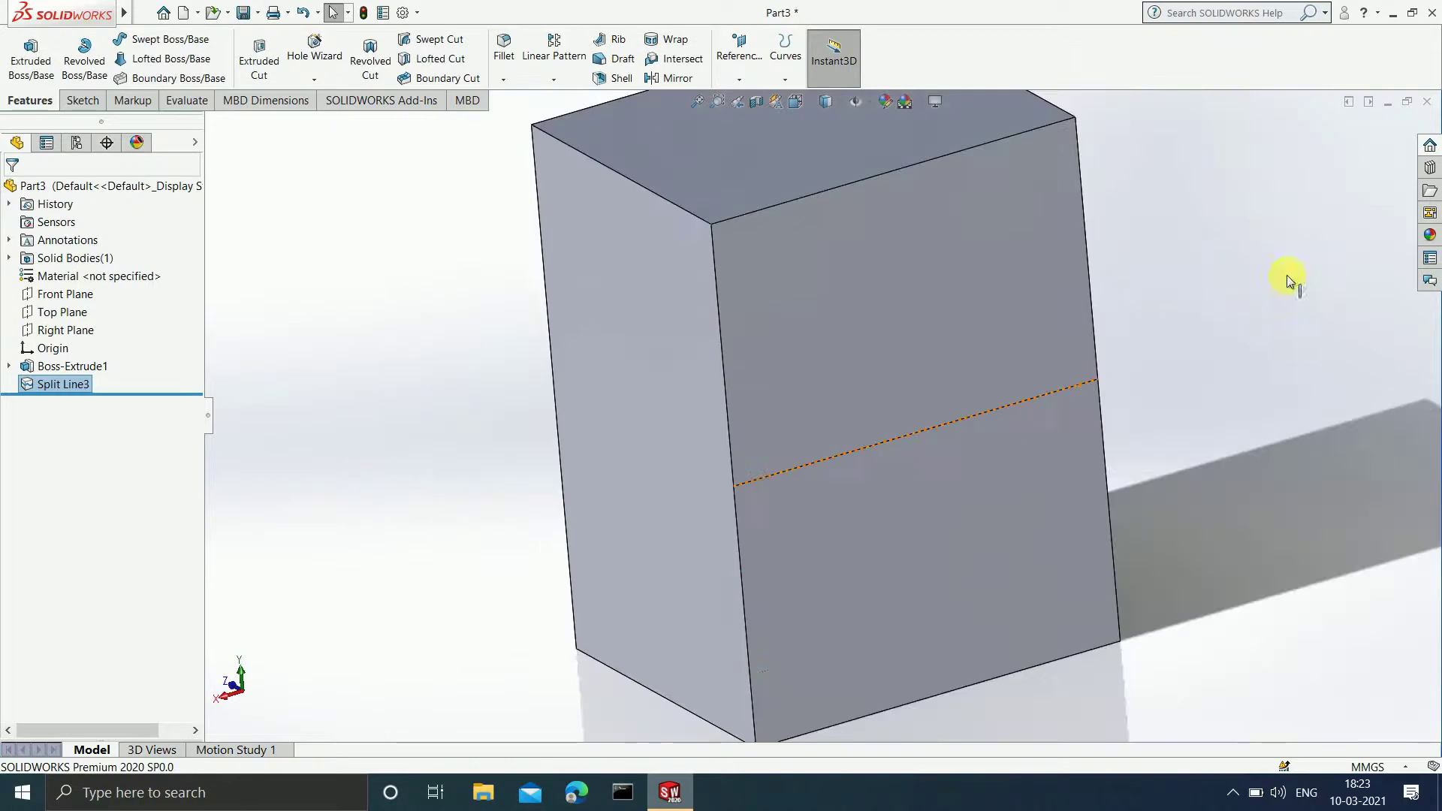
pyautogui.moveTo(1215, 298); pyautogui.dragTo(675, 660, button='middle')
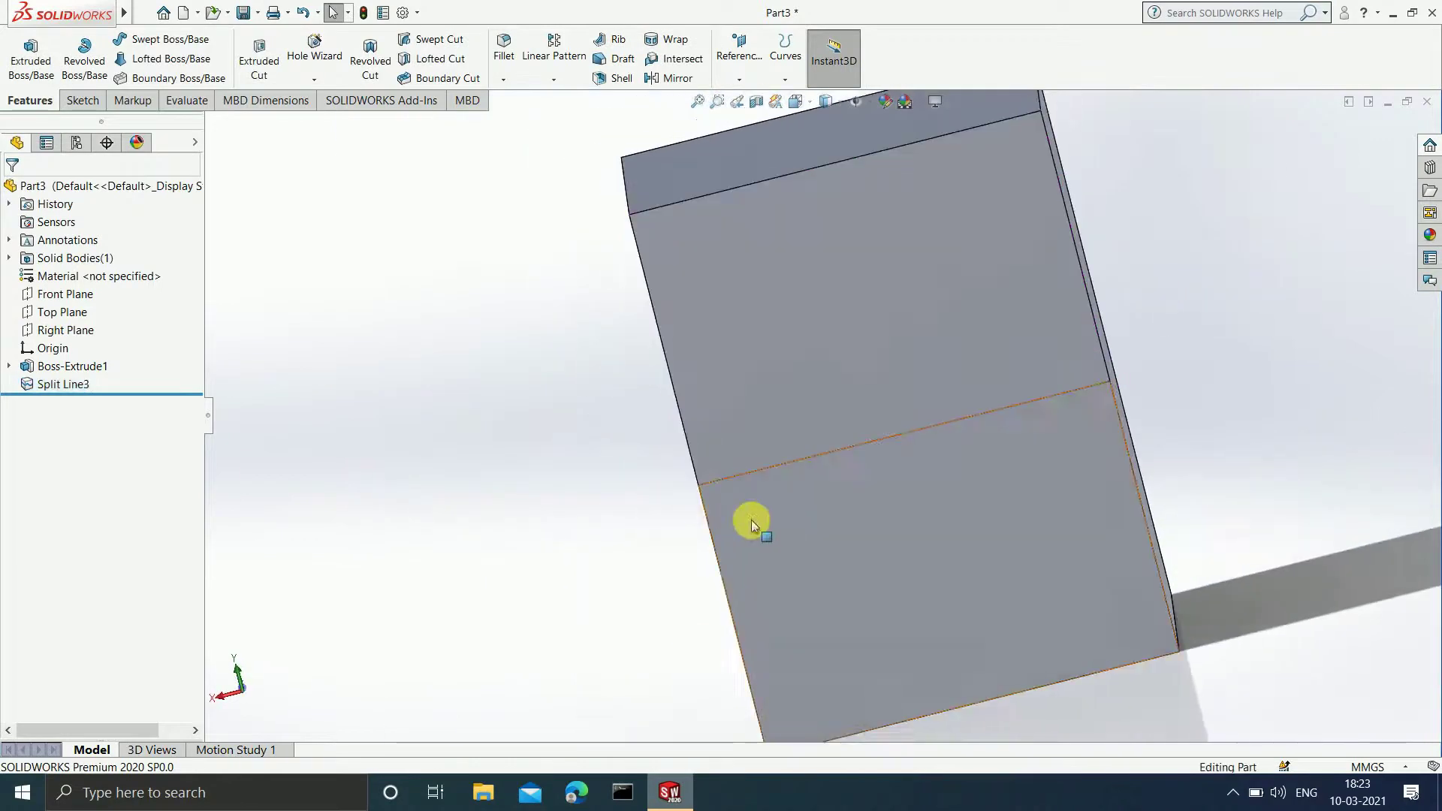
pyautogui.moveTo(1245, 316); pyautogui.dragTo(857, 475, button='middle')
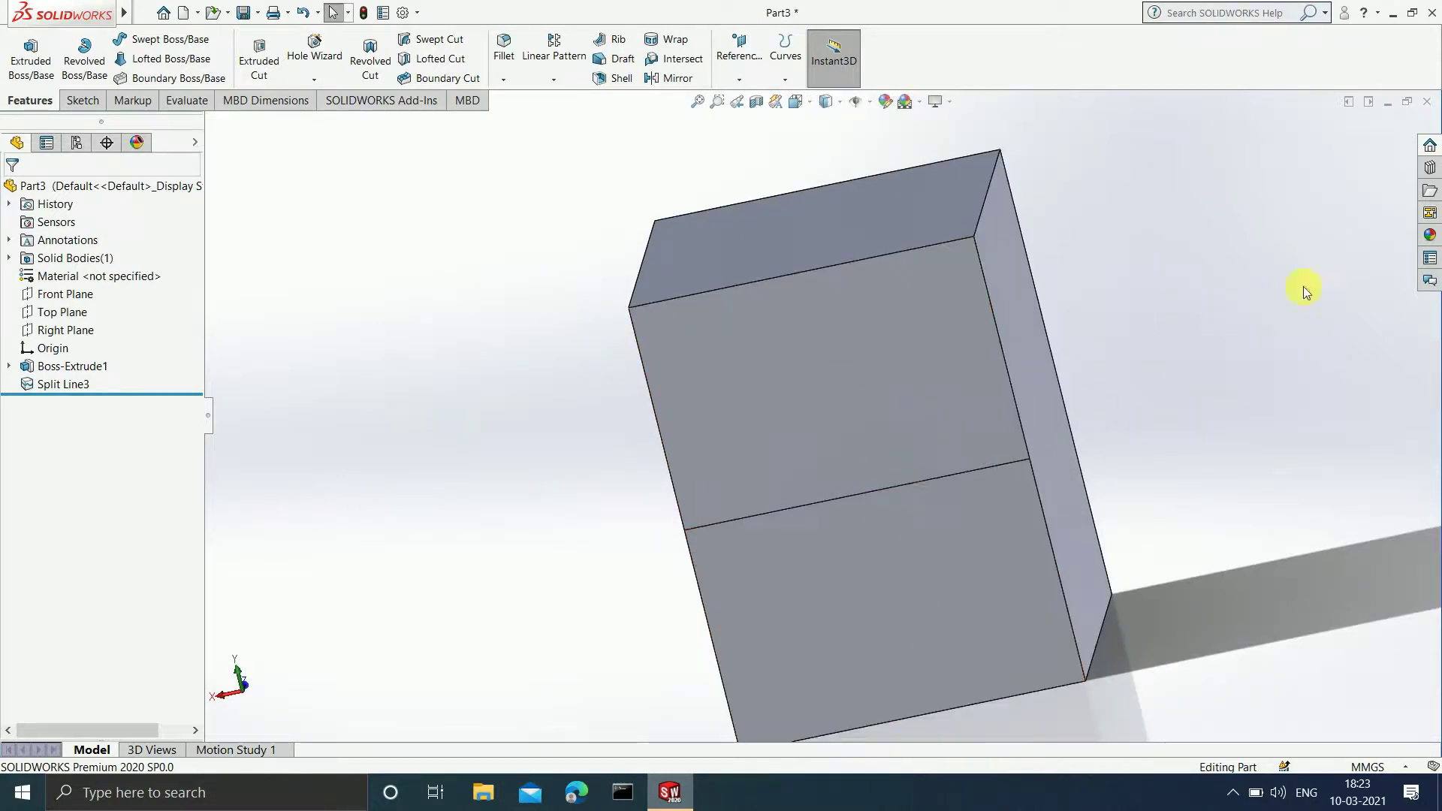
pyautogui.scroll(3, 788, 420)
pyautogui.scroll(-1, 724, 473)
pyautogui.moveTo(1036, 443); pyautogui.dragTo(971, 508, button='middle')
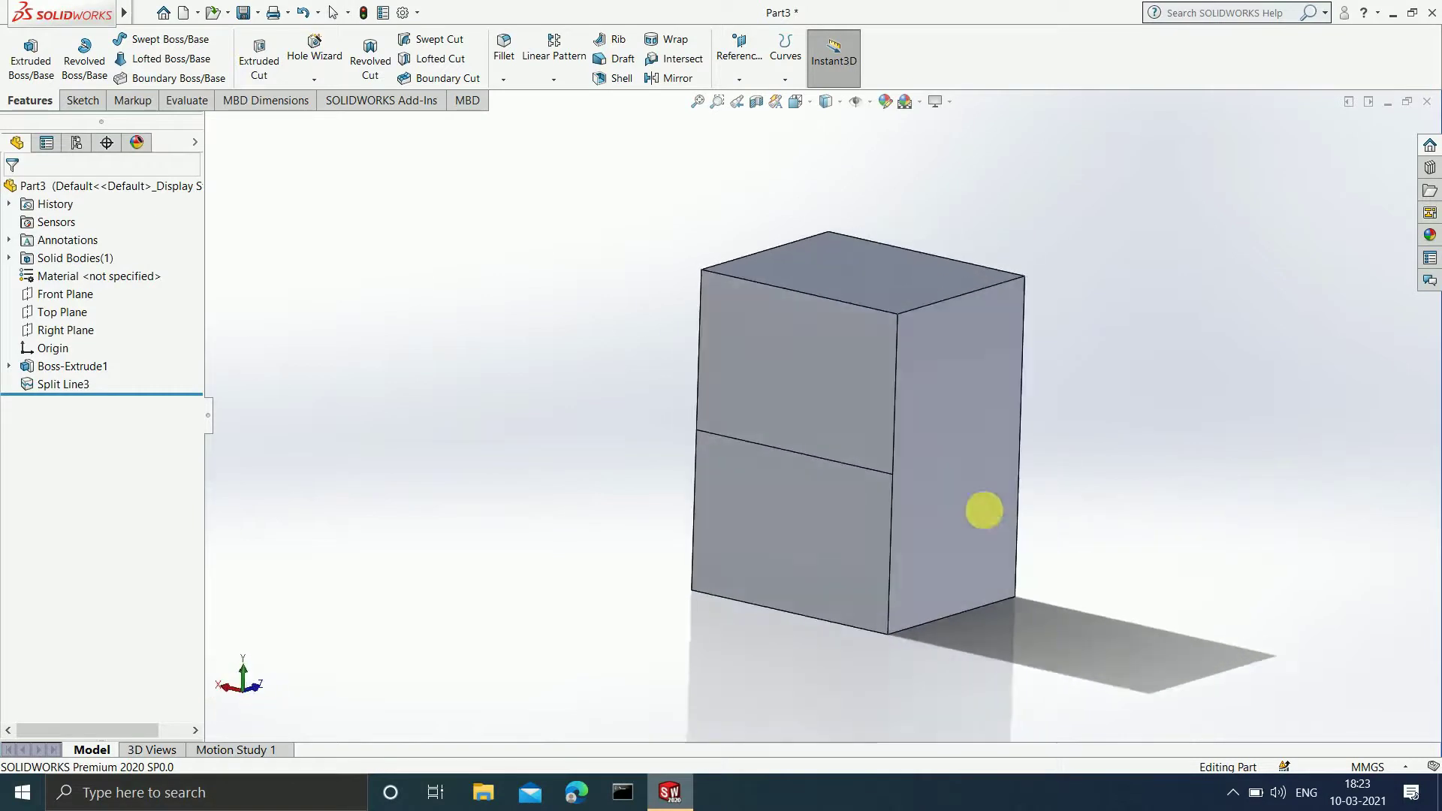
# Start a parting line draft and try the upper vertical edge beside the split face as the direction of pull.
pyautogui.click(614, 58)
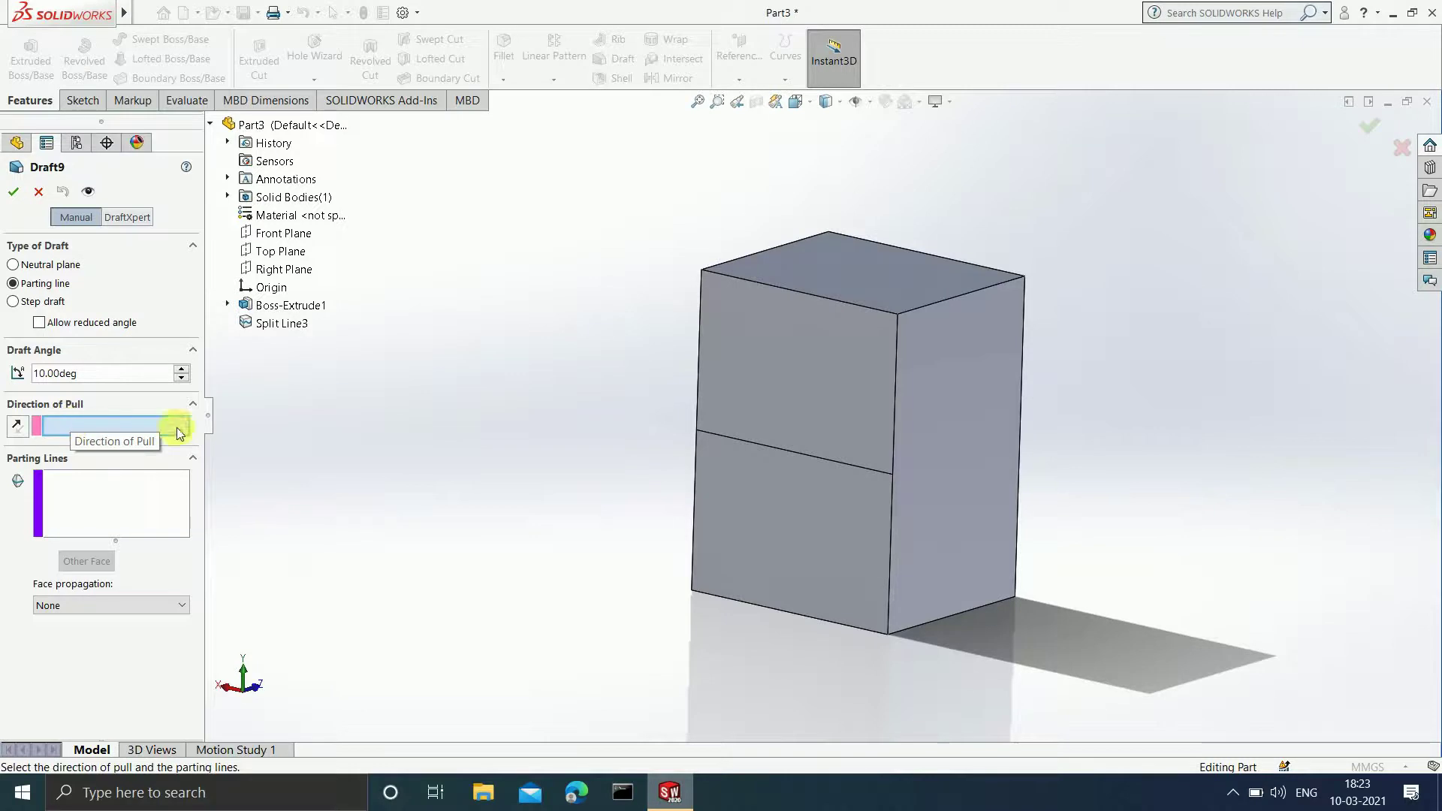
pyautogui.scroll(-3, 805, 399)
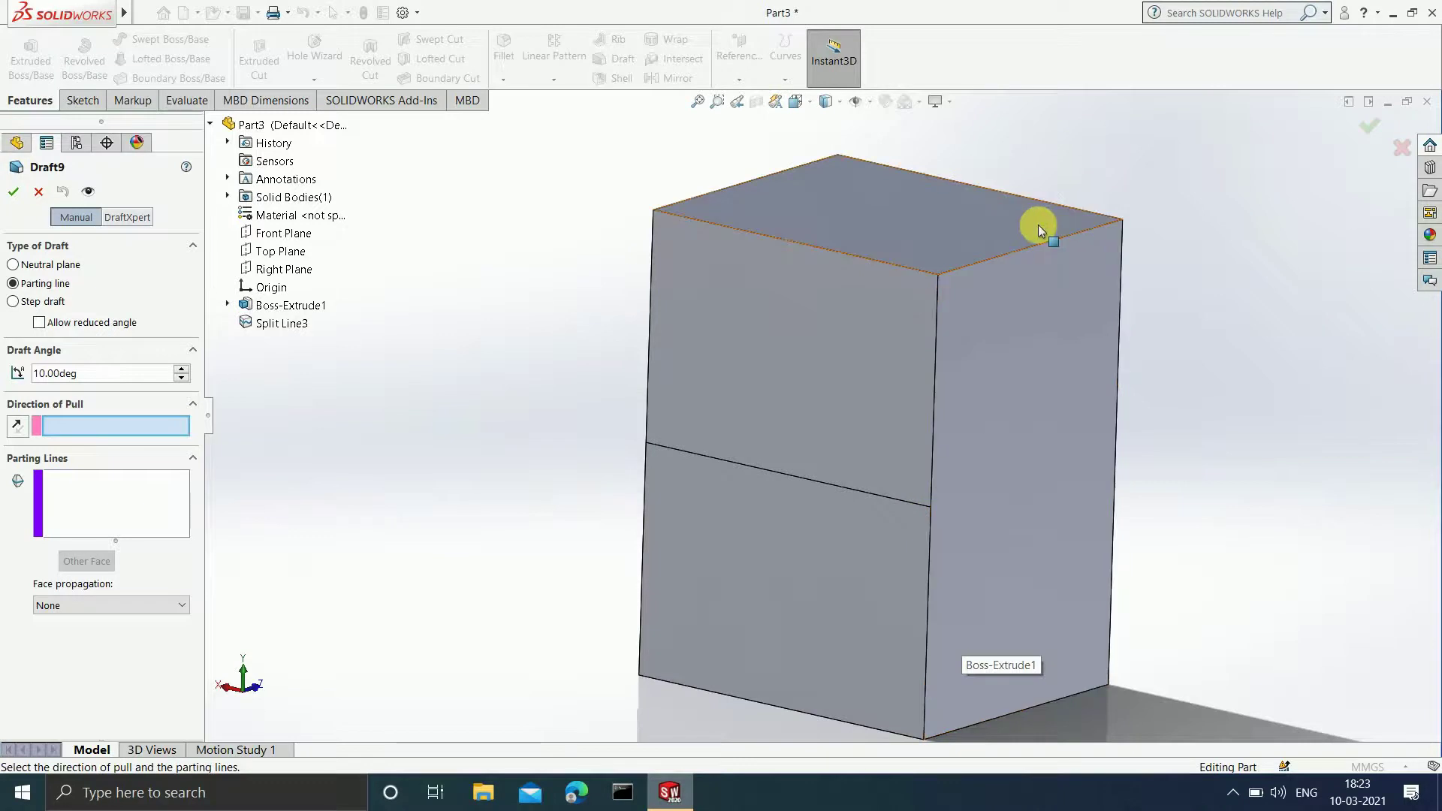
pyautogui.click(930, 476)
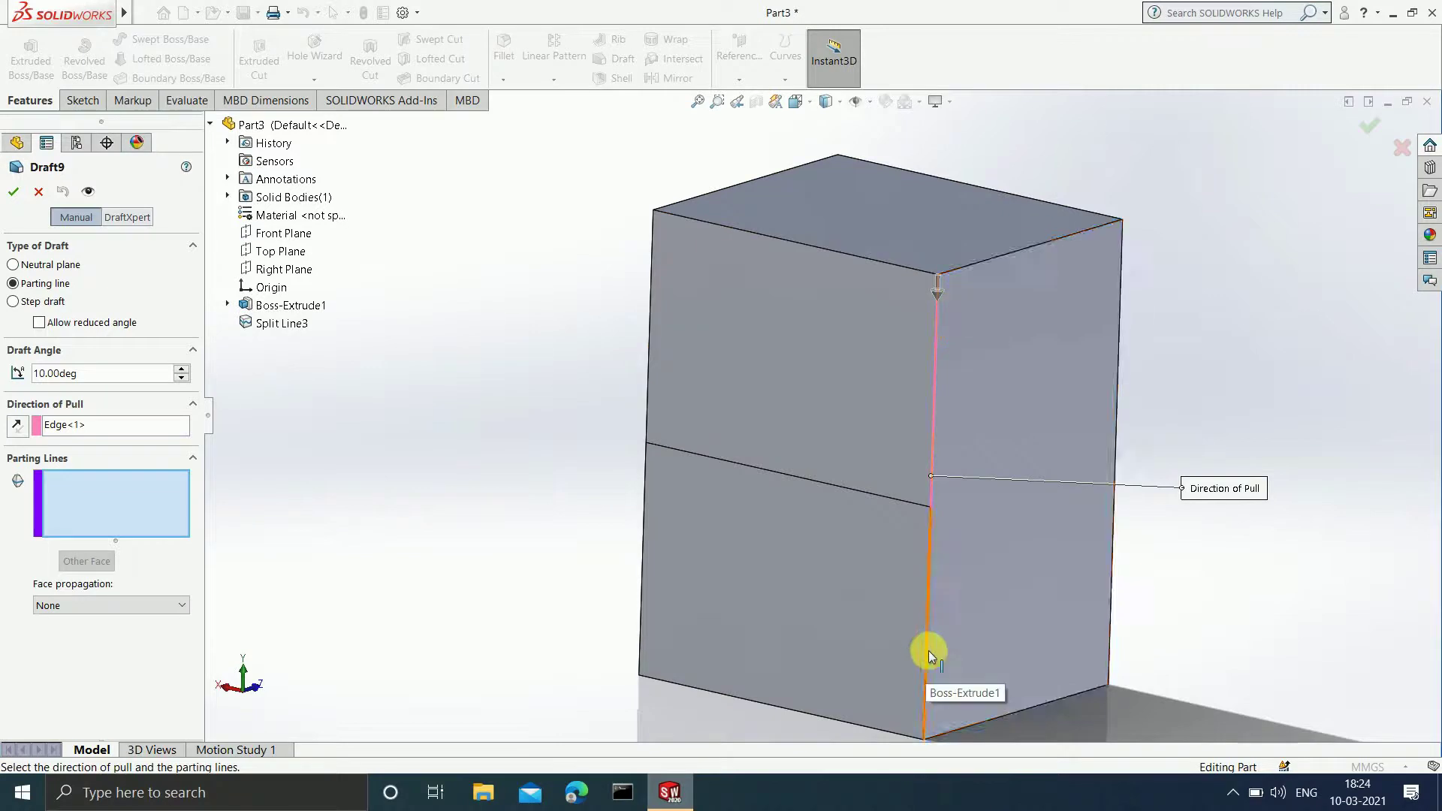
pyautogui.rightClick(91, 425)
pyautogui.click(119, 455)
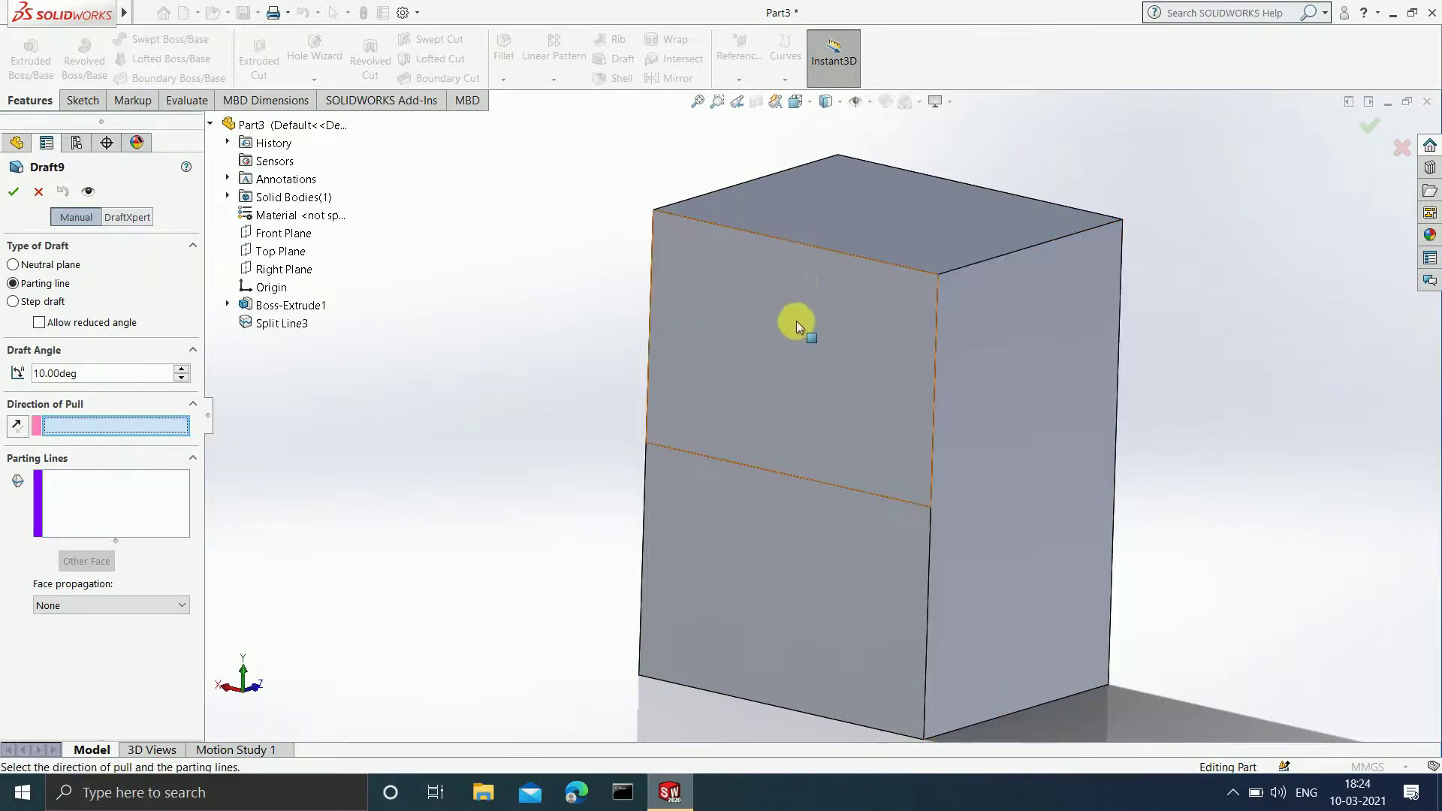
# Try the block's top face as the direction of pull, and clear that selection.
pyautogui.click(873, 223)
pyautogui.scroll(-2, 867, 233)
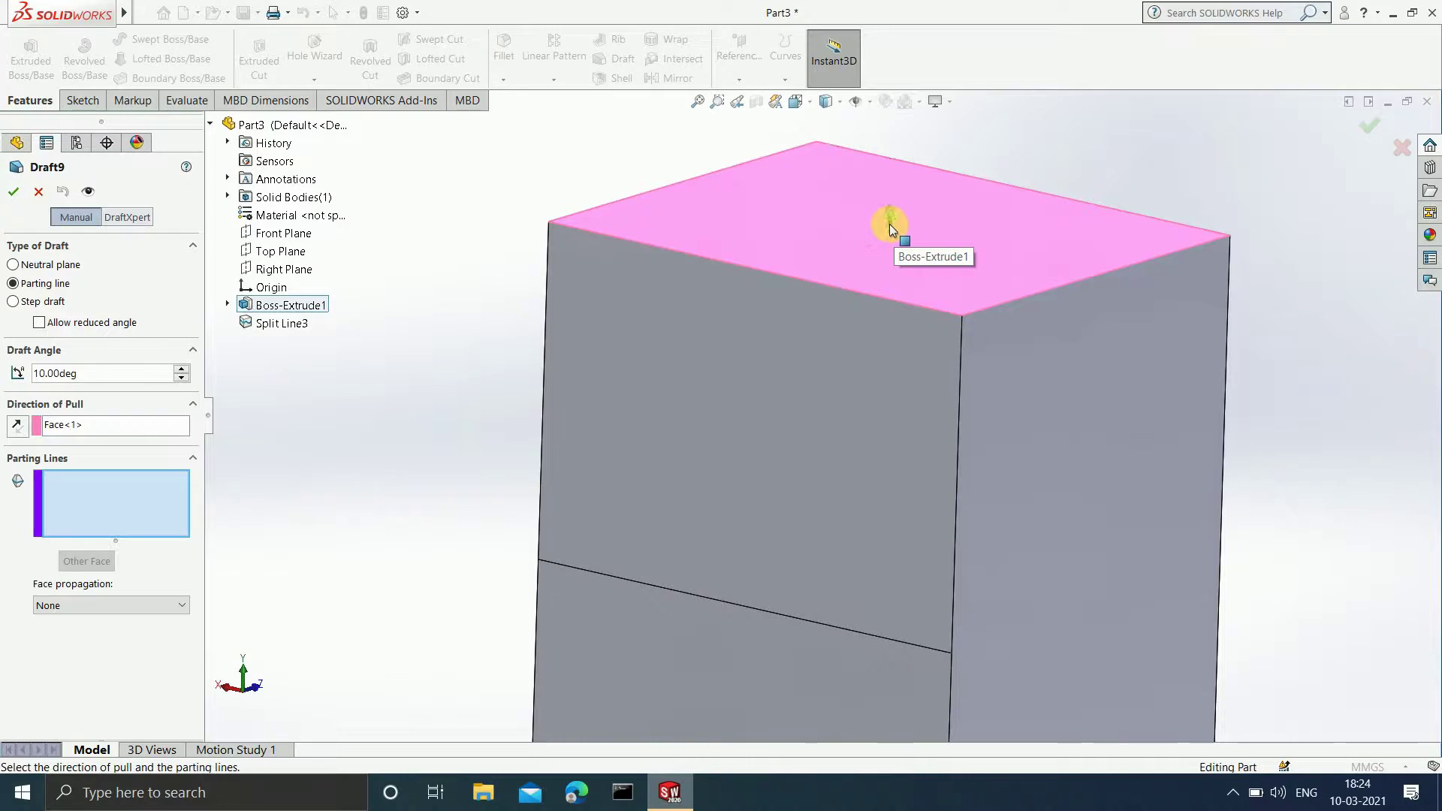
pyautogui.scroll(2, 880, 378)
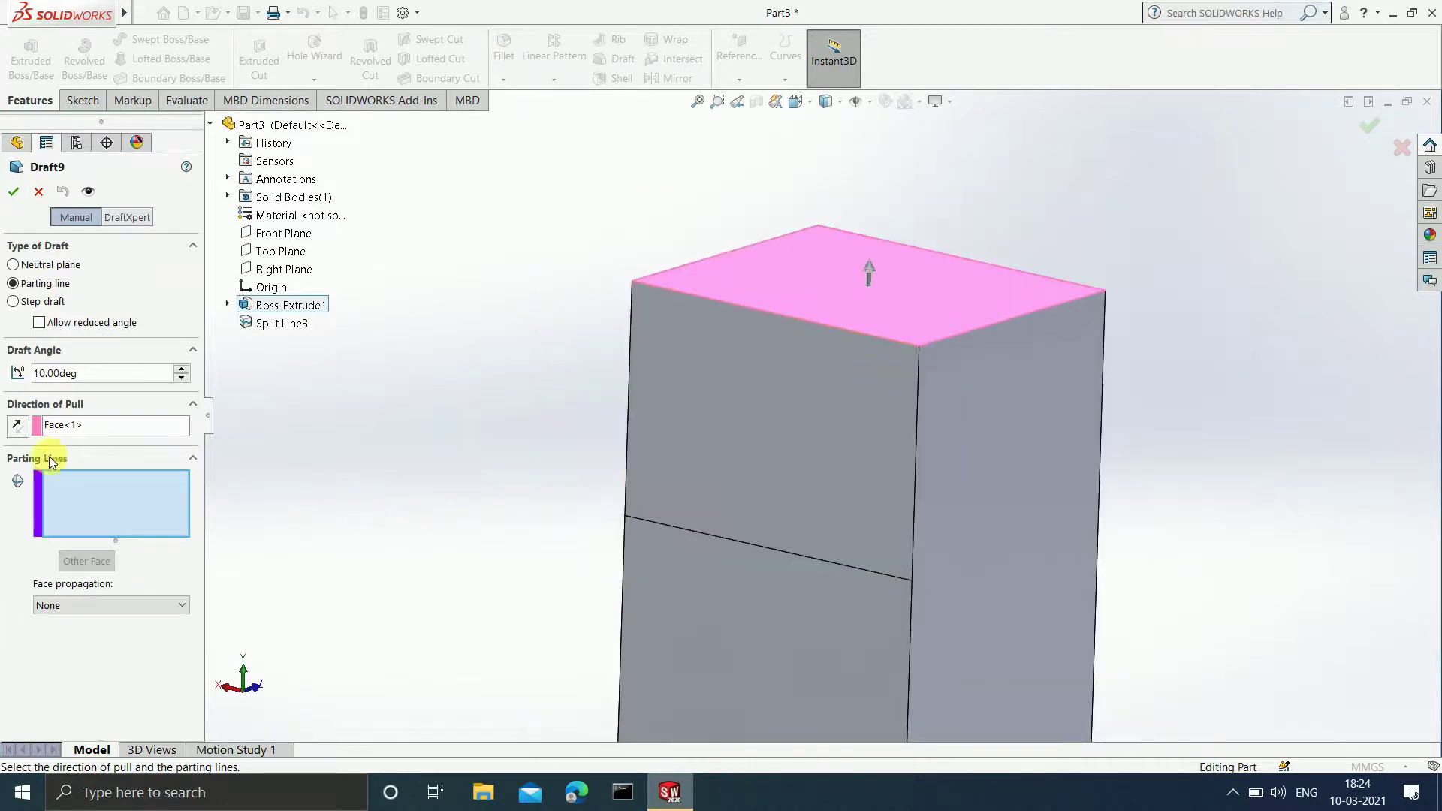
pyautogui.click(108, 427)
pyautogui.rightClick(108, 427)
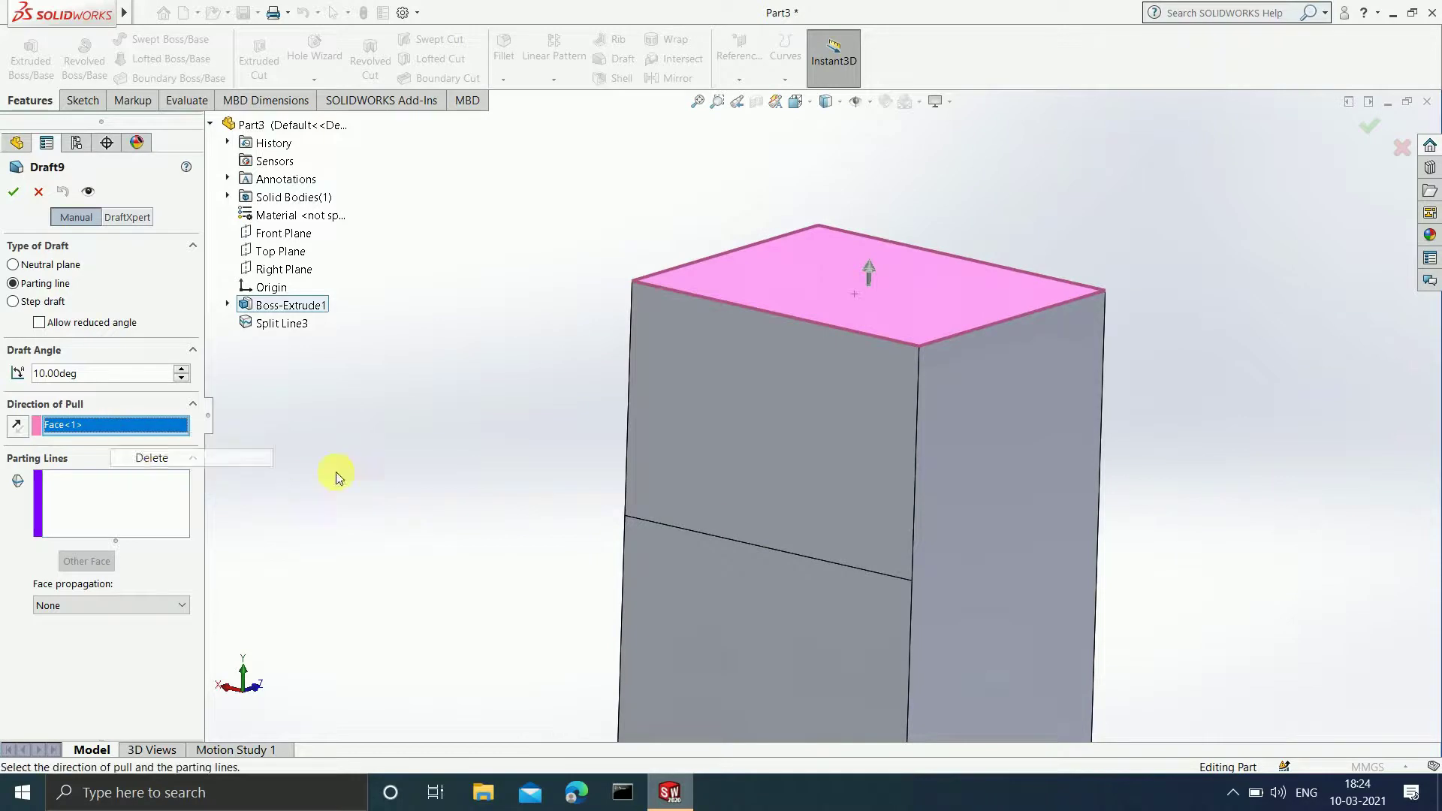
pyautogui.click(135, 456)
# Use the unsplit vertical edge away from the split face as the direction of pull and the split line as the parting line.
pyautogui.moveTo(953, 427); pyautogui.dragTo(1212, 536, button='middle')
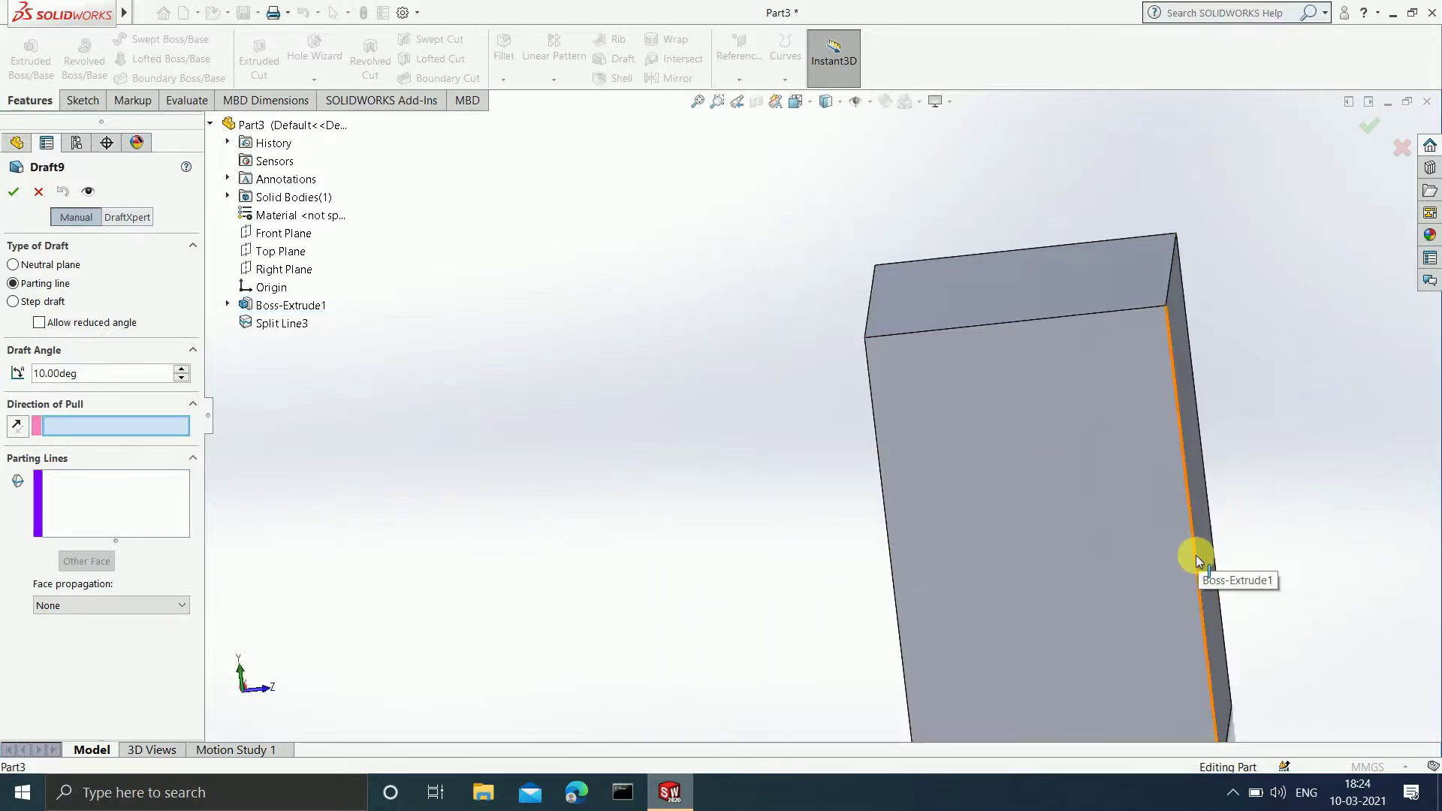
pyautogui.click(1195, 555)
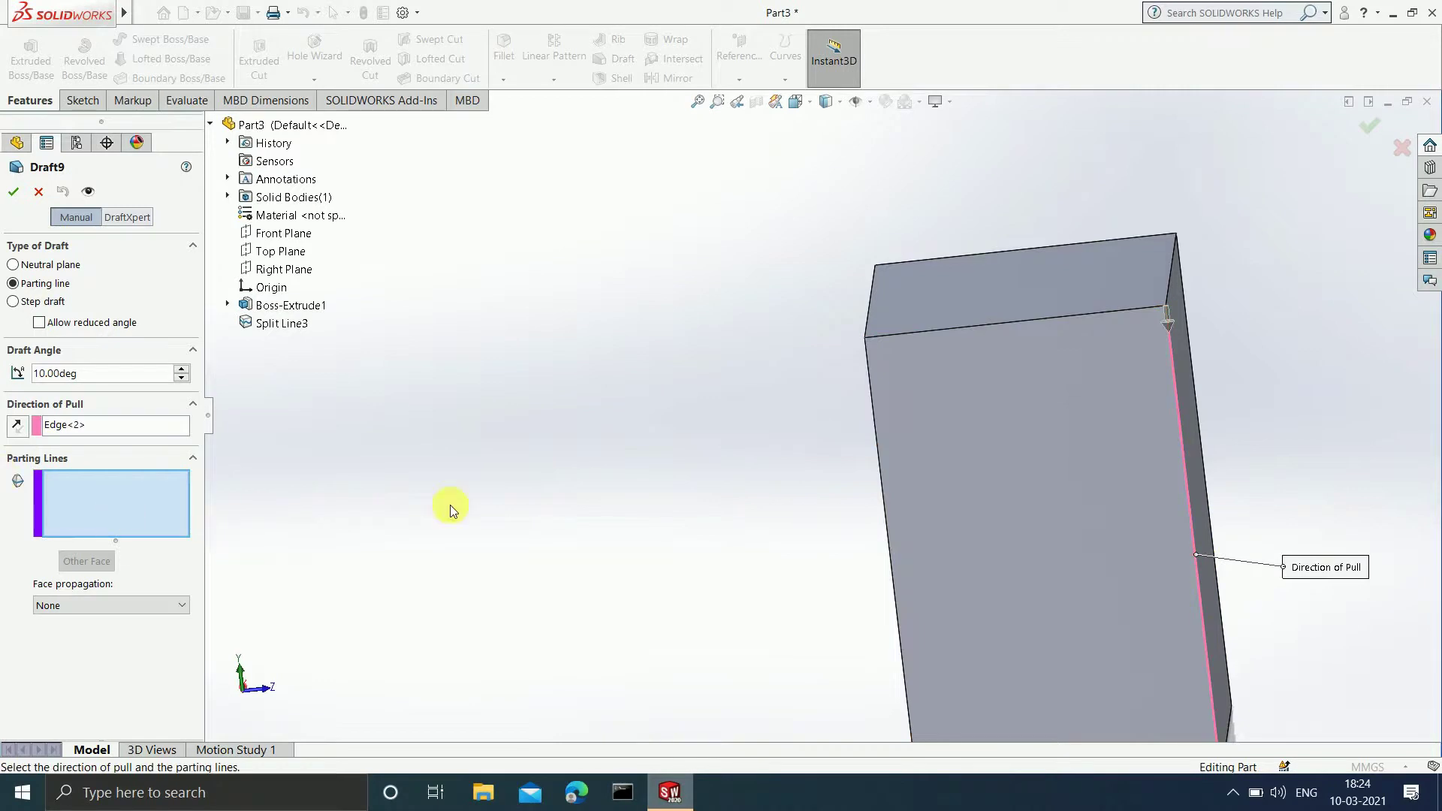
pyautogui.moveTo(801, 475); pyautogui.dragTo(832, 497, button='middle')
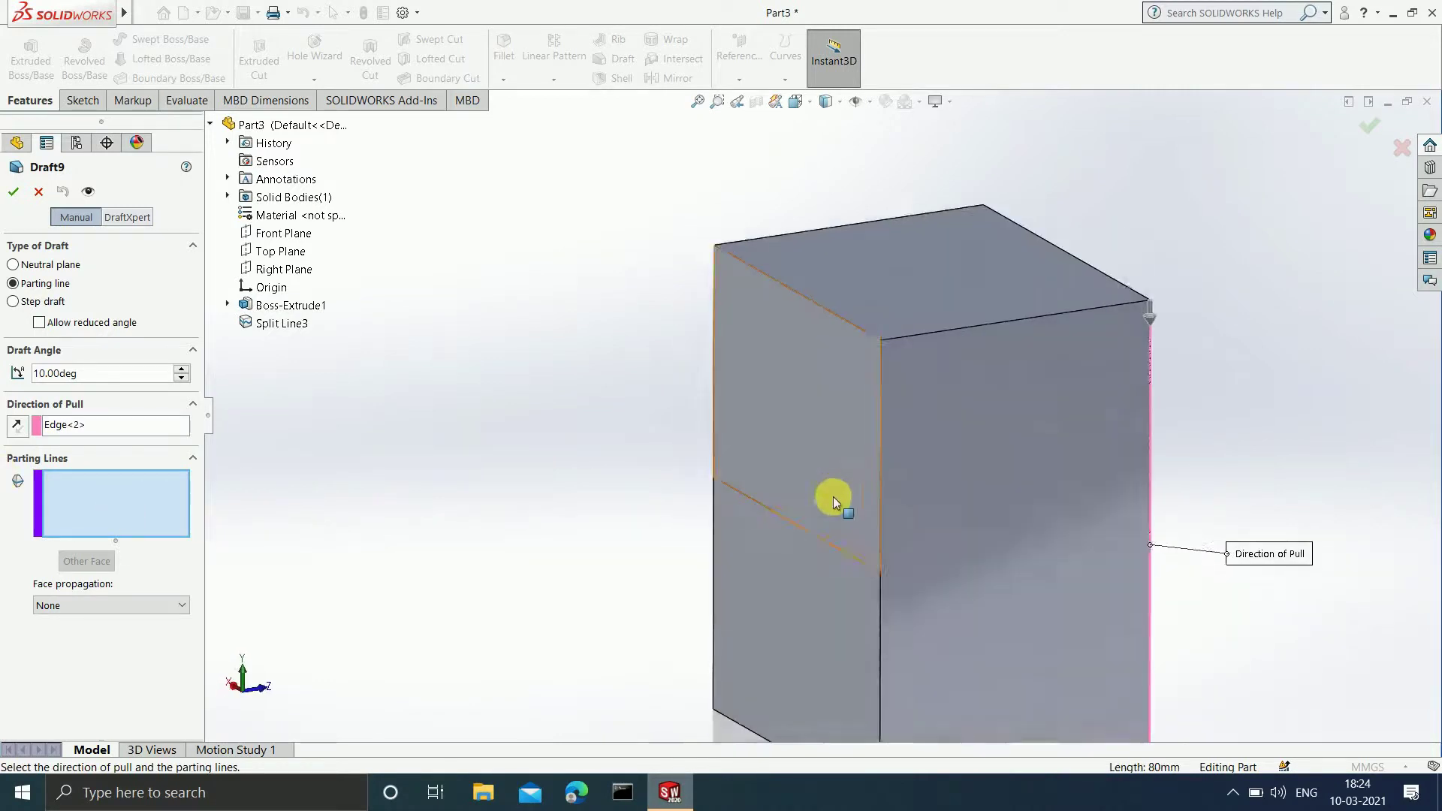
pyautogui.scroll(2, 832, 500)
pyautogui.scroll(-1, 821, 508)
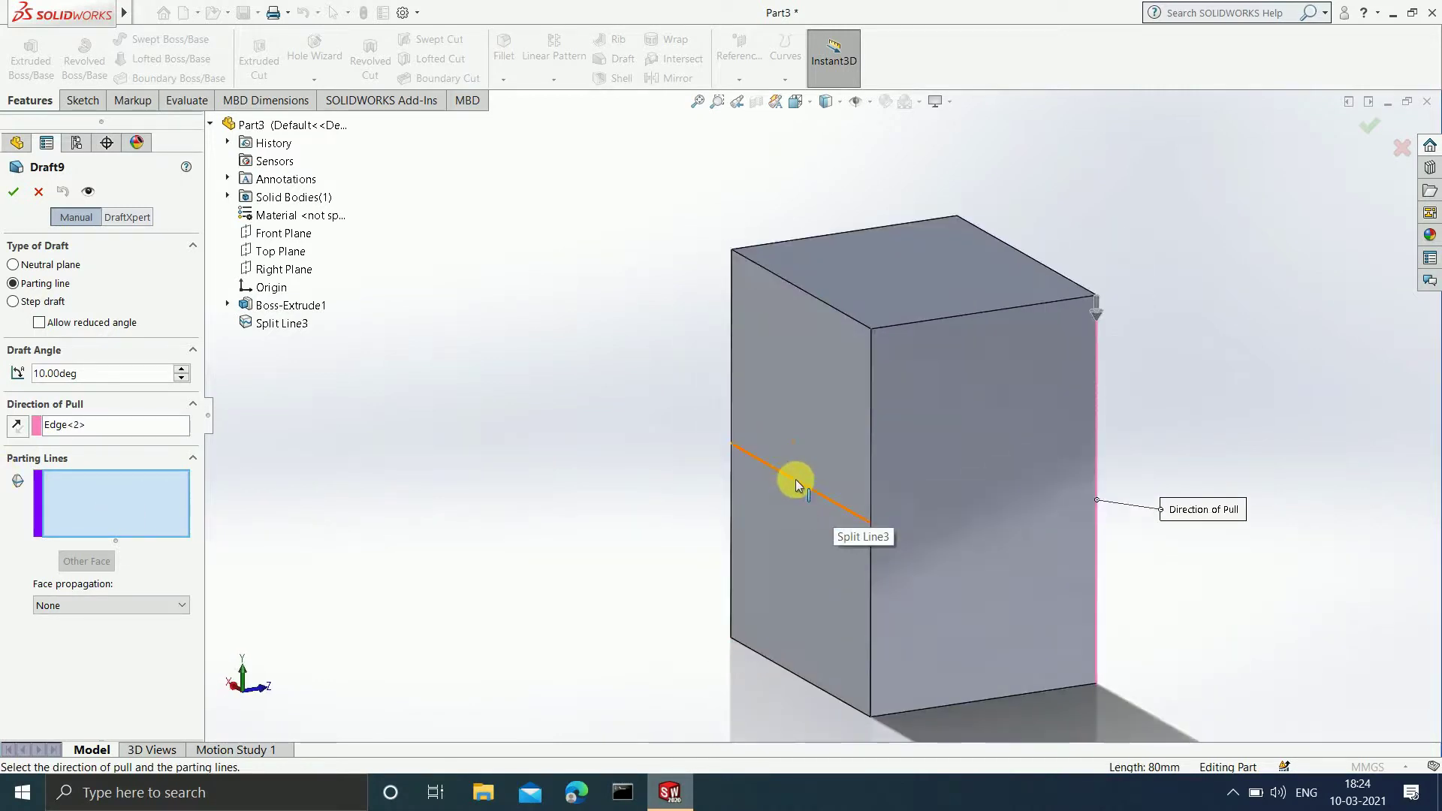
pyautogui.click(795, 479)
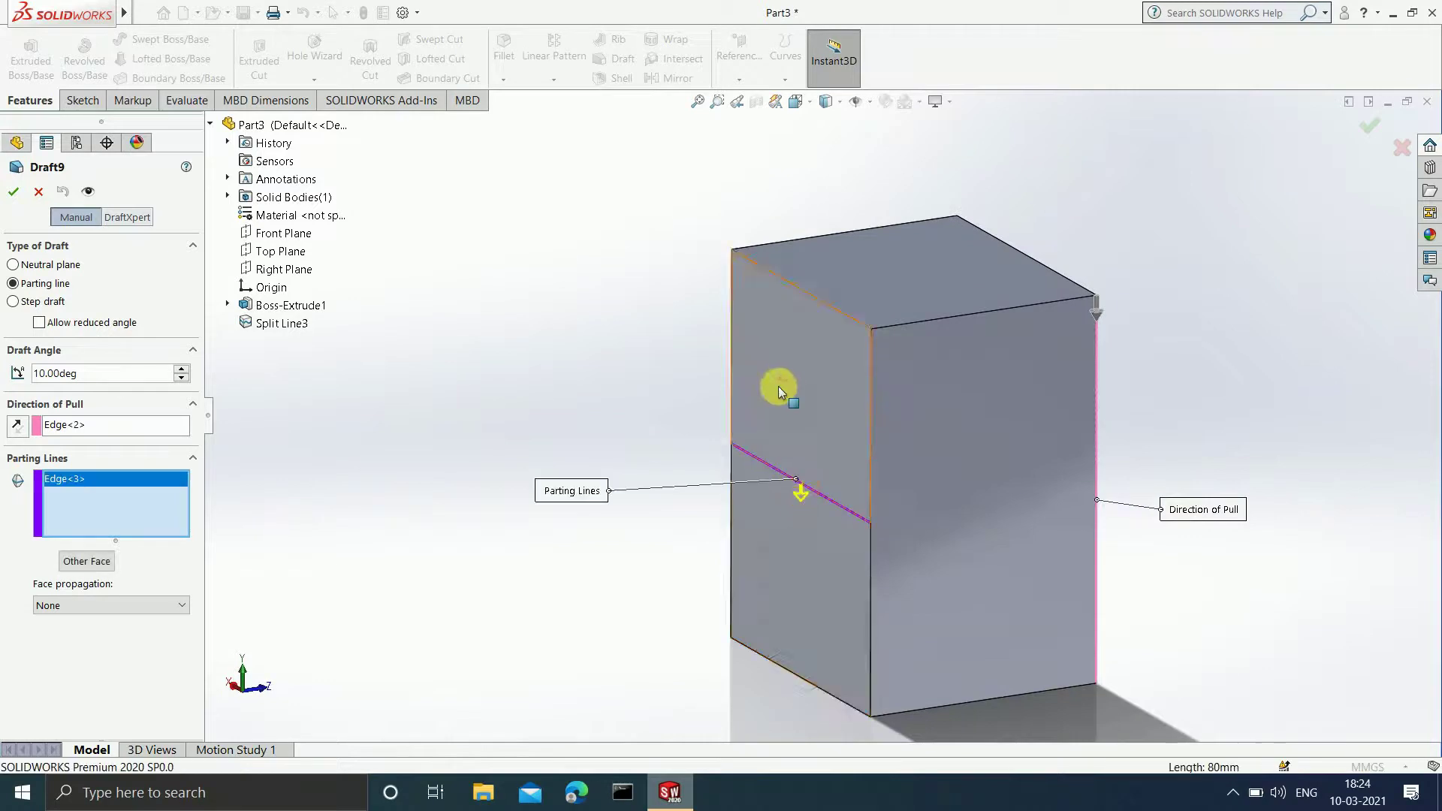
# Switch the draft to the face above the parting line and apply it at 10 degrees.
pyautogui.scroll(-4, 803, 530)
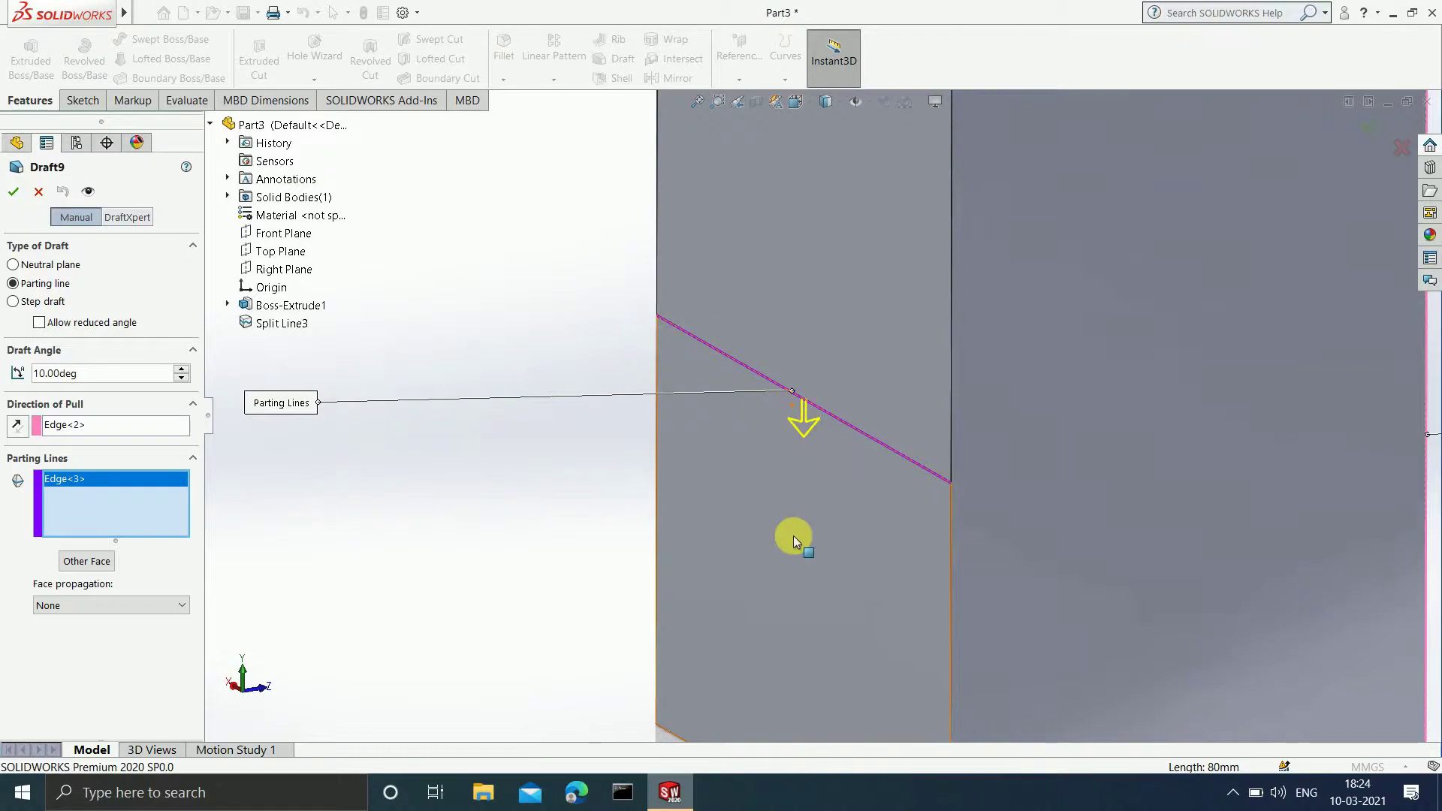
pyautogui.scroll(1, 841, 565)
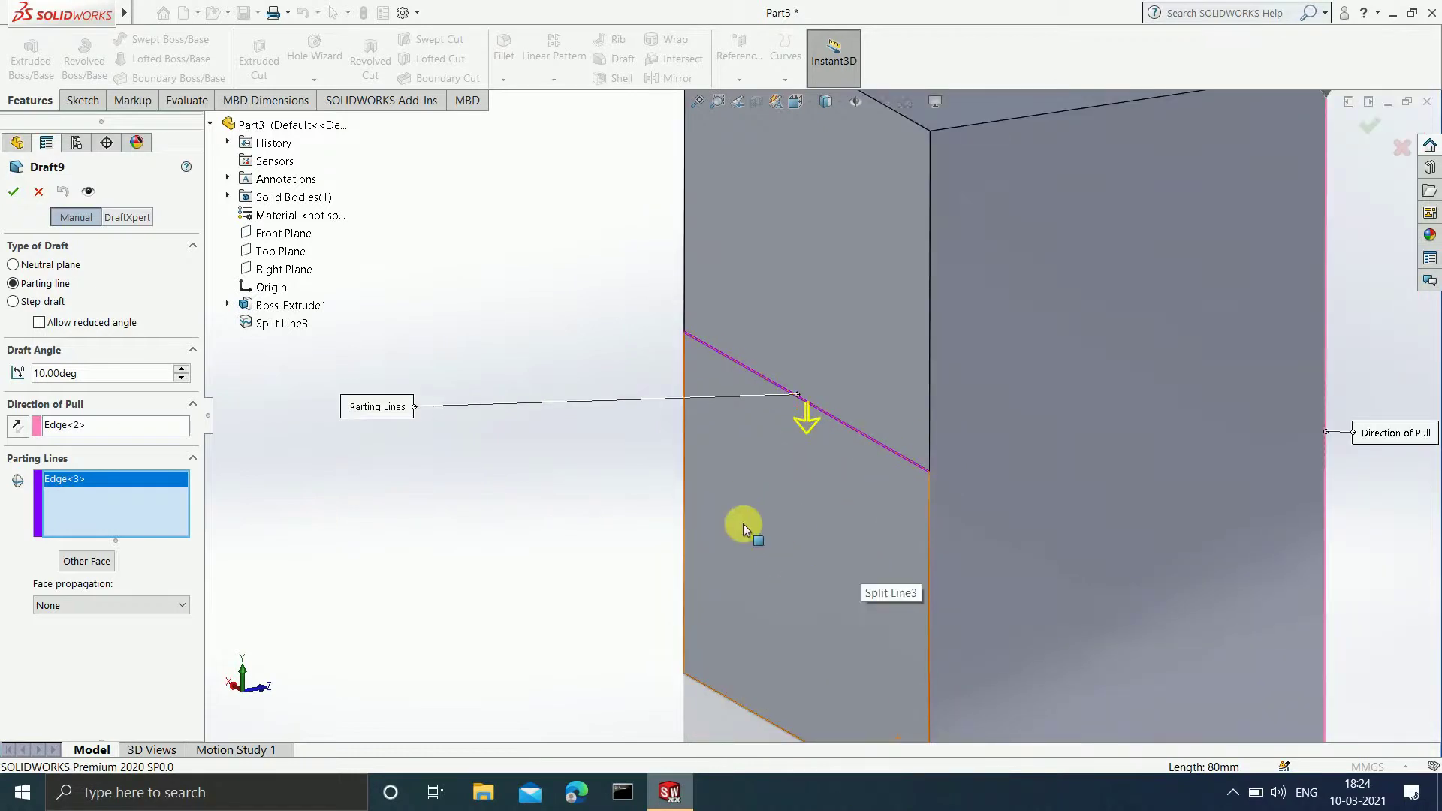
pyautogui.click(63, 565)
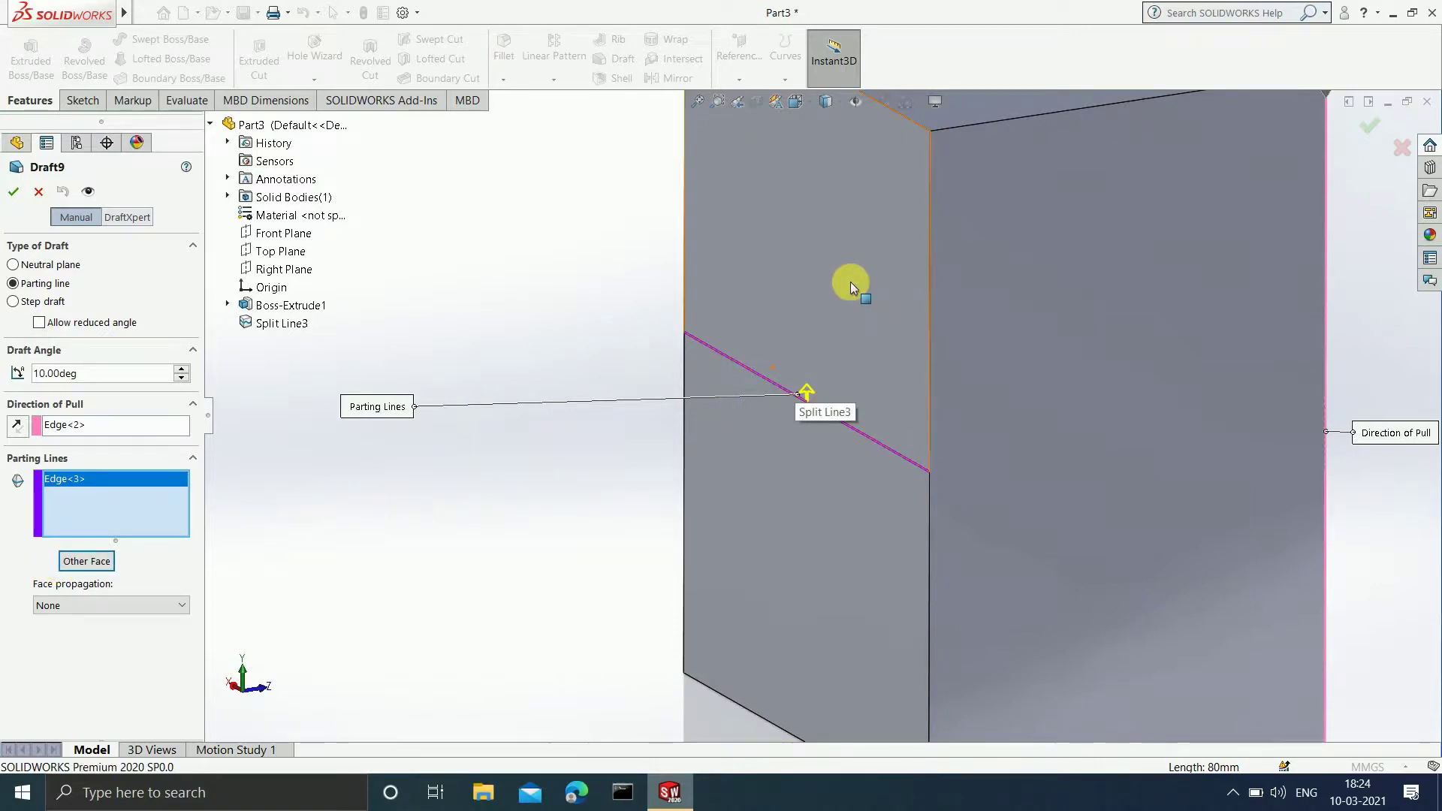
pyautogui.scroll(-2, 766, 390)
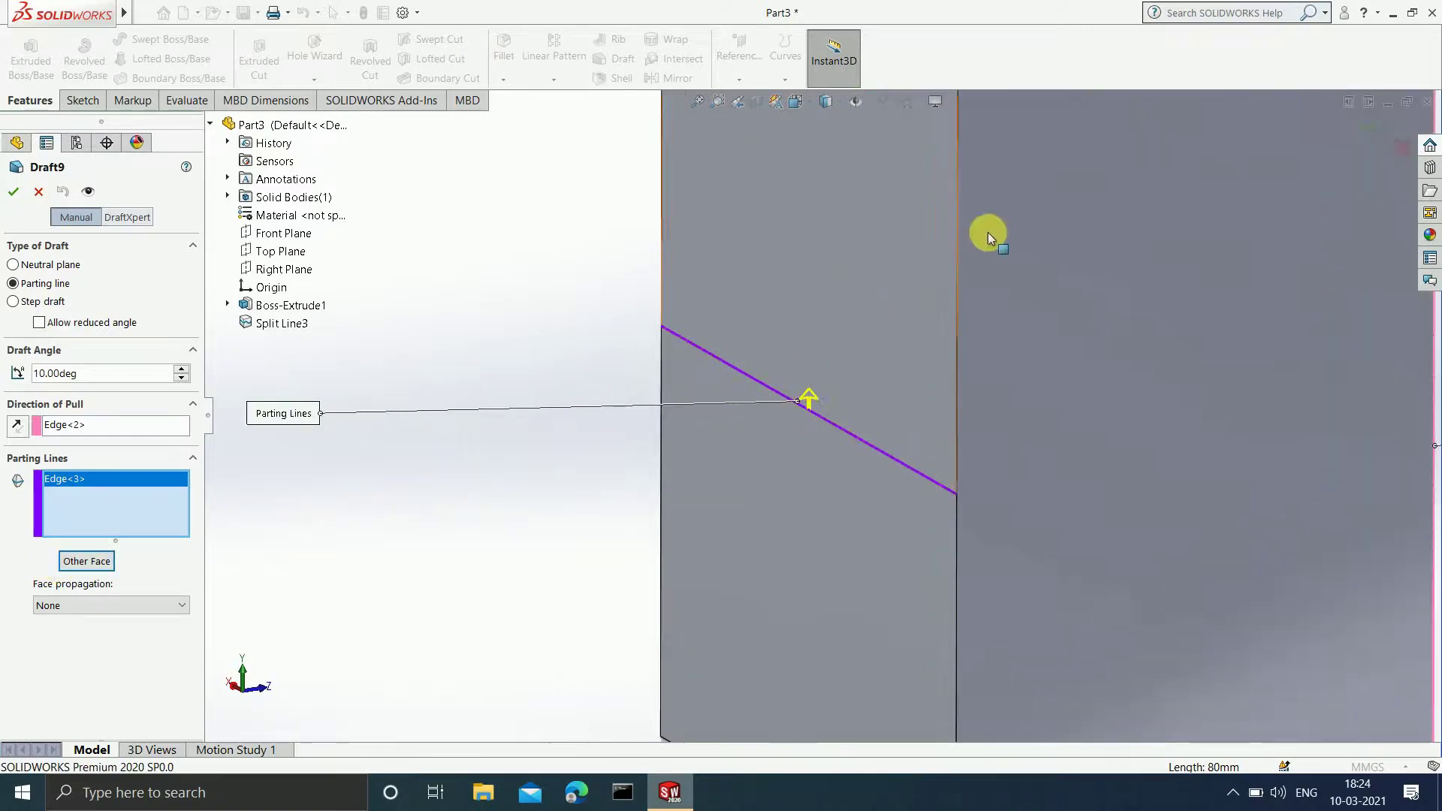
pyautogui.scroll(2, 894, 282)
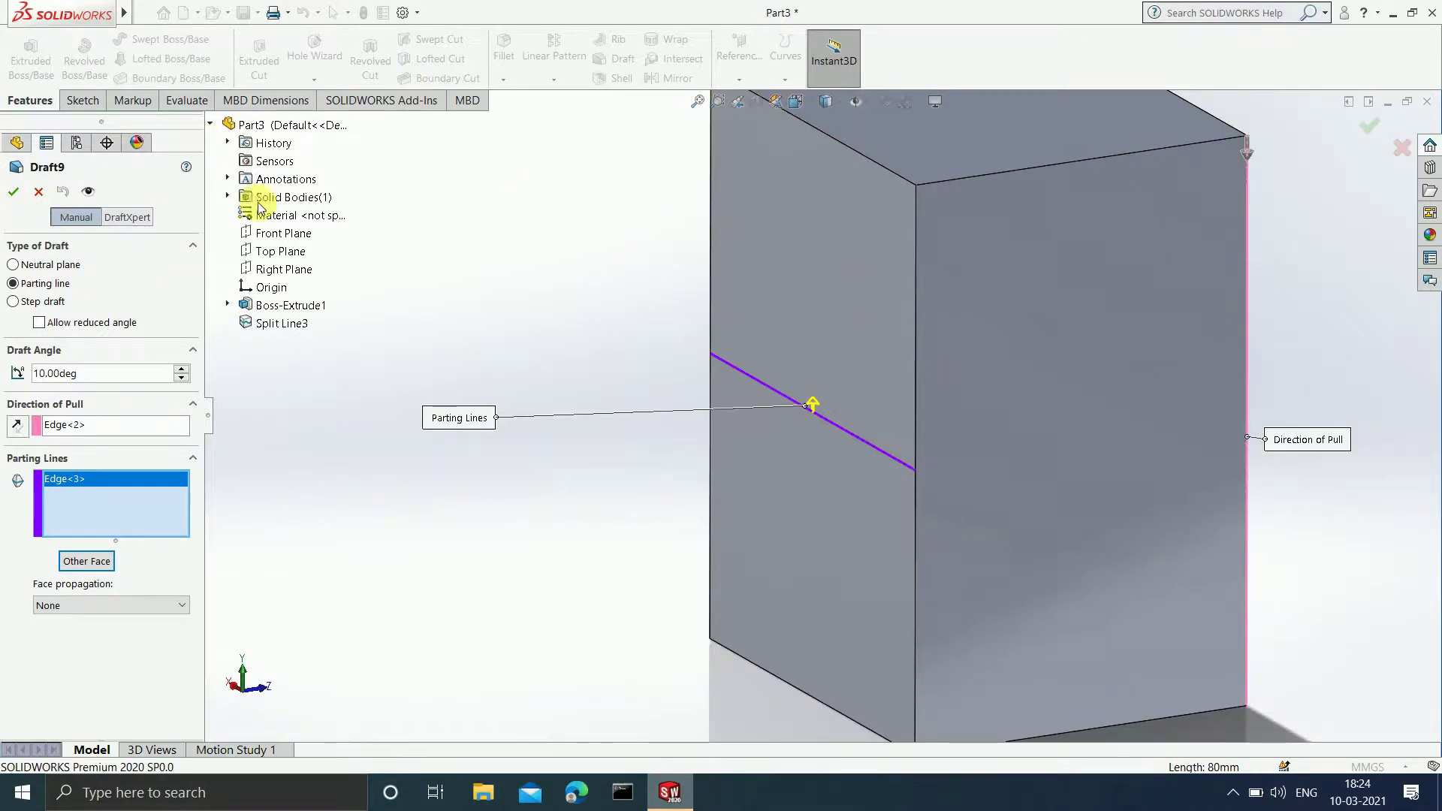
pyautogui.click(12, 200)
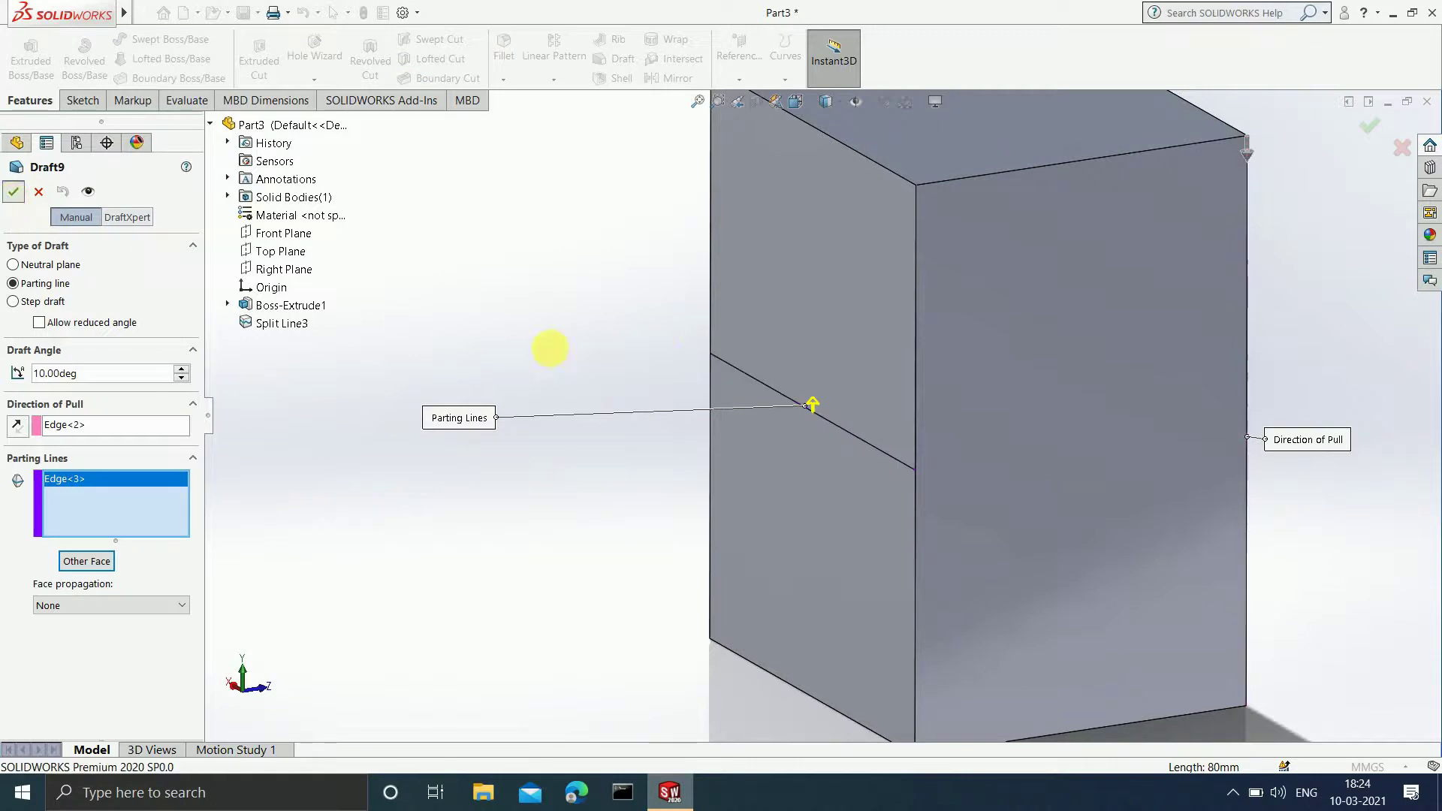
# Edit the parting line draft to reverse its direction of pull and switch it back to the face above the parting line.
pyautogui.scroll(2, 826, 322)
pyautogui.scroll(-2, 934, 332)
pyautogui.moveTo(977, 376)
pyautogui.mouseDown(button='middle')
pyautogui.moveTo(968, 341)
pyautogui.moveTo(965, 356)
pyautogui.mouseUp(button='middle')
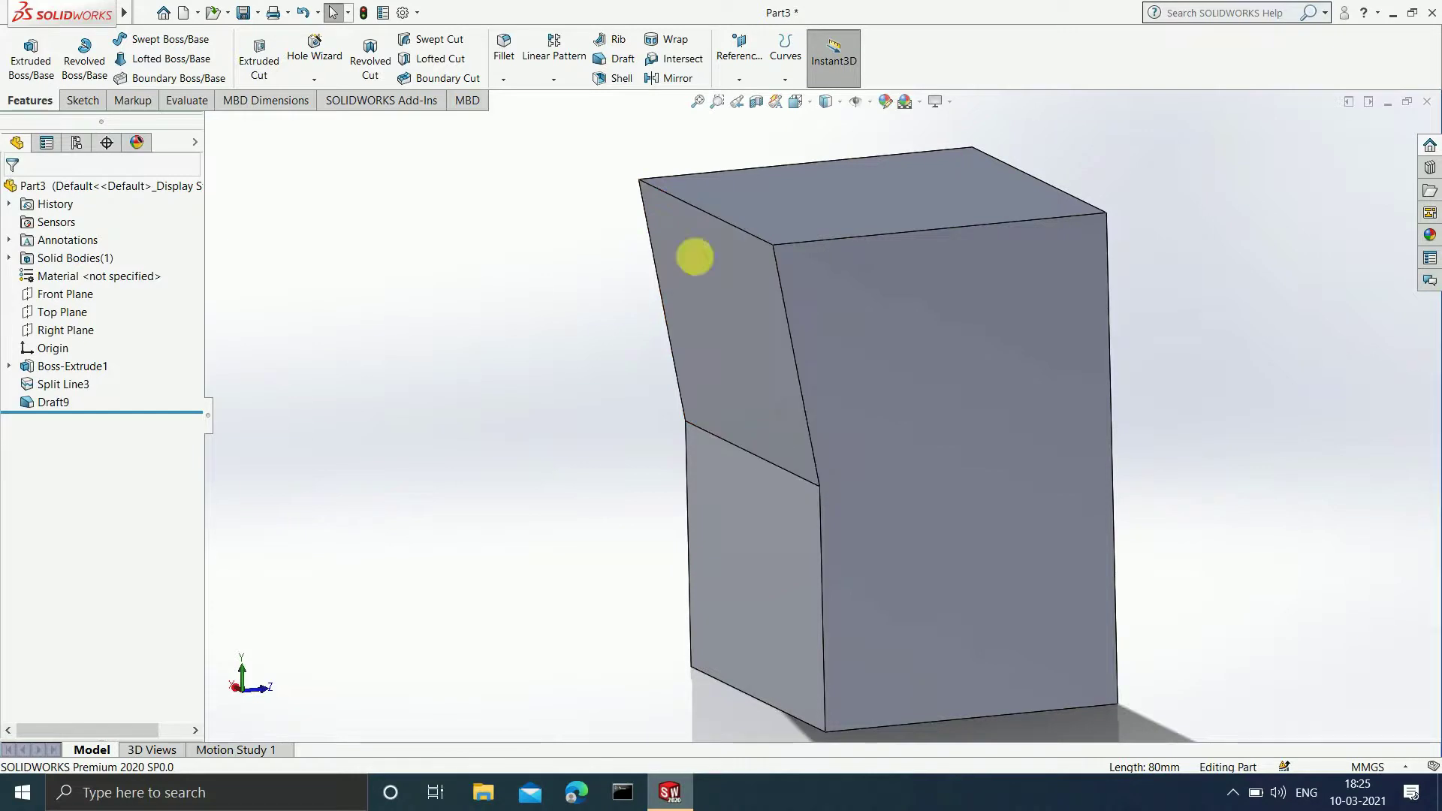
pyautogui.click(56, 404)
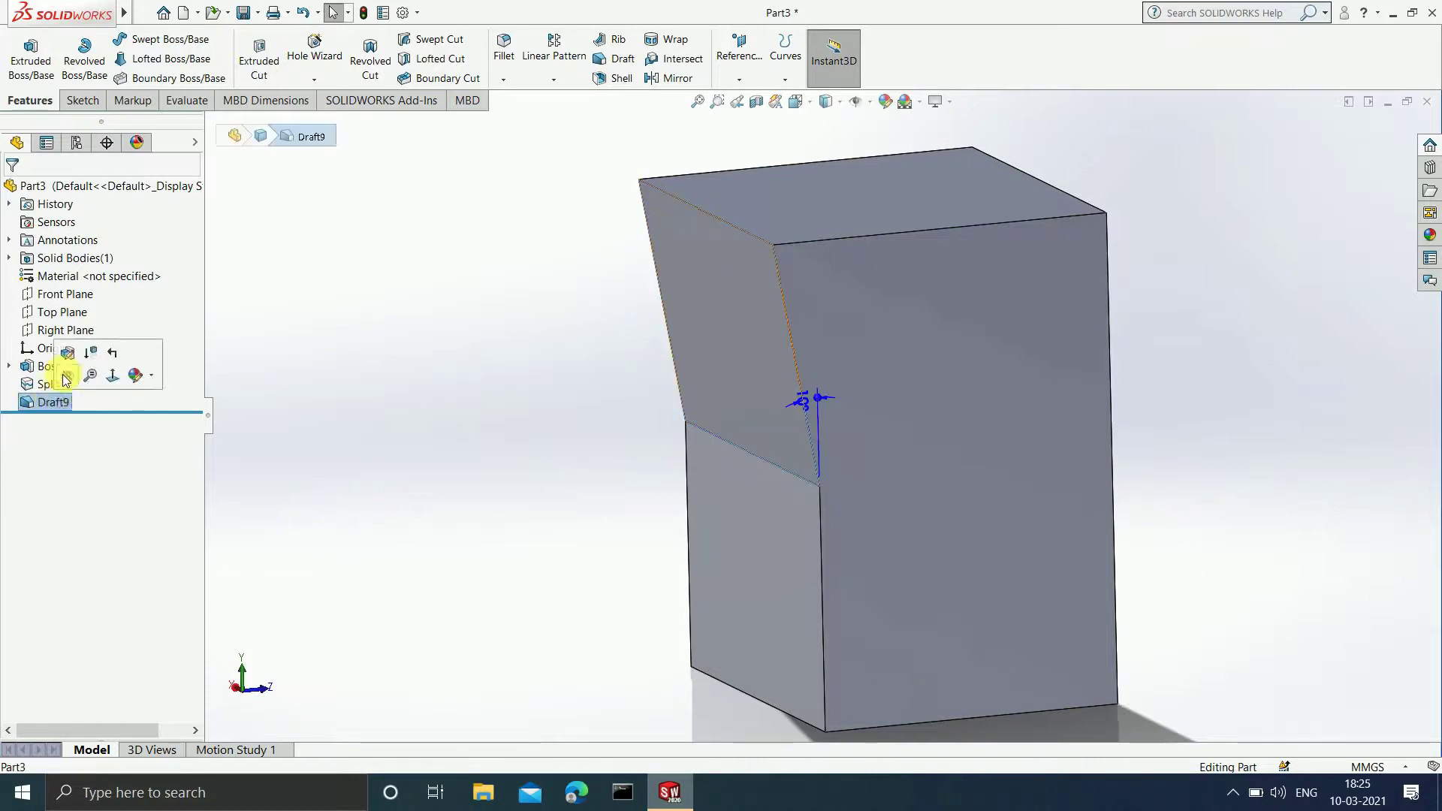
pyautogui.click(67, 359)
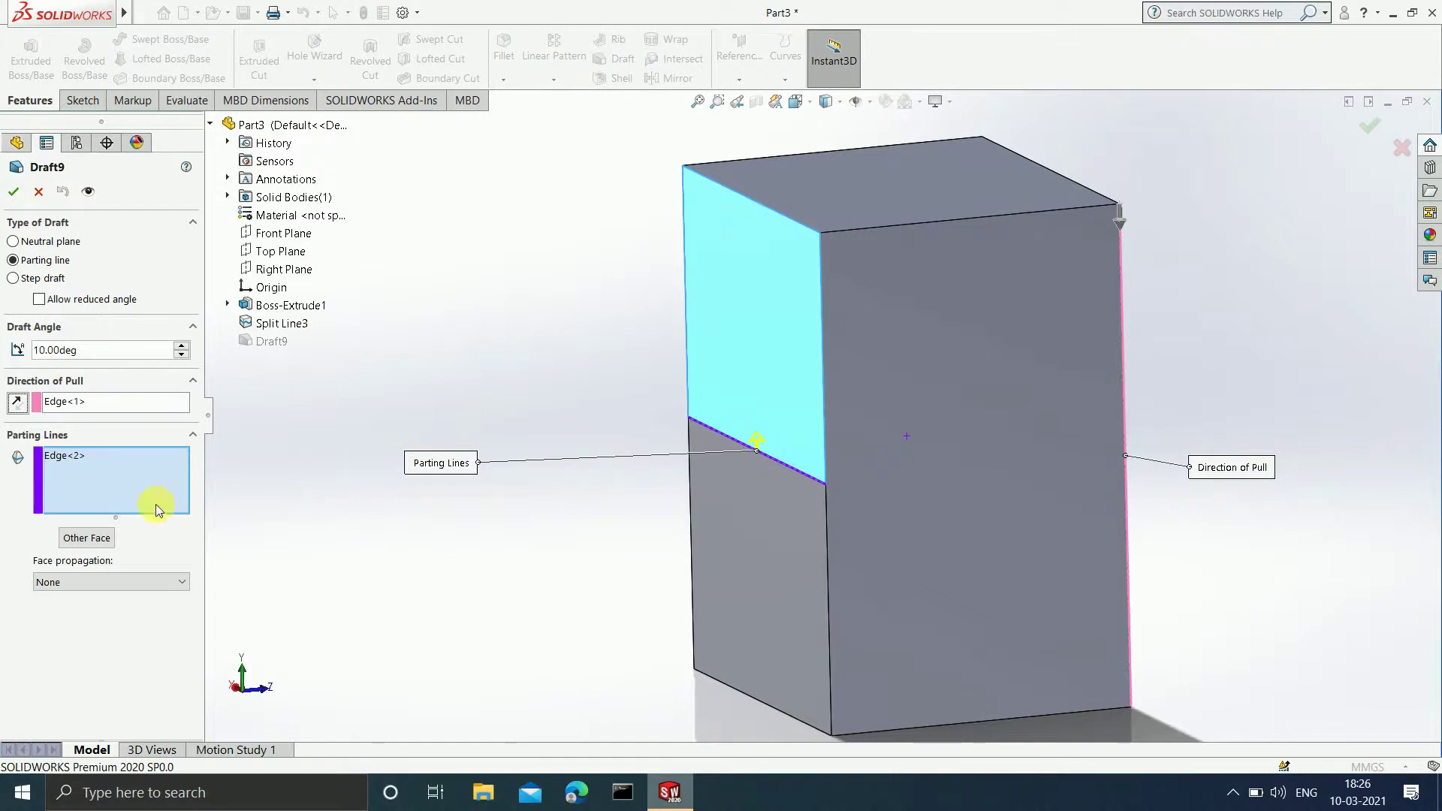
pyautogui.click(16, 404)
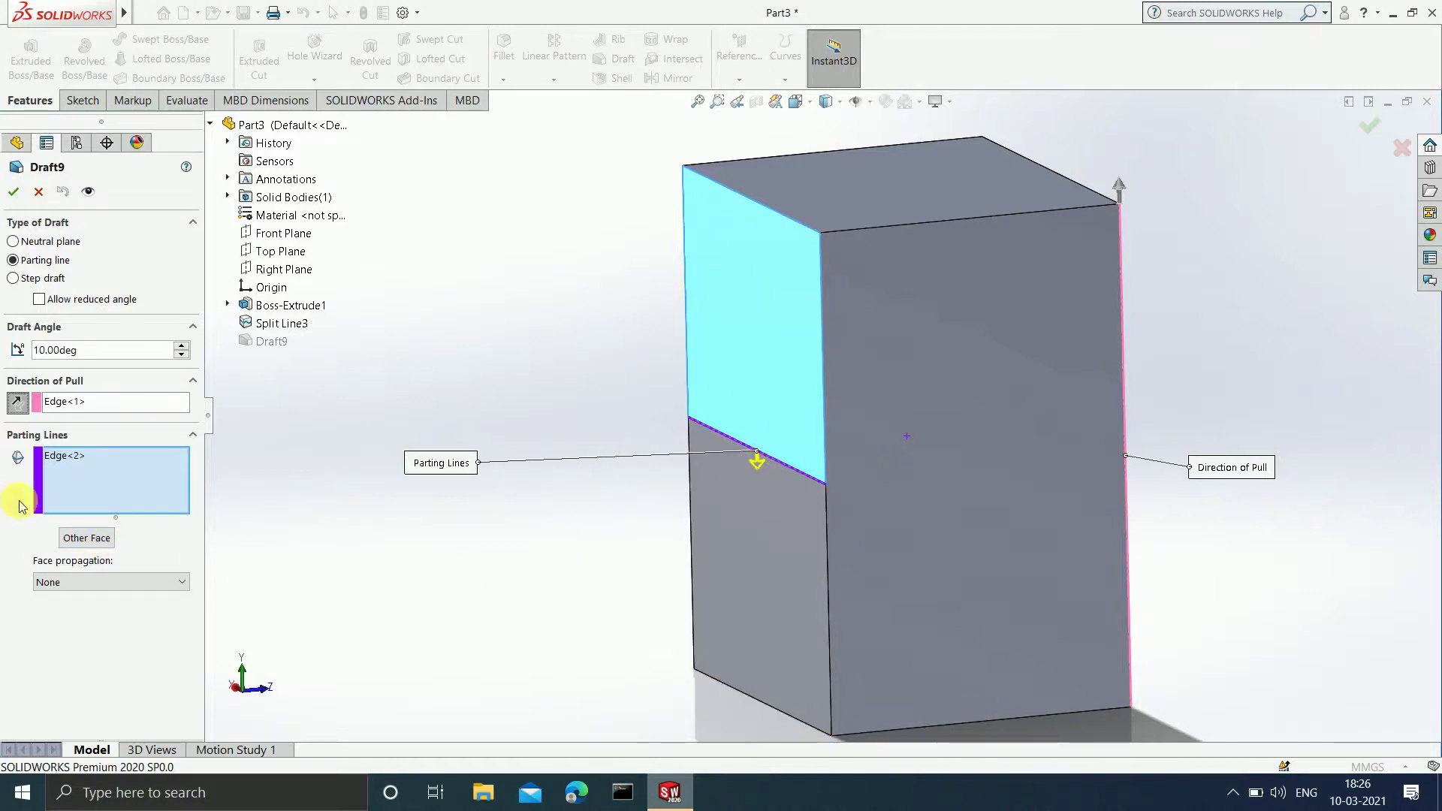
pyautogui.click(86, 538)
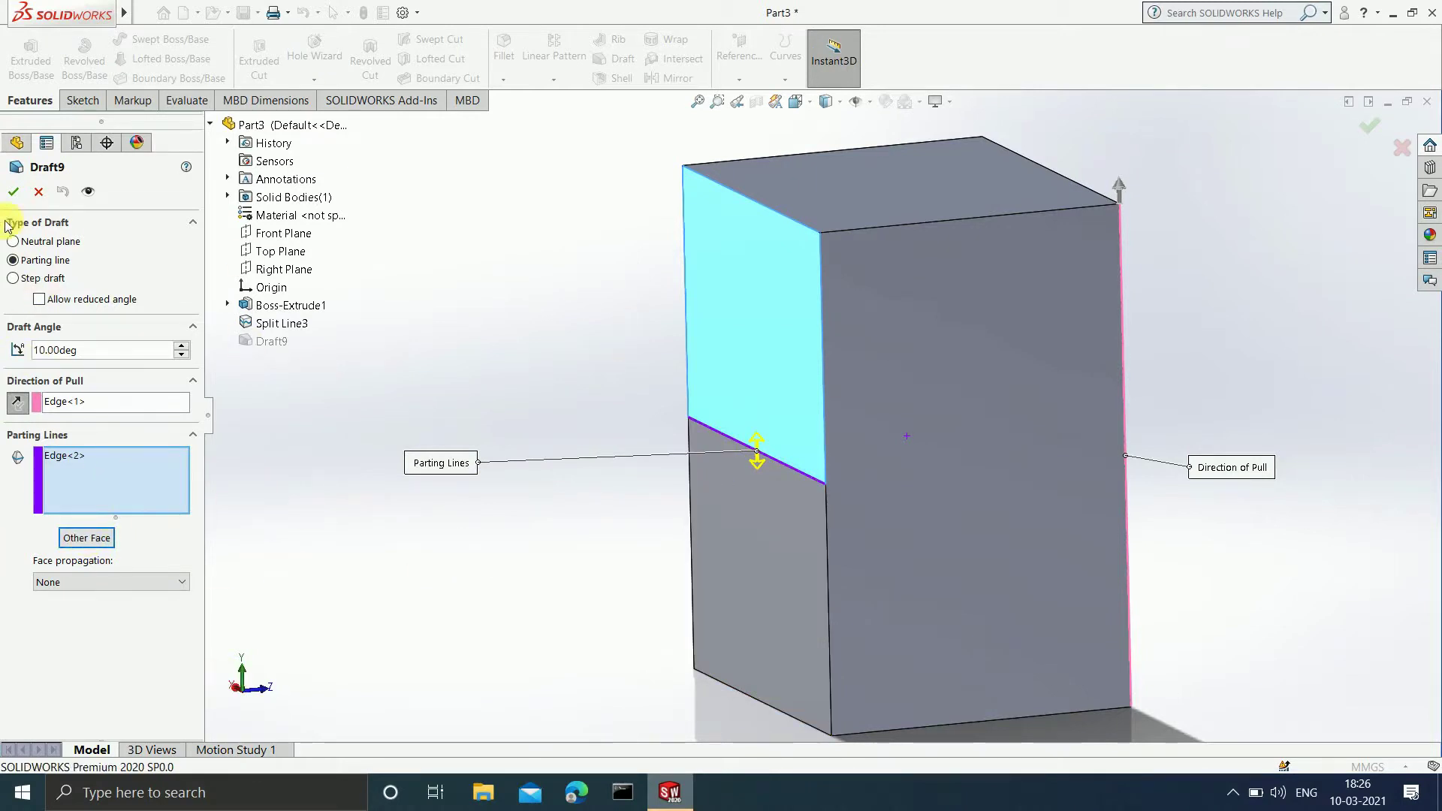
pyautogui.click(13, 192)
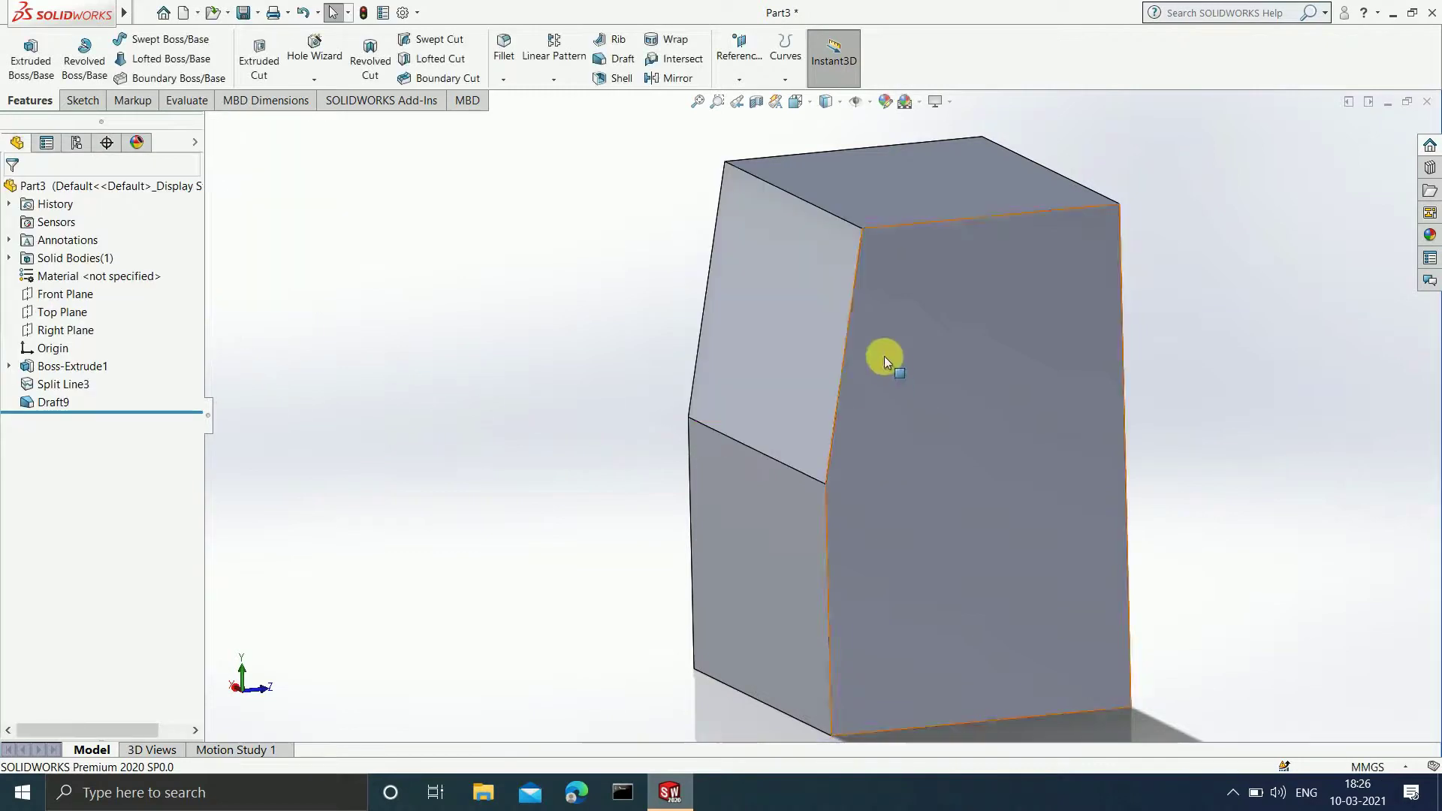
# Delete the parting line draft feature from the block.
pyautogui.scroll(3, 844, 349)
pyautogui.scroll(-3, 844, 350)
pyautogui.scroll(-1, 1071, 515)
pyautogui.moveTo(1000, 531); pyautogui.dragTo(759, 364, button='middle')
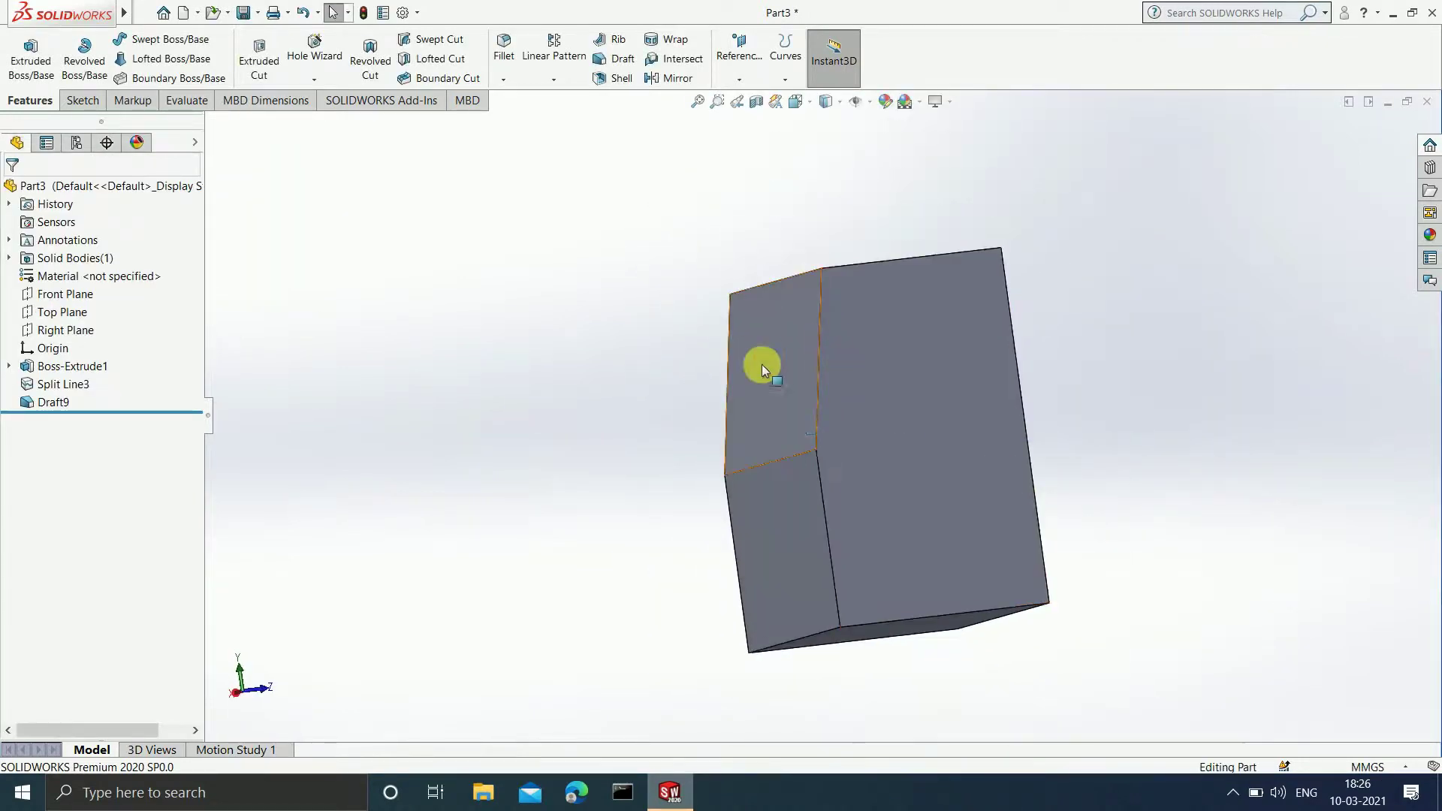
pyautogui.scroll(3, 854, 473)
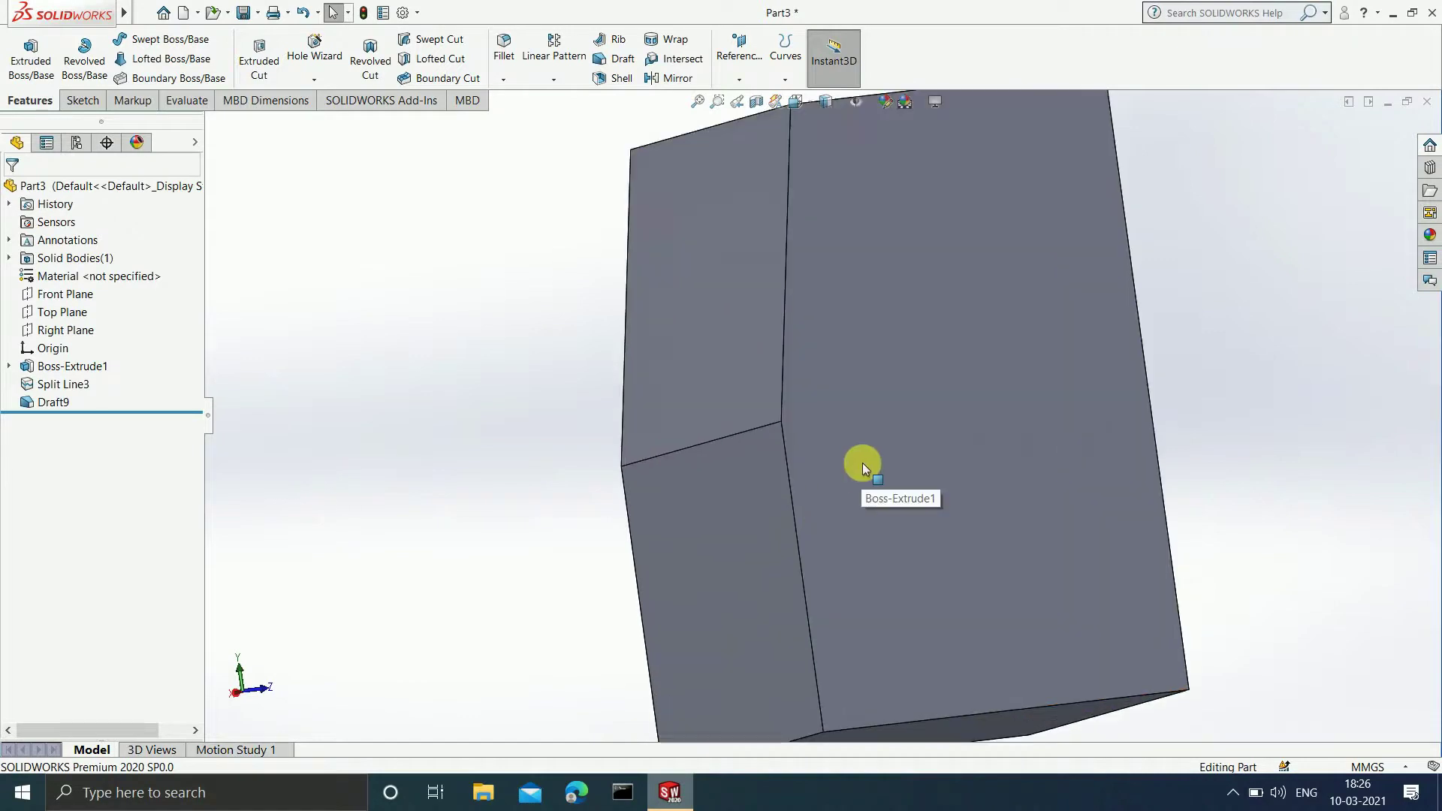
pyautogui.scroll(-2, 809, 456)
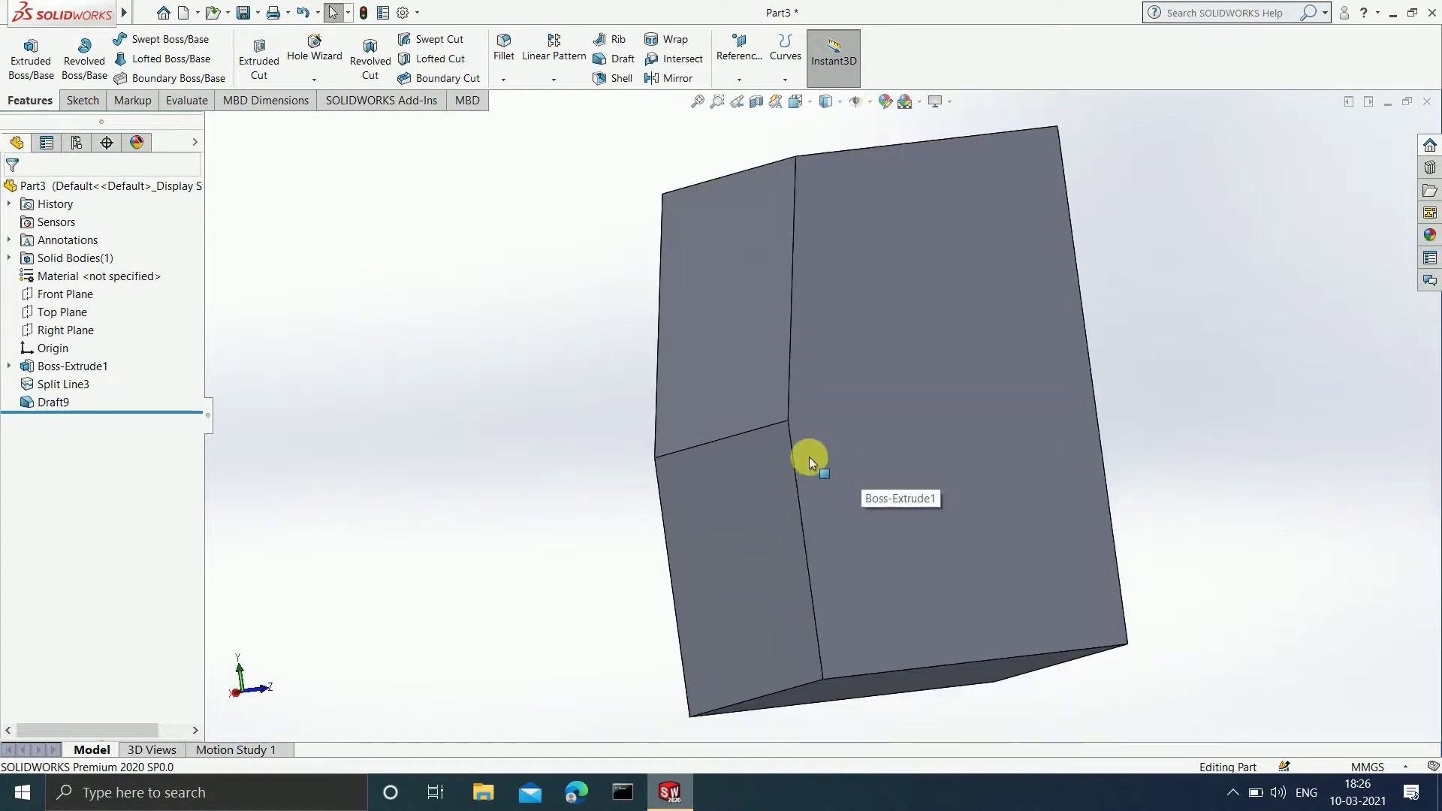
pyautogui.rightClick(66, 403)
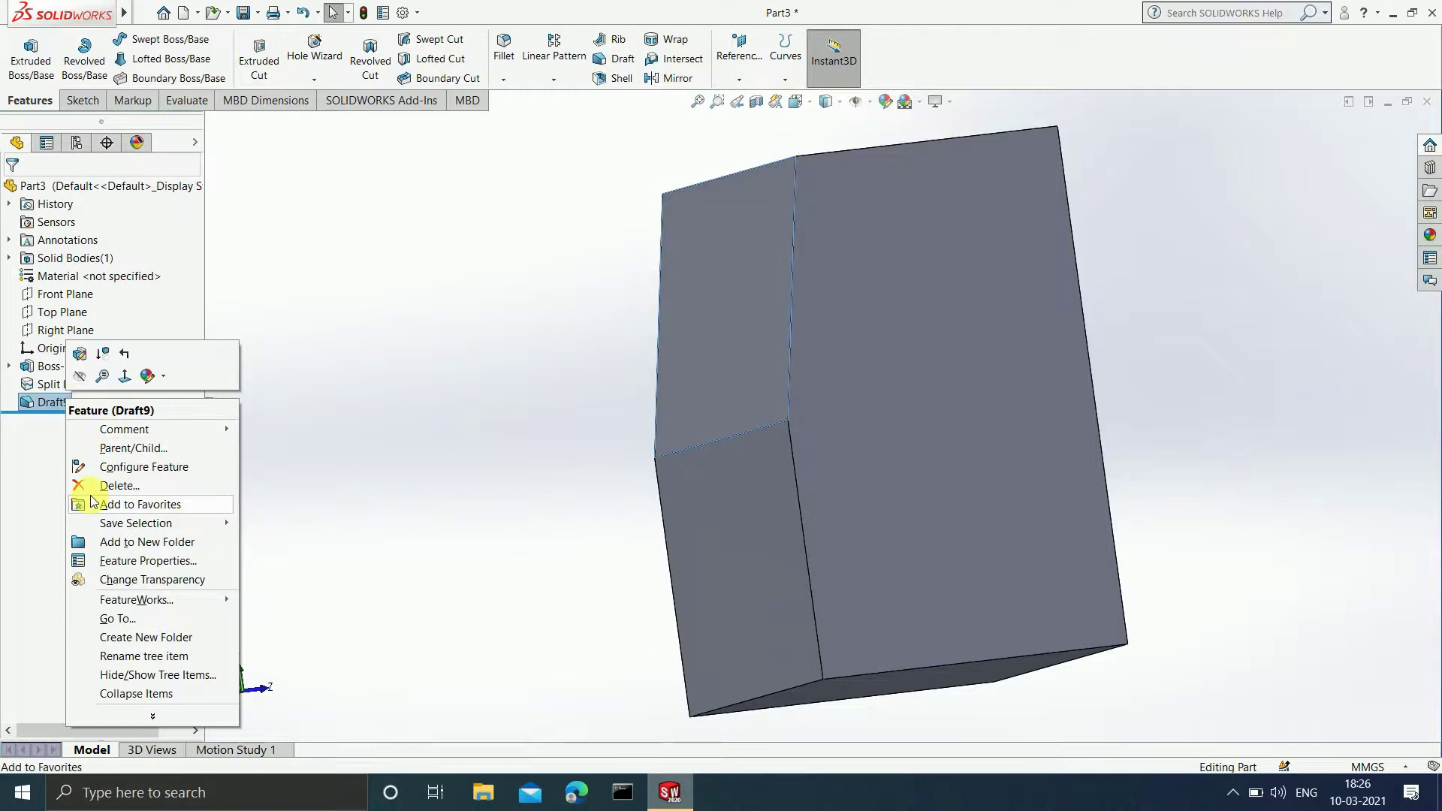
pyautogui.click(113, 485)
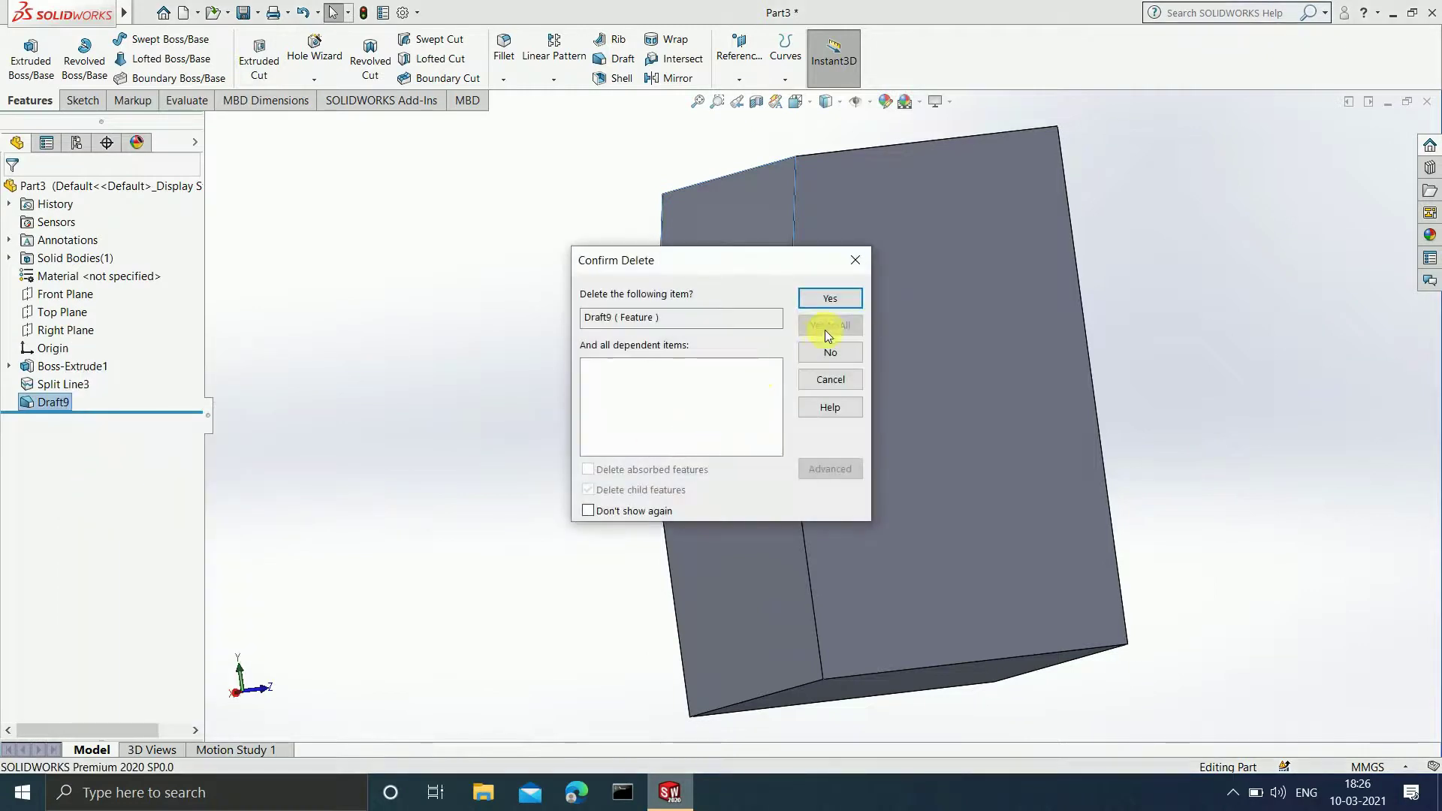
pyautogui.click(829, 304)
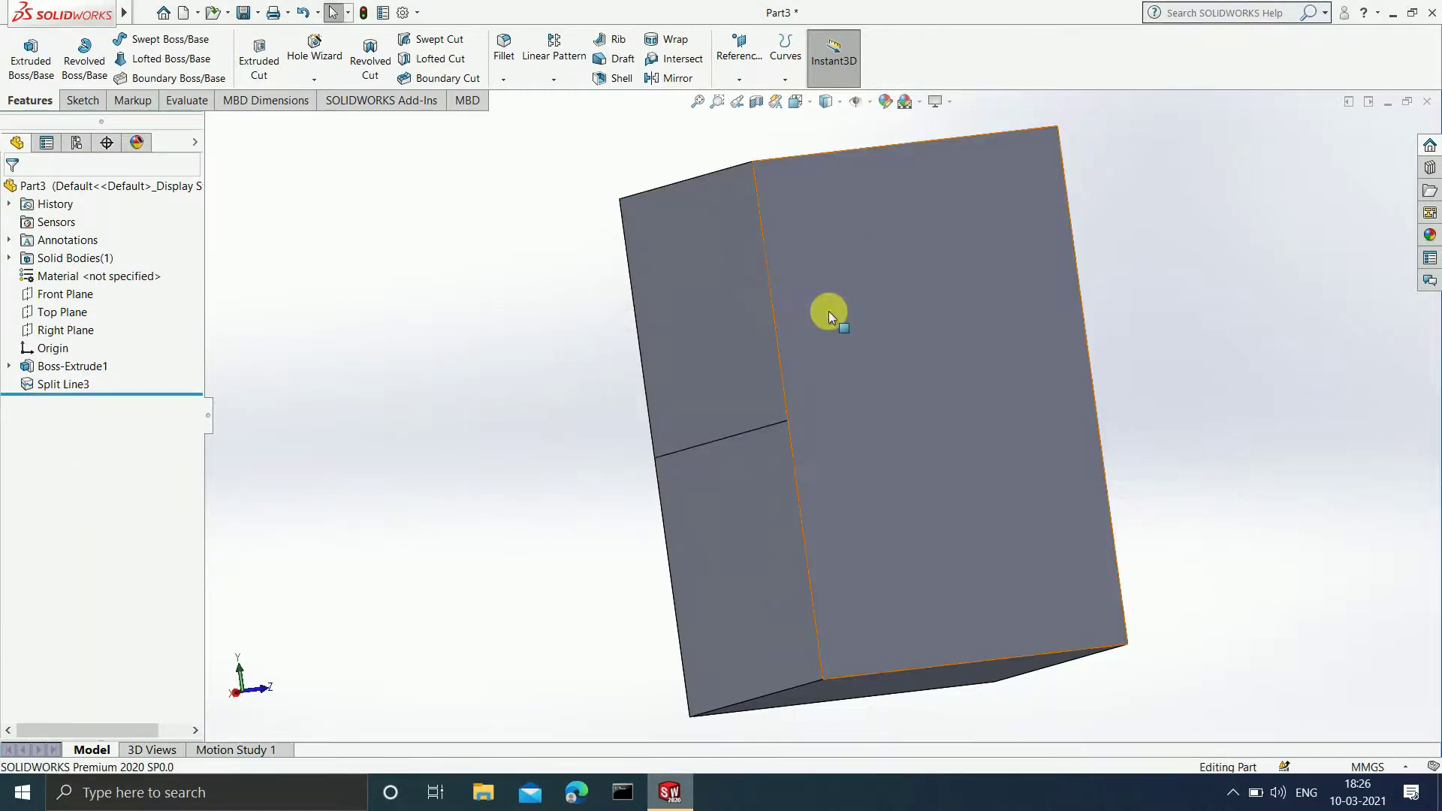
# Delete the split line feature that divides the block's face.
pyautogui.moveTo(805, 375); pyautogui.dragTo(818, 476, button='middle')
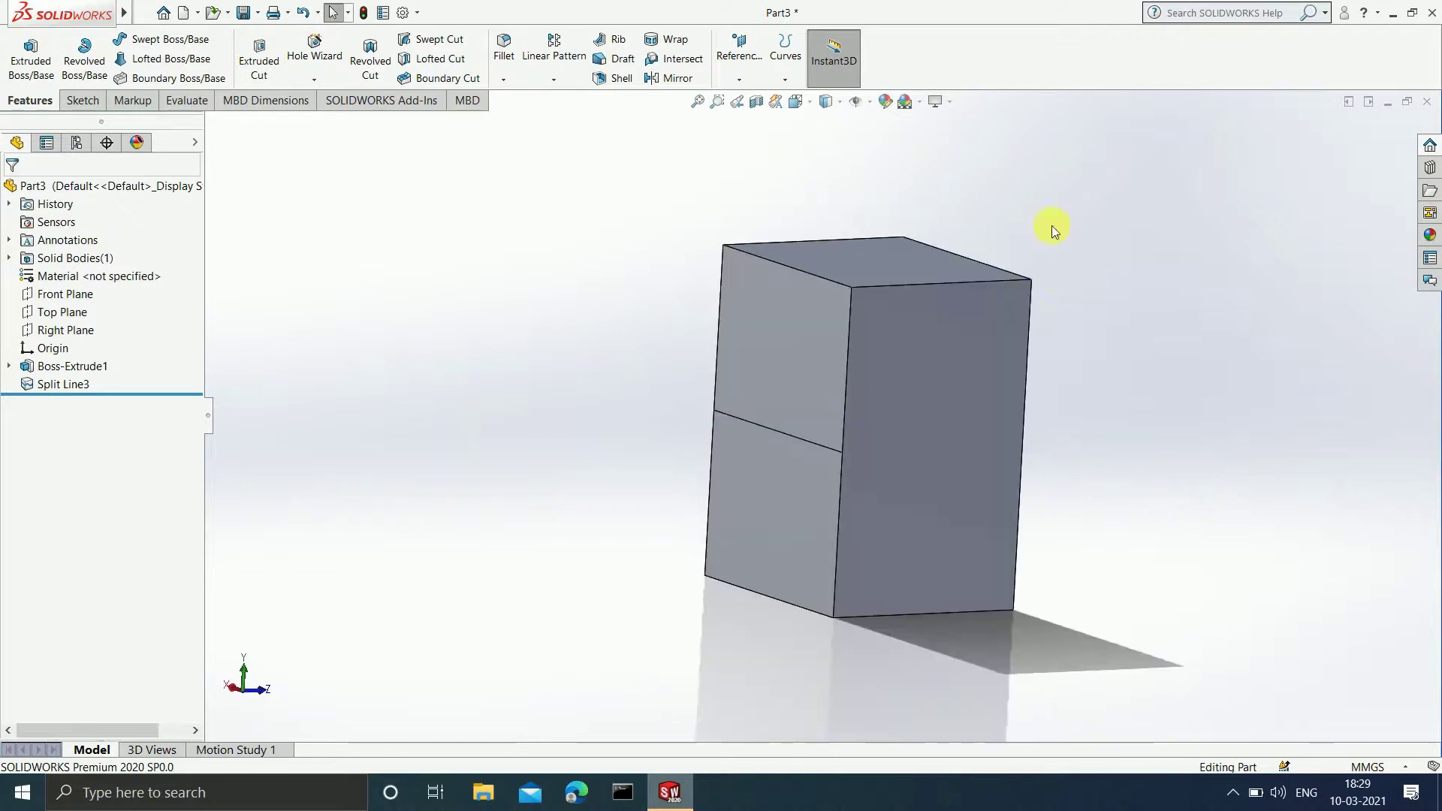
pyautogui.scroll(-2, 992, 350)
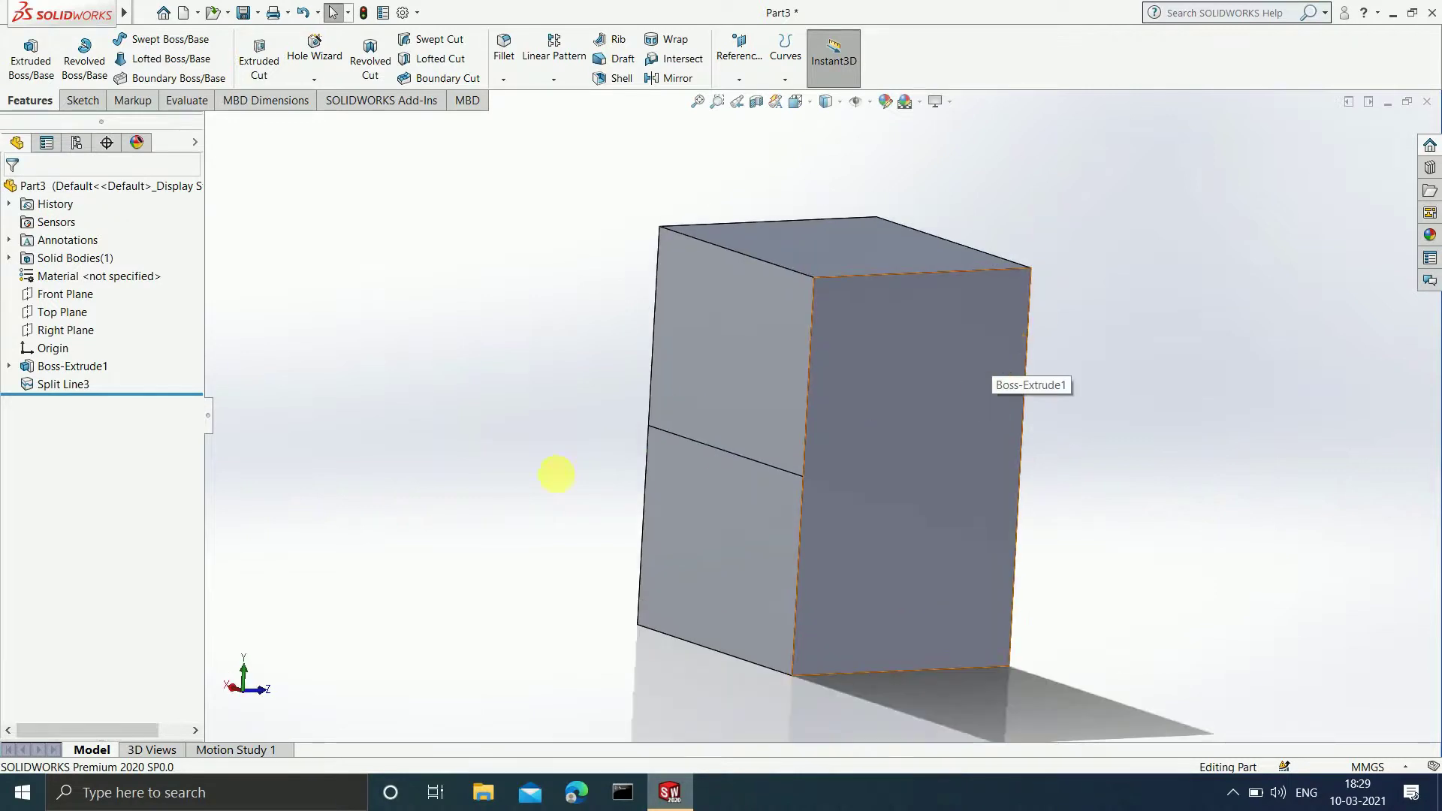
pyautogui.click(45, 387)
pyautogui.rightClick(46, 387)
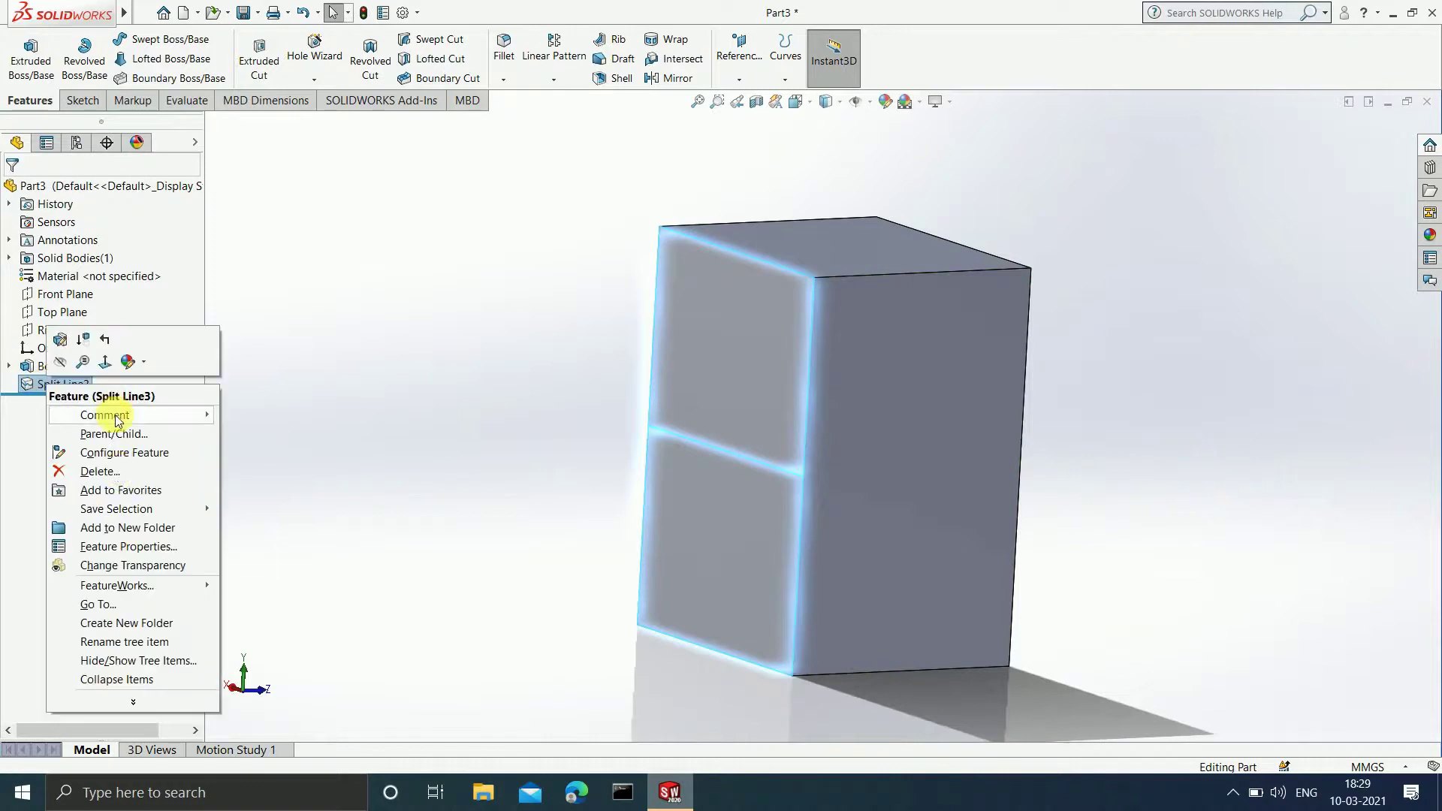
pyautogui.click(83, 473)
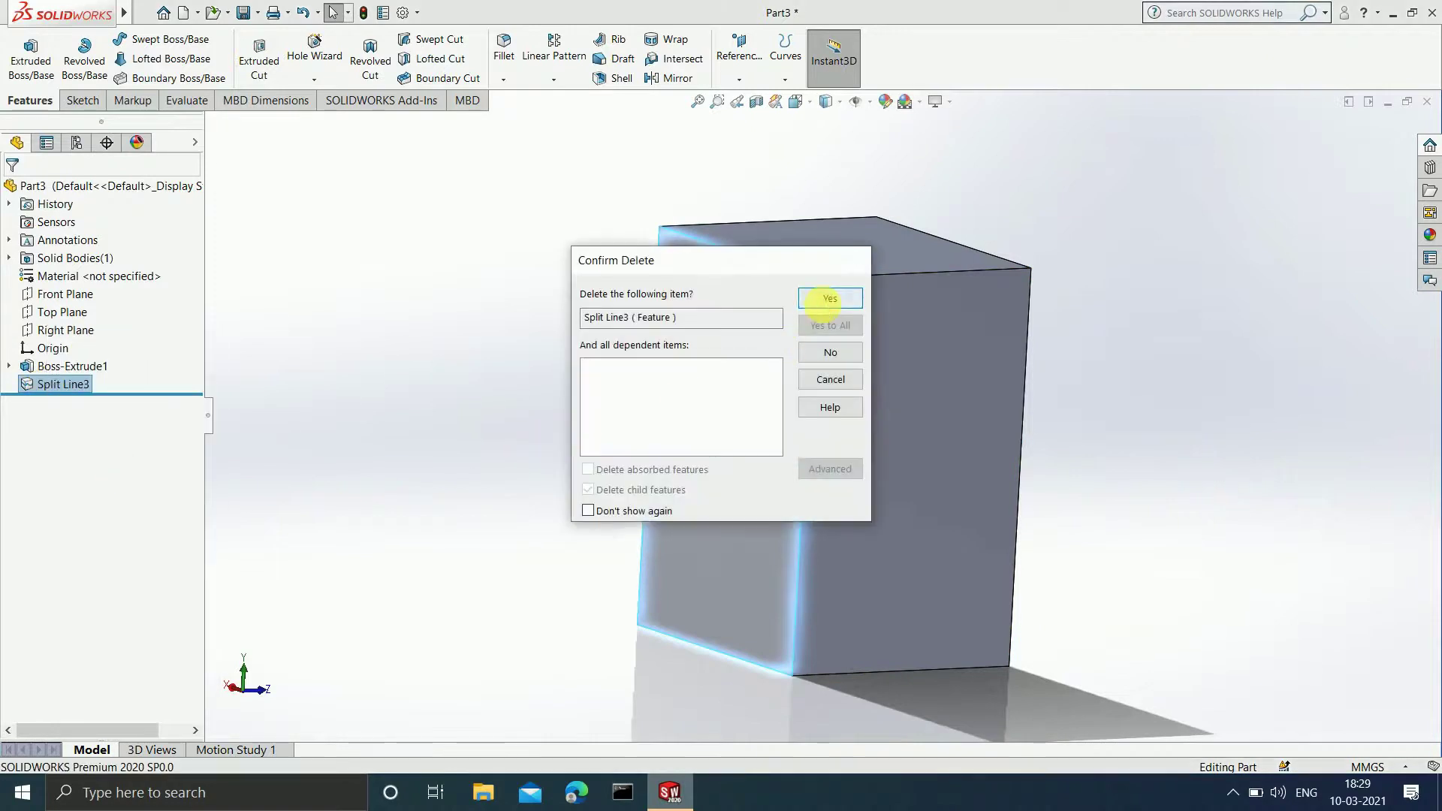
pyautogui.click(823, 303)
# Sketch a zigzag chain of five connected lines across the formerly split face, running from one vertical edge to the other, and exit the sketch.
pyautogui.click(747, 422)
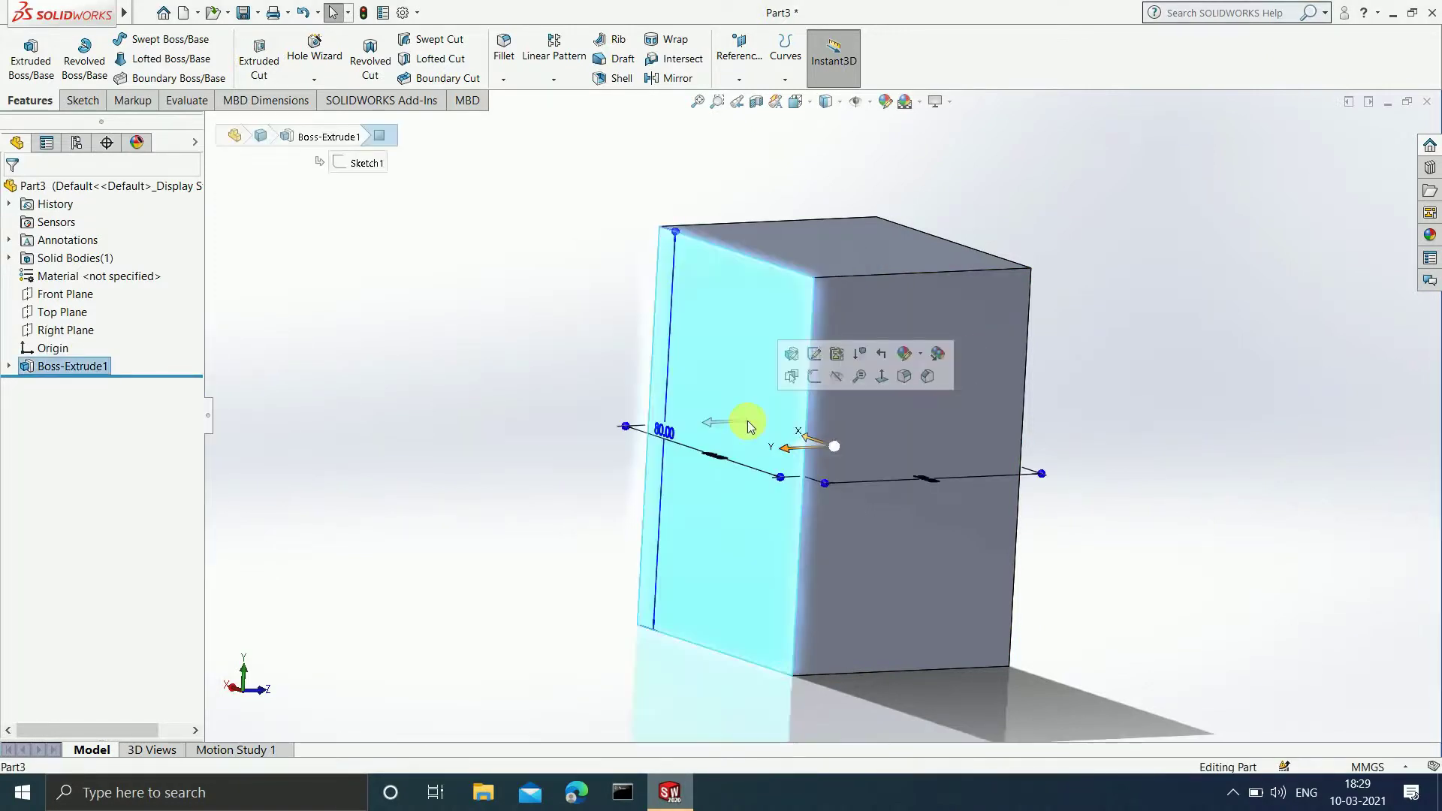
pyautogui.hotkey('ctrl', '8')
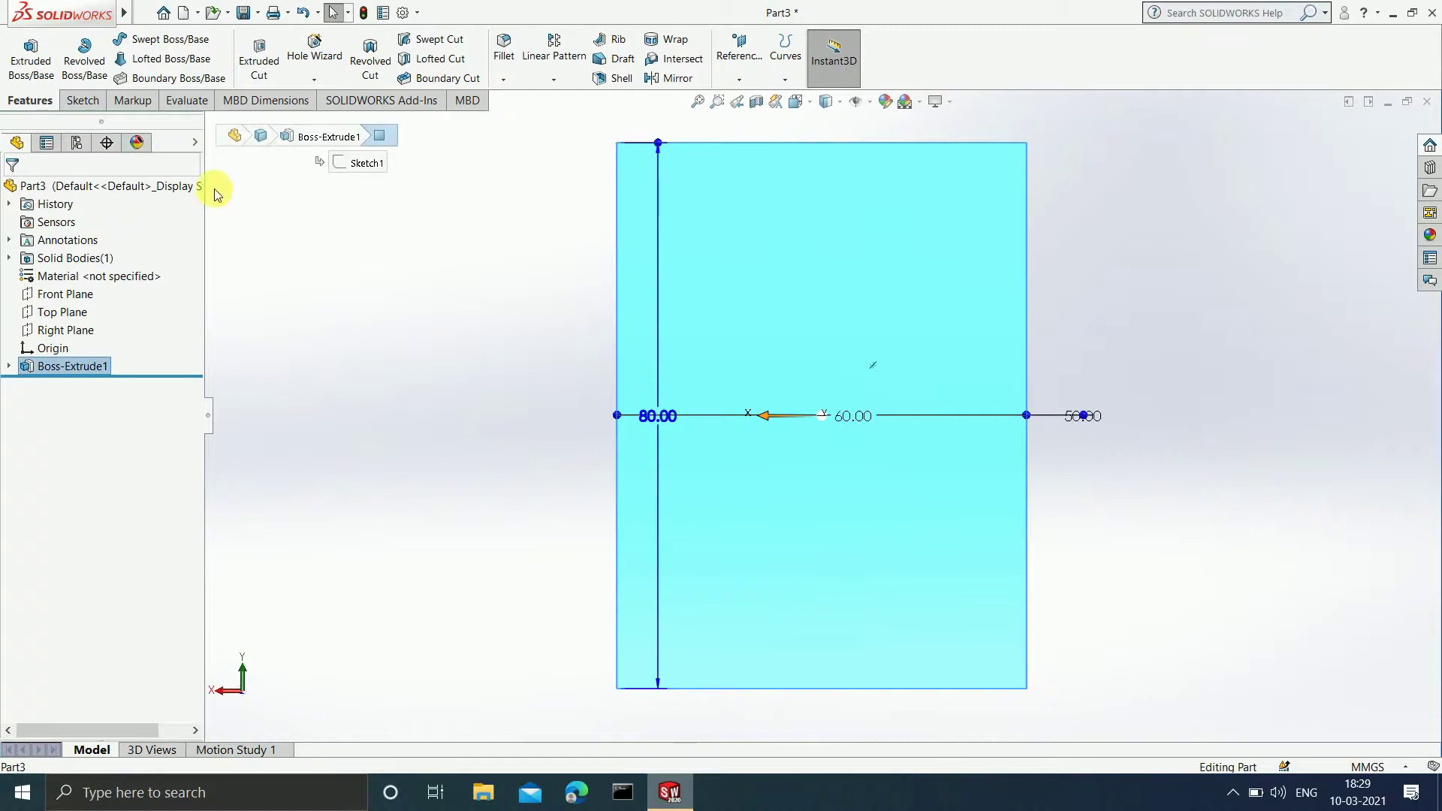
pyautogui.click(86, 102)
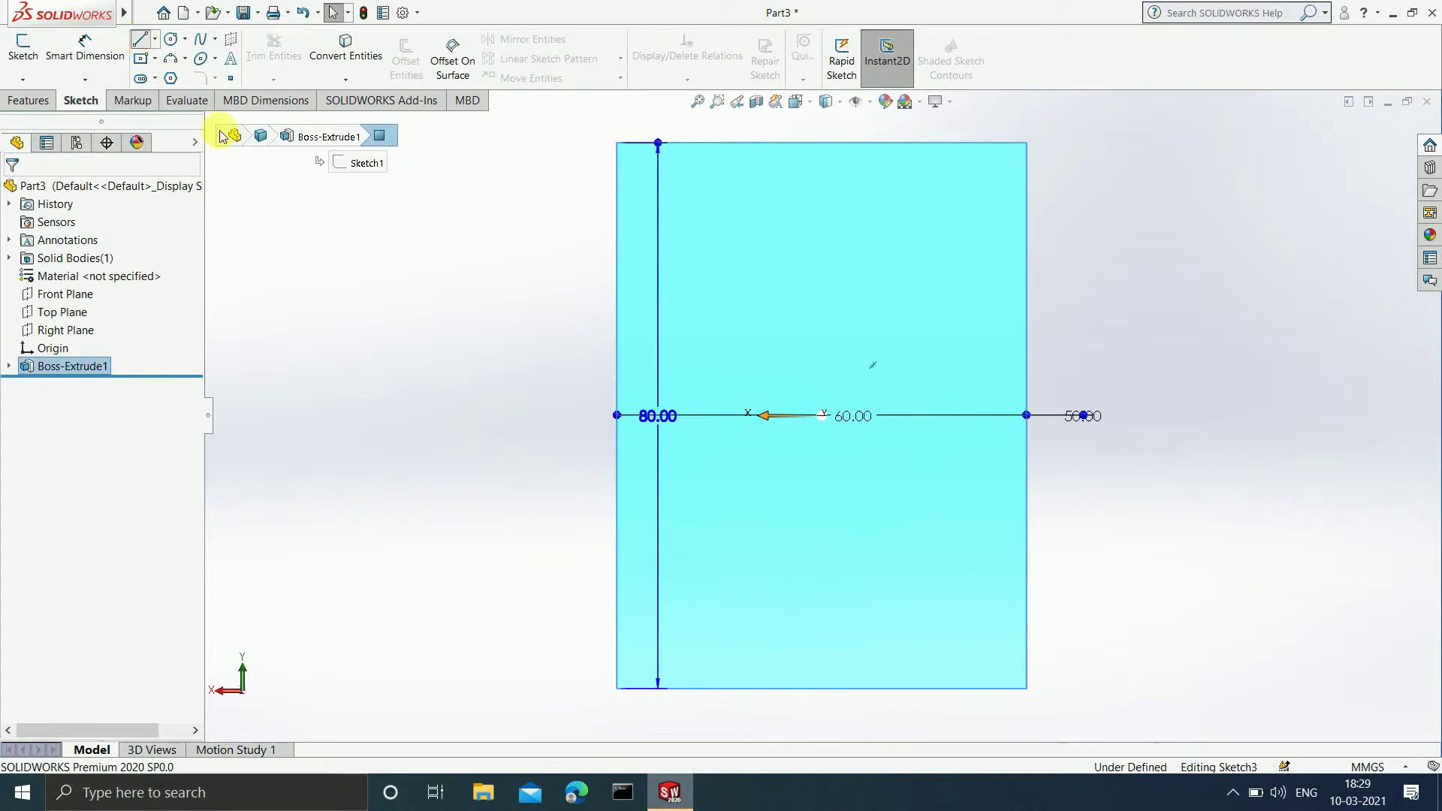
pyautogui.click(141, 41)
pyautogui.click(616, 431)
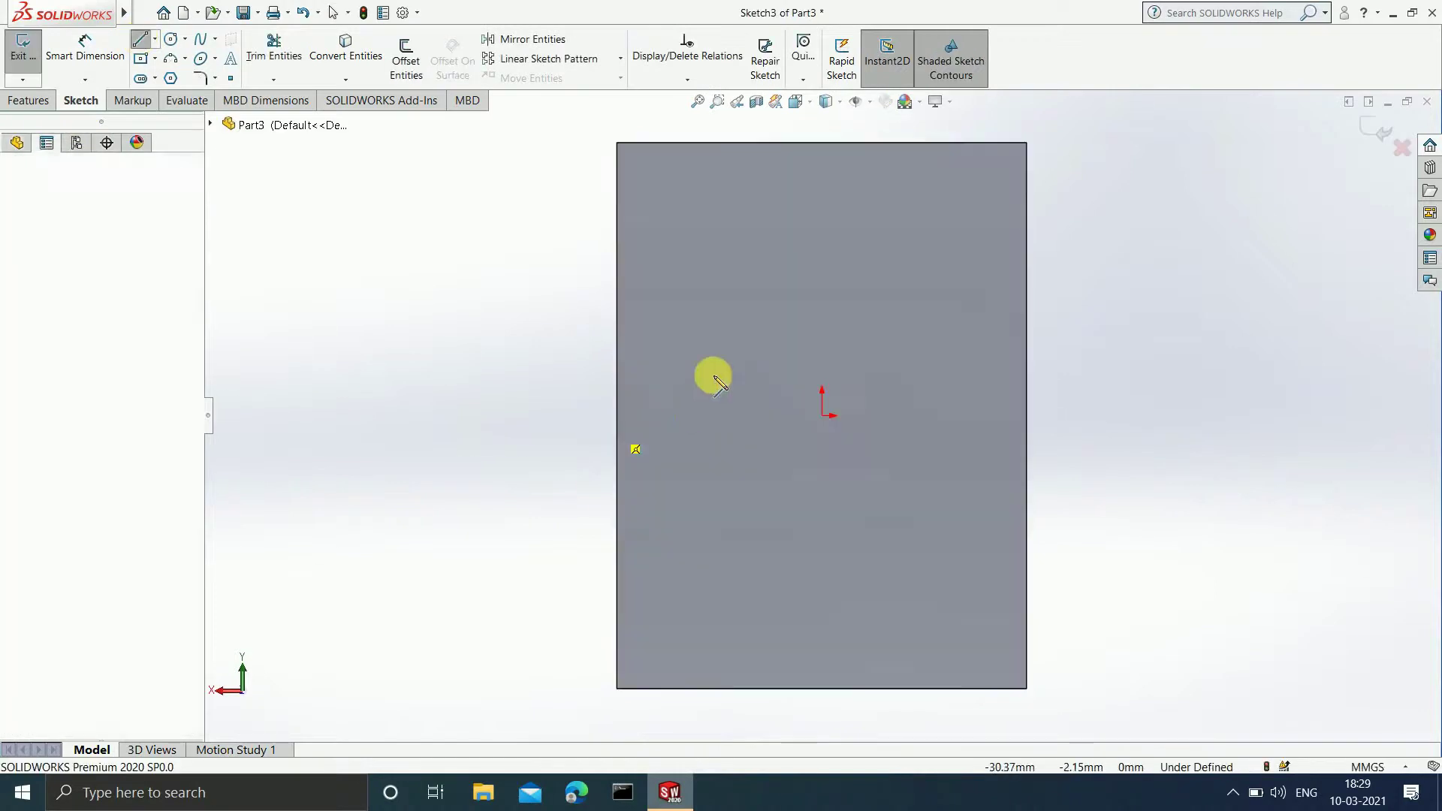
pyautogui.click(744, 410)
pyautogui.click(768, 318)
pyautogui.click(890, 260)
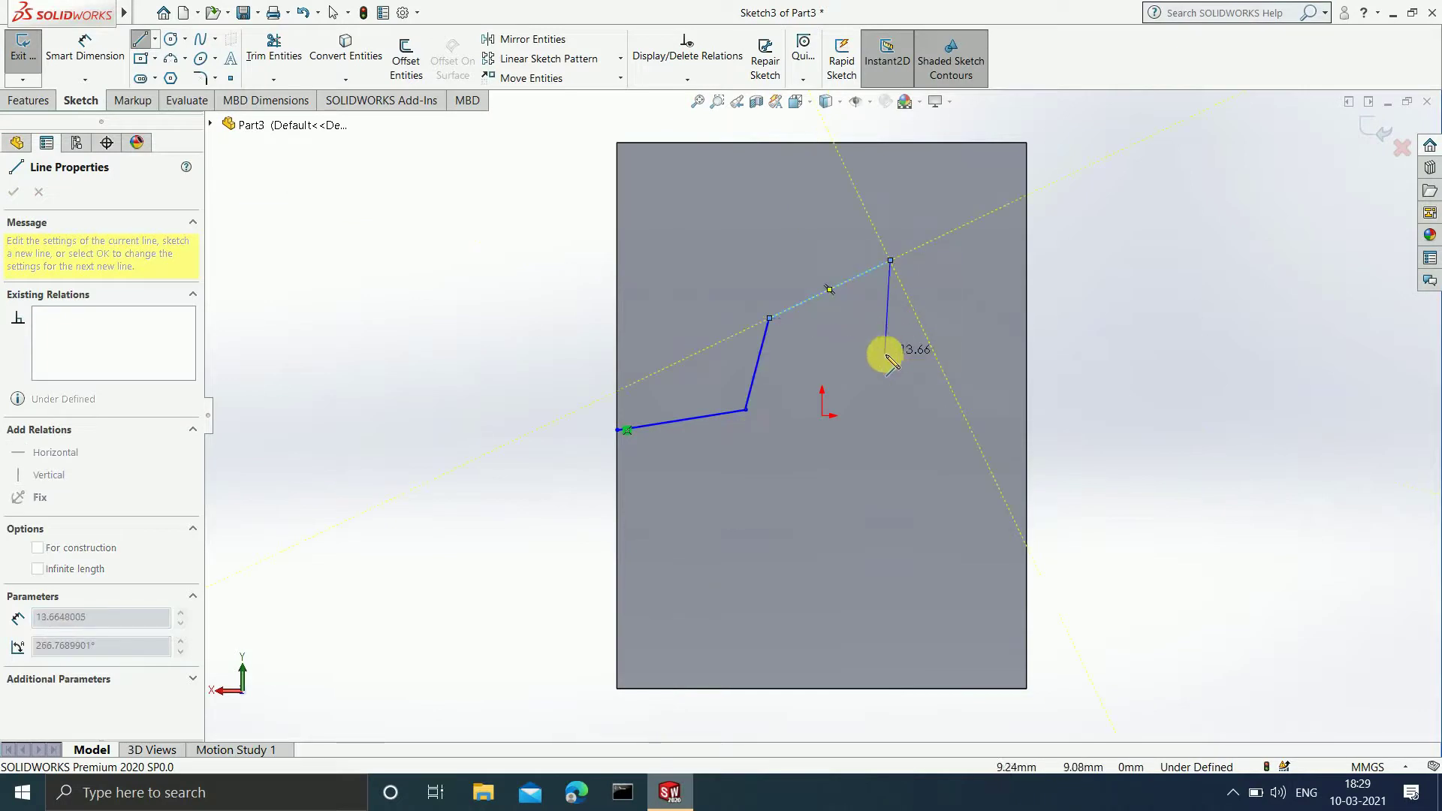
pyautogui.click(943, 372)
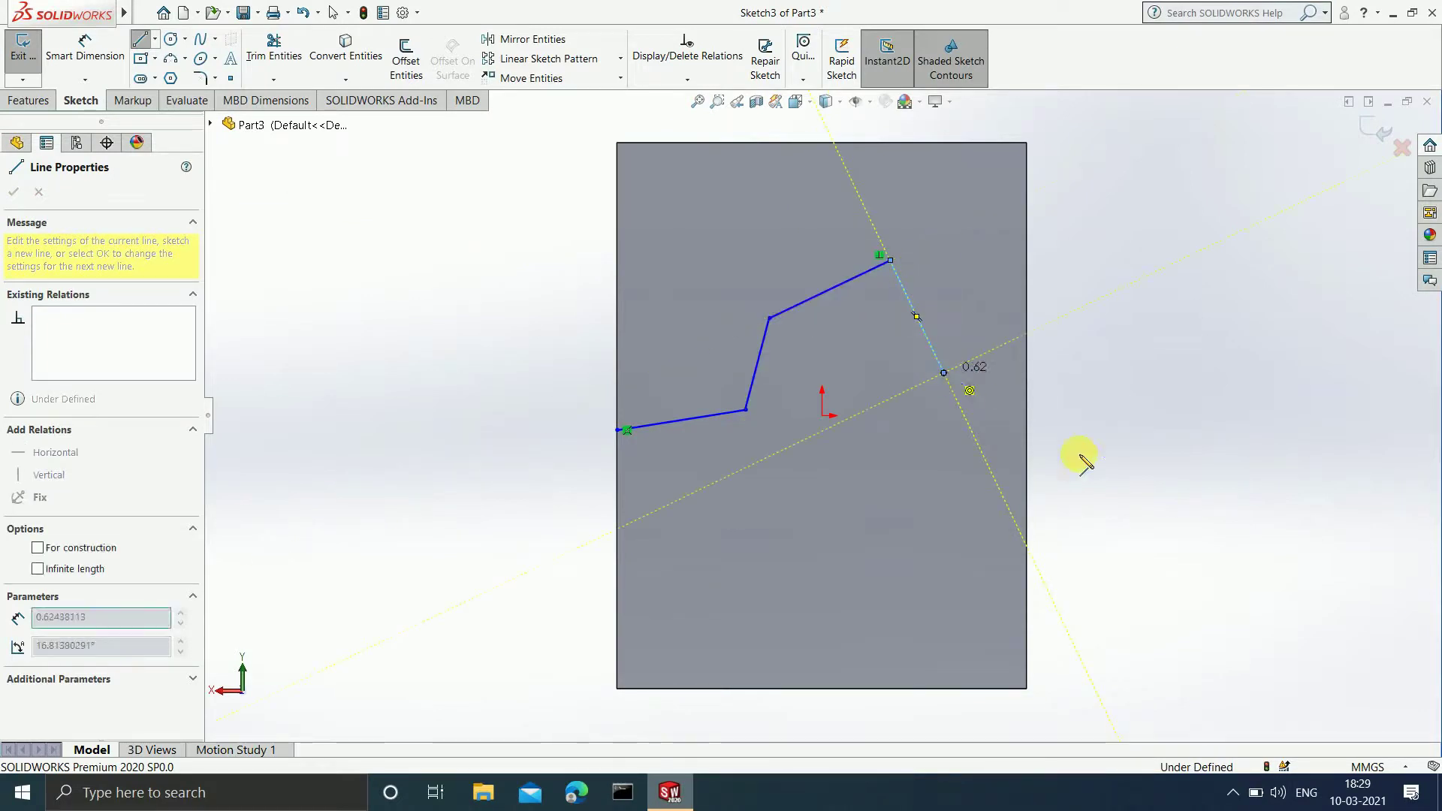
pyautogui.click(1026, 430)
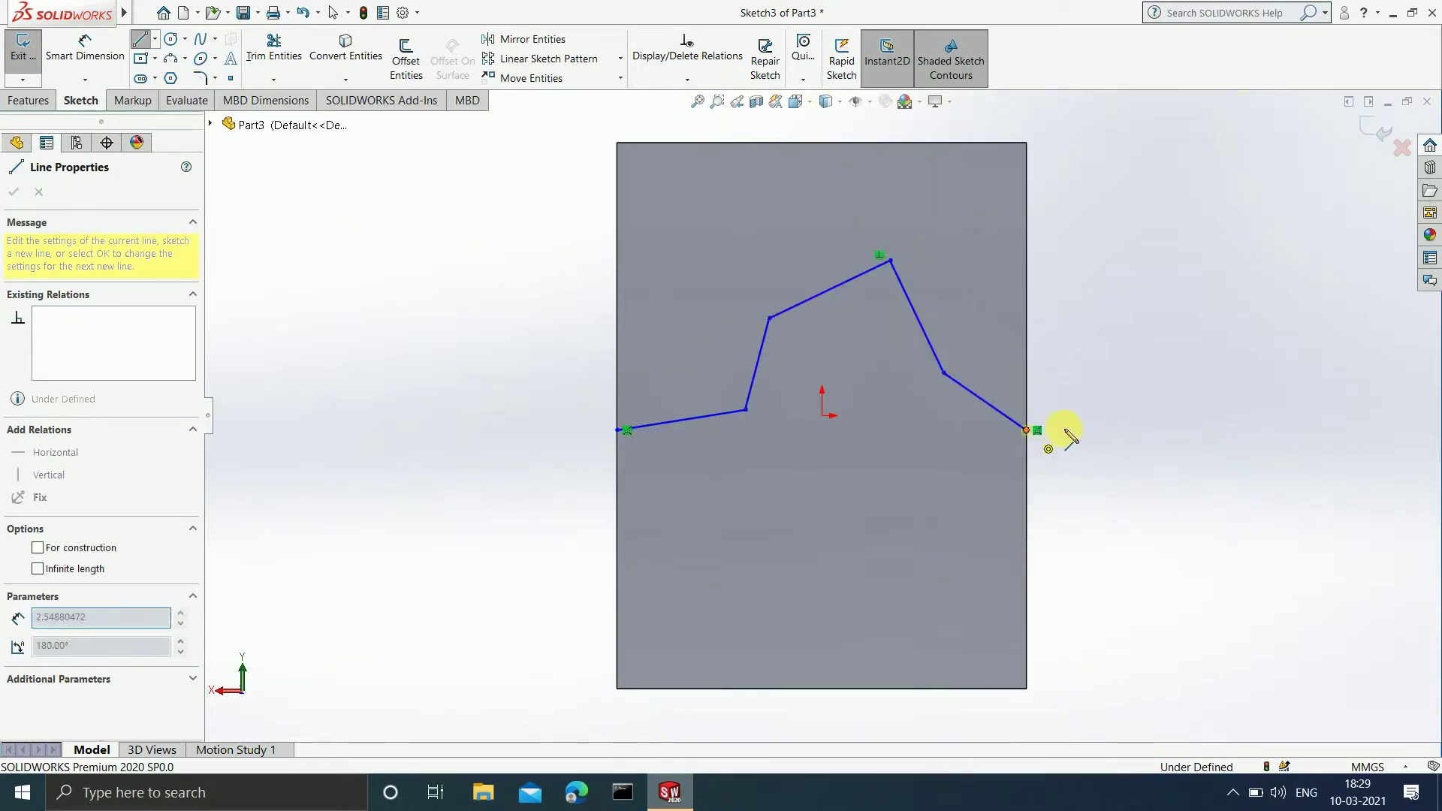
pyautogui.press('Escape')
pyautogui.press('Escape')
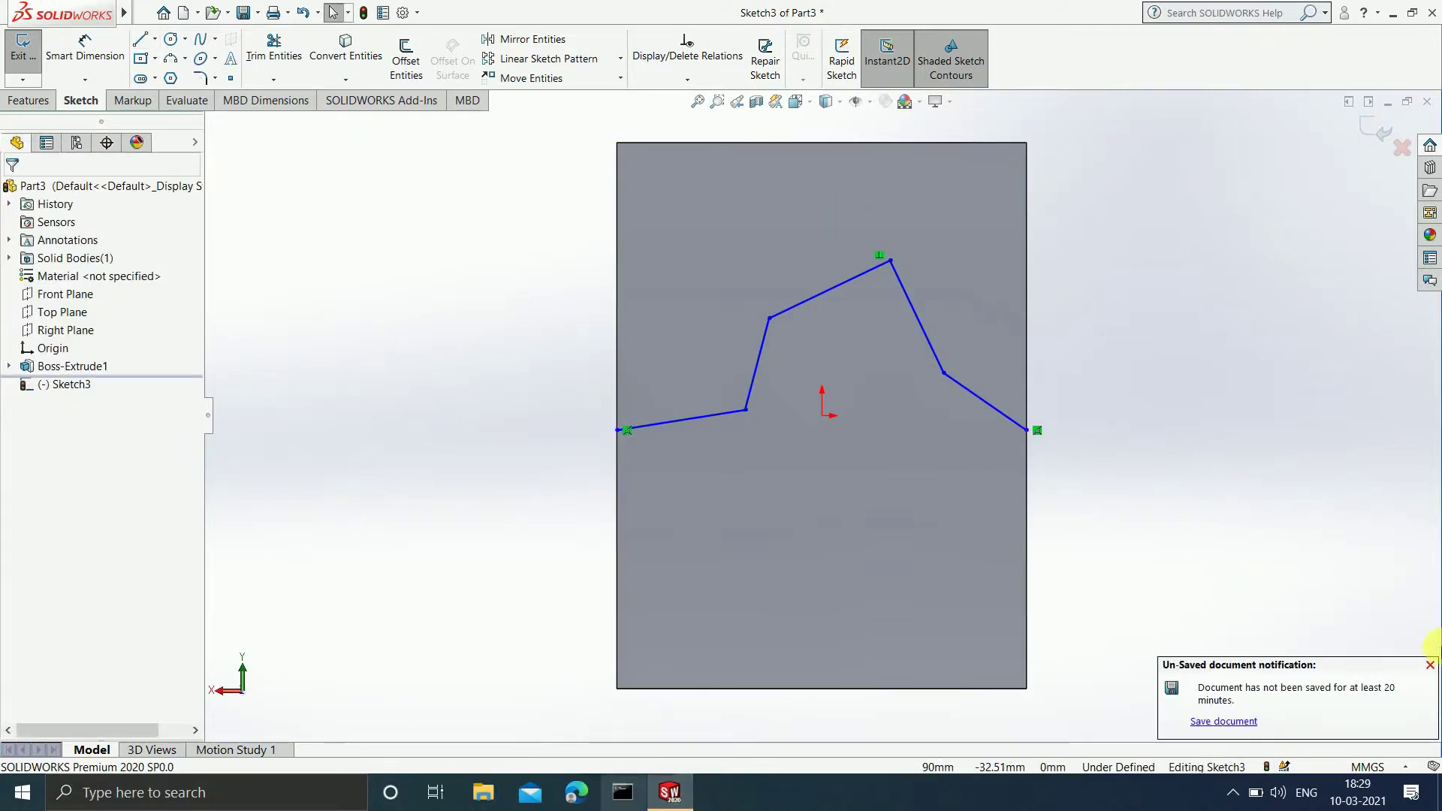
pyautogui.click(1429, 665)
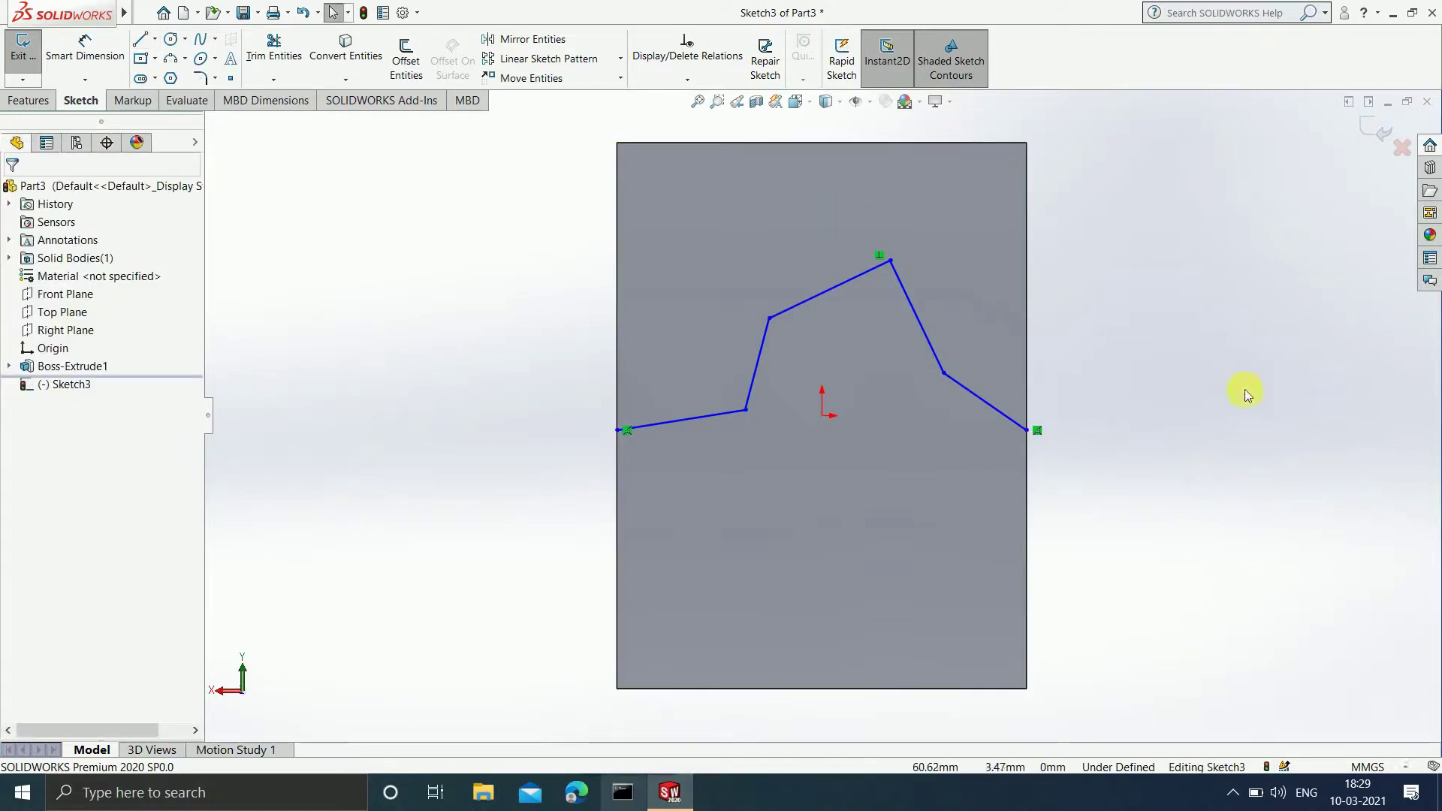
pyautogui.click(1371, 122)
# Create a Projection split line that splits the sketched face along the zigzag sketch.
pyautogui.moveTo(1203, 258); pyautogui.dragTo(1023, 376, button='middle')
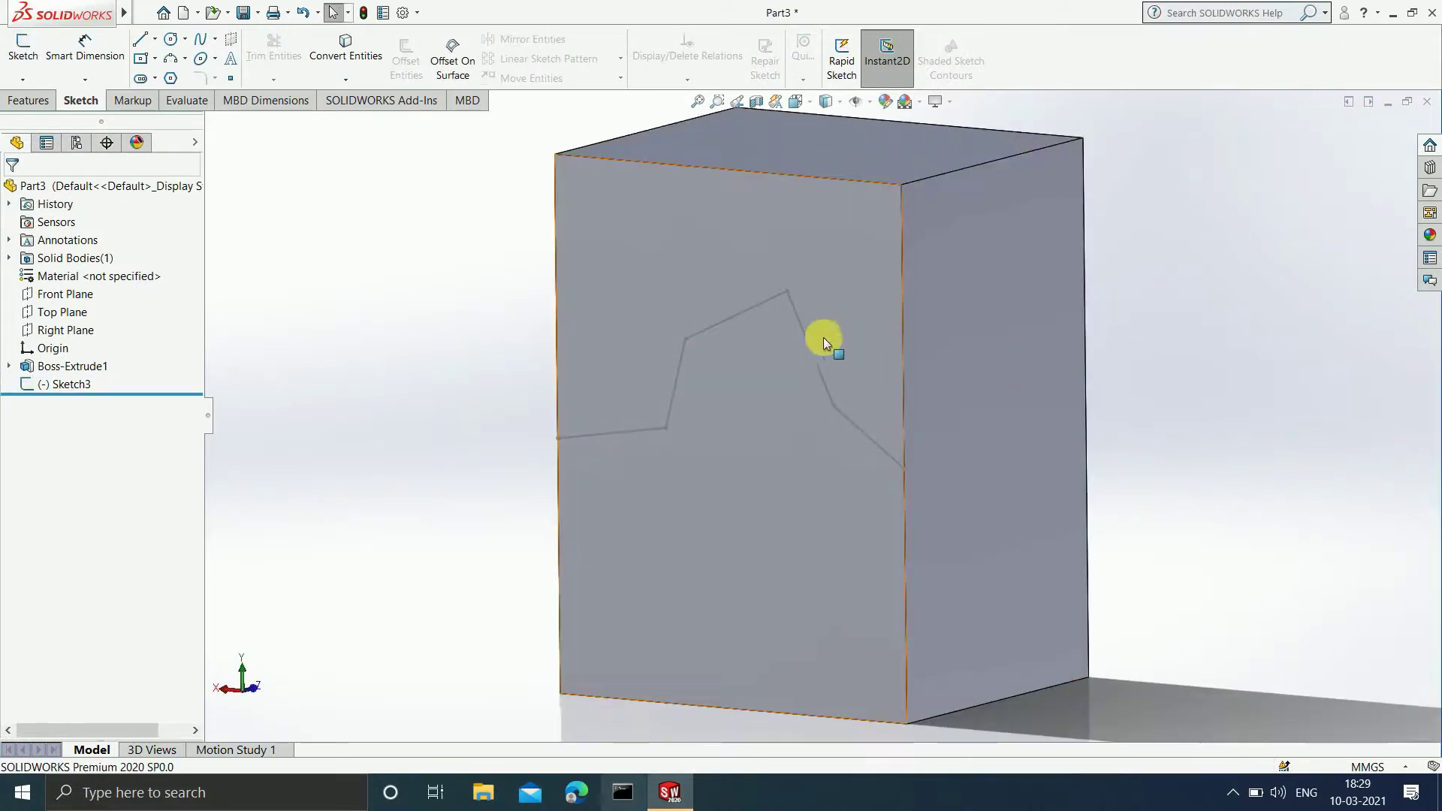
pyautogui.scroll(1, 589, 326)
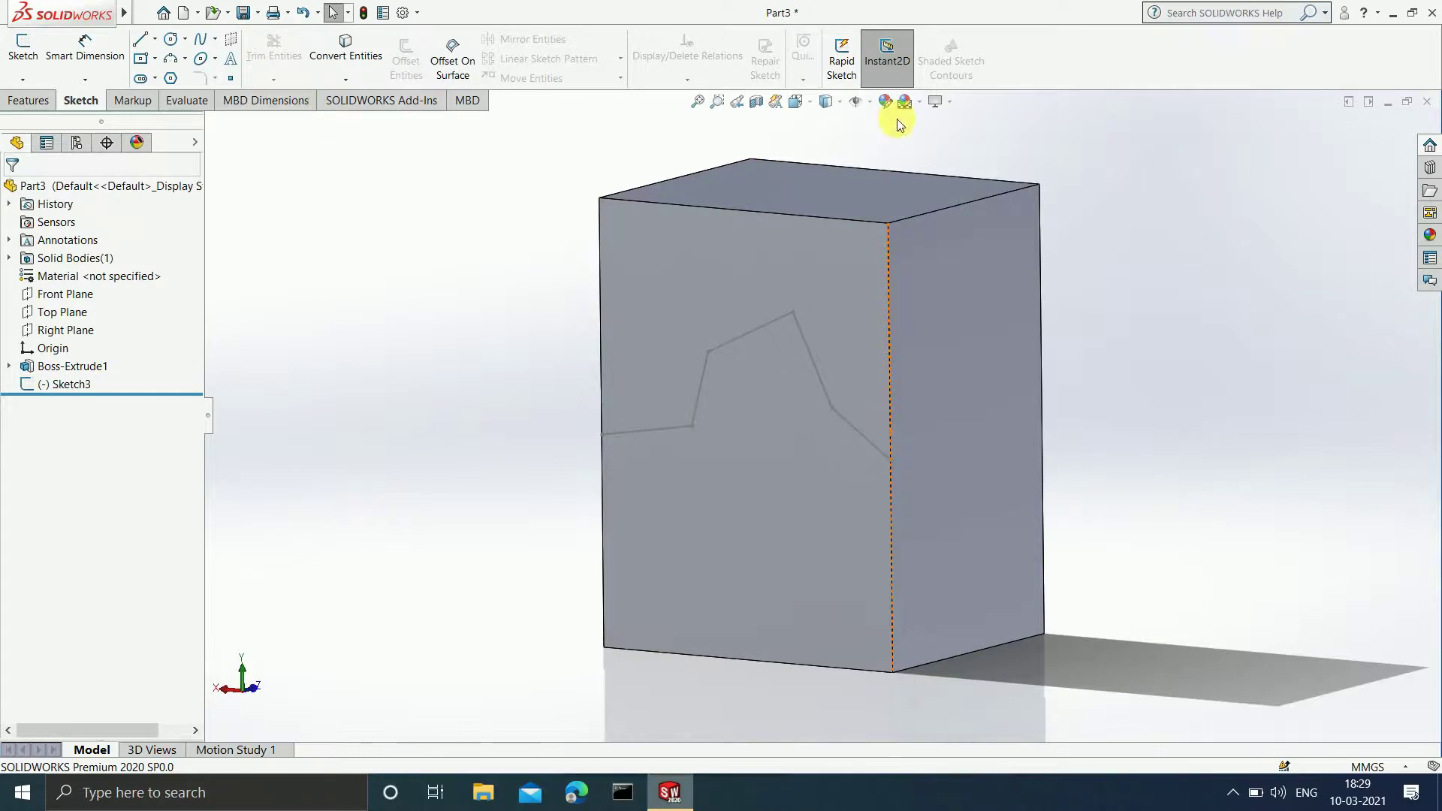
pyautogui.click(22, 101)
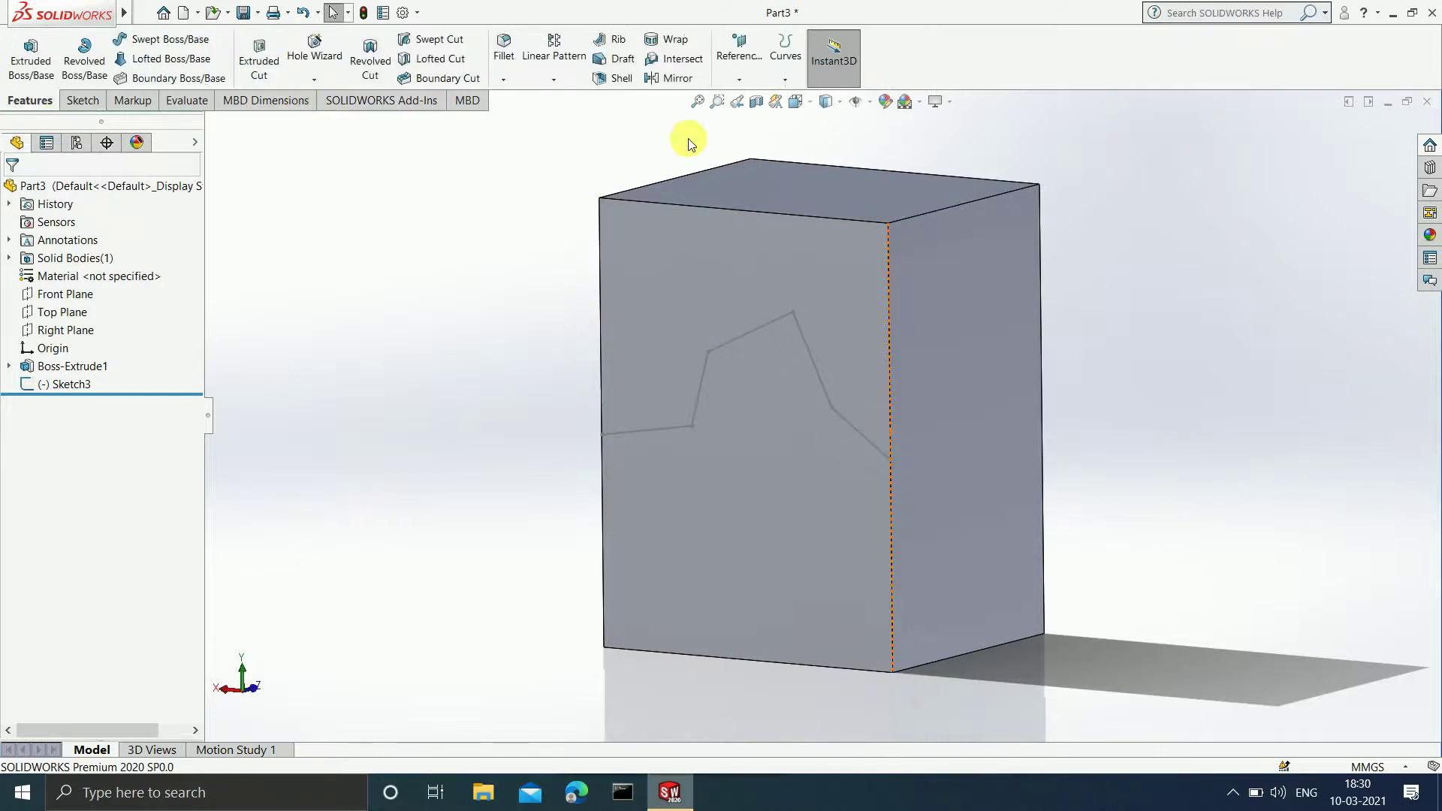
pyautogui.click(786, 75)
pyautogui.click(810, 96)
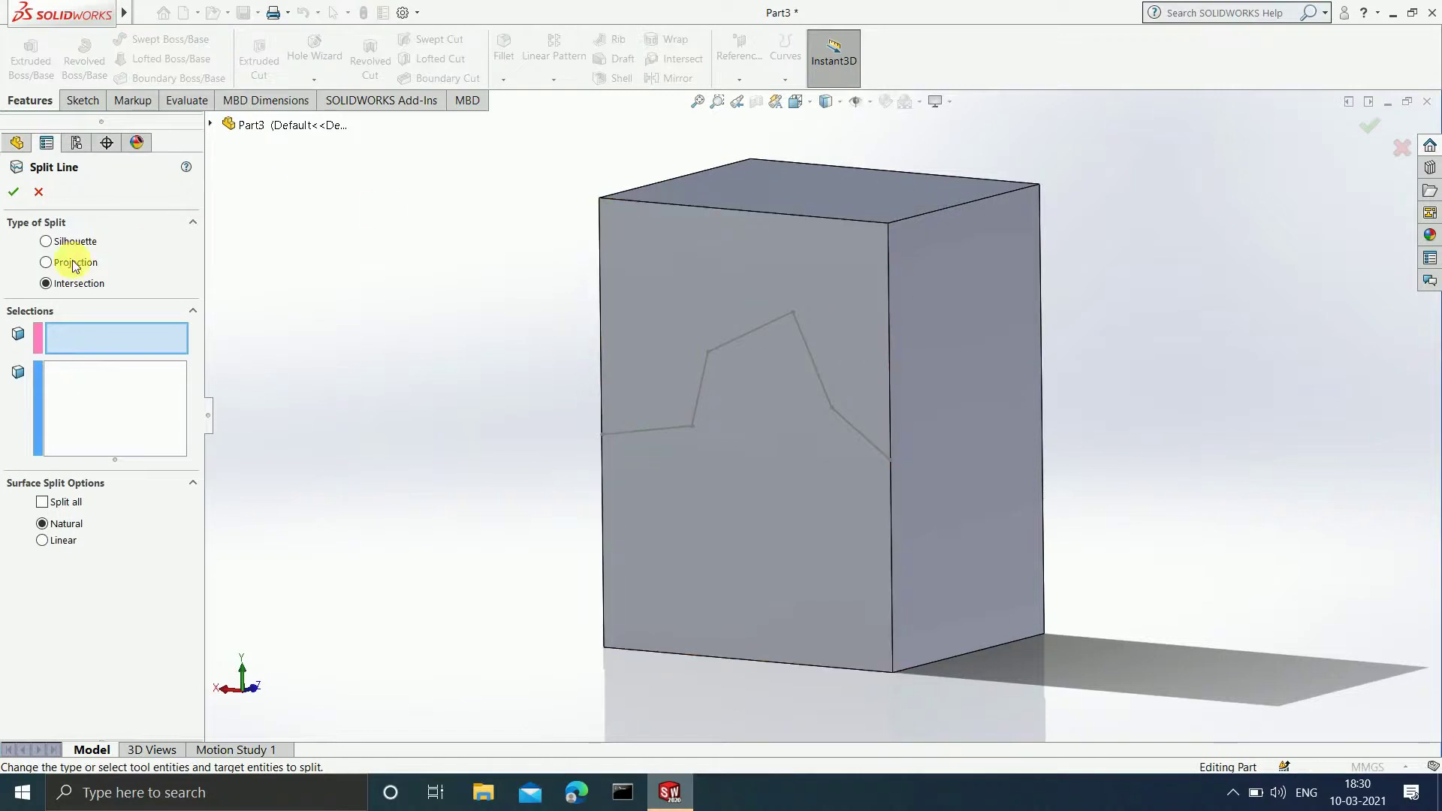
pyautogui.click(73, 264)
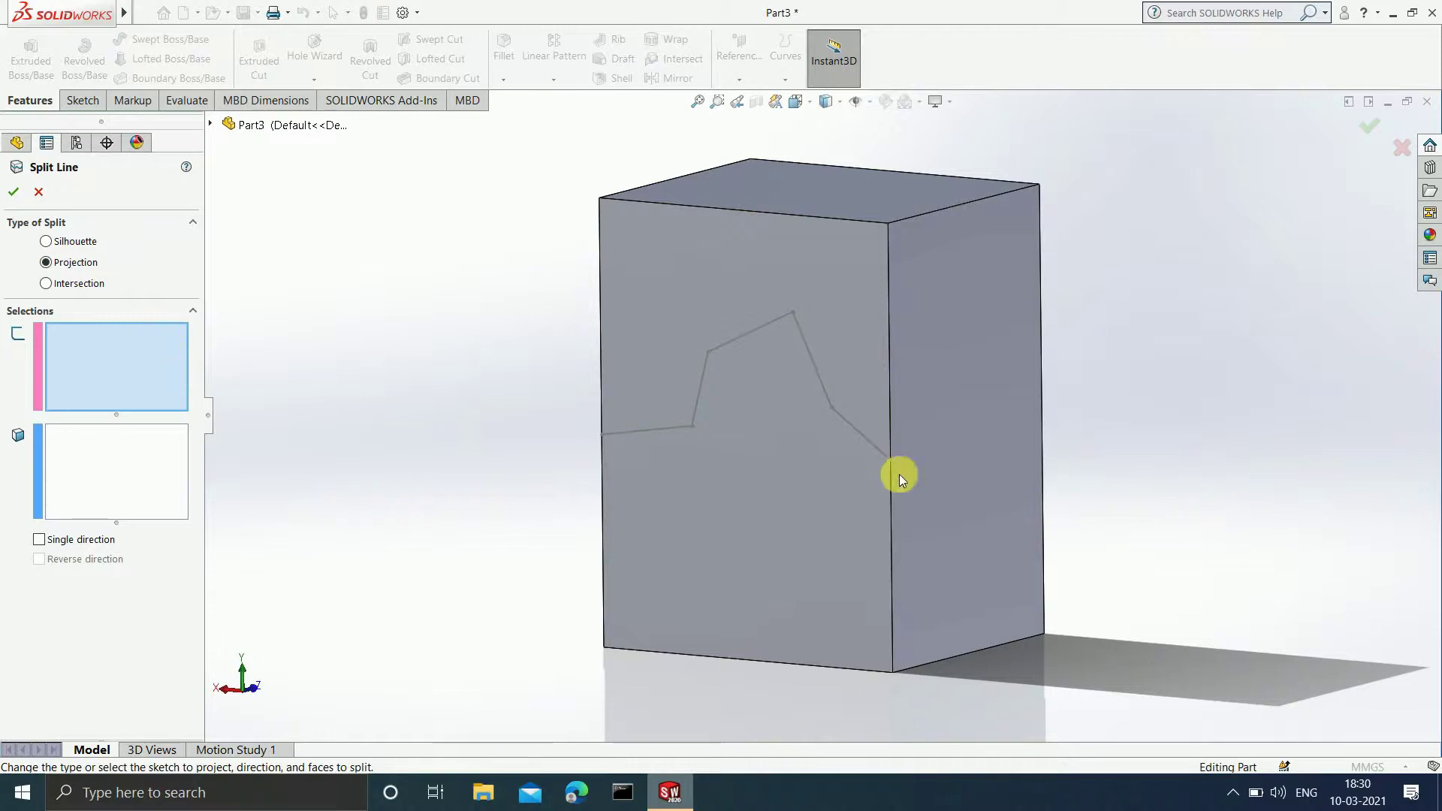
pyautogui.click(647, 427)
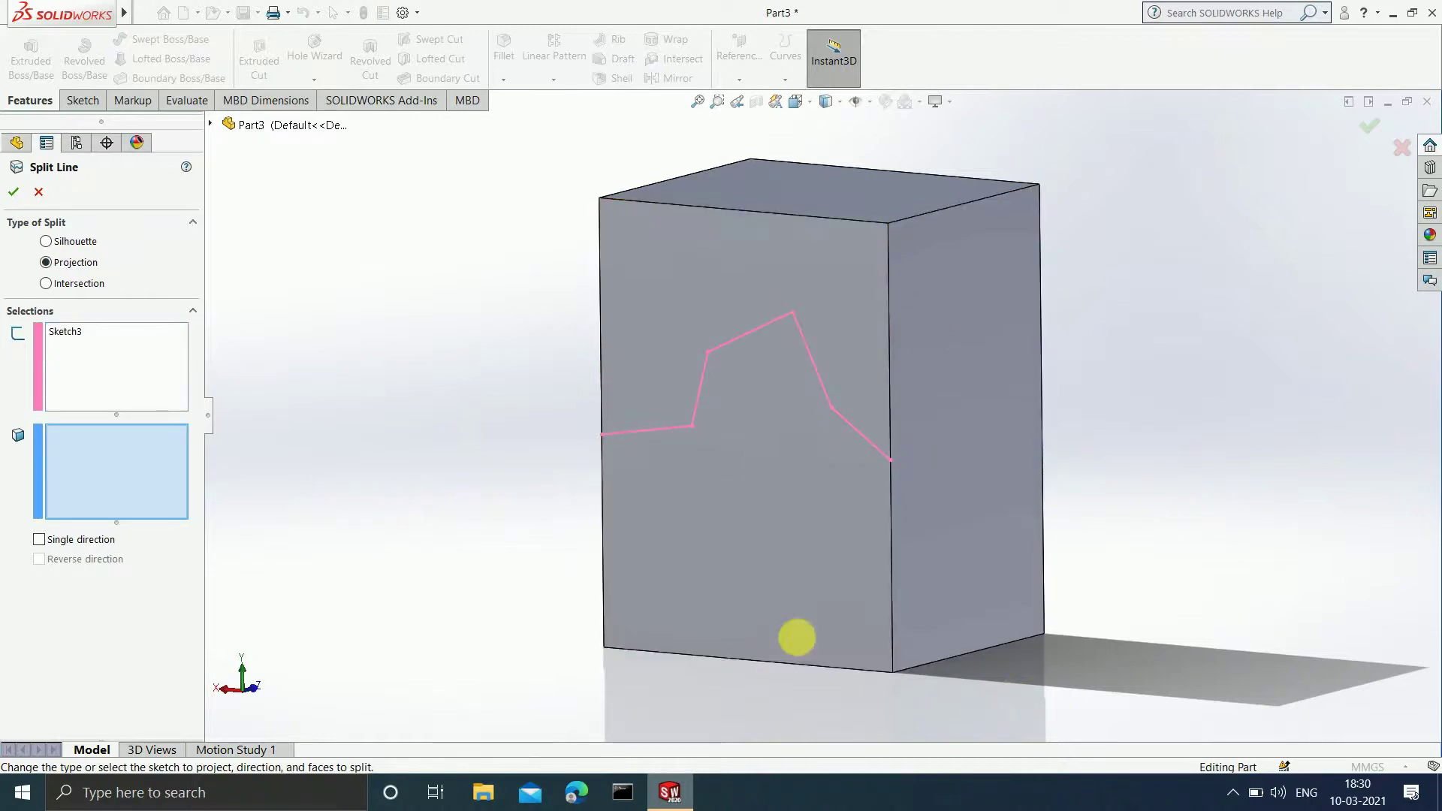
pyautogui.click(727, 276)
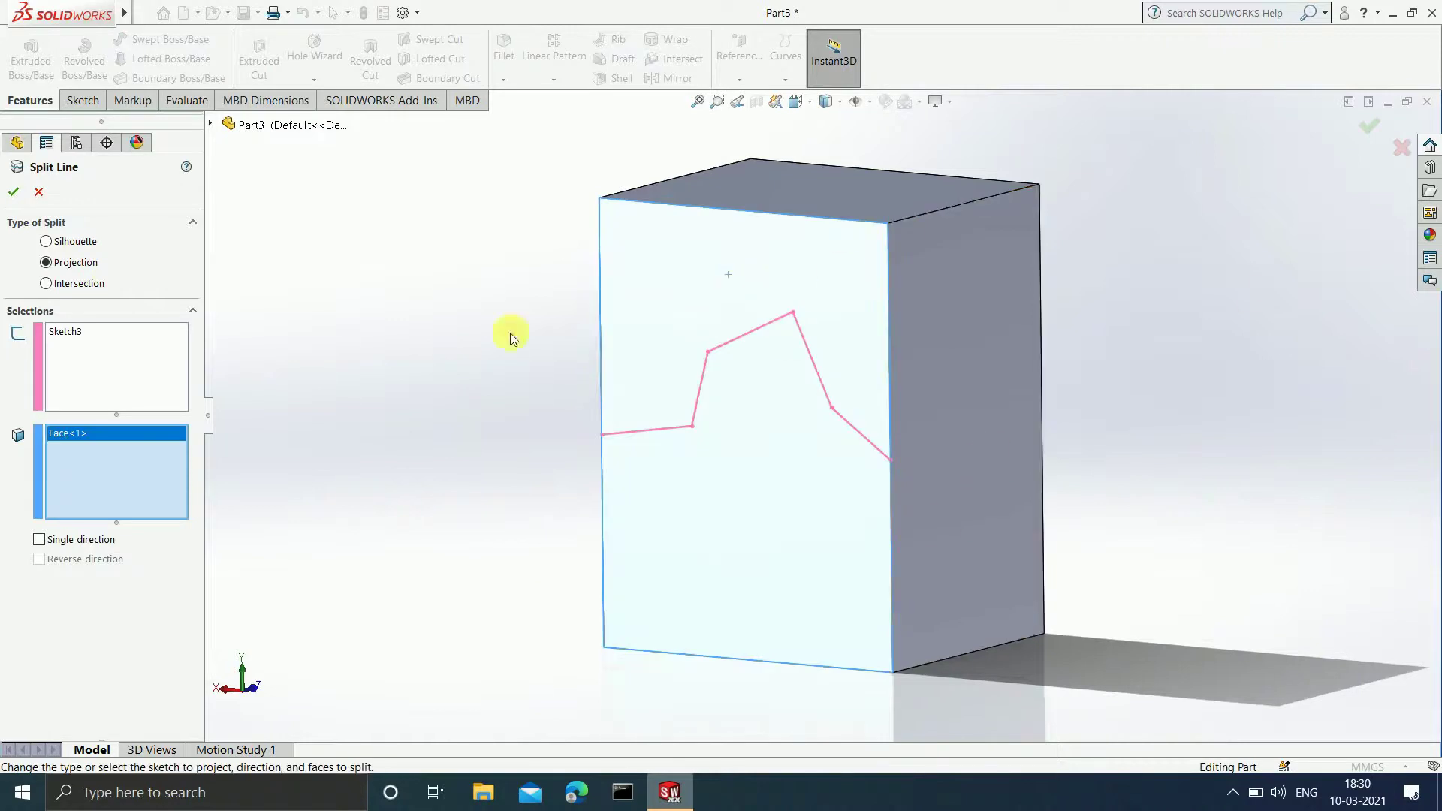
pyautogui.click(15, 197)
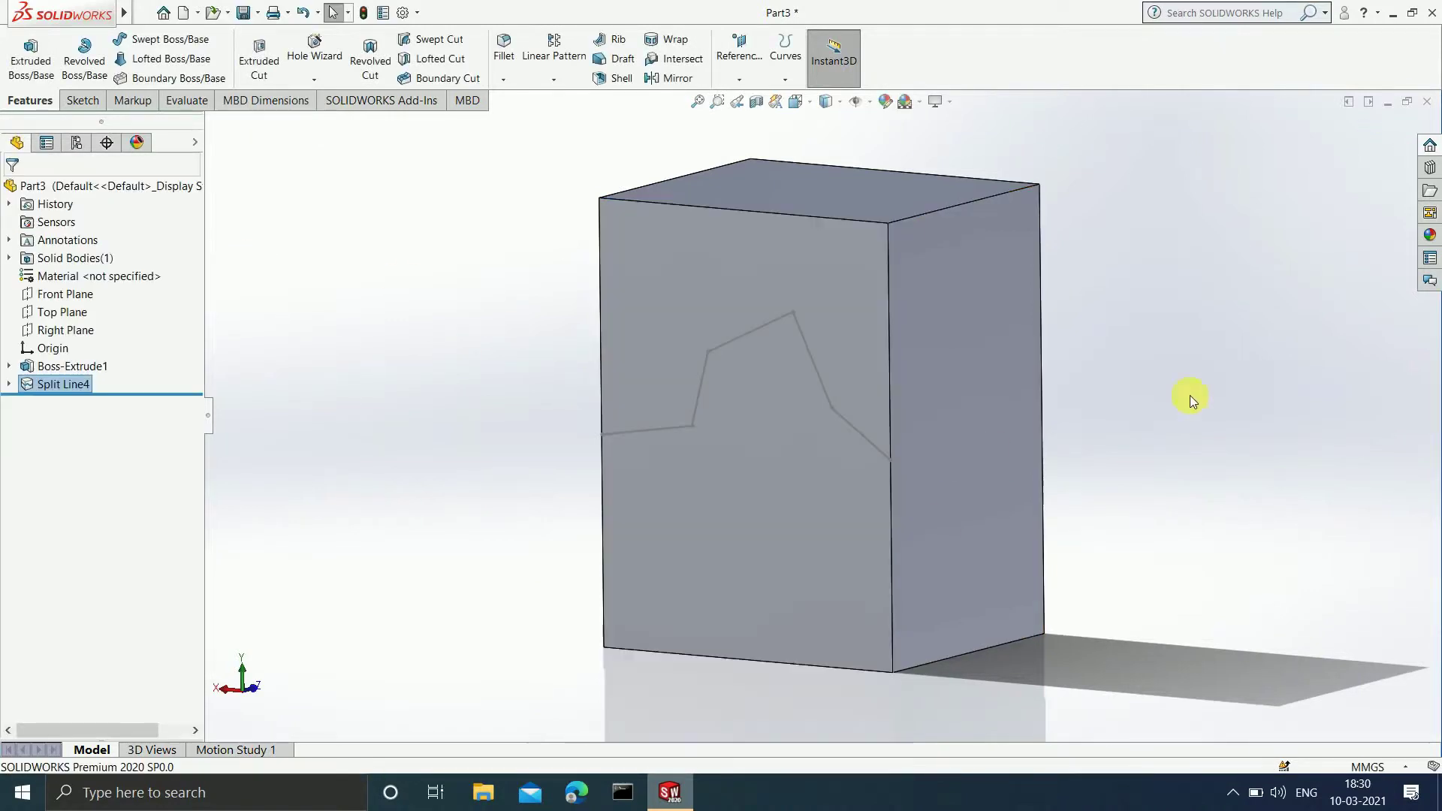
pyautogui.scroll(-3, 777, 368)
pyautogui.scroll(3, 875, 386)
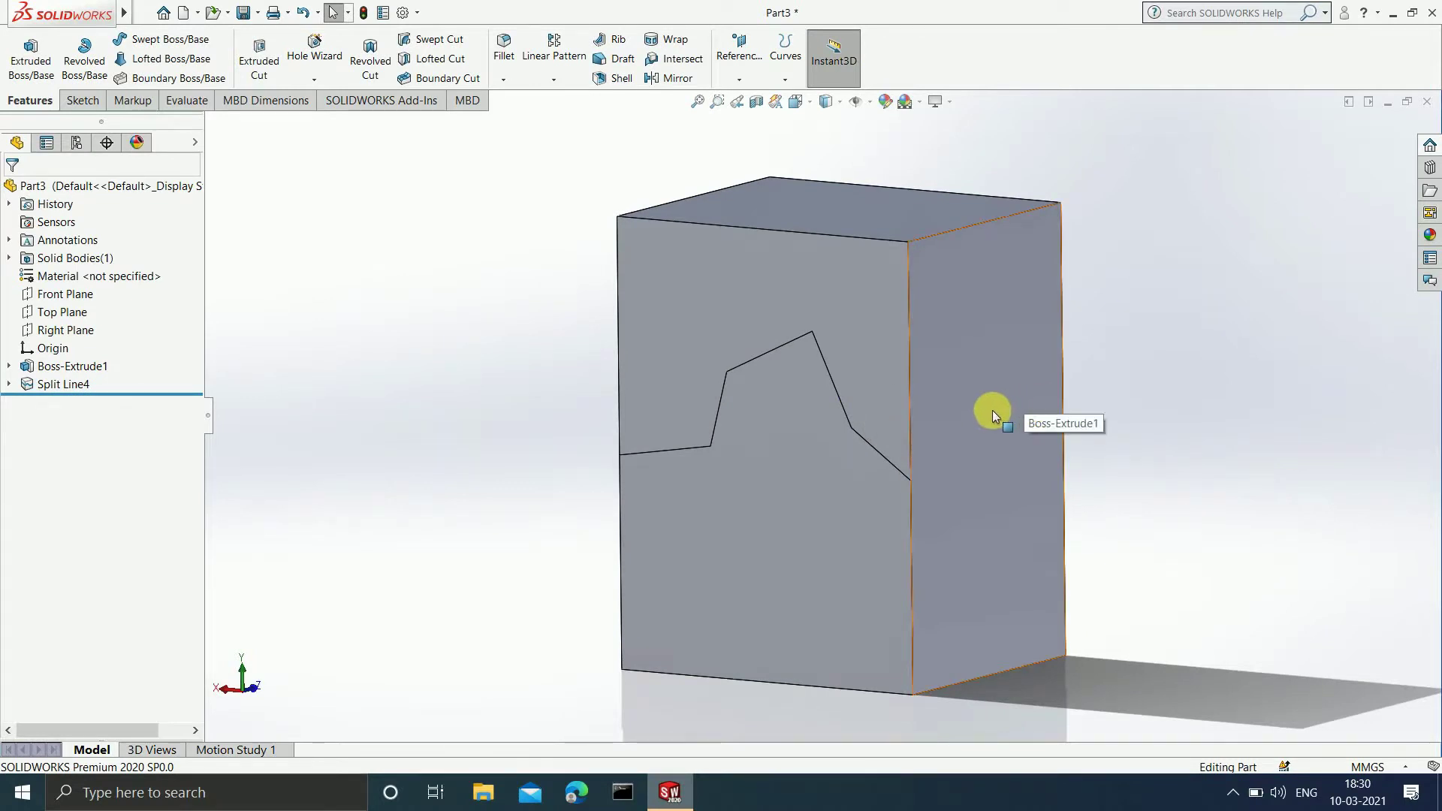
pyautogui.scroll(-3, 976, 420)
pyautogui.scroll(3, 886, 455)
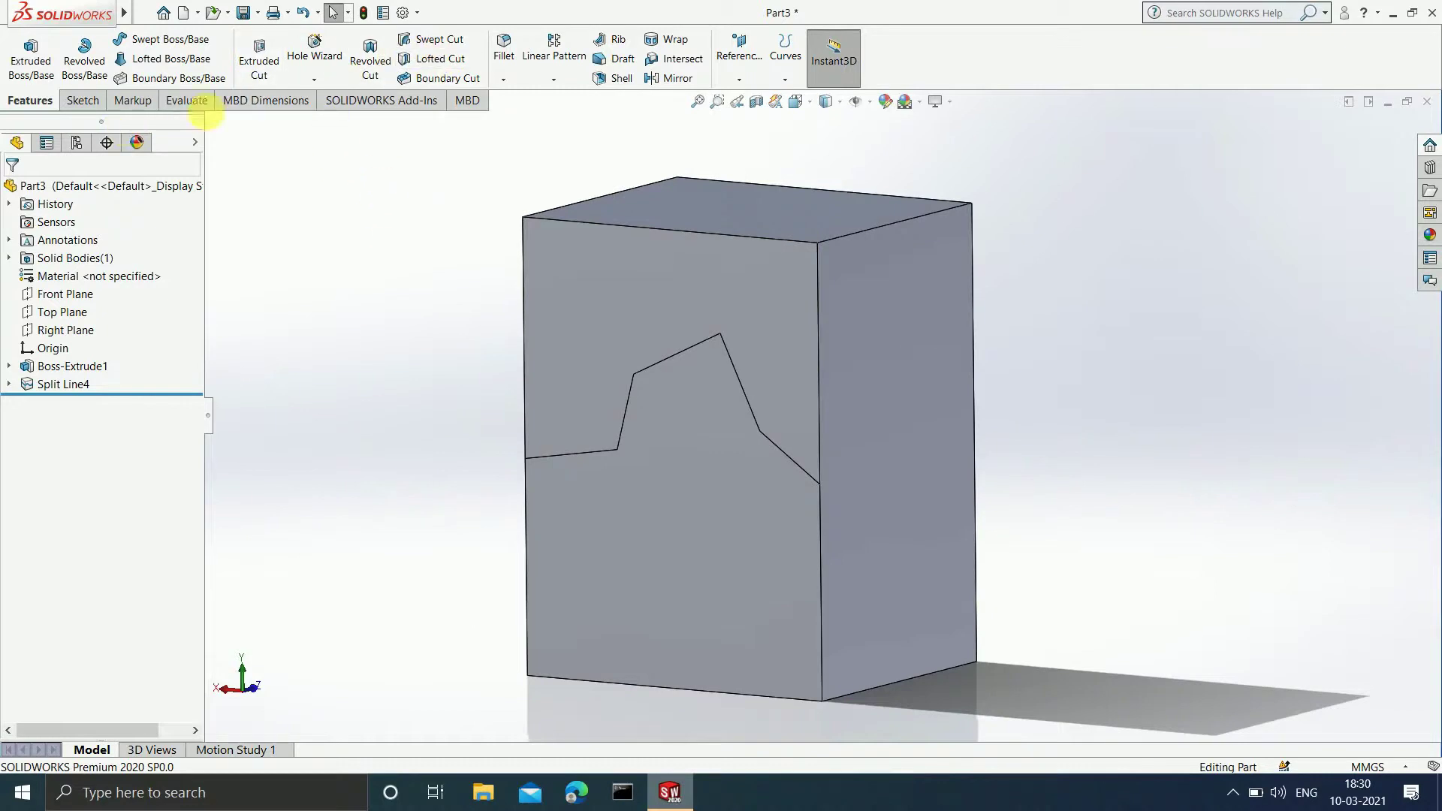
# Start a Step draft with tapered steps, a 5-degree draft angle and the block's top face as direction of pull.
pyautogui.click(601, 60)
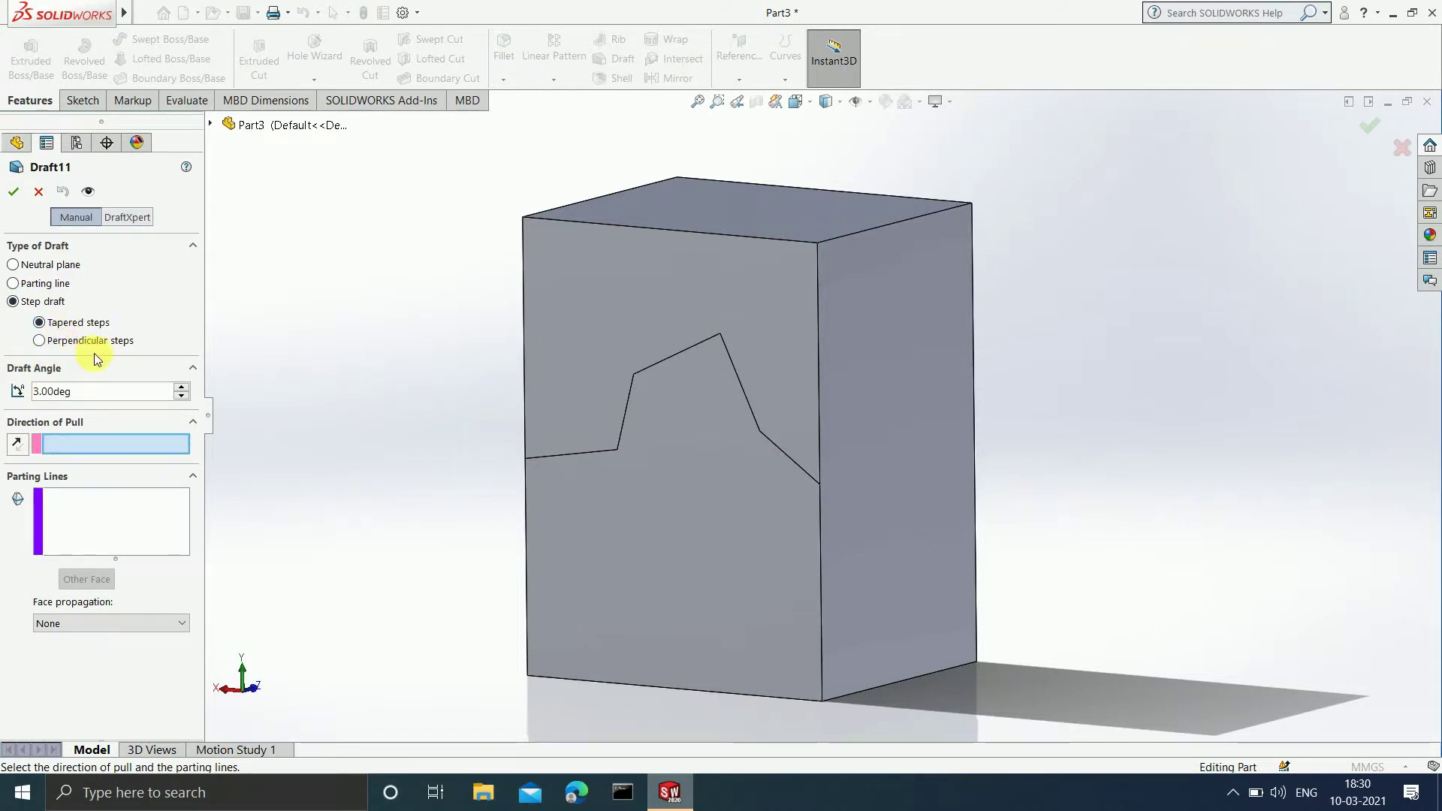
pyautogui.doubleClick(90, 393)
pyautogui.write('5')
pyautogui.press('Return')
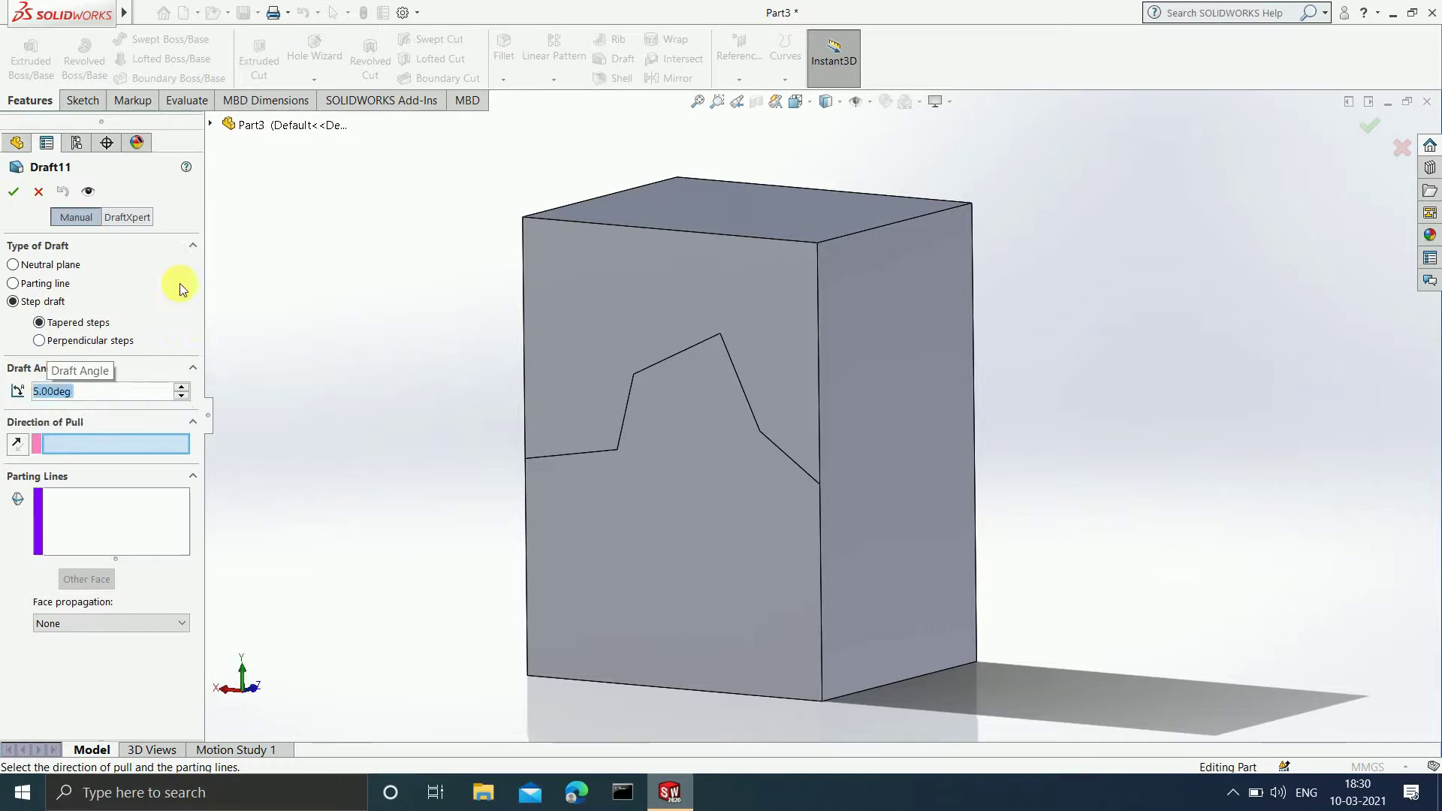
pyautogui.click(151, 443)
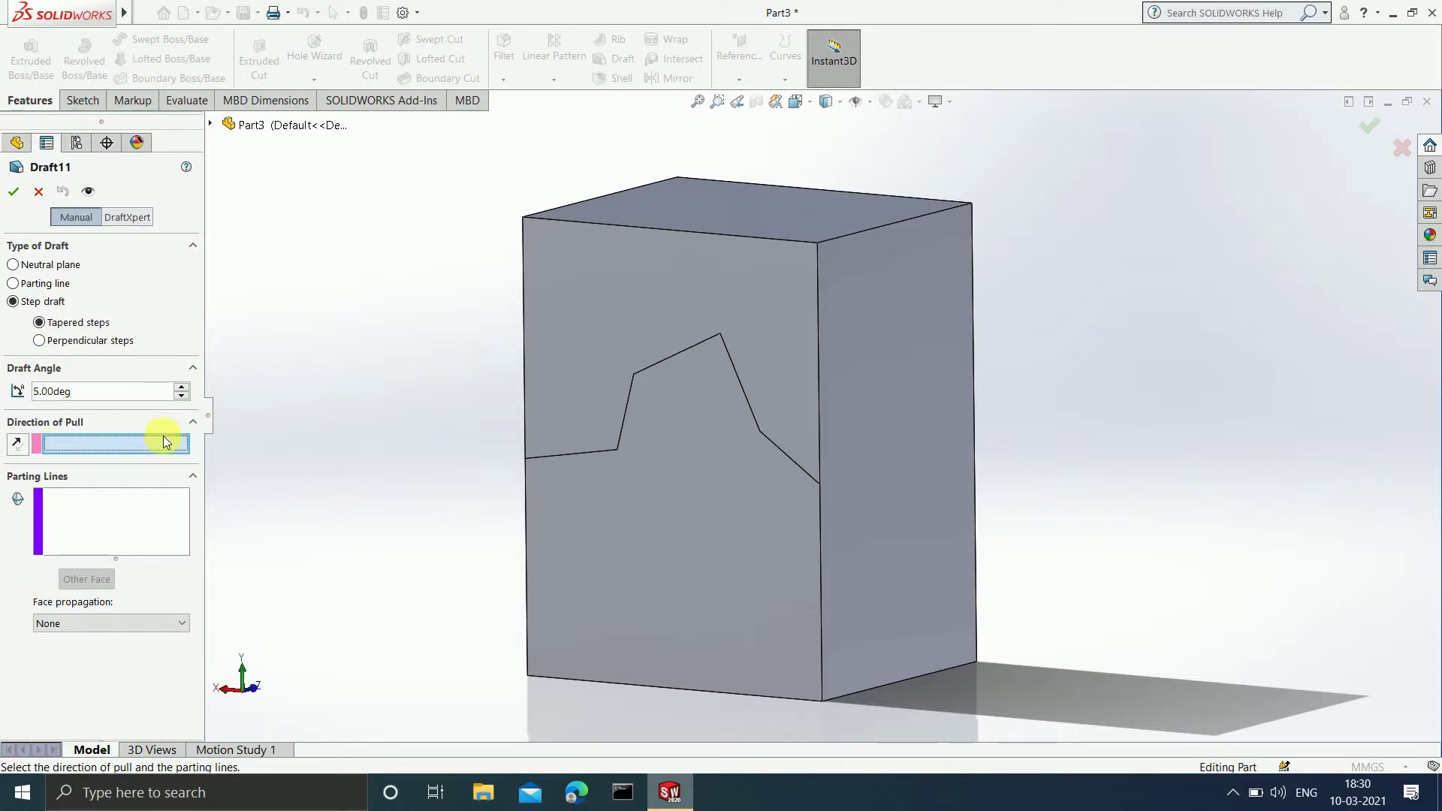
pyautogui.scroll(2, 863, 385)
pyautogui.scroll(-1, 853, 383)
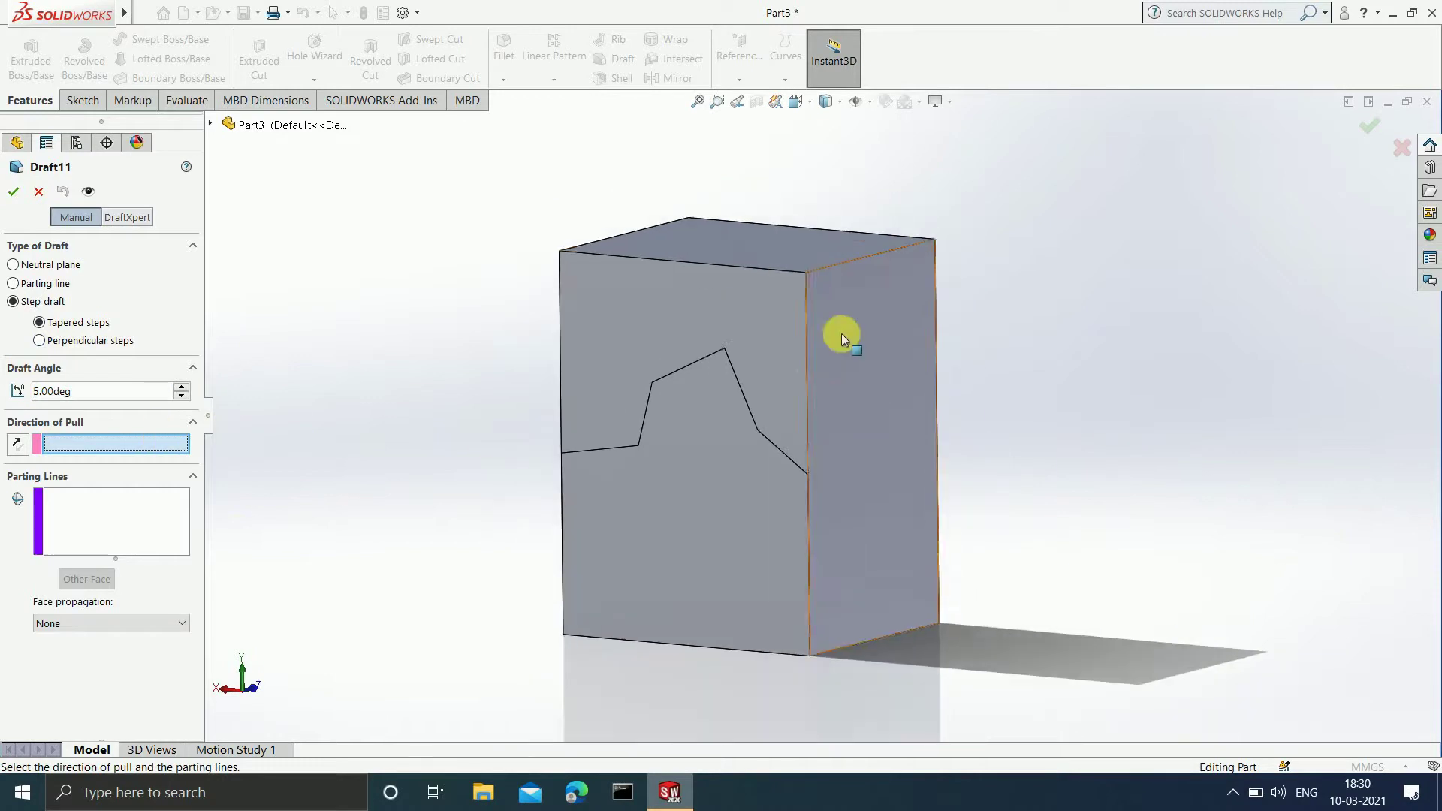
pyautogui.click(813, 247)
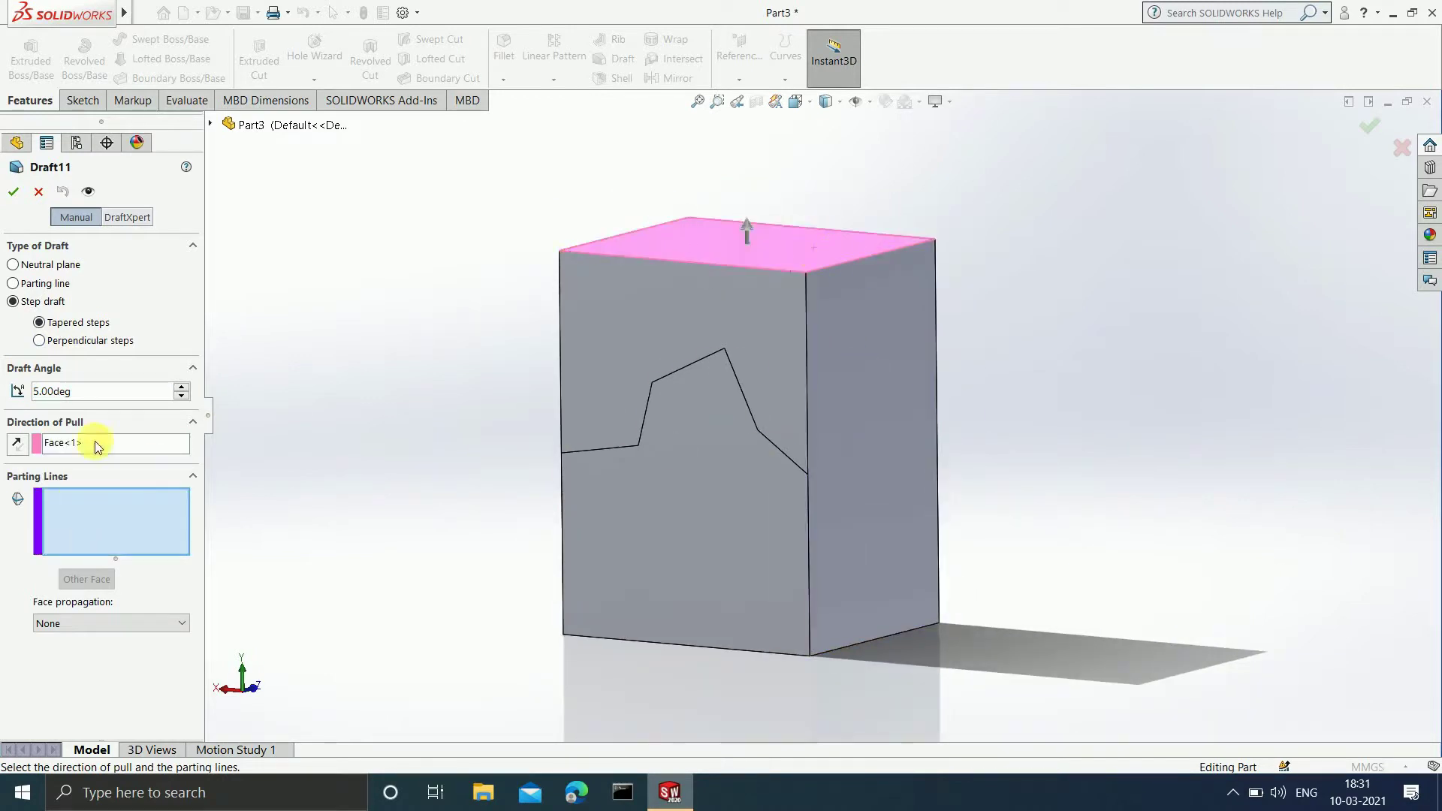
# Choose all five edges of the zigzag split line as the draft's parting lines.
pyautogui.click(597, 448)
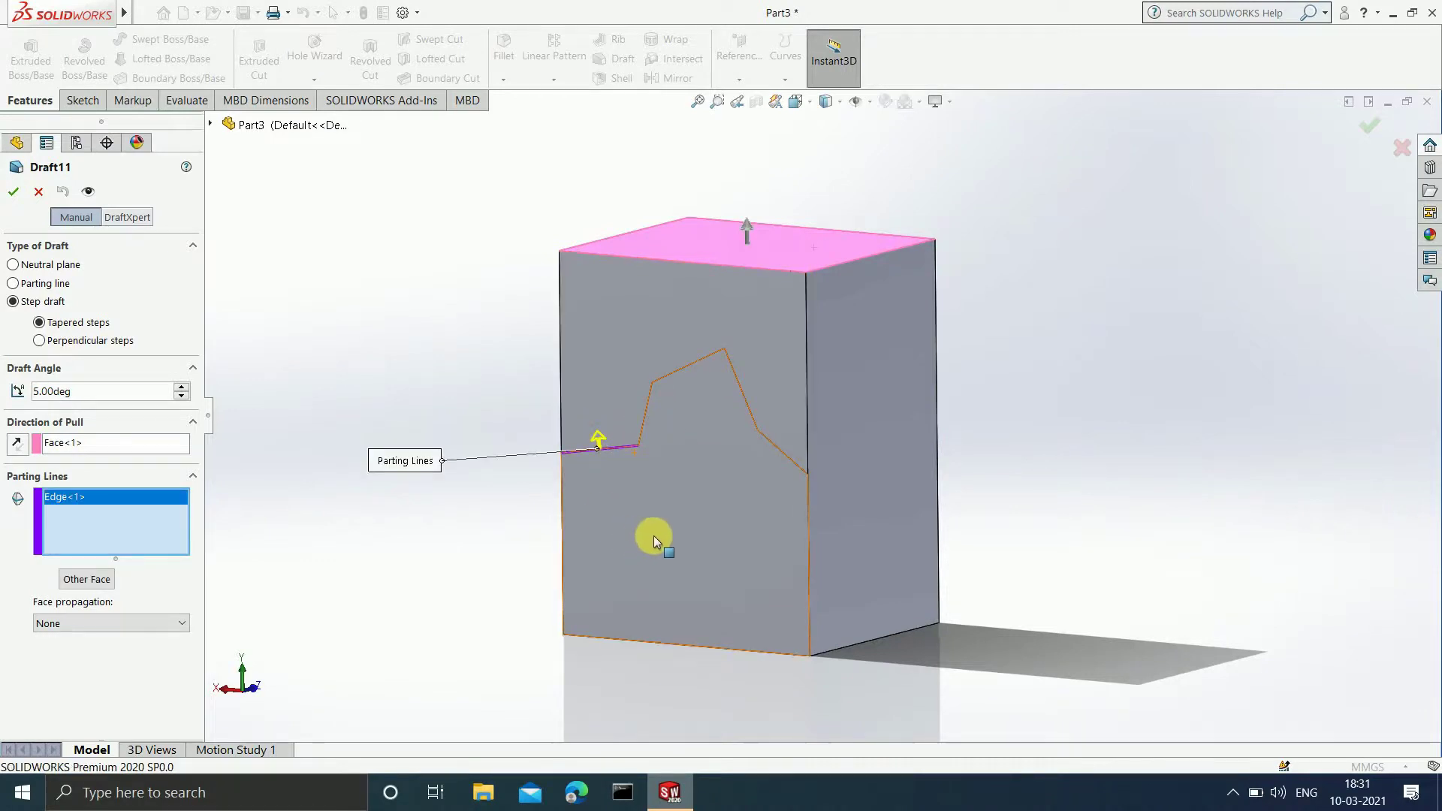
pyautogui.scroll(-4, 678, 428)
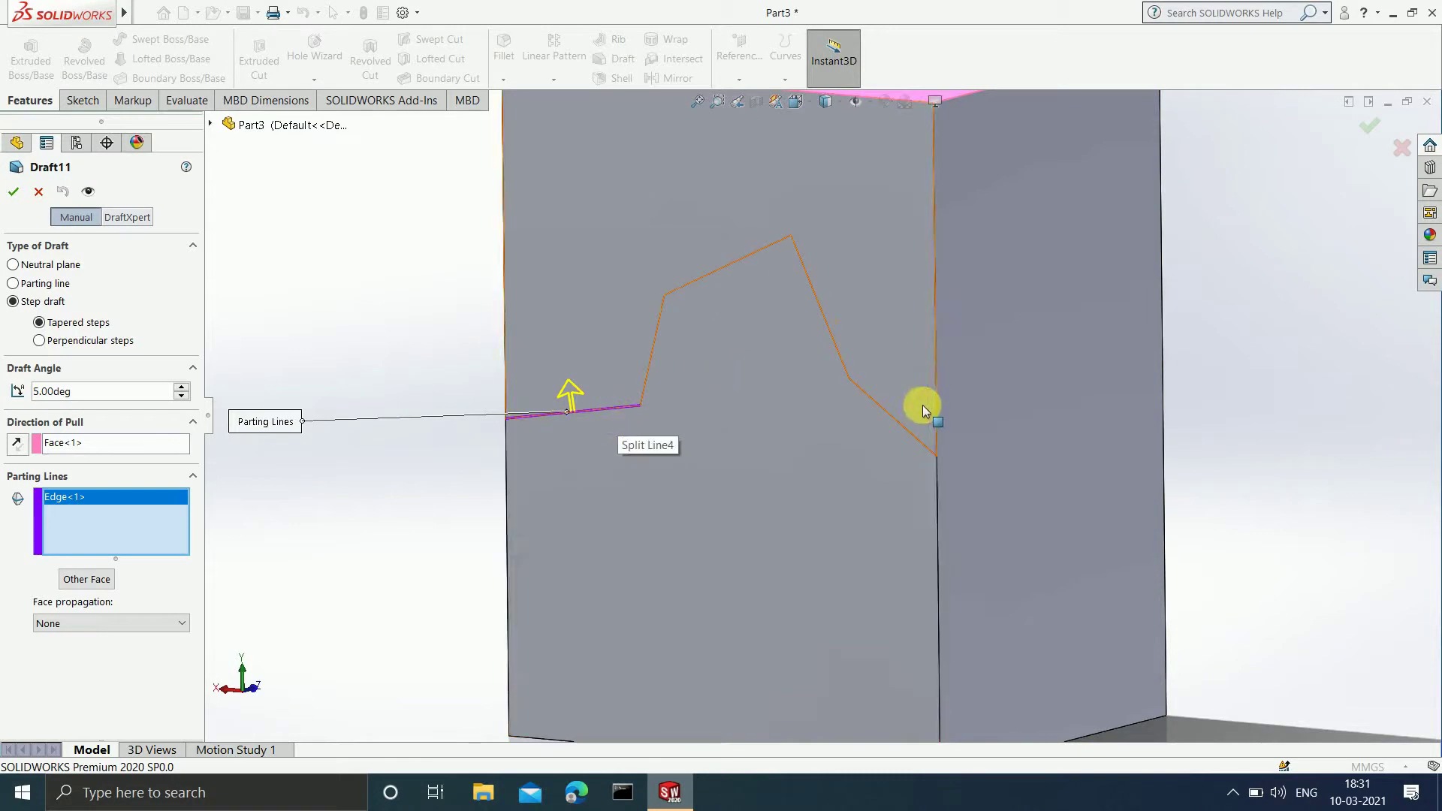
pyautogui.click(653, 345)
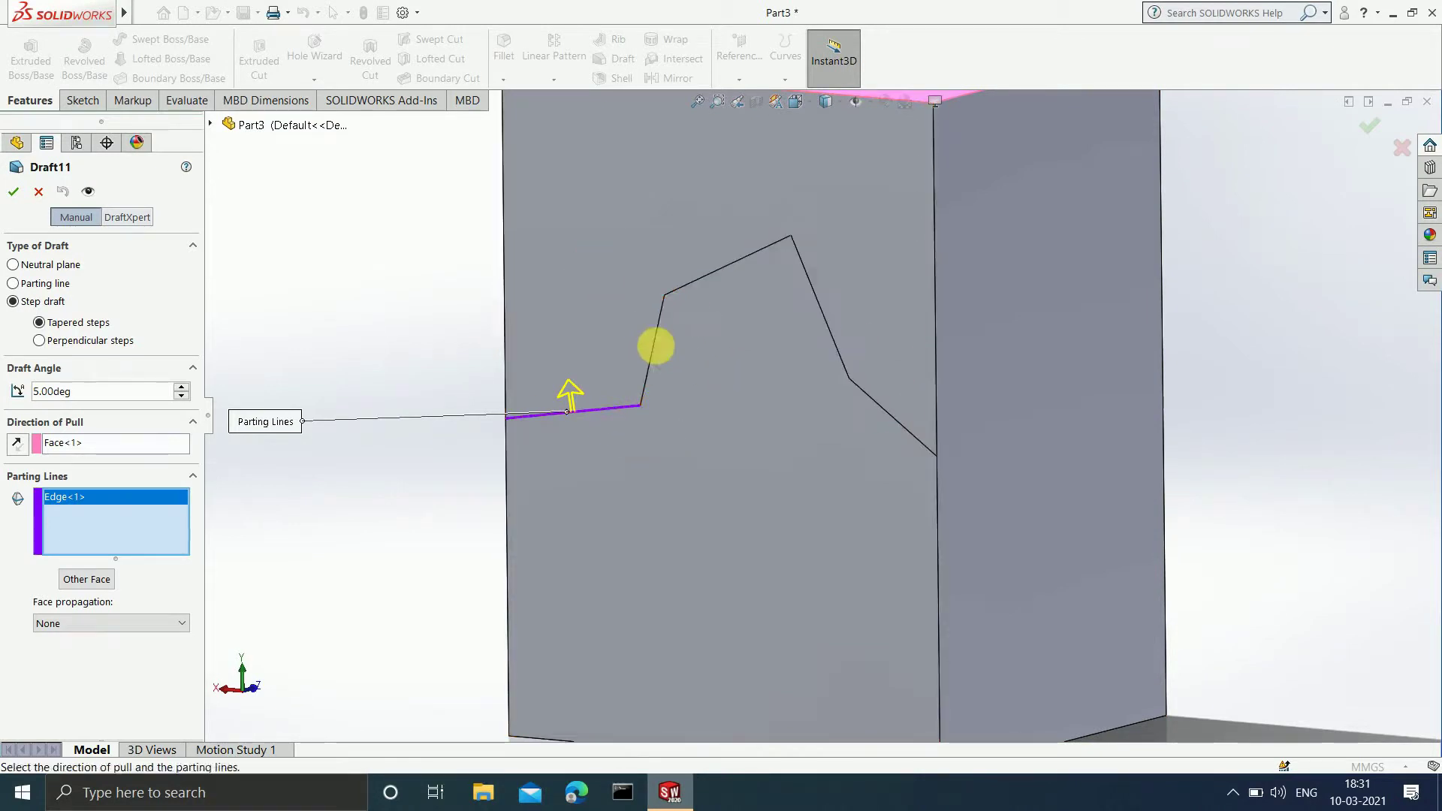
pyautogui.click(706, 277)
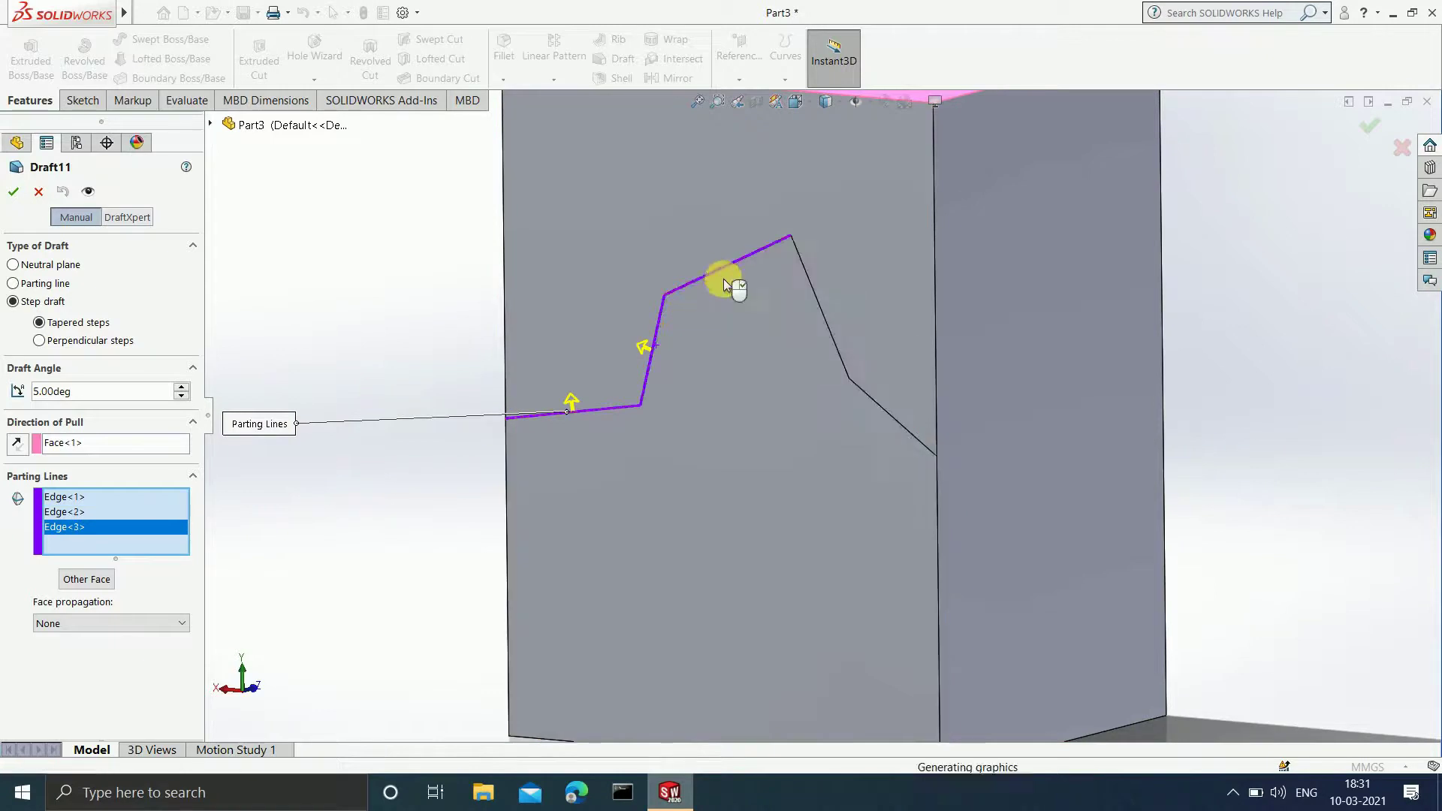
pyautogui.click(832, 335)
pyautogui.click(874, 405)
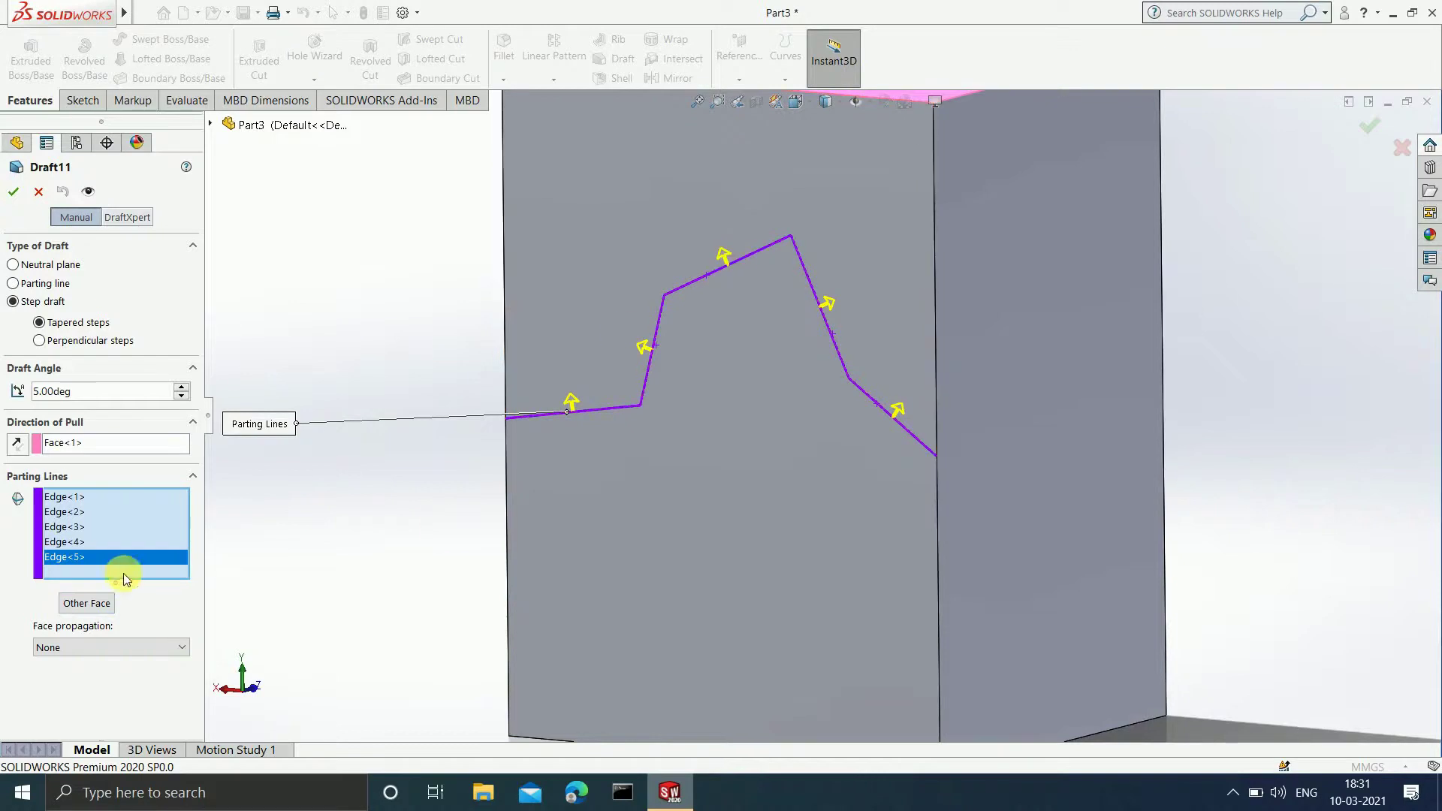
# Switch the last zigzag edge's draft side to the other face and back again.
pyautogui.click(86, 608)
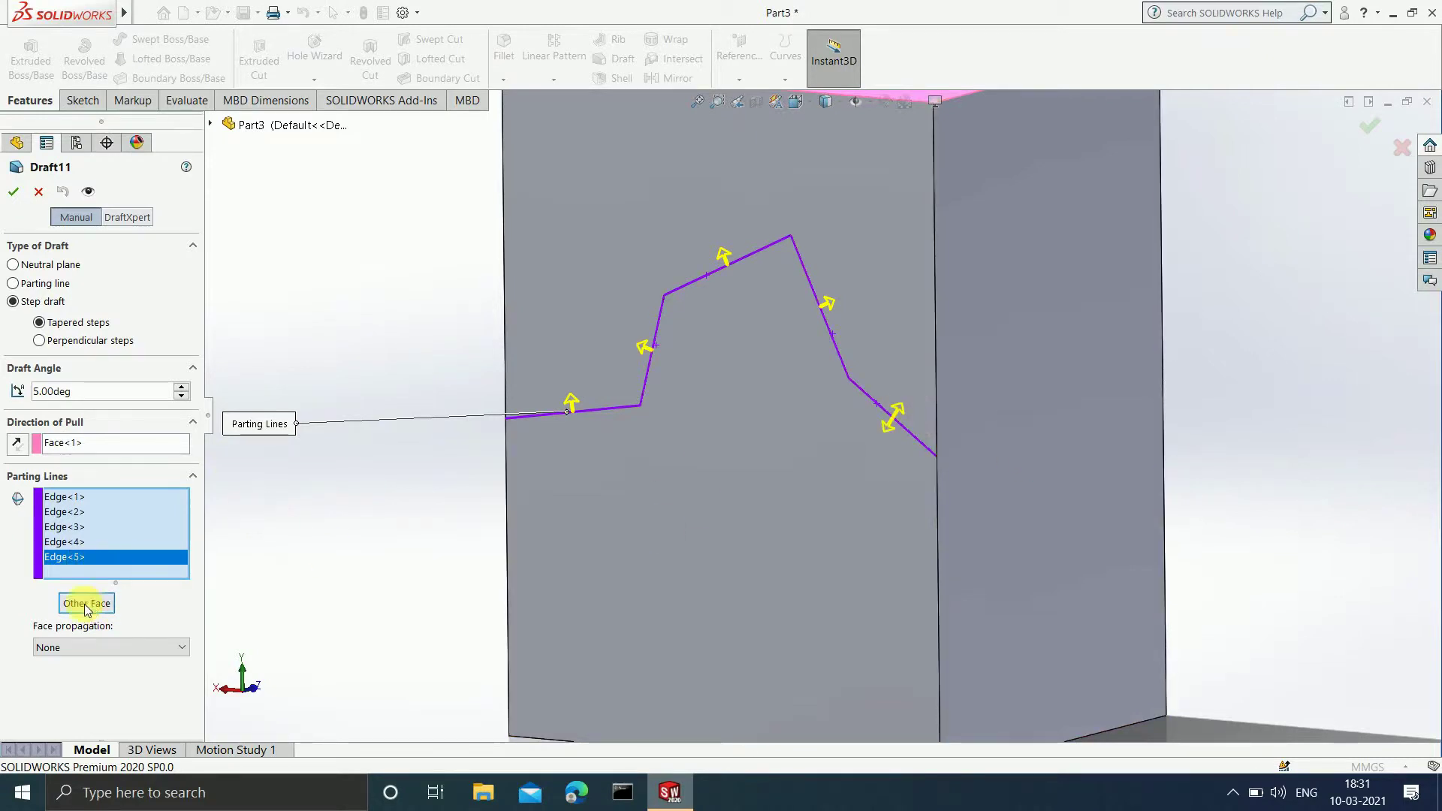
pyautogui.click(100, 538)
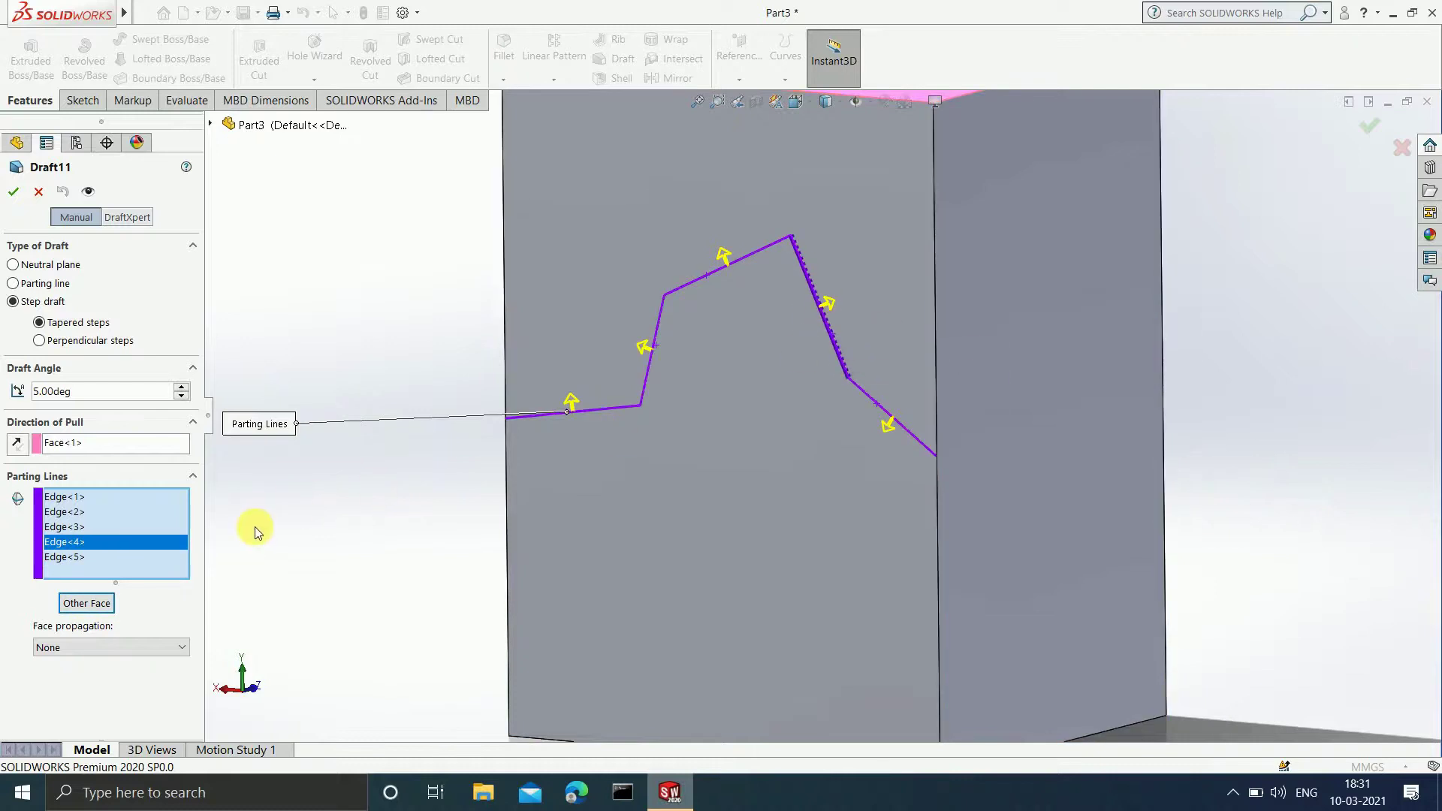
pyautogui.click(133, 559)
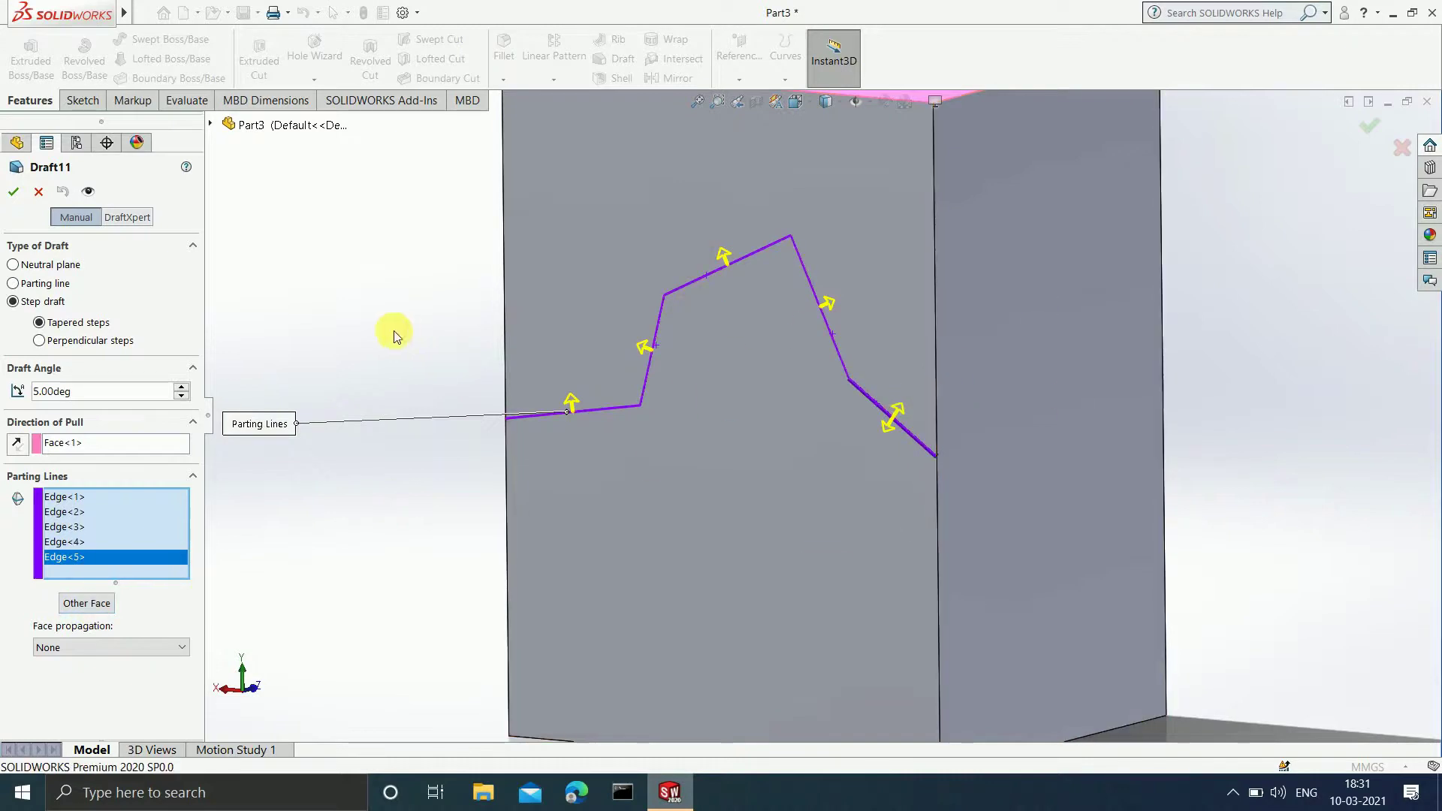
# Accept the tapered step draft and examine the stepped faces along the zigzag line from below.
pyautogui.scroll(-1, 288, 324)
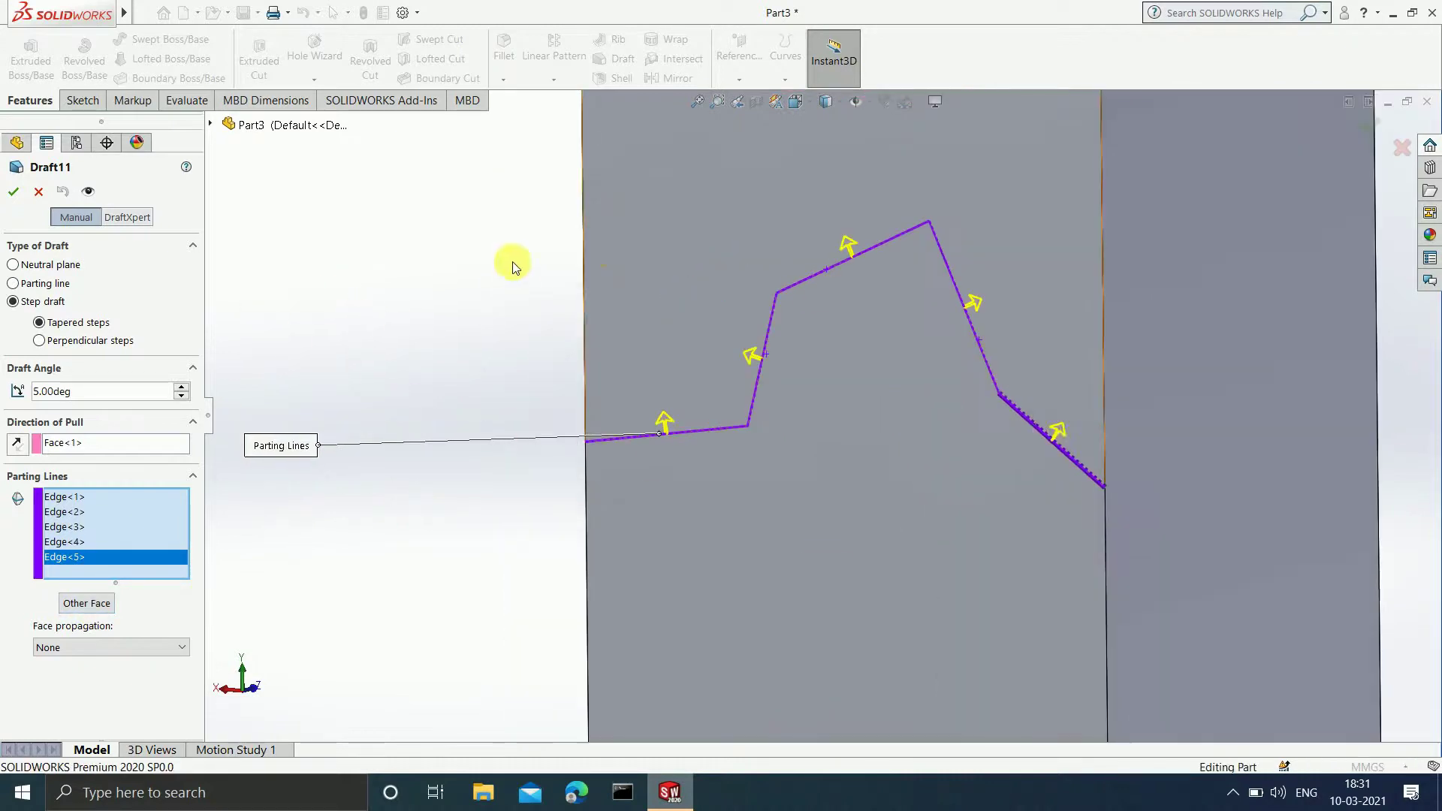
pyautogui.scroll(2, 1120, 479)
pyautogui.scroll(2, 983, 358)
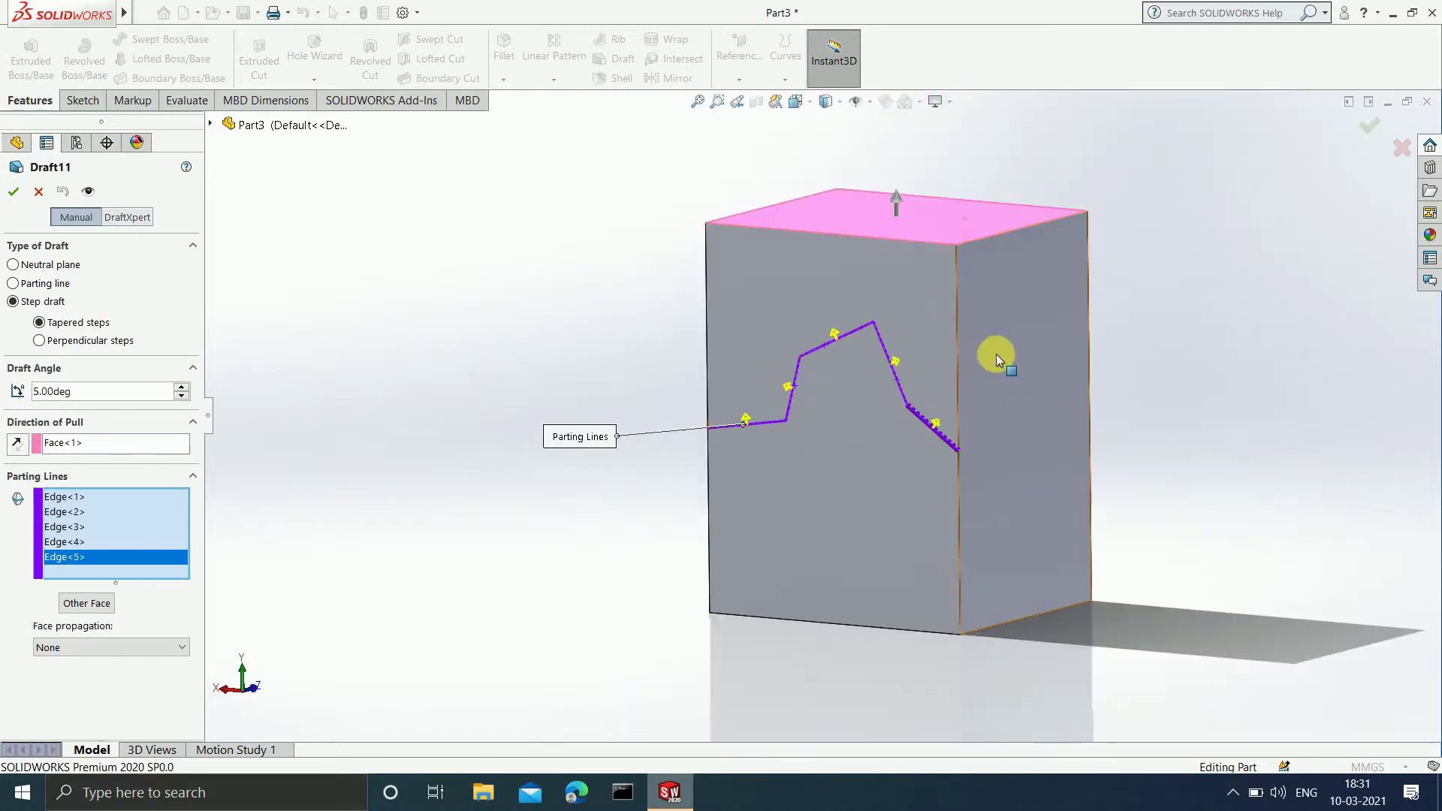
pyautogui.click(14, 191)
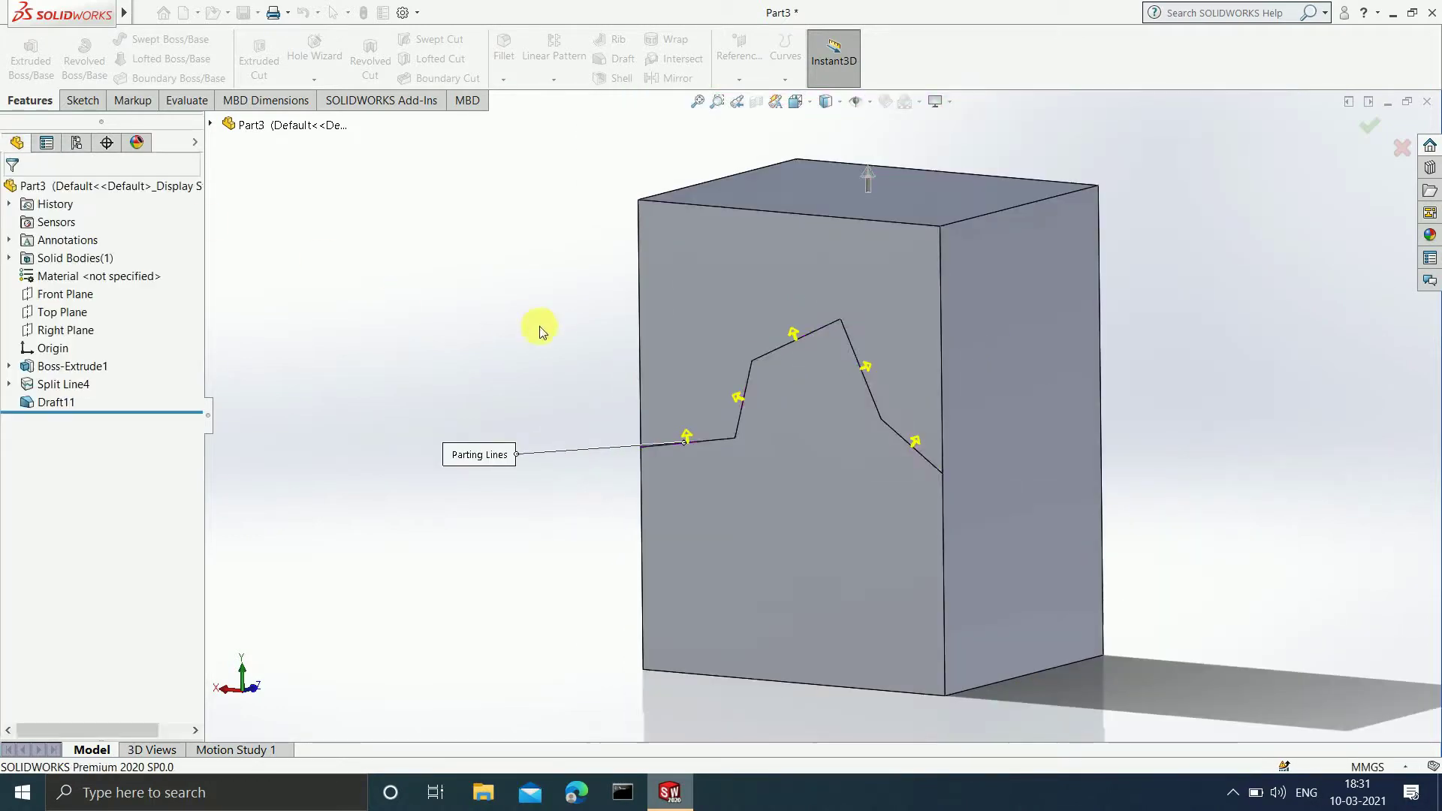
pyautogui.moveTo(844, 416); pyautogui.dragTo(869, 214, button='middle')
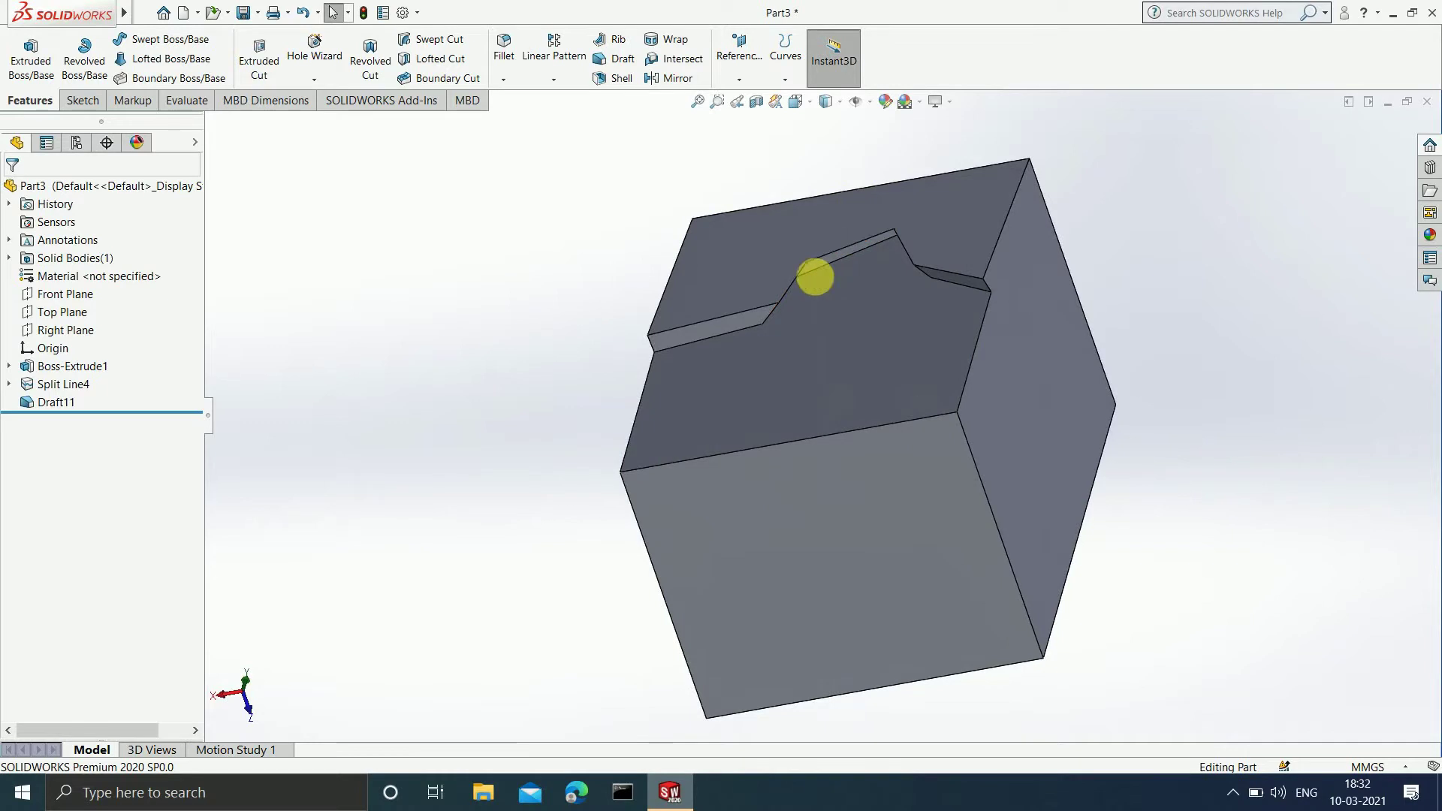
pyautogui.moveTo(824, 443); pyautogui.dragTo(811, 512, button='middle')
pyautogui.scroll(-6, 814, 315)
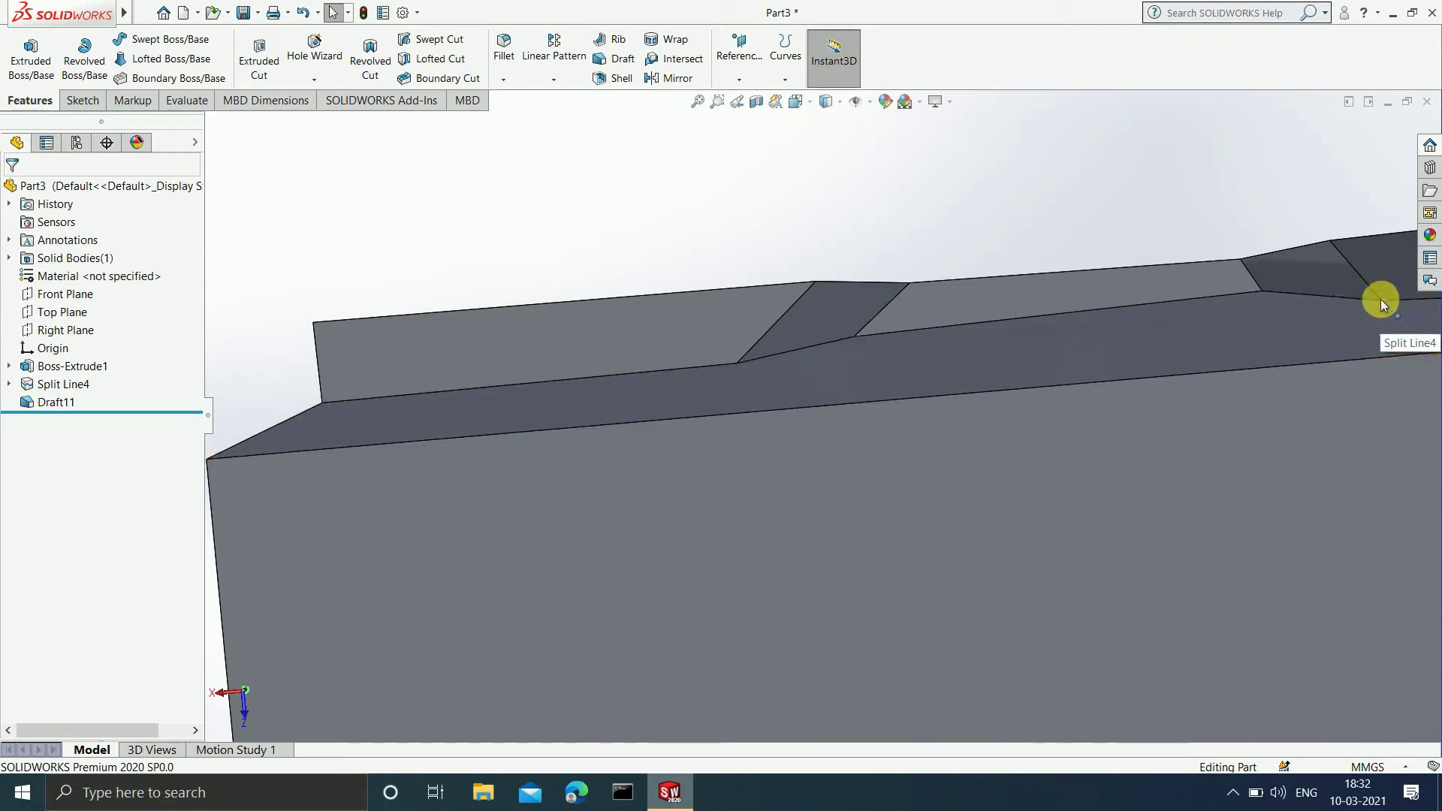
pyautogui.press('z')
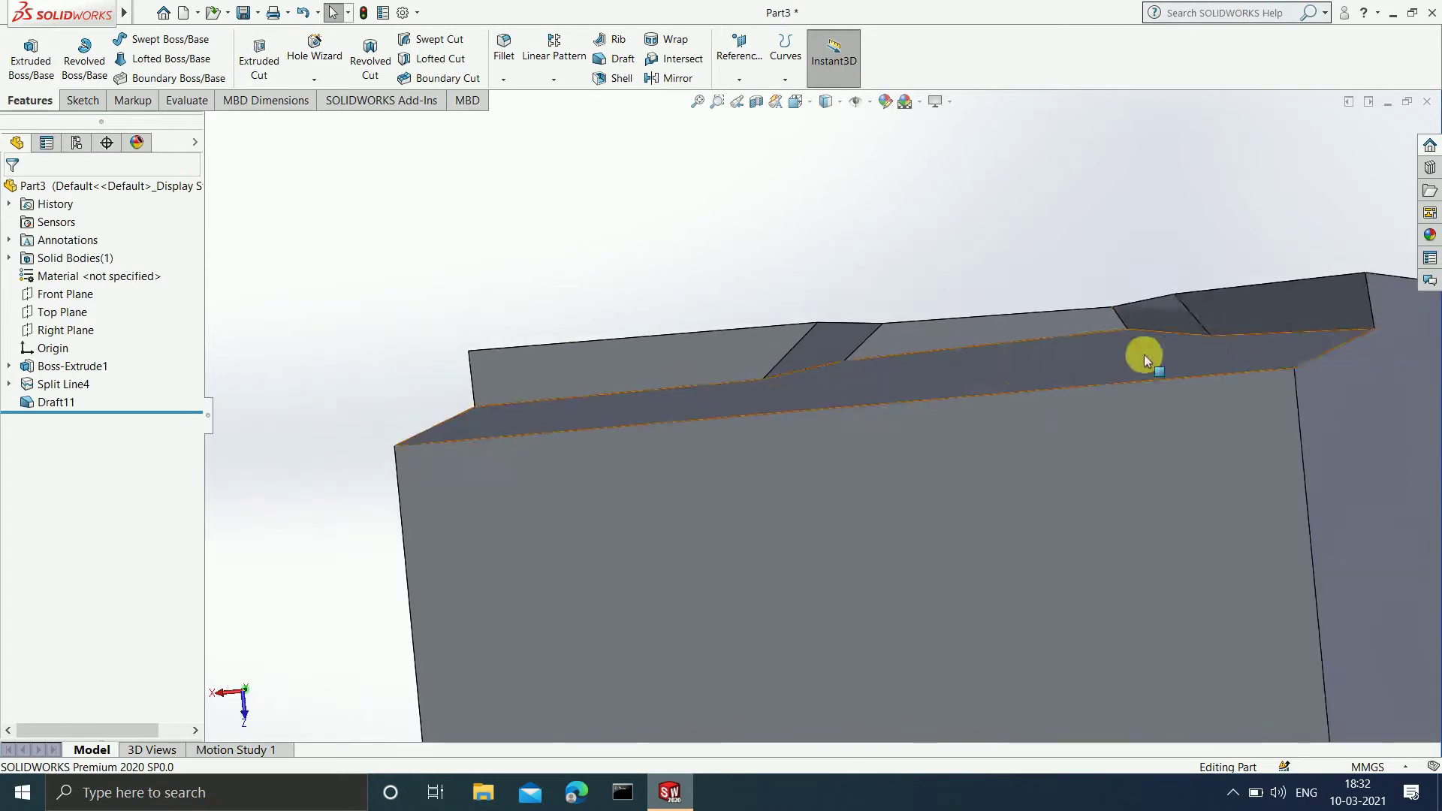
pyautogui.press('z')
pyautogui.moveTo(1121, 375); pyautogui.dragTo(1124, 470, button='middle')
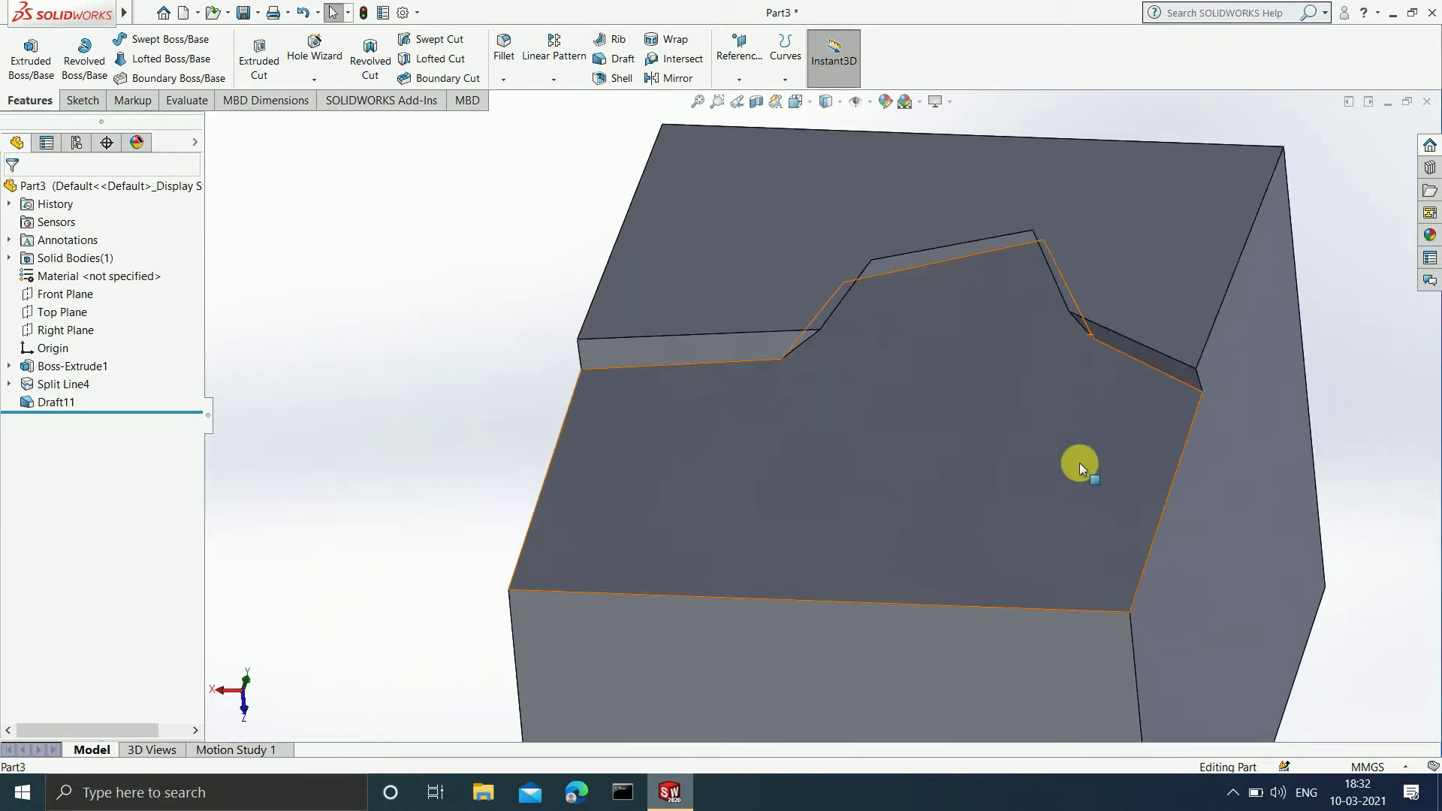
# Change the step draft to perpendicular steps and examine the stepped faces along the zigzag line.
pyautogui.click(57, 401)
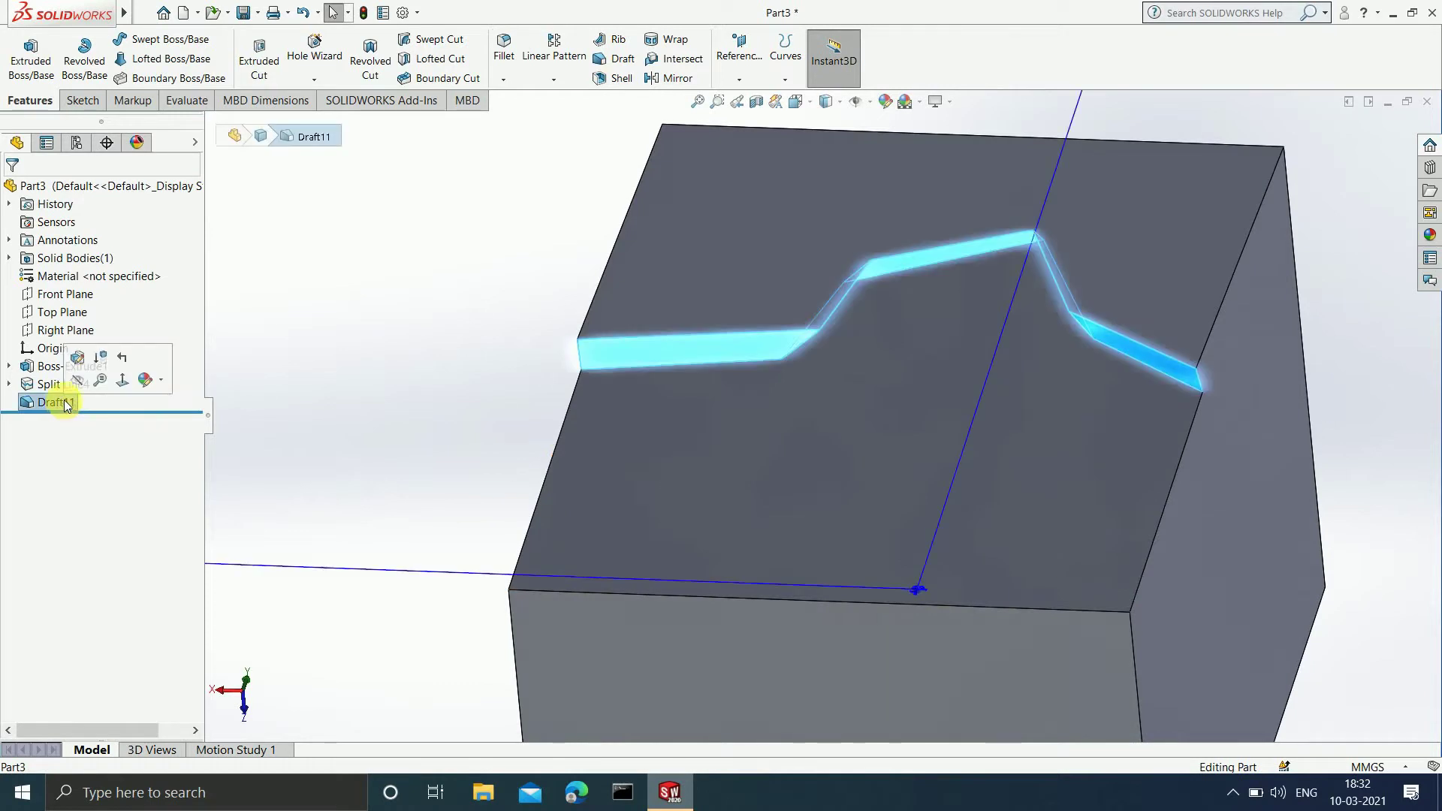
pyautogui.click(75, 356)
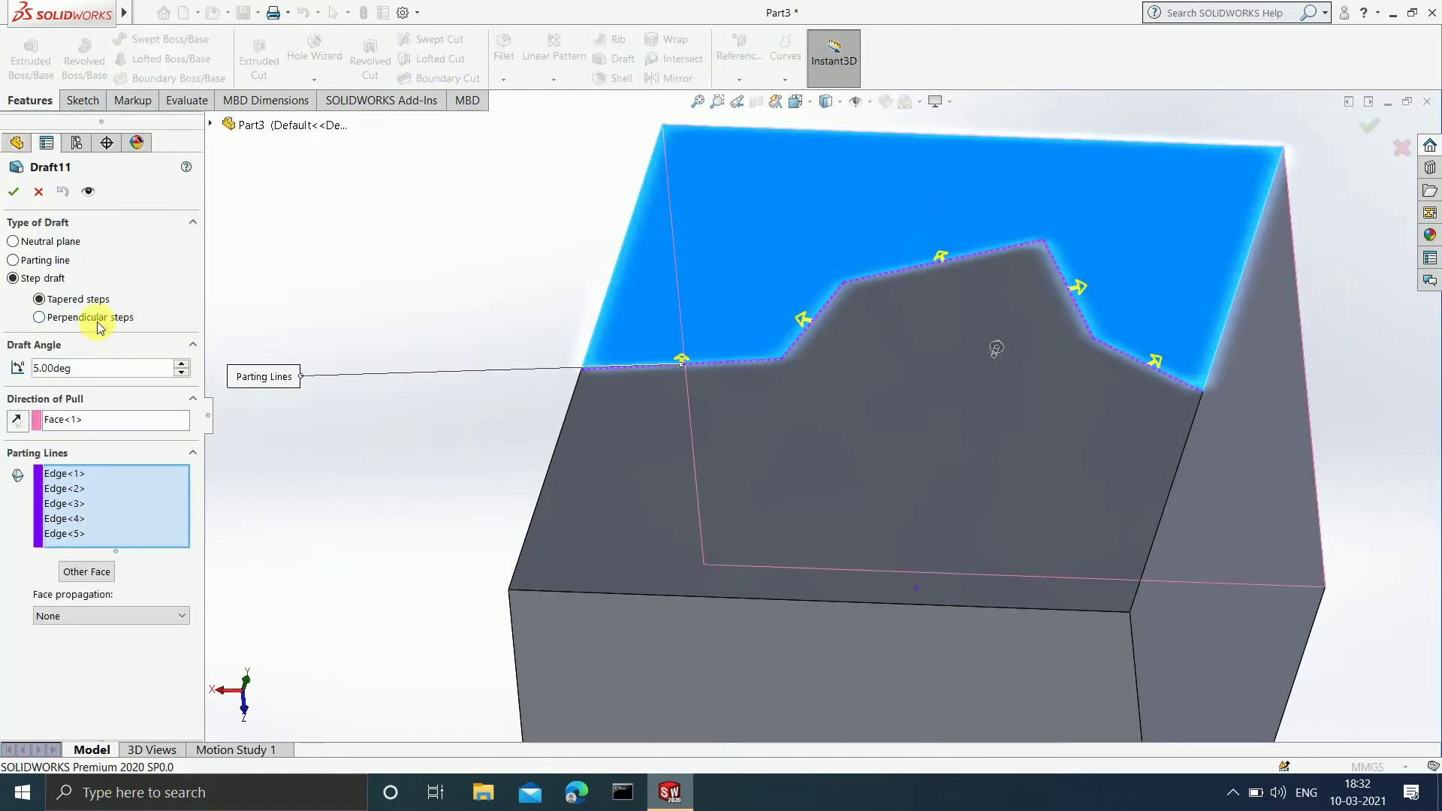
pyautogui.click(94, 317)
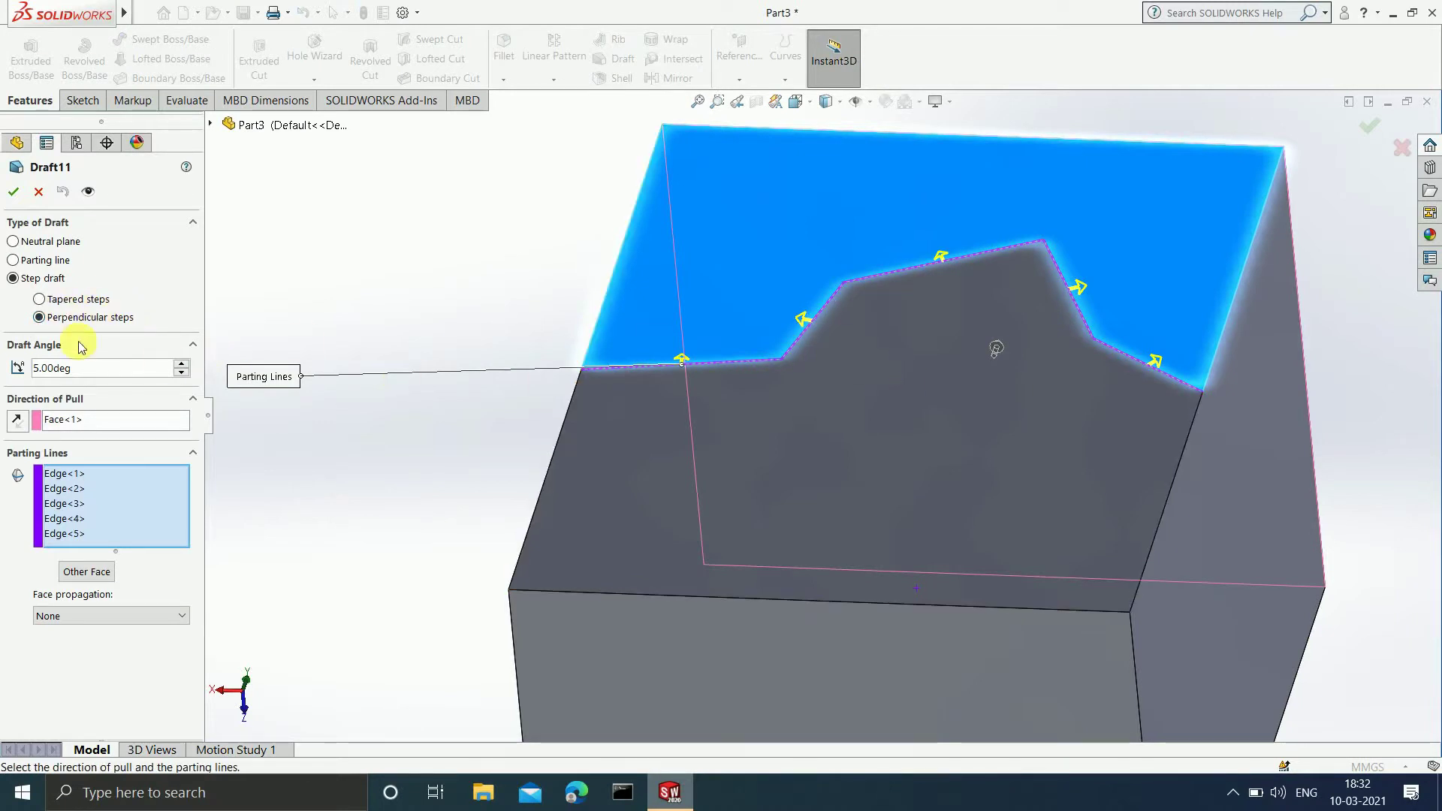
pyautogui.click(12, 197)
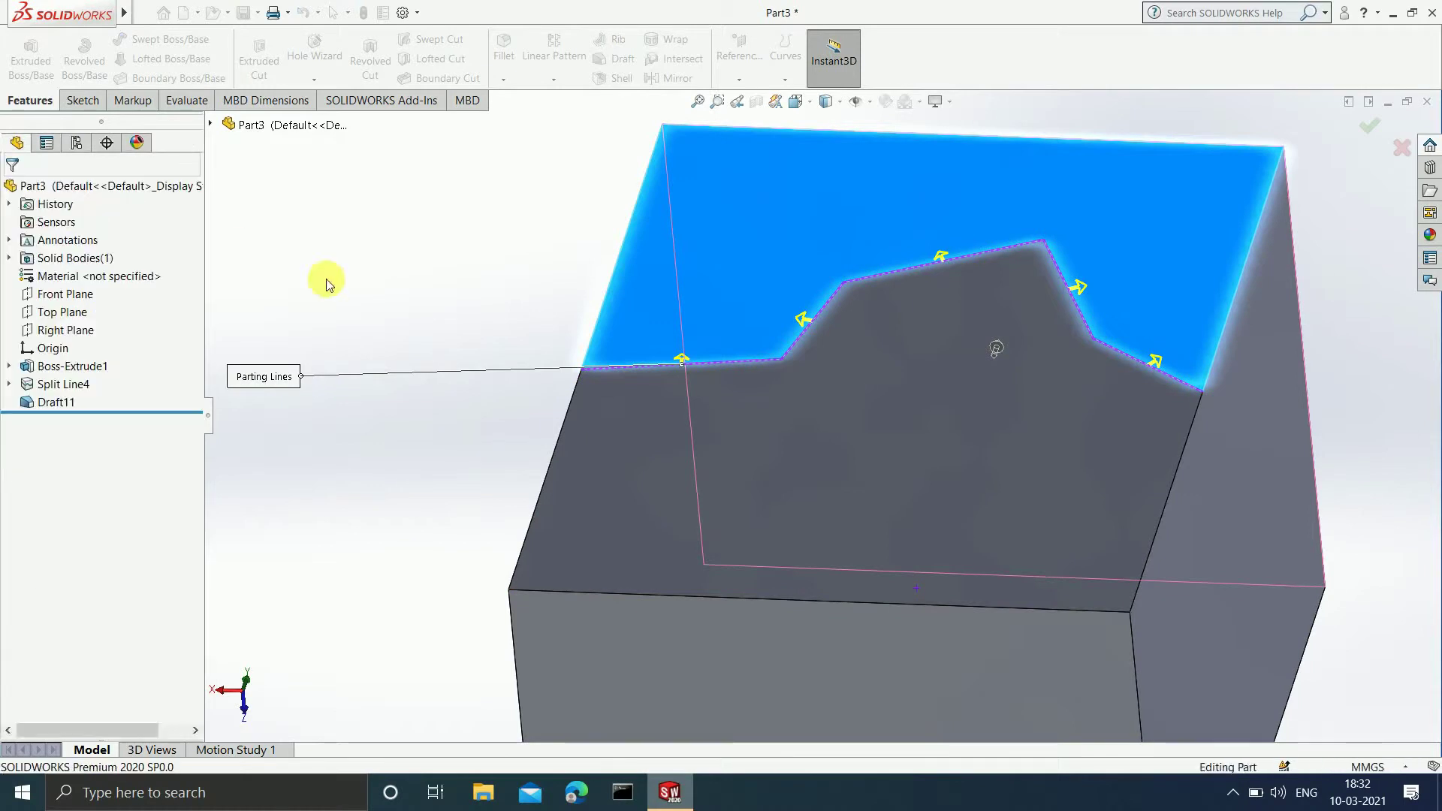
pyautogui.moveTo(917, 457); pyautogui.dragTo(879, 325, button='middle')
pyautogui.moveTo(718, 445); pyautogui.dragTo(859, 547, button='middle')
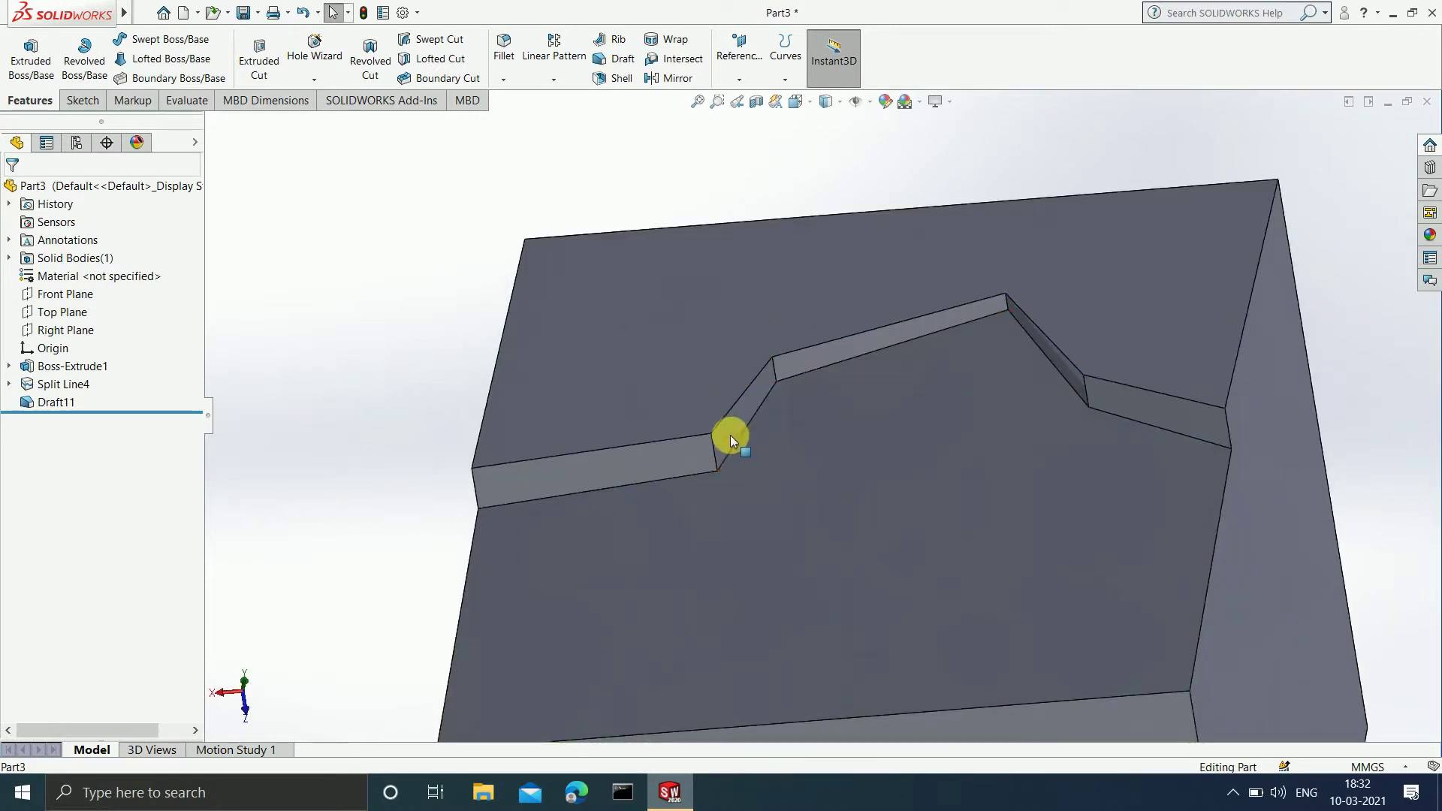
pyautogui.click(843, 533)
pyautogui.click(1338, 413)
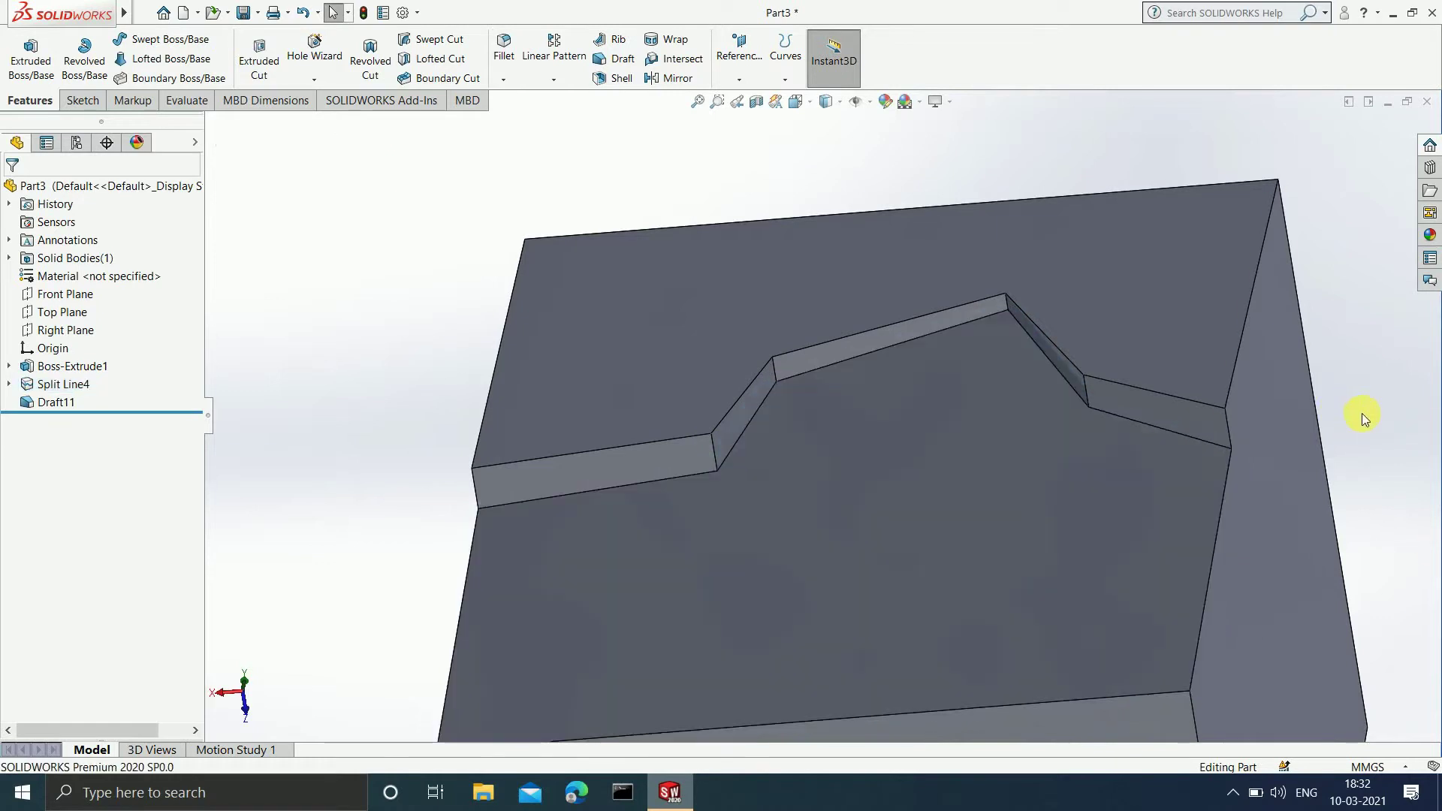
pyautogui.scroll(3, 940, 485)
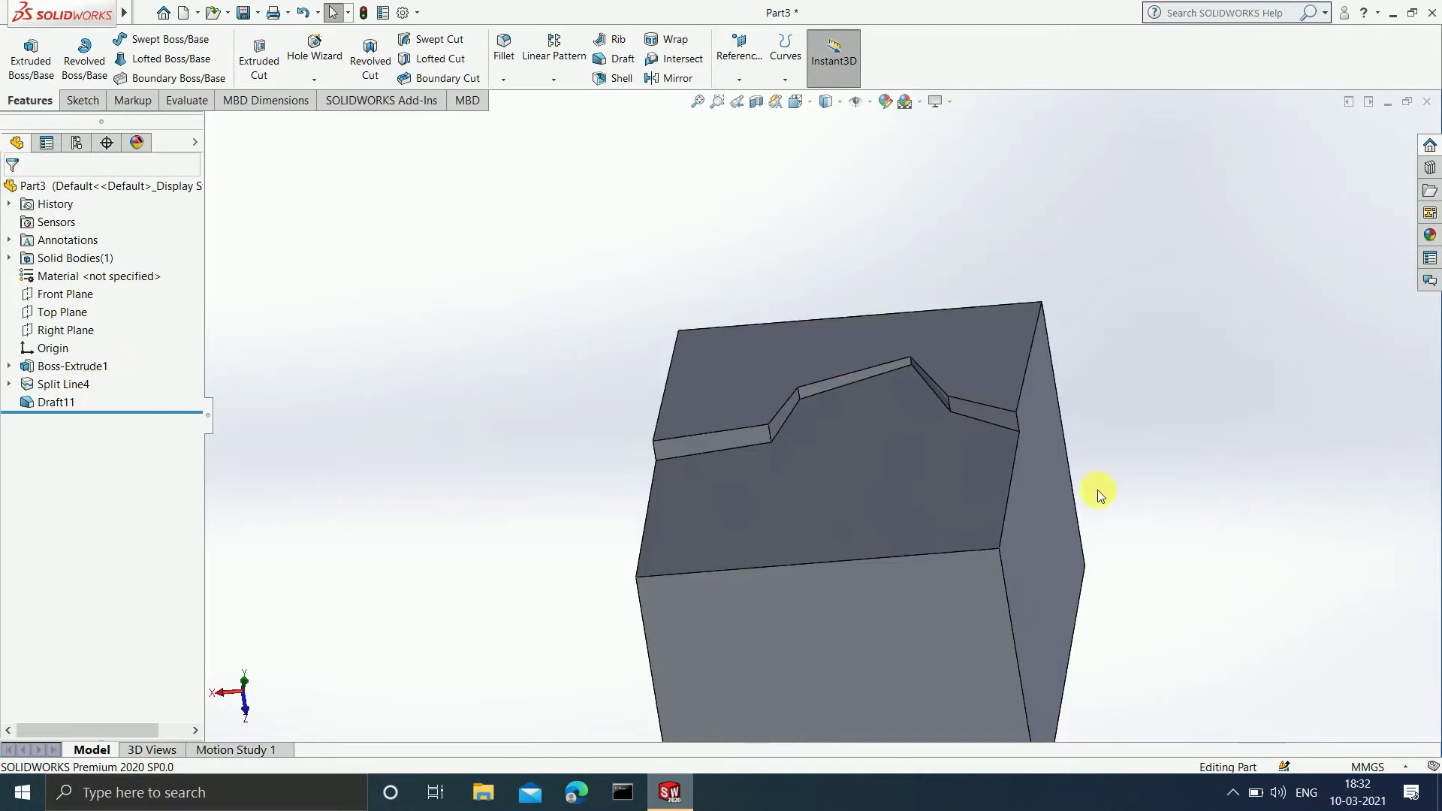
pyautogui.scroll(2, 921, 542)
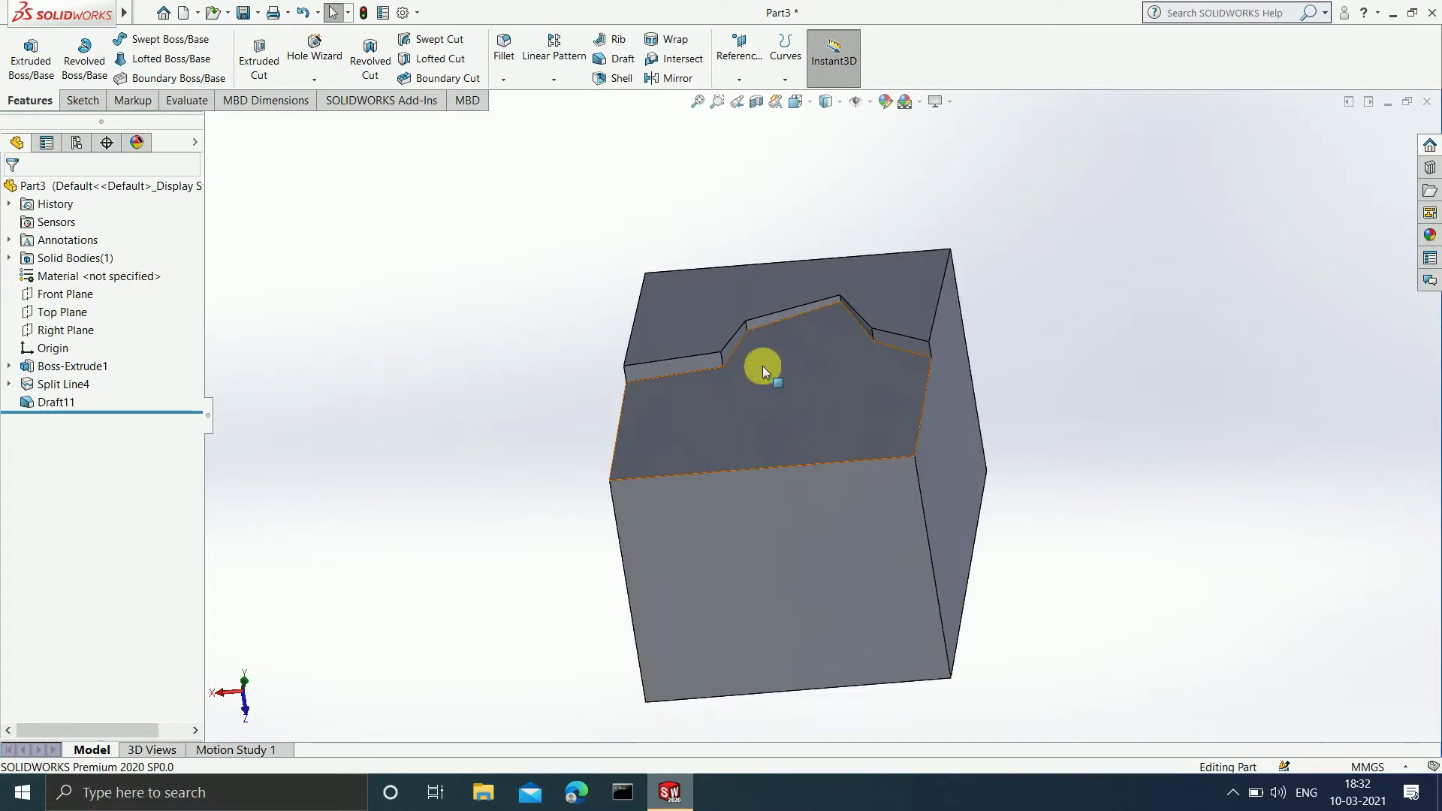
# Delete the step draft feature from the block.
pyautogui.click(56, 402)
pyautogui.rightClick(71, 405)
pyautogui.click(107, 484)
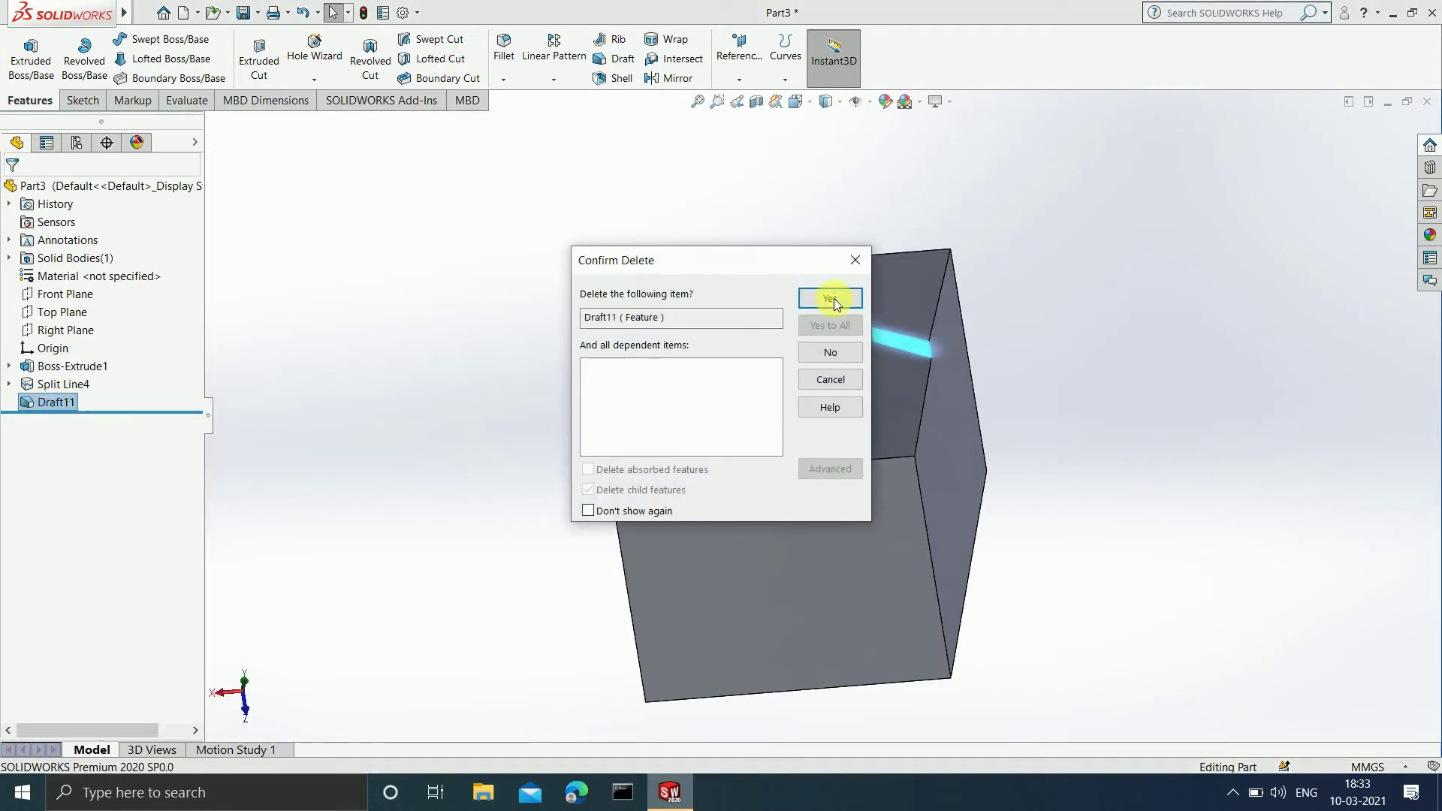
pyautogui.click(830, 300)
# Create a 5-degree parting line draft on the block, using the top face as pull direction and one of its edges as parting line.
pyautogui.moveTo(947, 409); pyautogui.dragTo(834, 418)
pyautogui.press('Escape')
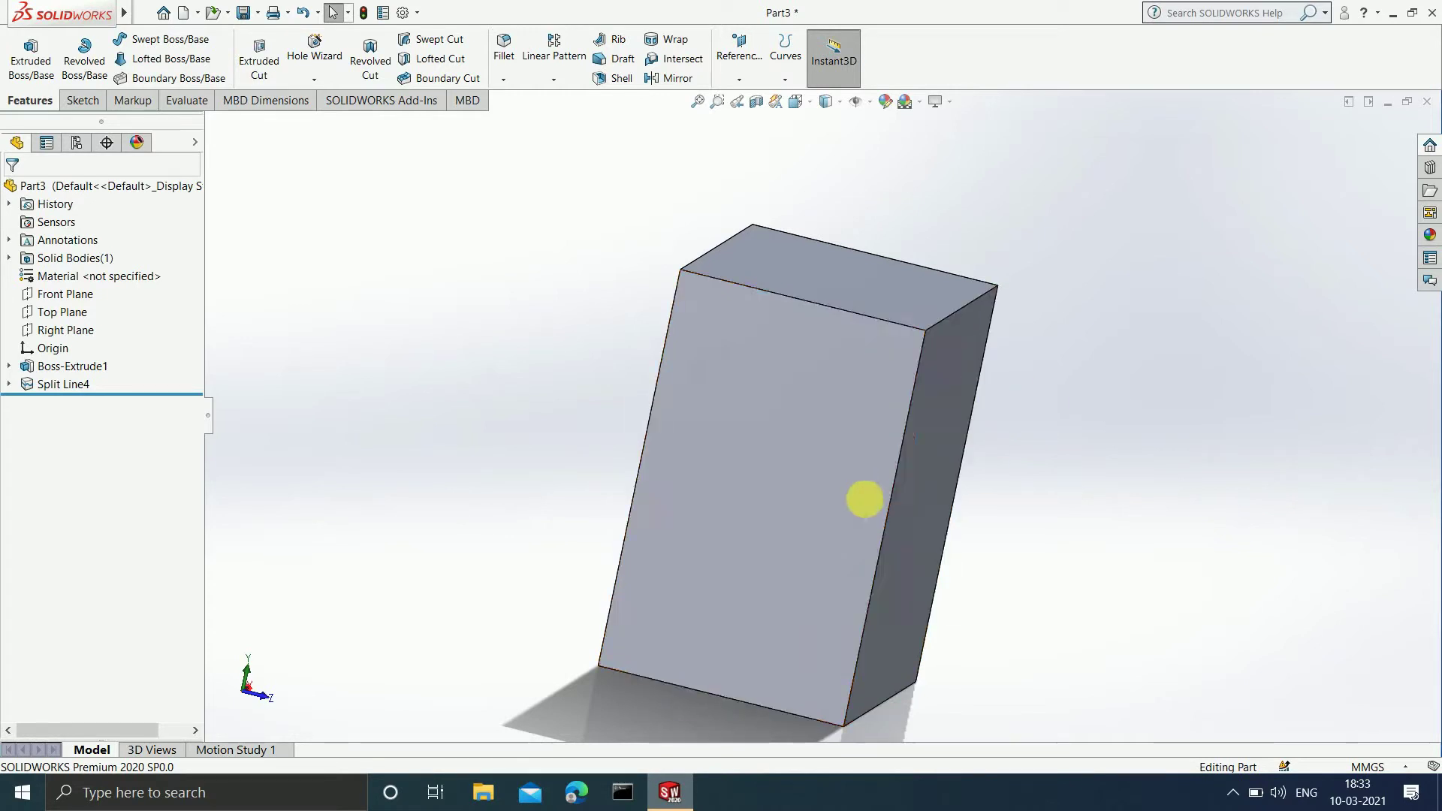
pyautogui.scroll(2, 847, 507)
pyautogui.scroll(-2, 856, 386)
pyautogui.moveTo(815, 418); pyautogui.dragTo(817, 459, button='middle')
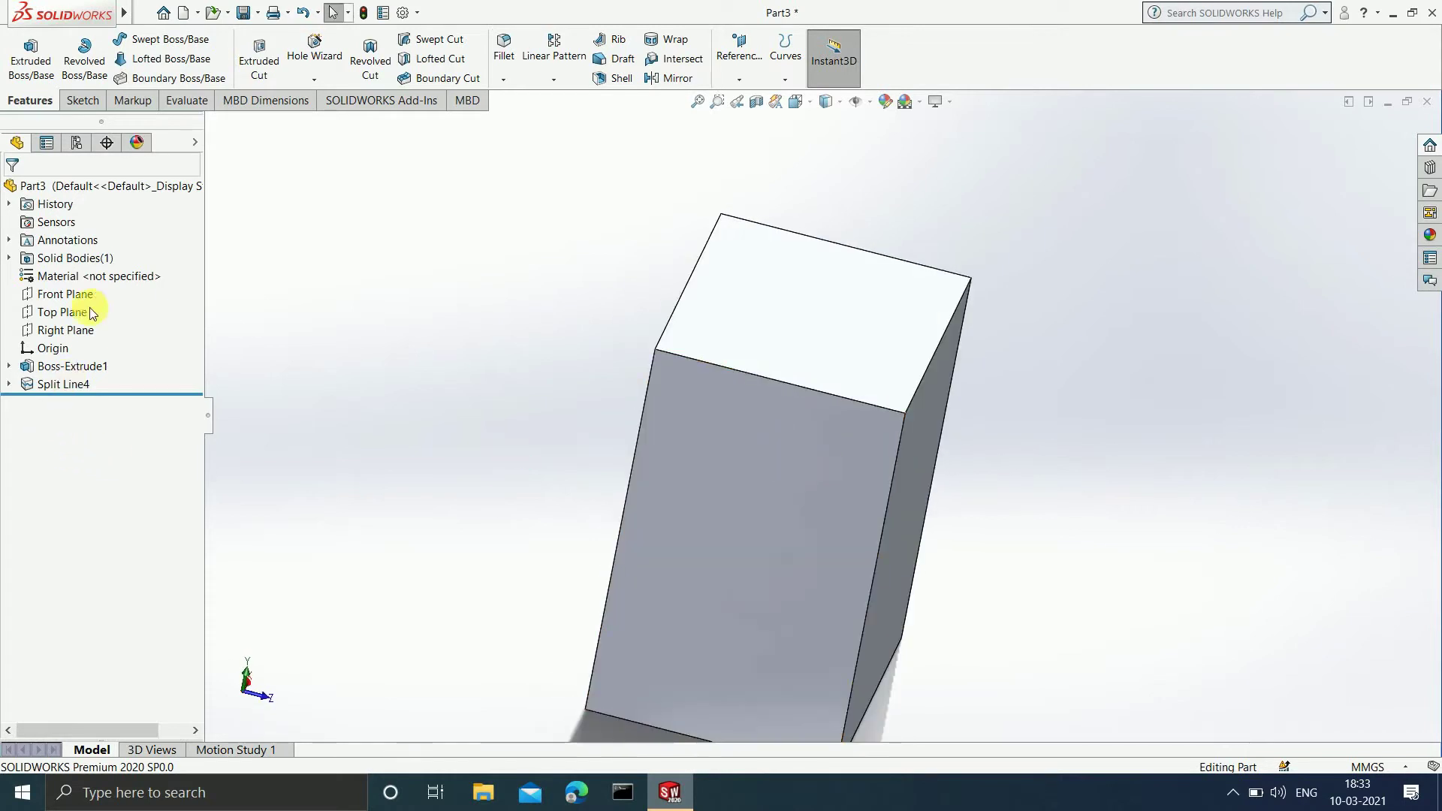
pyautogui.click(614, 60)
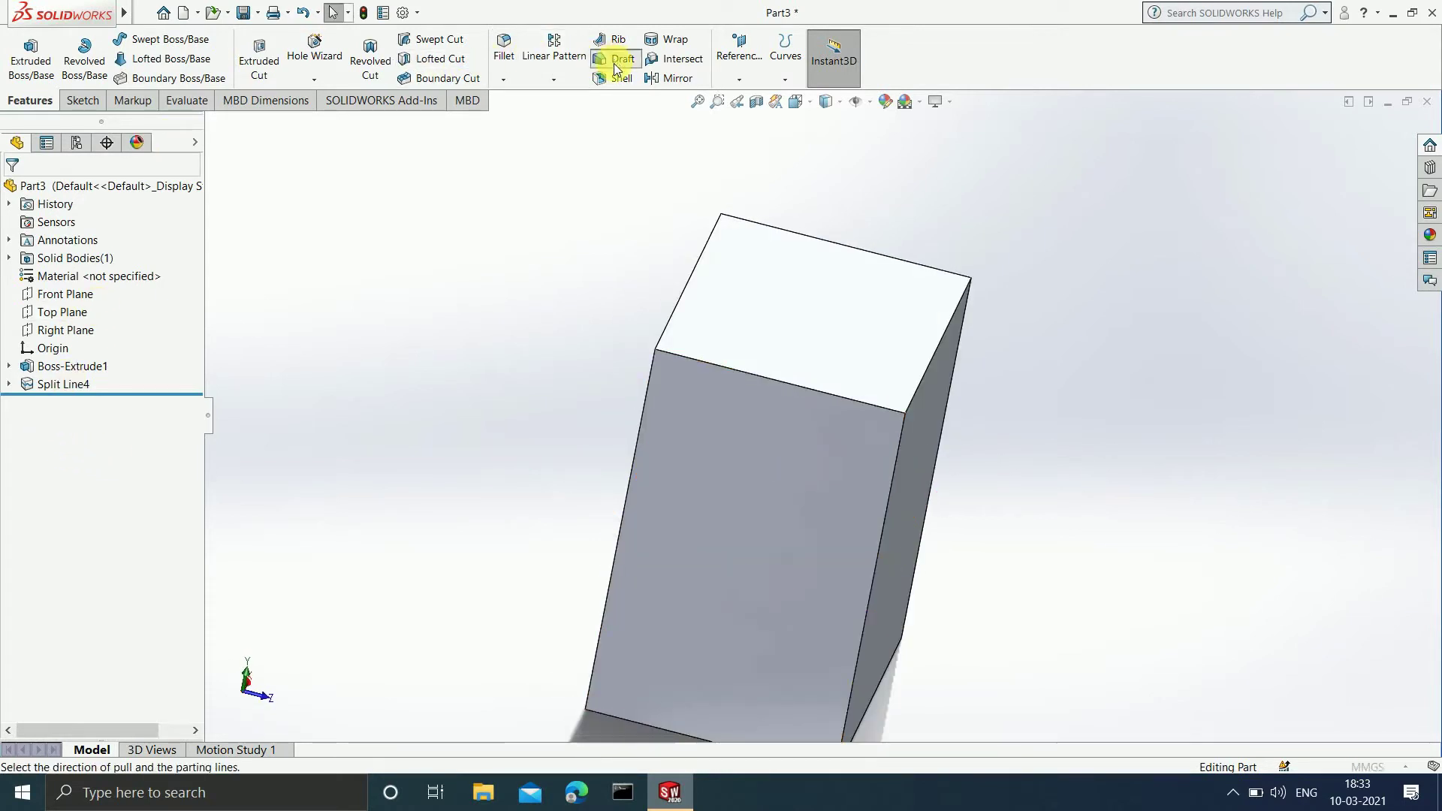
pyautogui.click(37, 287)
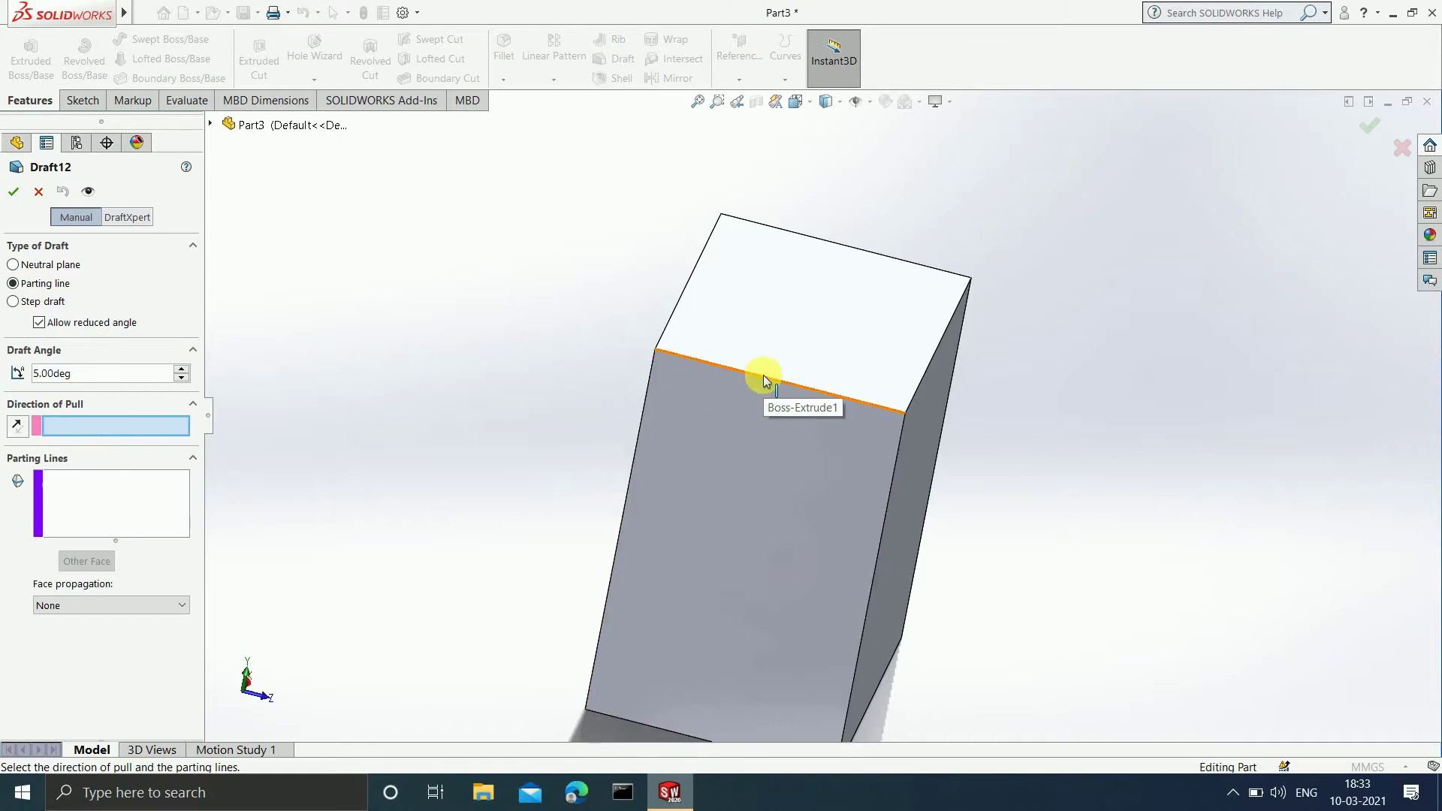
pyautogui.click(764, 332)
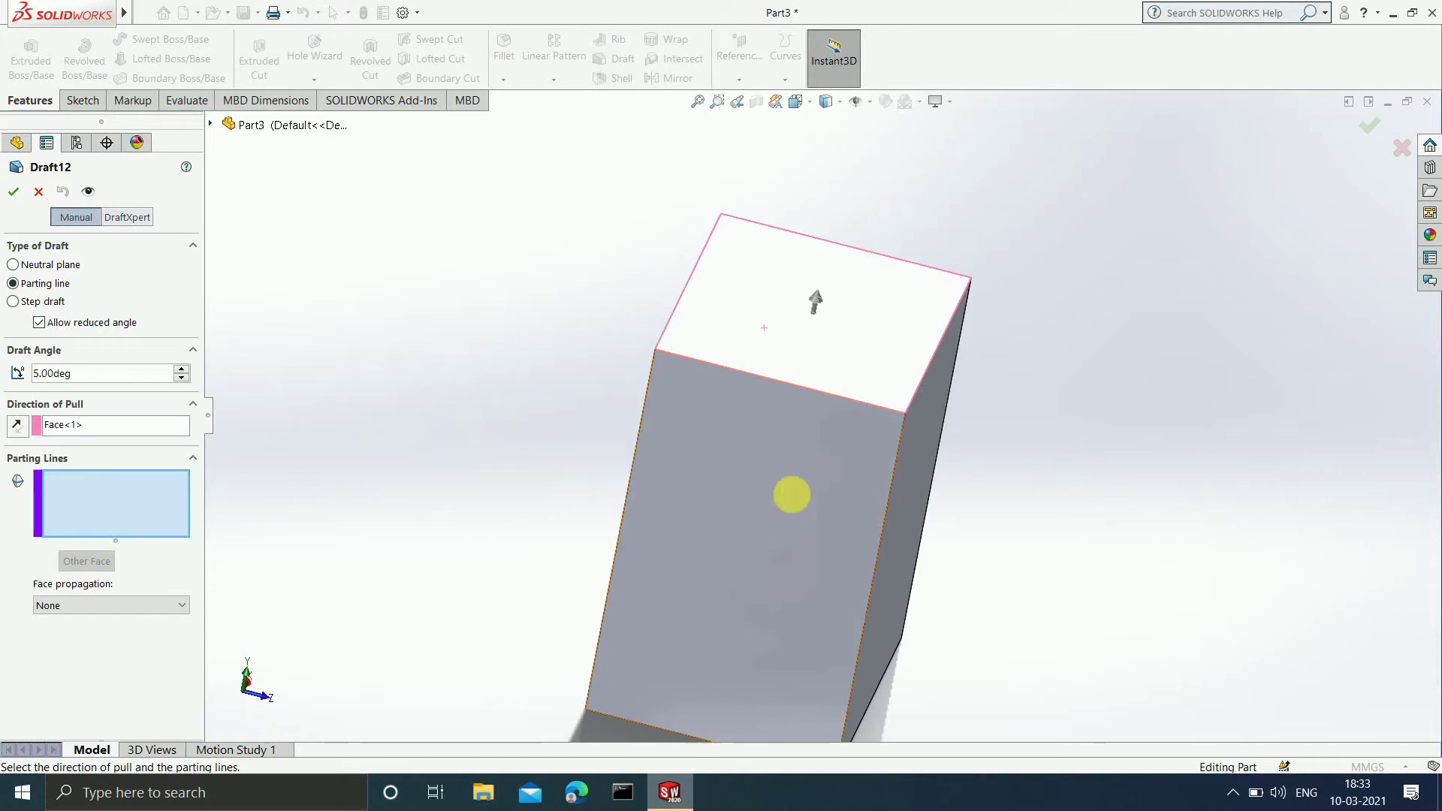
pyautogui.click(832, 395)
pyautogui.moveTo(713, 466); pyautogui.dragTo(739, 352, button='middle')
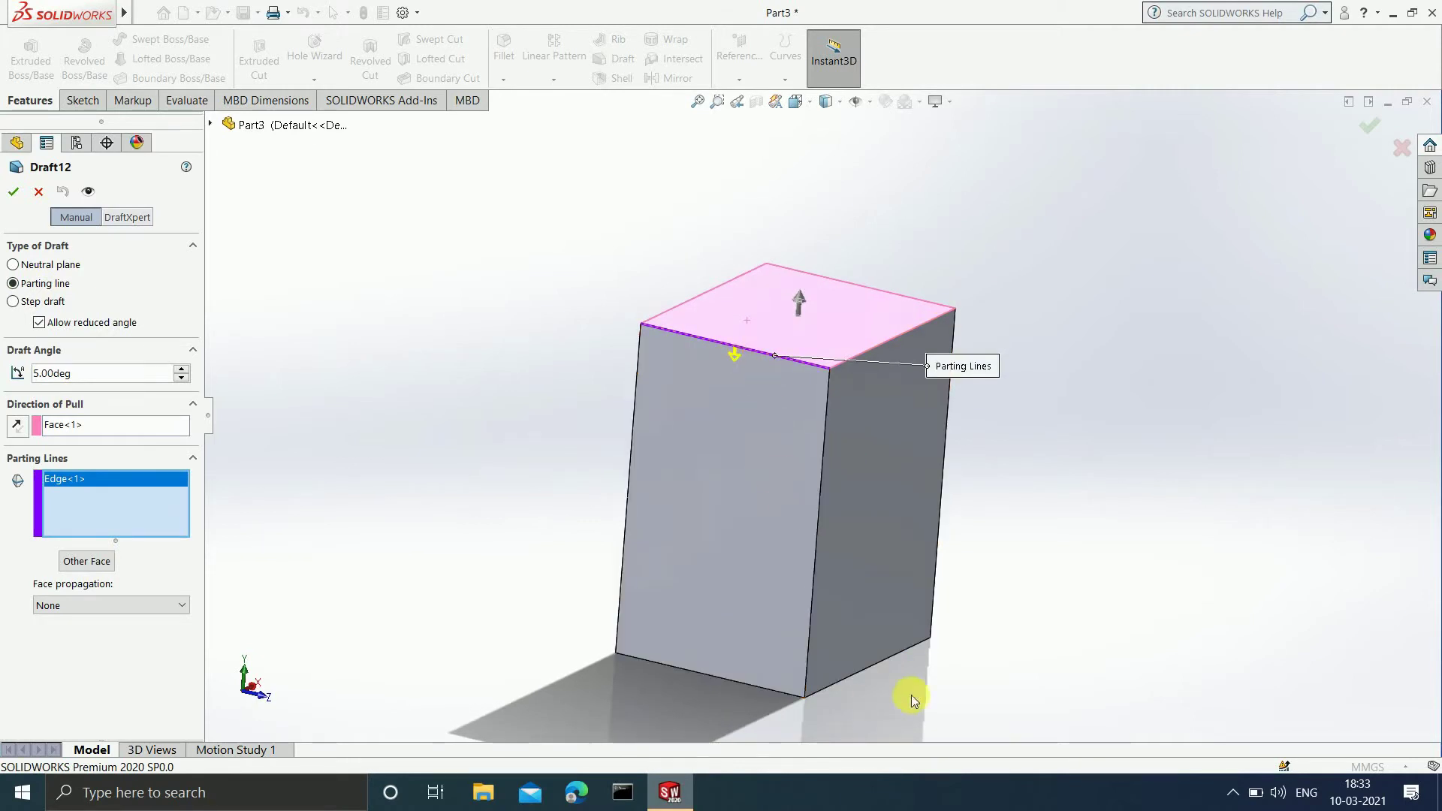
pyautogui.click(14, 191)
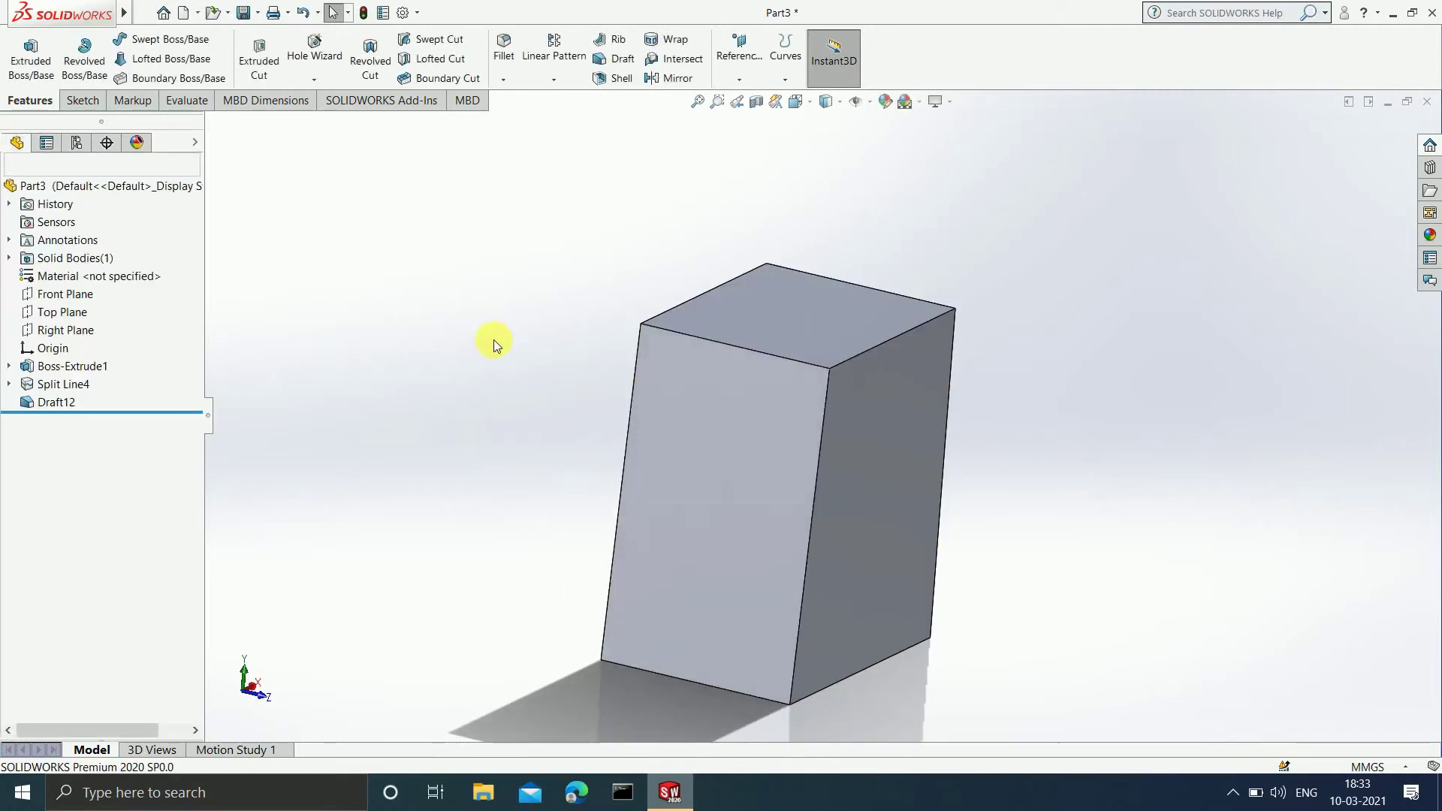
# Examine the sloped side face of the block, and delete the parting line draft feature.
pyautogui.moveTo(901, 548); pyautogui.dragTo(806, 495, button='middle')
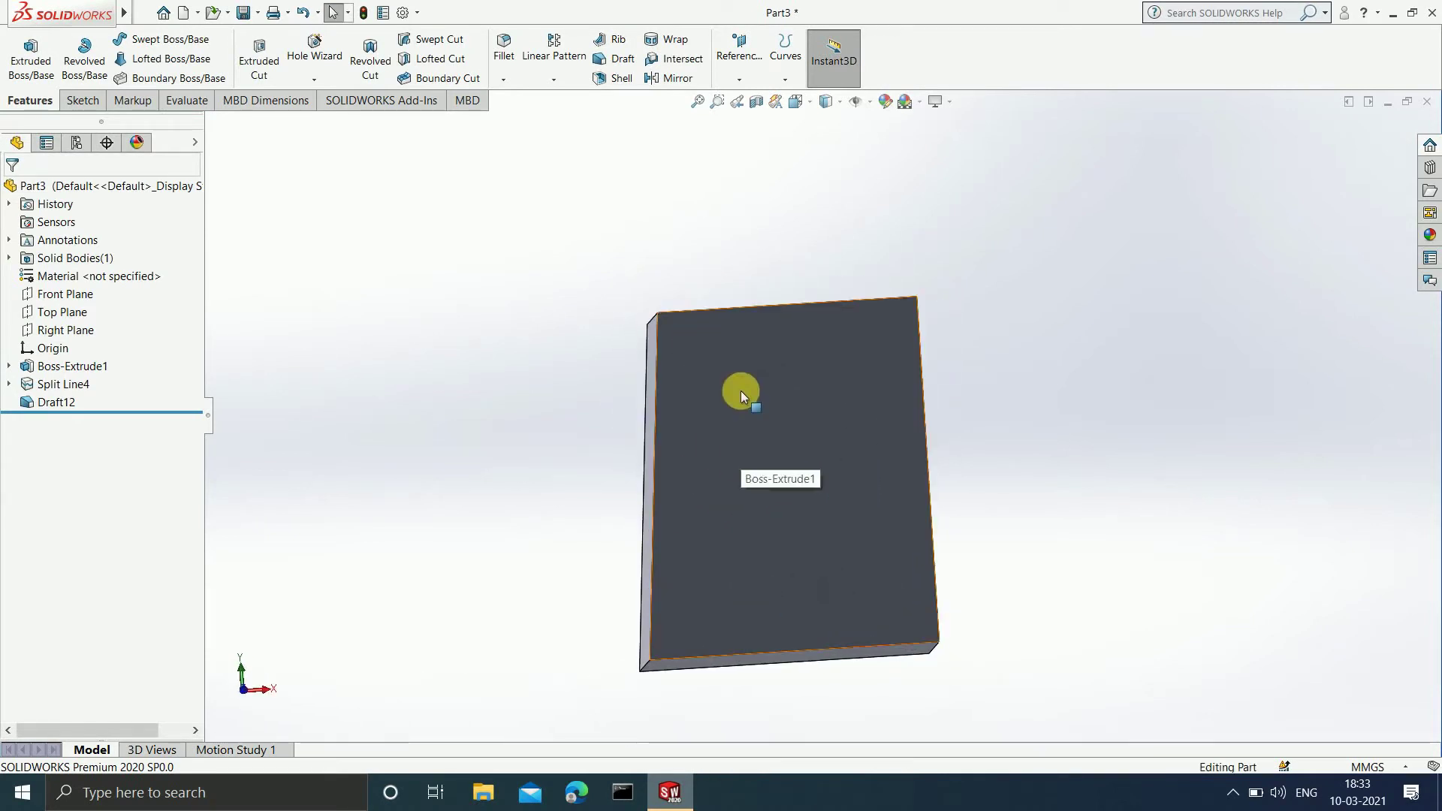
pyautogui.scroll(-1, 715, 484)
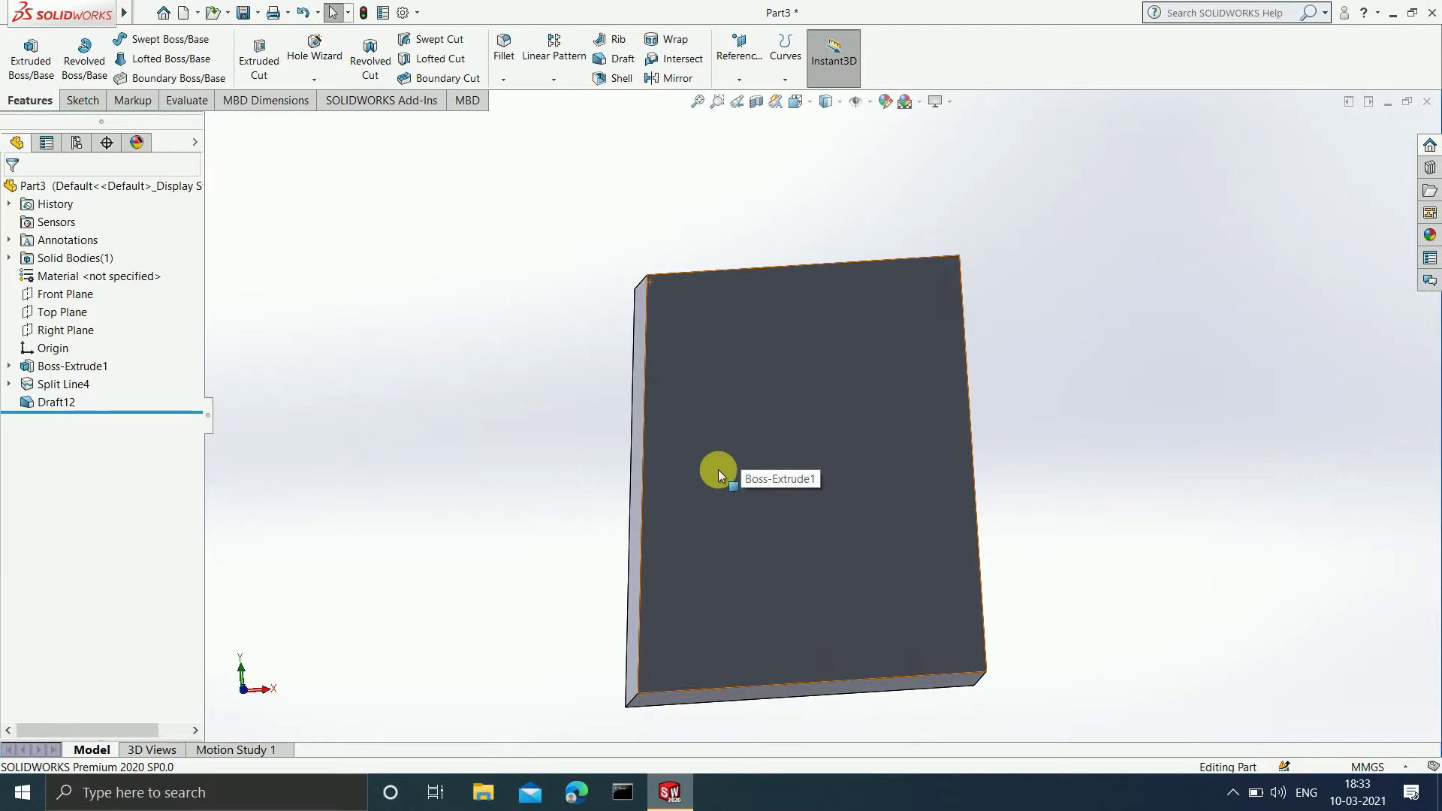
pyautogui.moveTo(720, 471); pyautogui.dragTo(759, 515, button='middle')
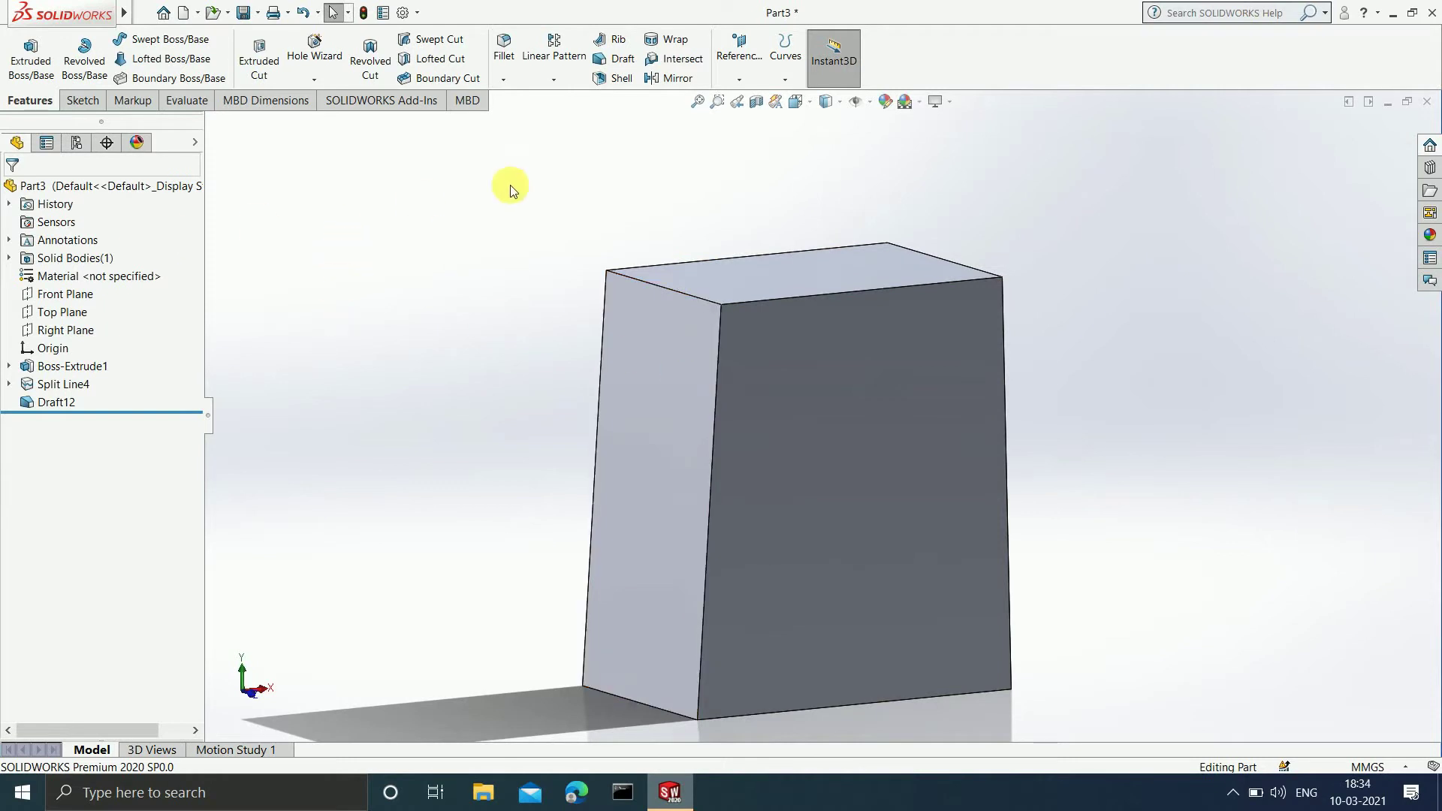
pyautogui.click(43, 403)
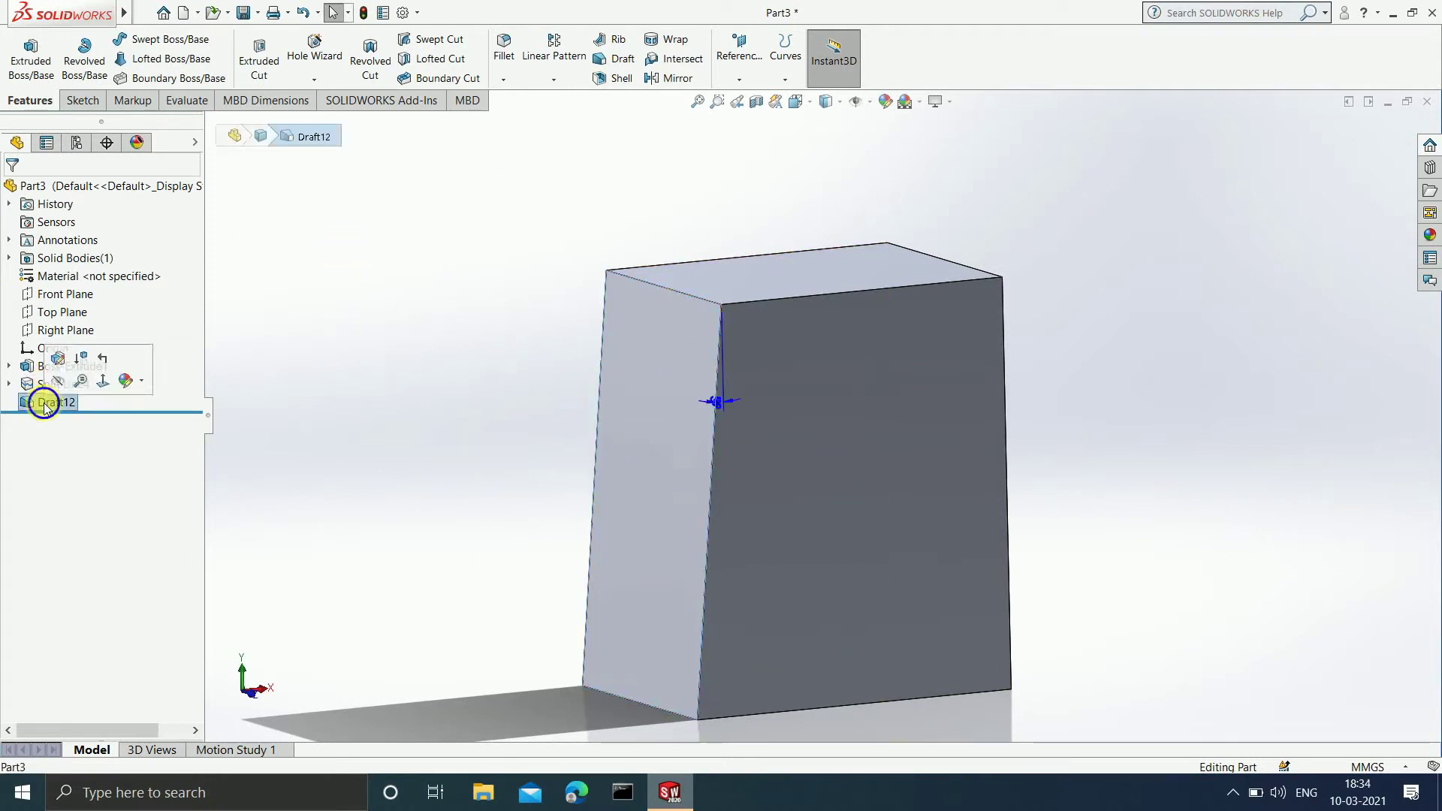
pyautogui.rightClick(44, 403)
pyautogui.click(147, 492)
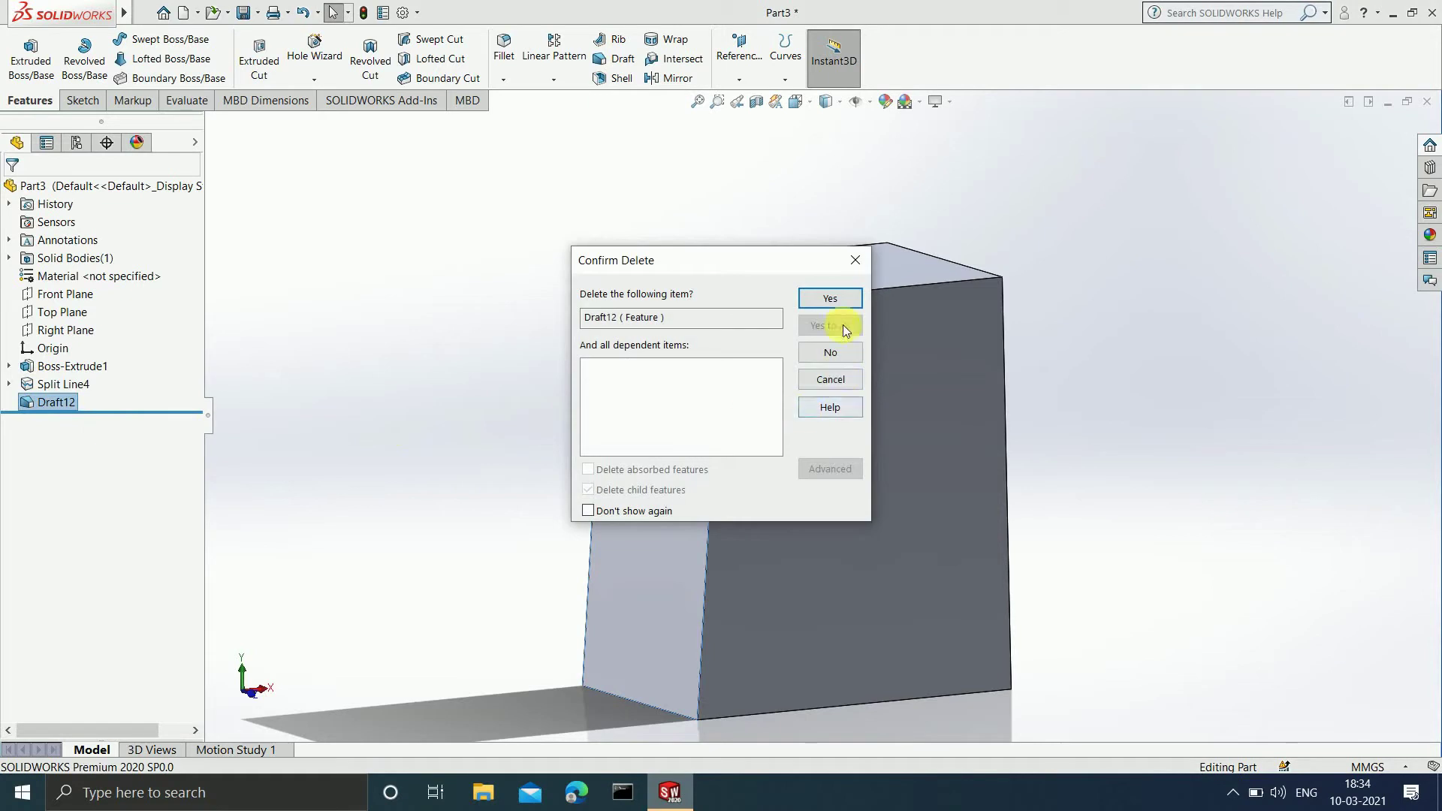
pyautogui.click(841, 303)
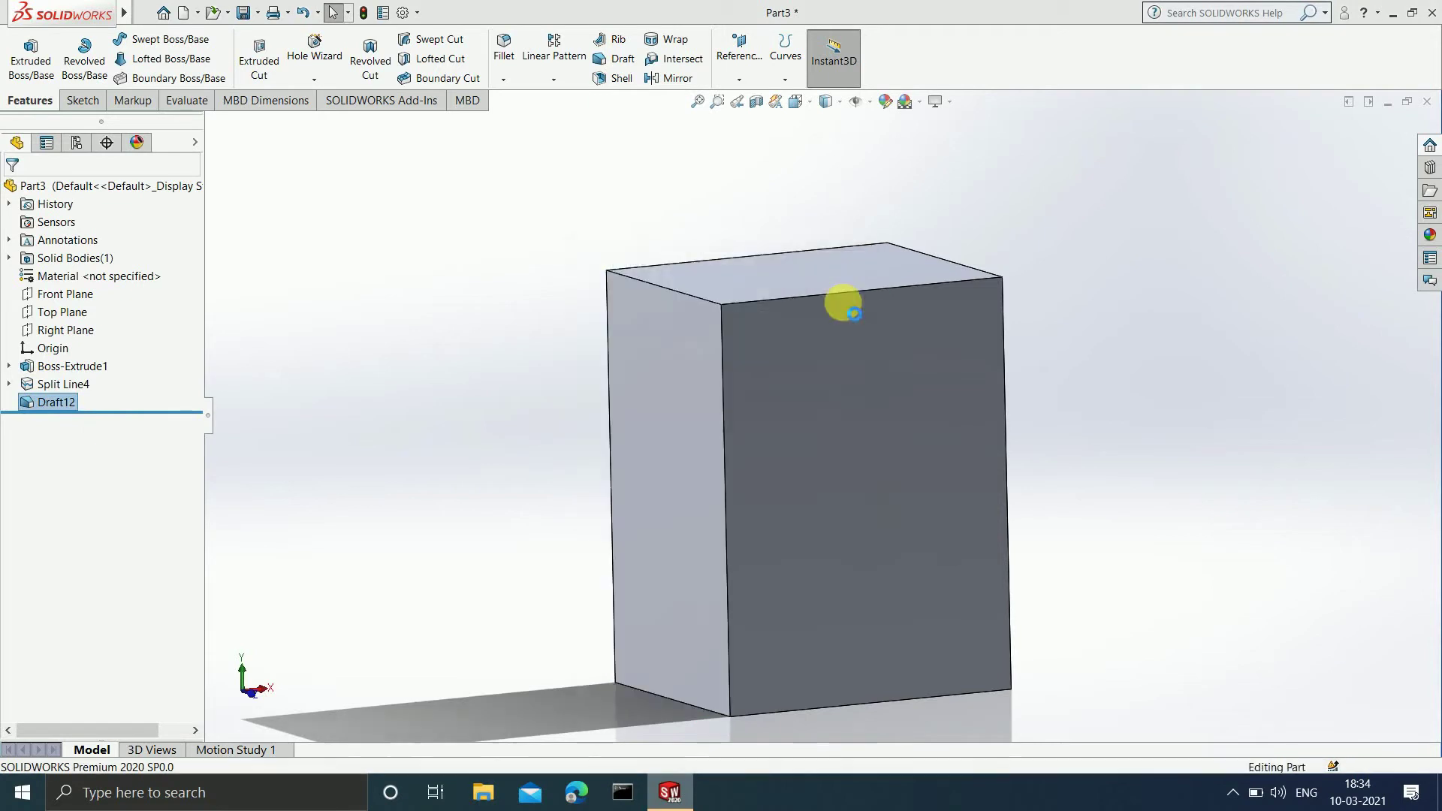
# Start a new draft in DraftXpert mode and set its draft angle to 10 degrees.
pyautogui.click(605, 60)
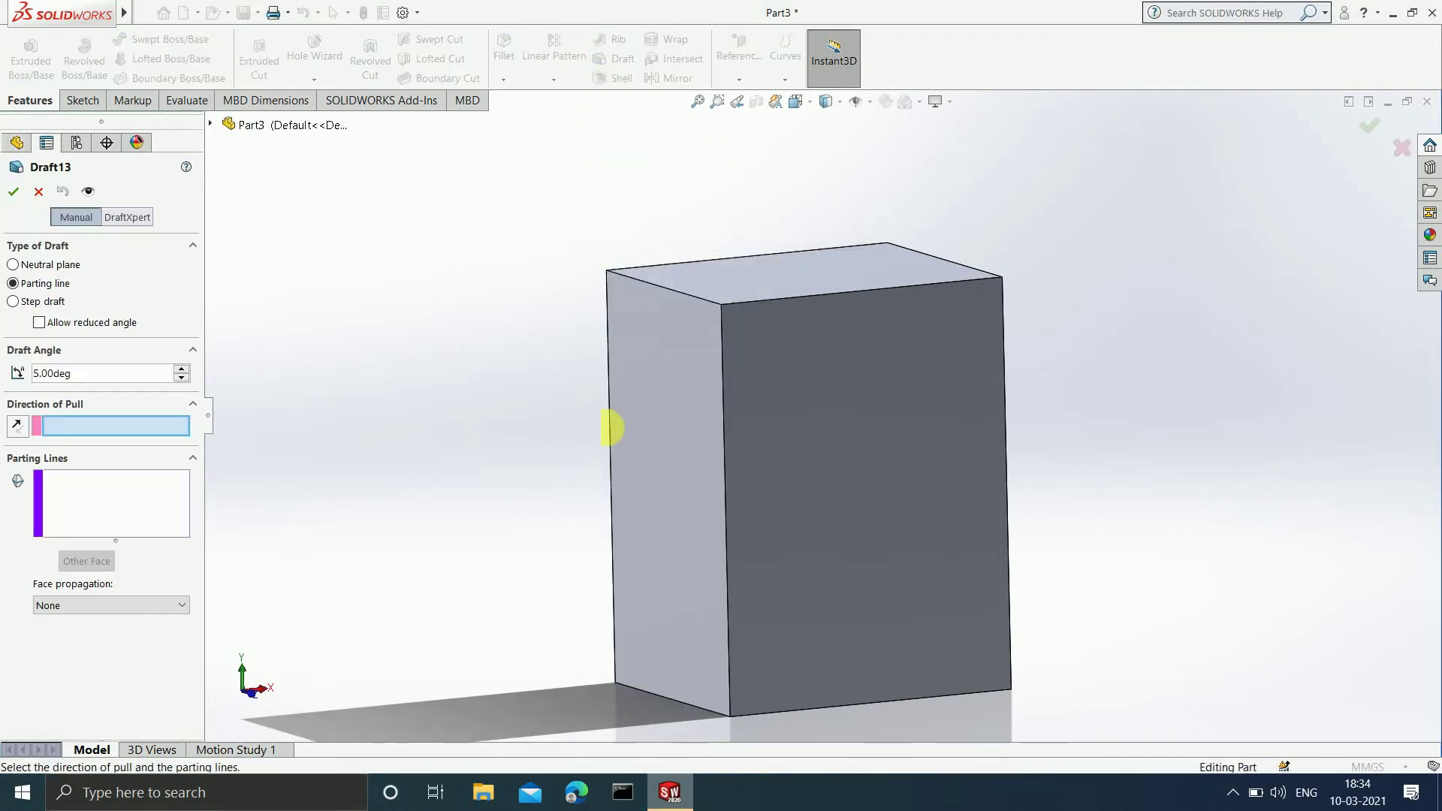
pyautogui.click(130, 217)
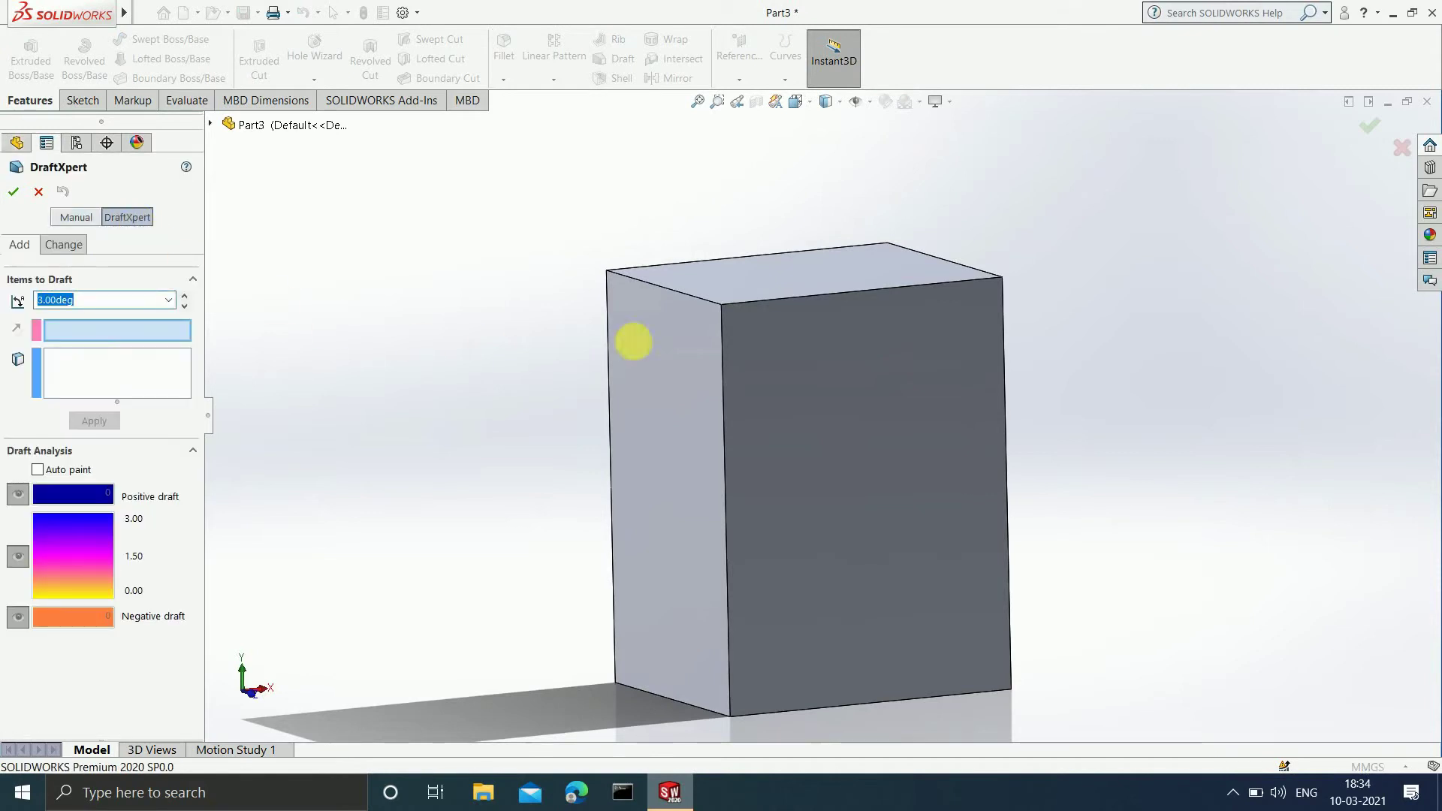
pyautogui.scroll(2, 811, 506)
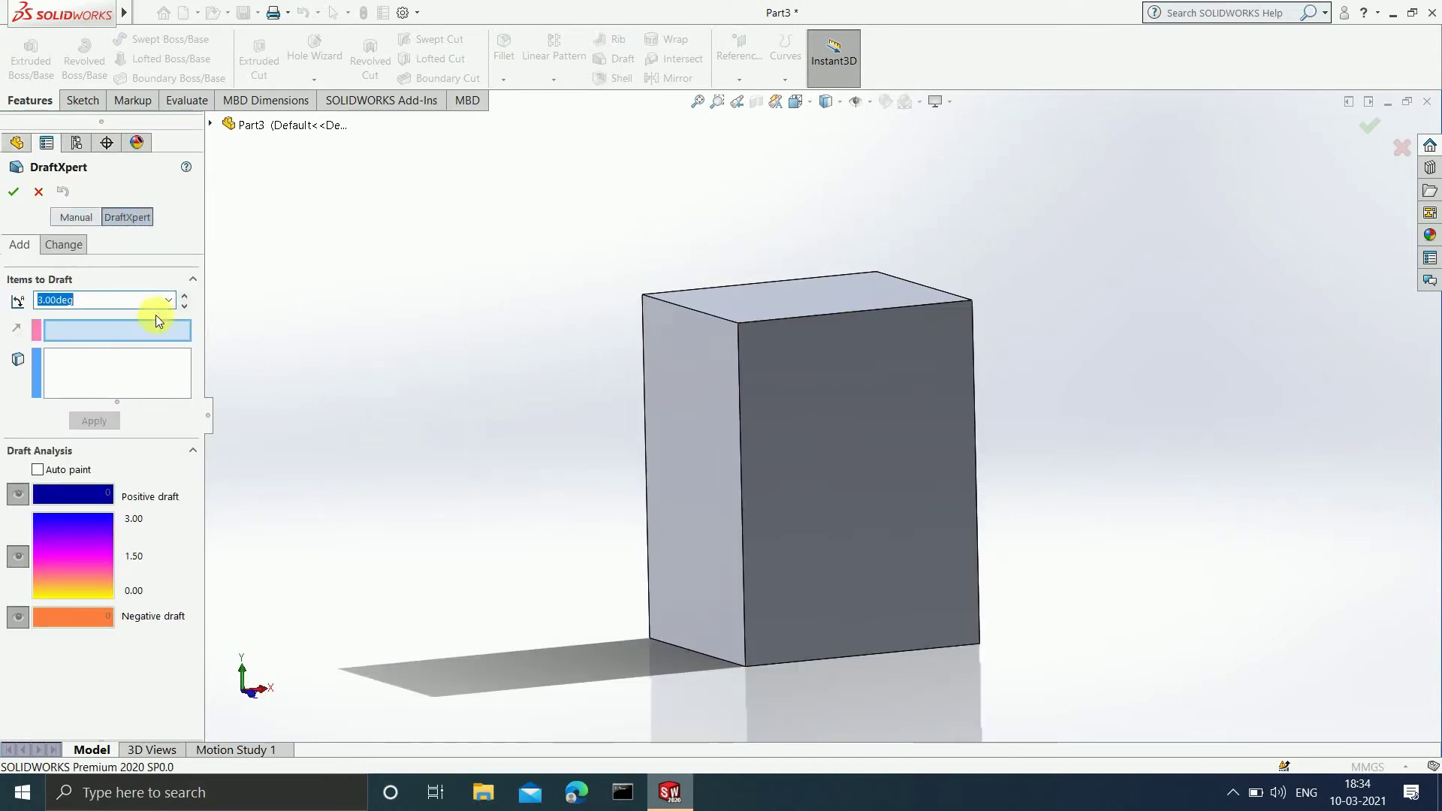
pyautogui.write('10')
pyautogui.press('Return')
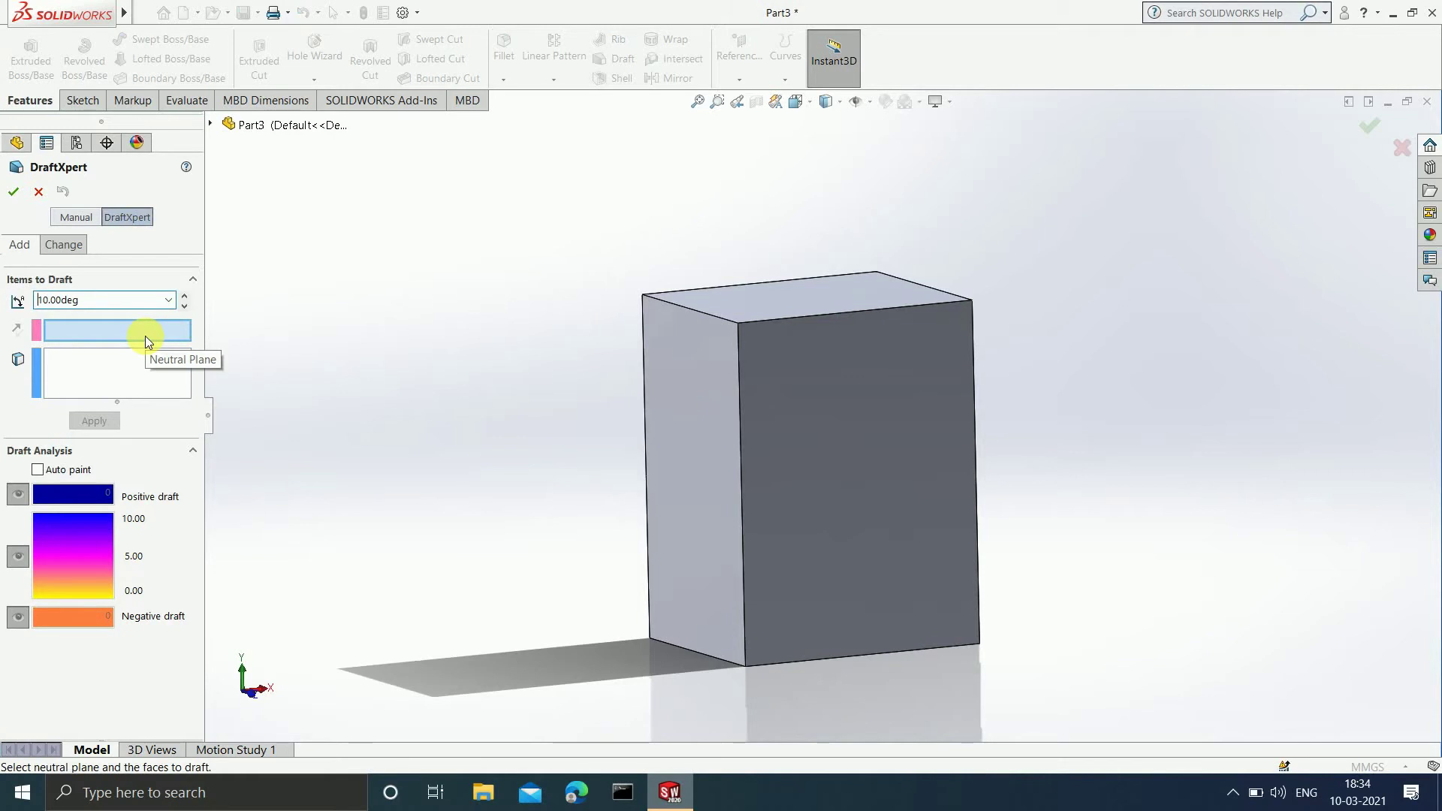
# Draft two adjacent side faces of the block with the top face as the neutral plane, and accept the draft.
pyautogui.click(749, 296)
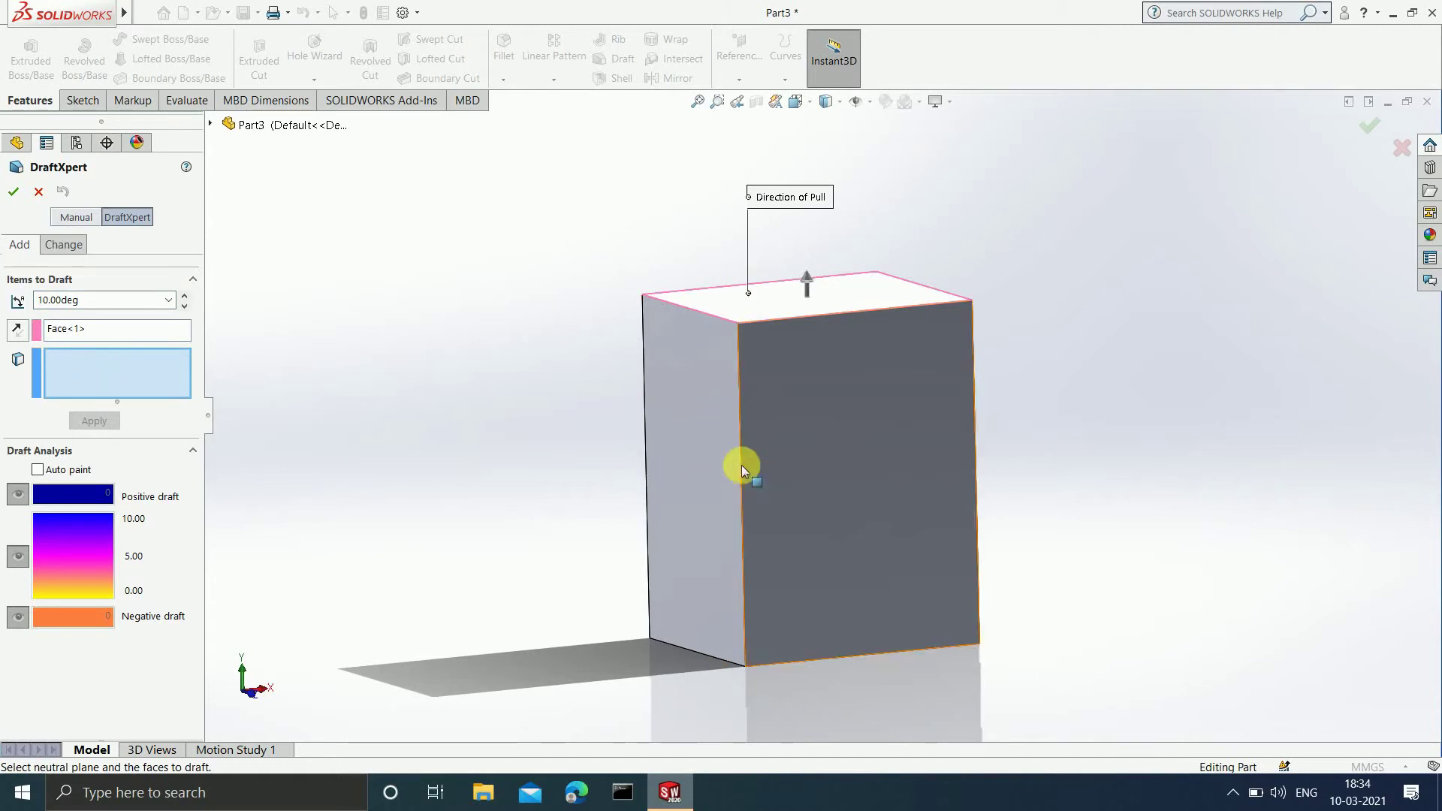
pyautogui.click(686, 470)
pyautogui.moveTo(863, 493); pyautogui.dragTo(862, 435, button='middle')
pyautogui.click(939, 425)
pyautogui.moveTo(1021, 414); pyautogui.dragTo(962, 410, button='middle')
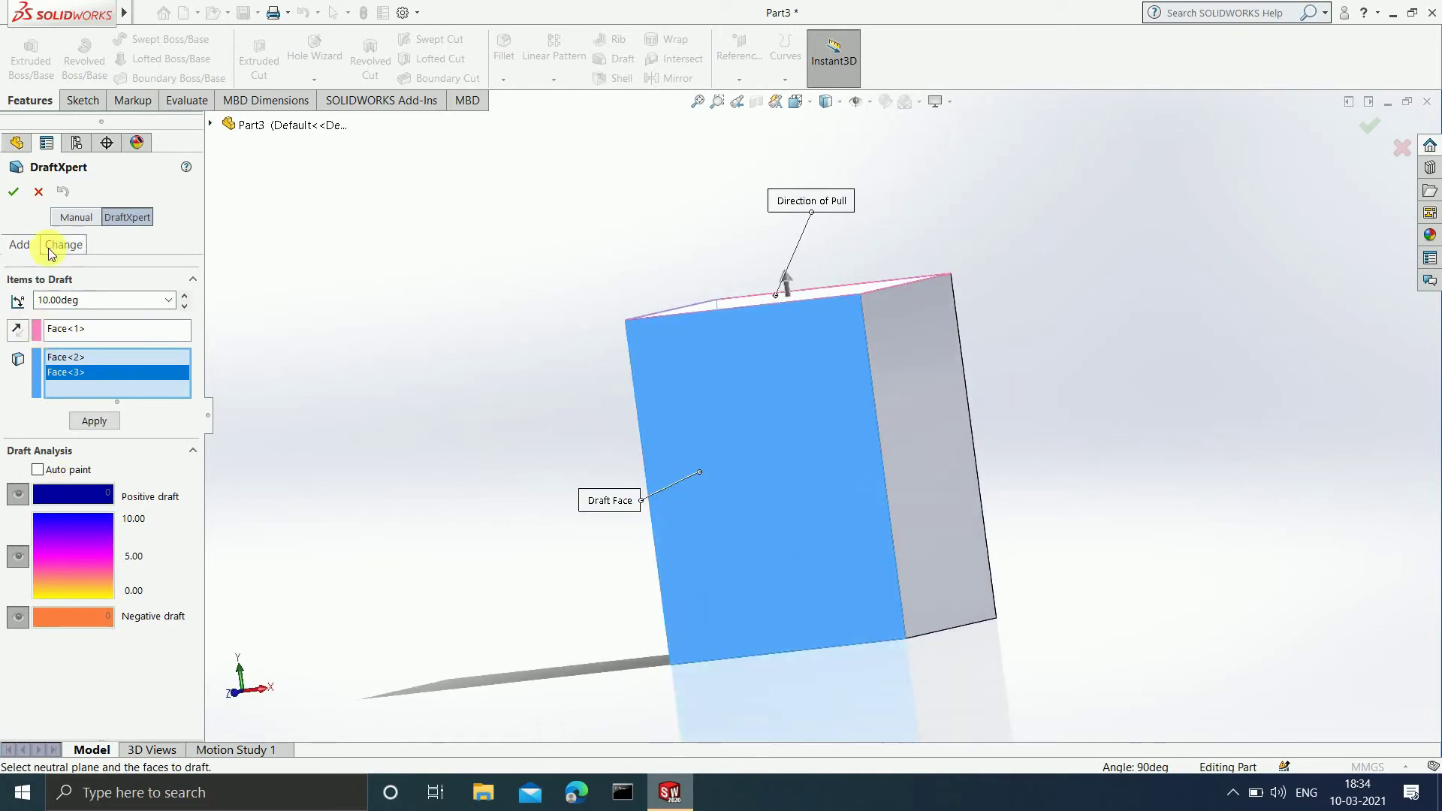
pyautogui.click(14, 192)
# Delete the draft feature on the two adjacent side faces.
pyautogui.moveTo(928, 381); pyautogui.dragTo(962, 428, button='middle')
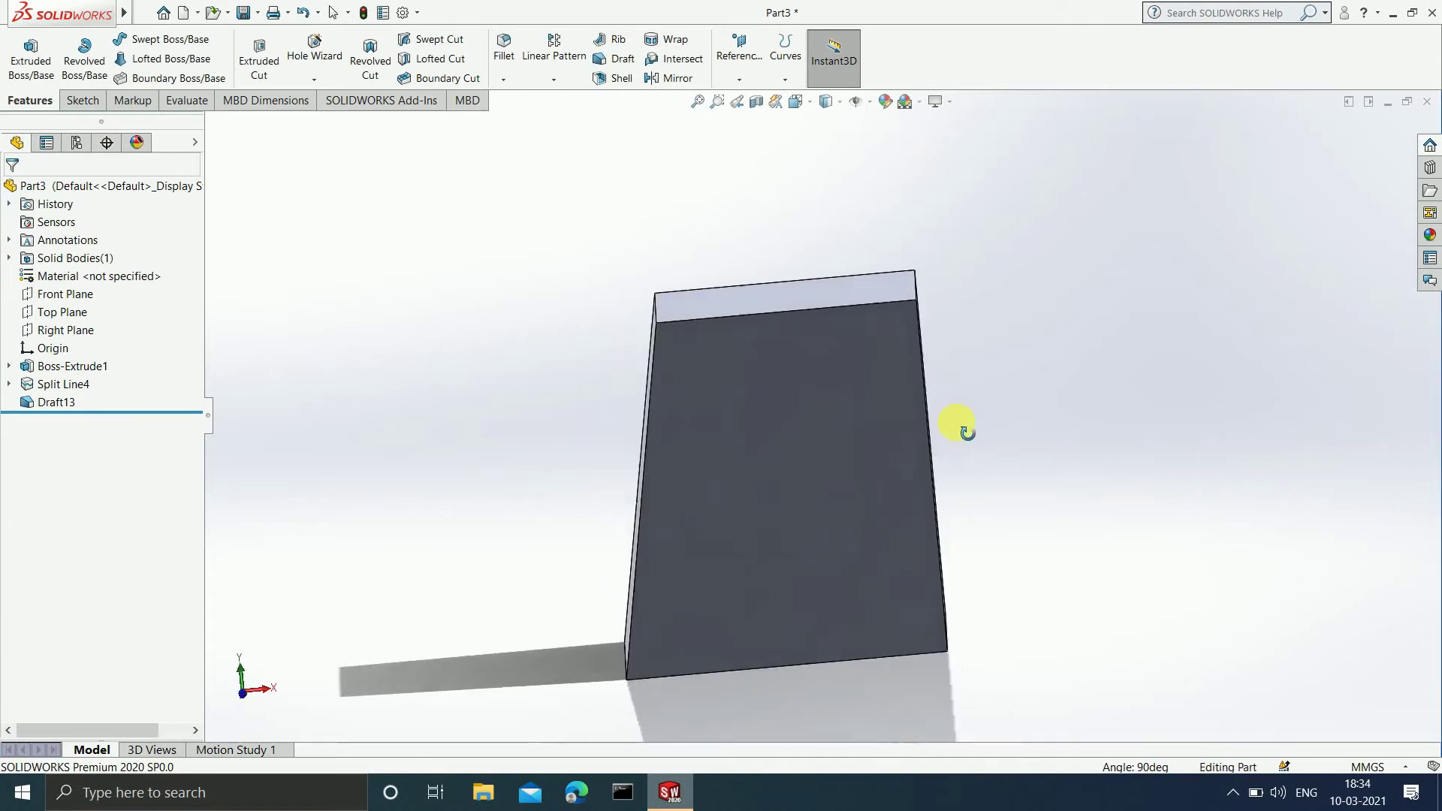
pyautogui.rightClick(57, 405)
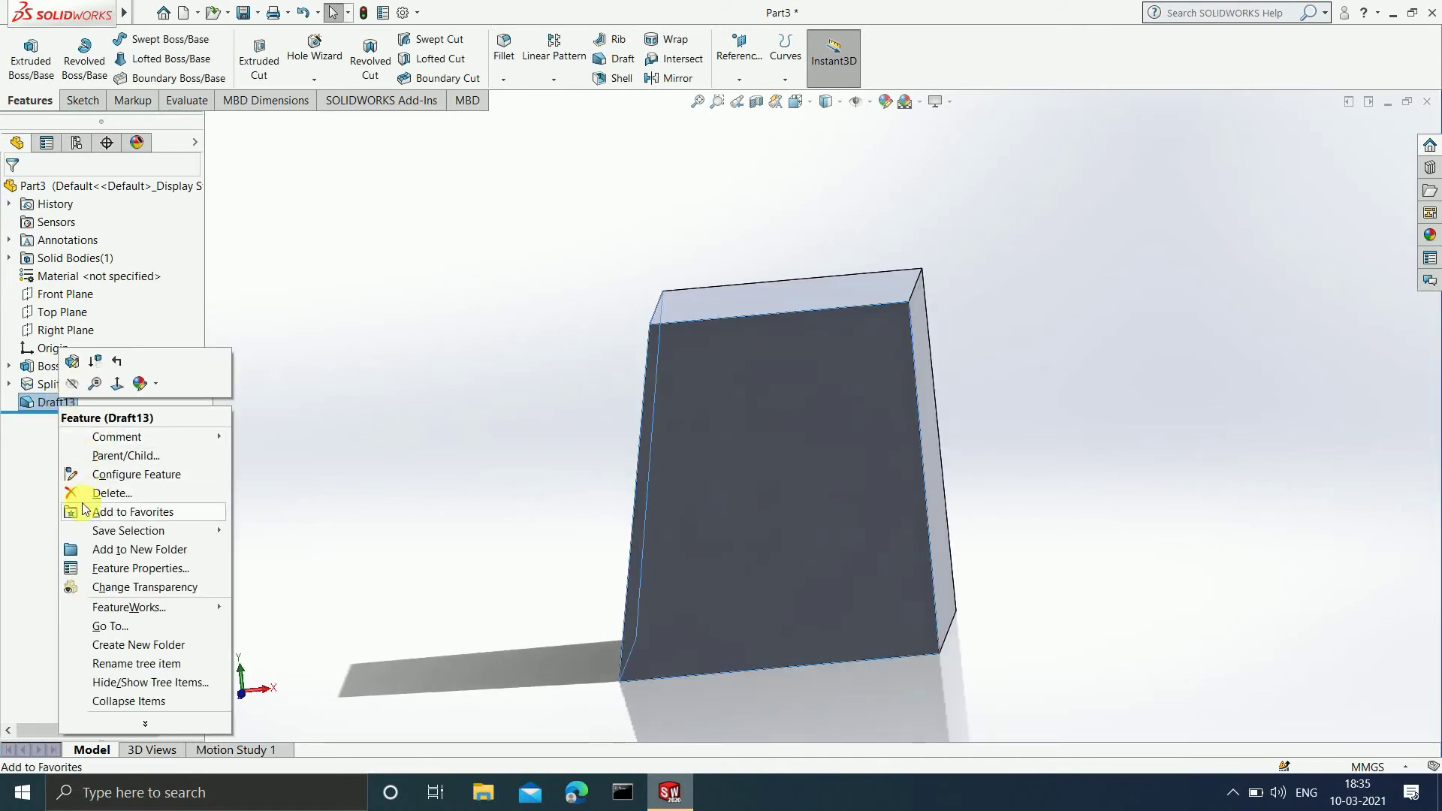
pyautogui.click(109, 493)
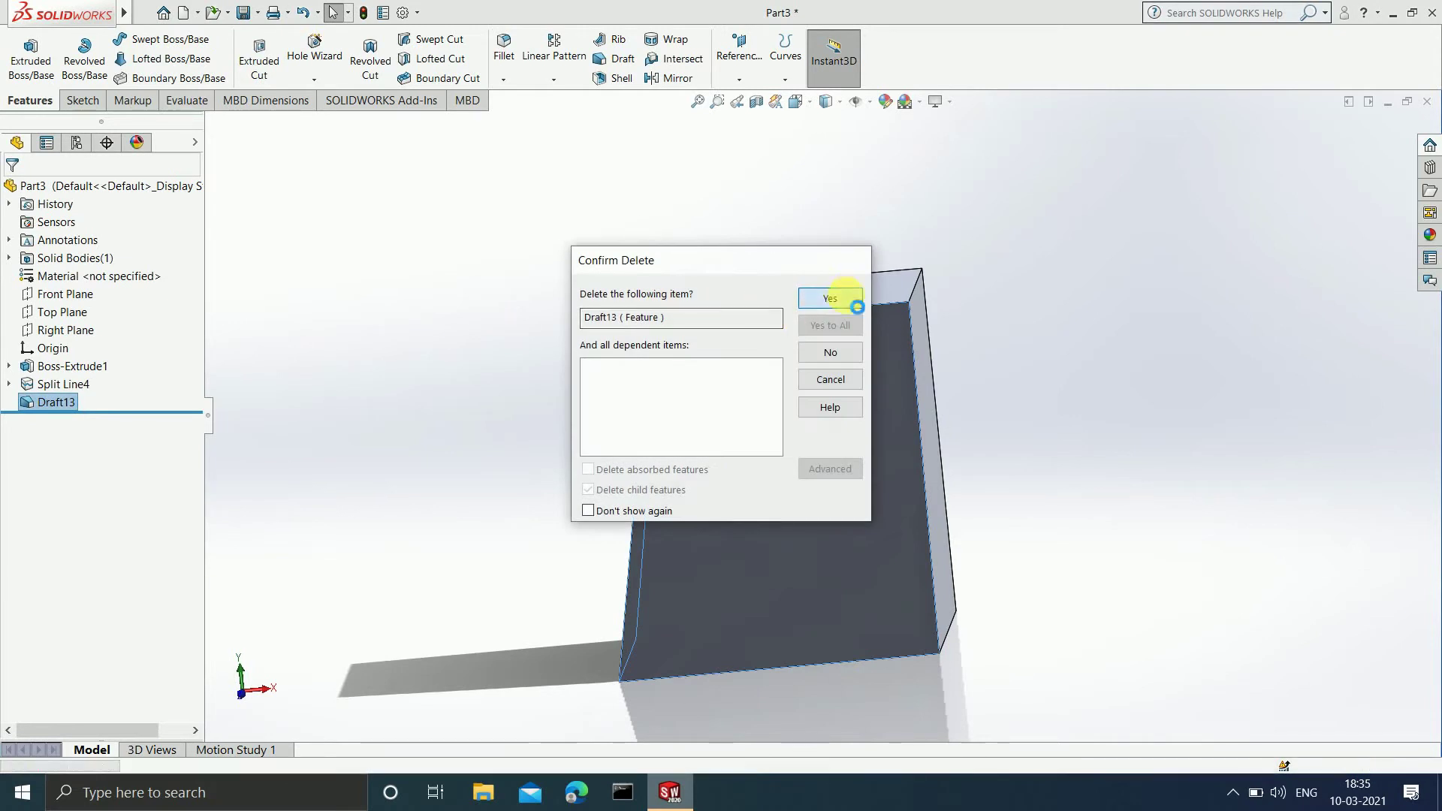
pyautogui.click(857, 307)
# Apply a 10-degree DraftXpert draft to the large side face, with the top face as the neutral plane.
pyautogui.scroll(-3, 800, 299)
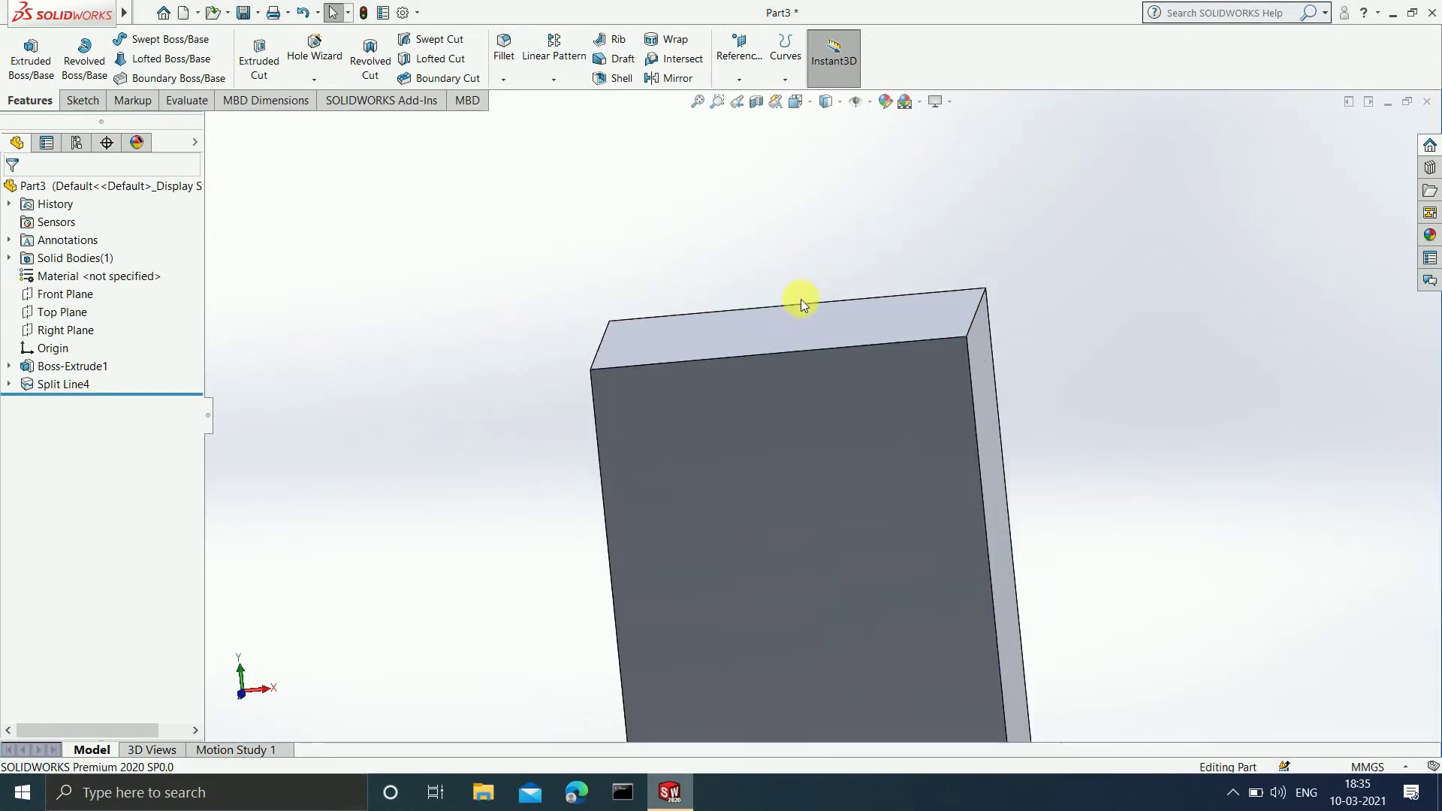
pyautogui.scroll(2, 800, 299)
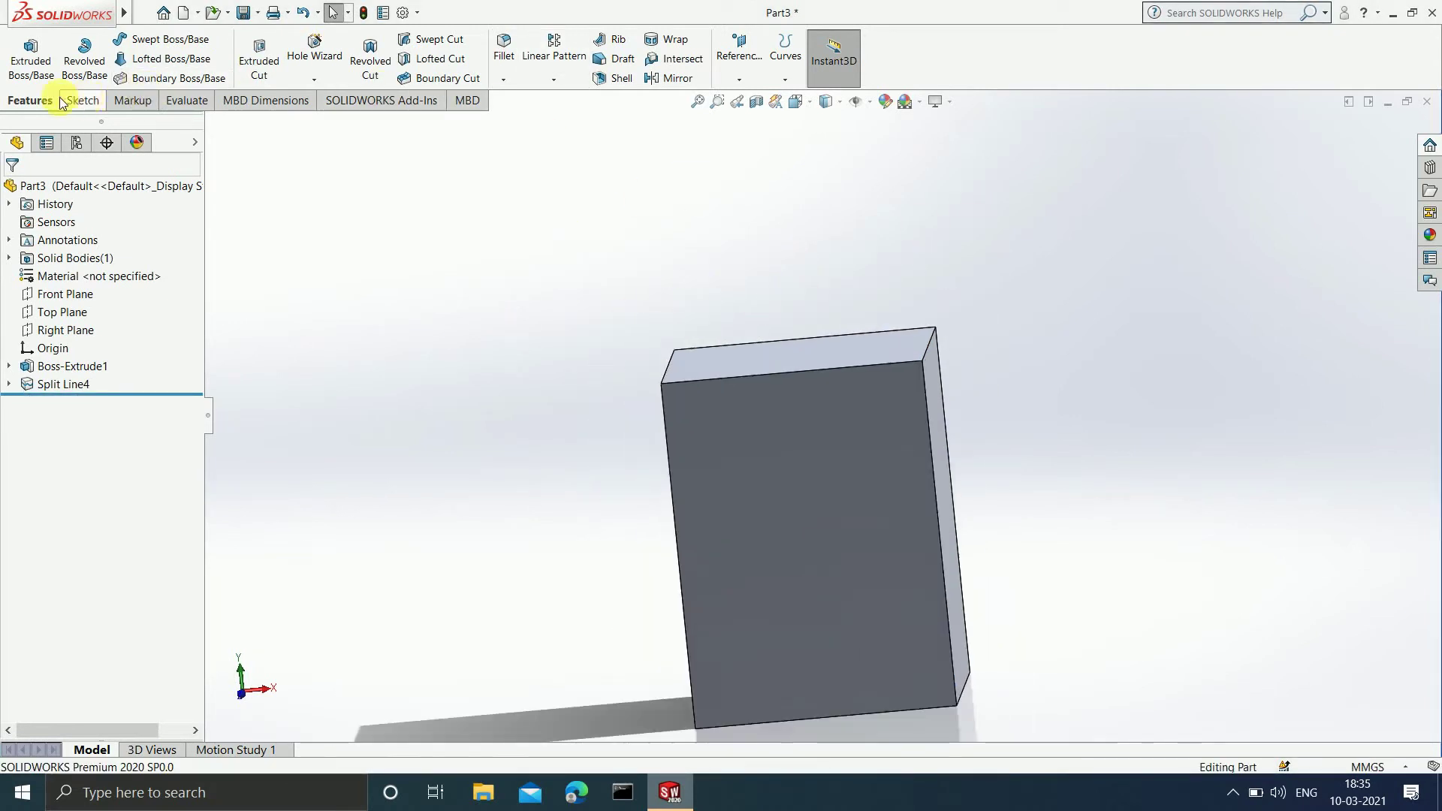
pyautogui.click(623, 67)
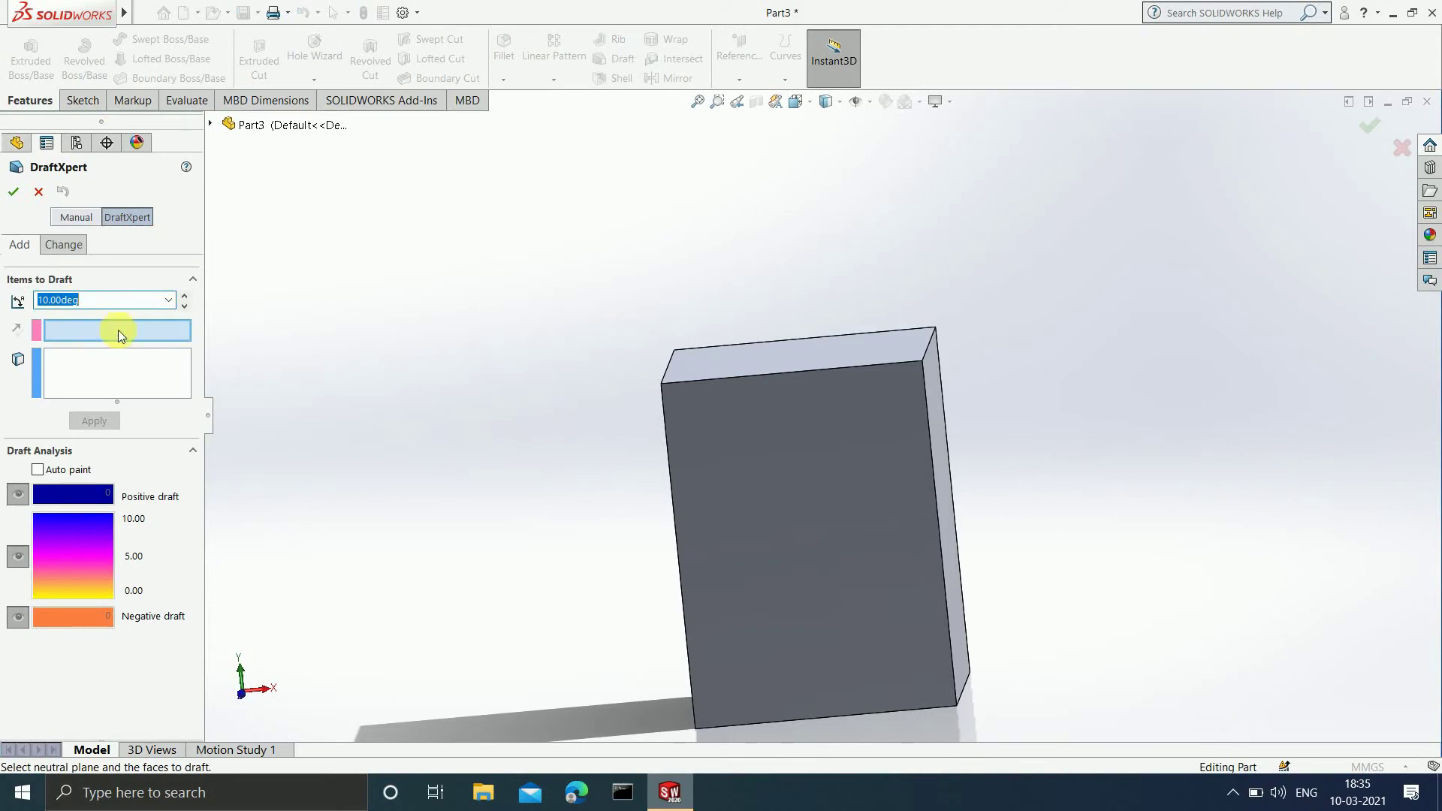
pyautogui.click(752, 364)
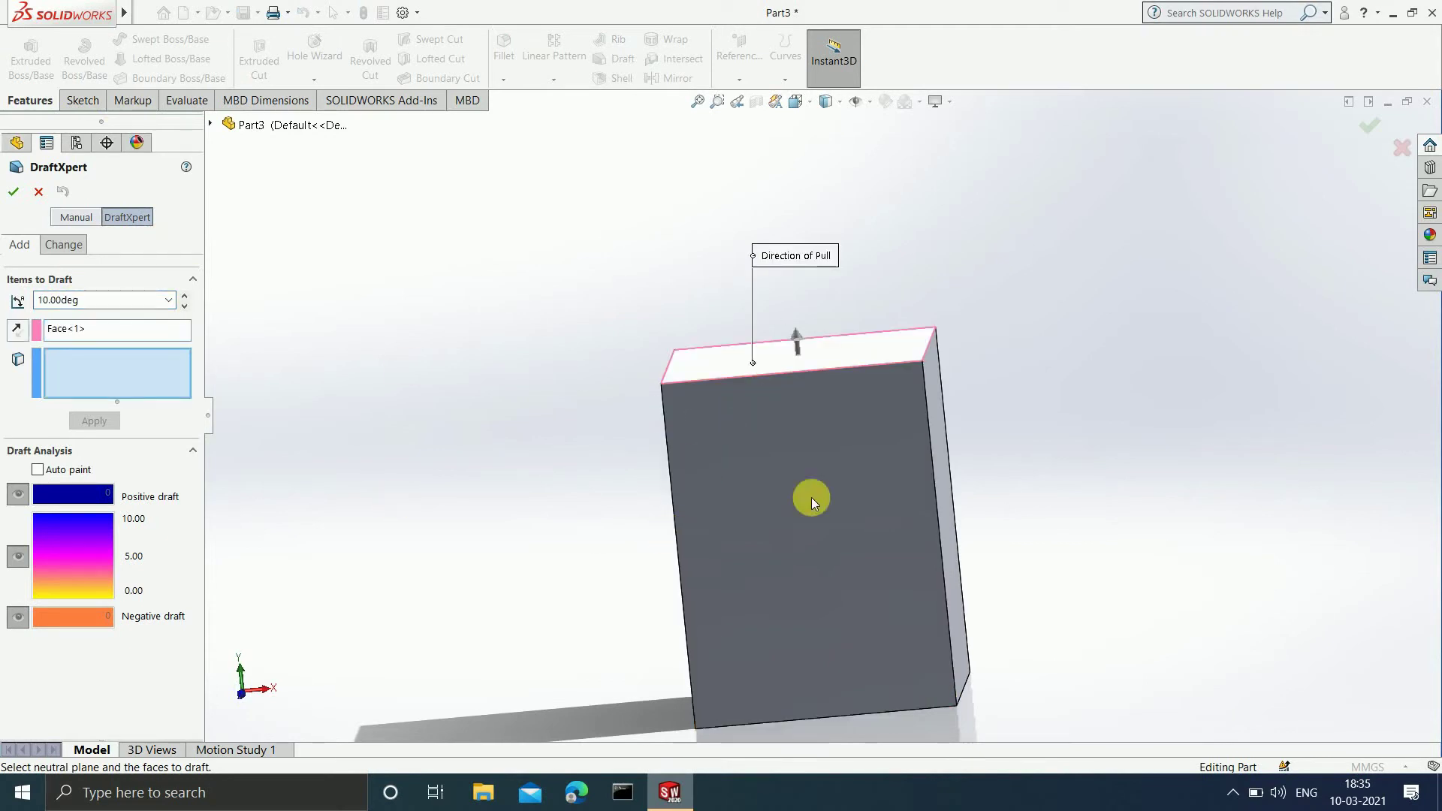
pyautogui.click(871, 515)
pyautogui.moveTo(1081, 441); pyautogui.dragTo(931, 467, button='middle')
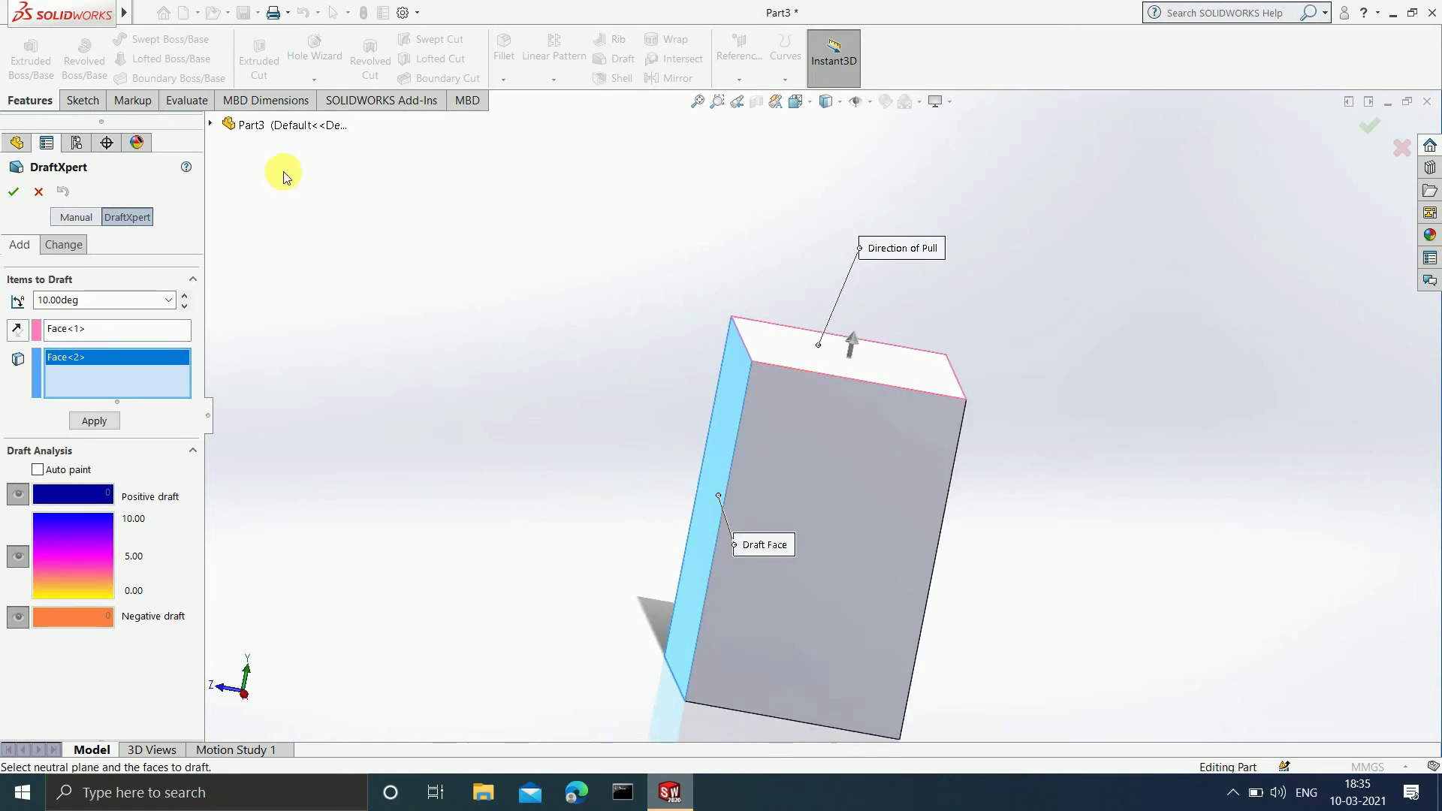
pyautogui.click(101, 421)
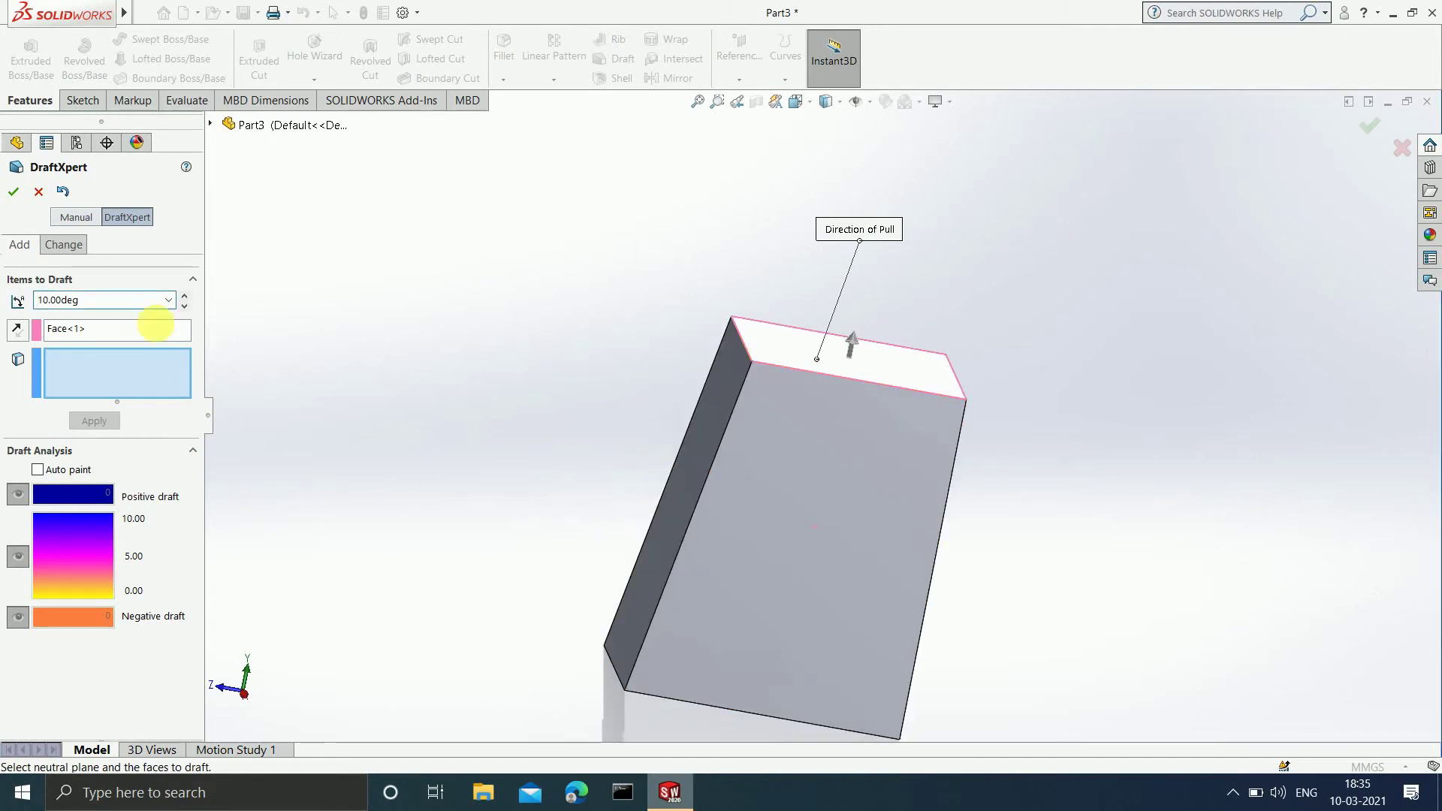
# Remove the existing 10-degree draft from the large side face within DraftXpert.
pyautogui.click(64, 249)
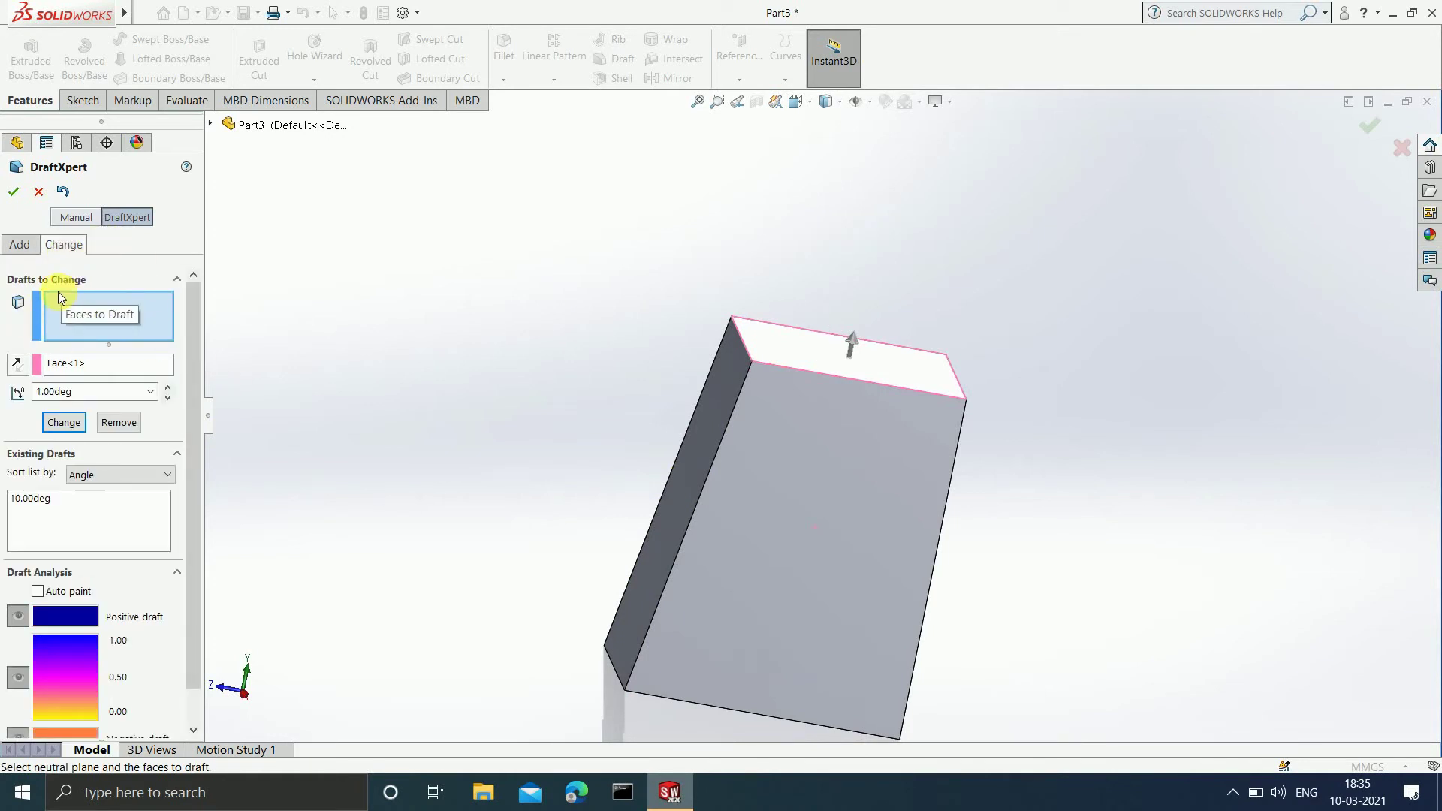
pyautogui.click(708, 452)
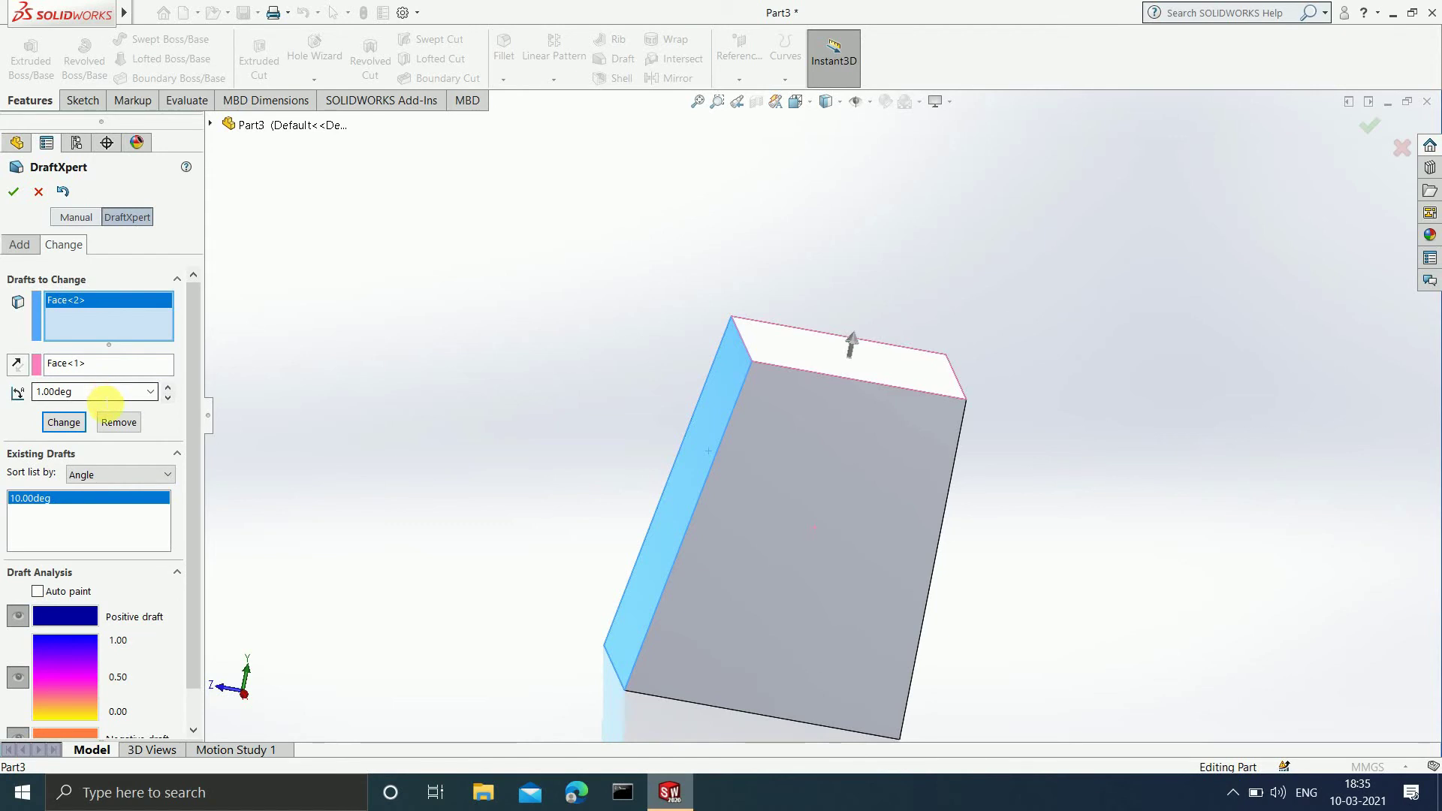
pyautogui.click(126, 422)
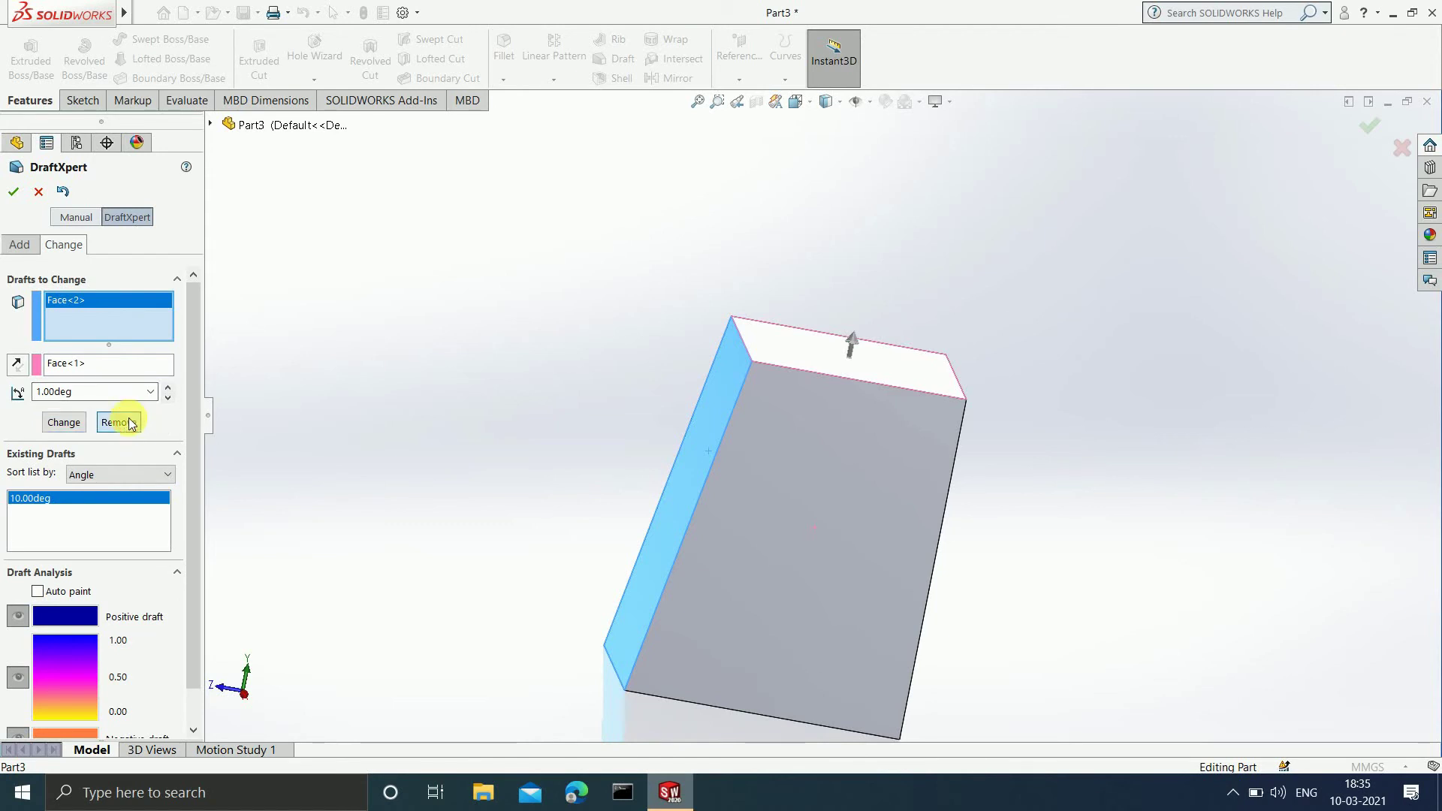
pyautogui.moveTo(730, 516); pyautogui.dragTo(737, 561, button='middle')
# Set up a new DraftXpert draft with the top face as neutral plane and the large side face as the face to draft.
pyautogui.click(20, 244)
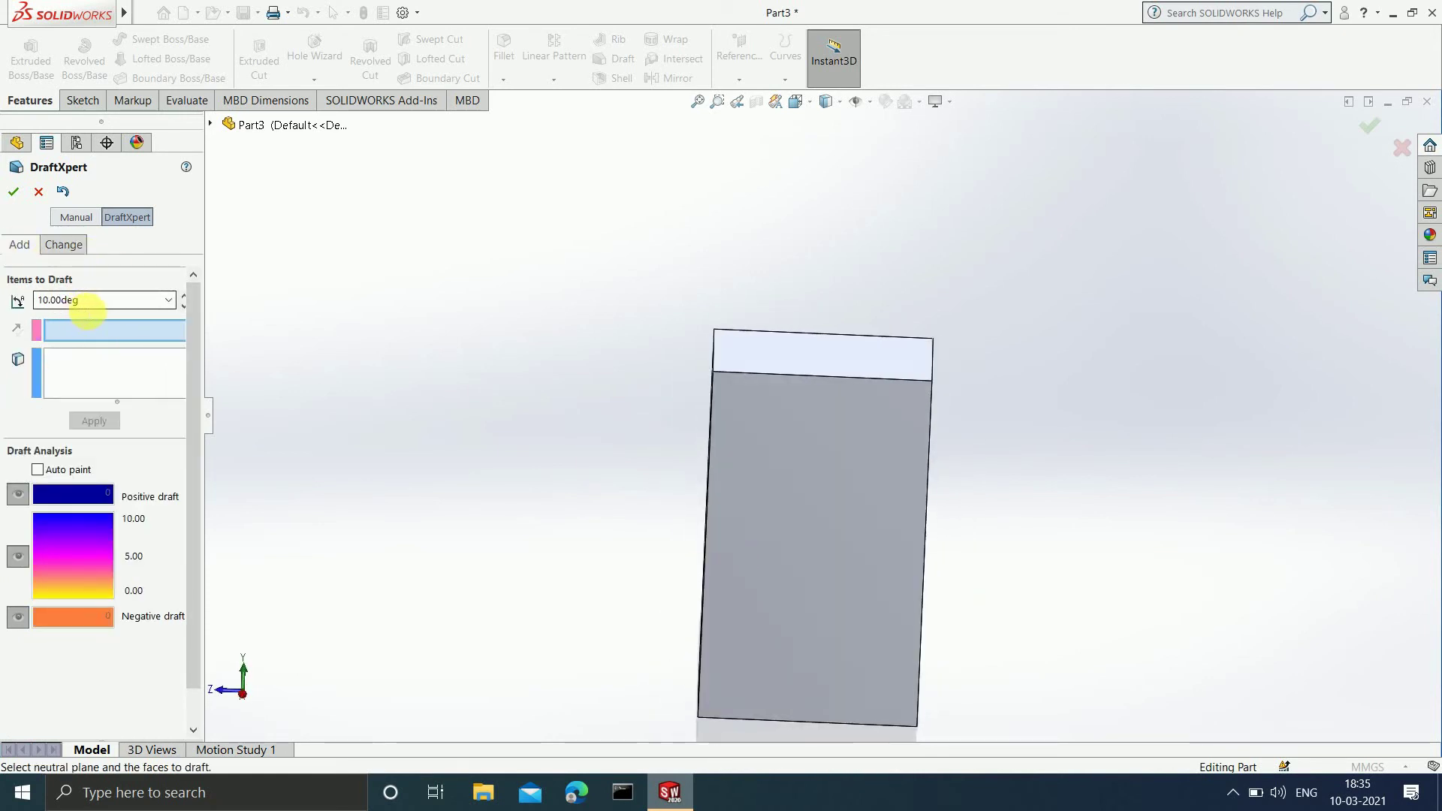
pyautogui.click(811, 363)
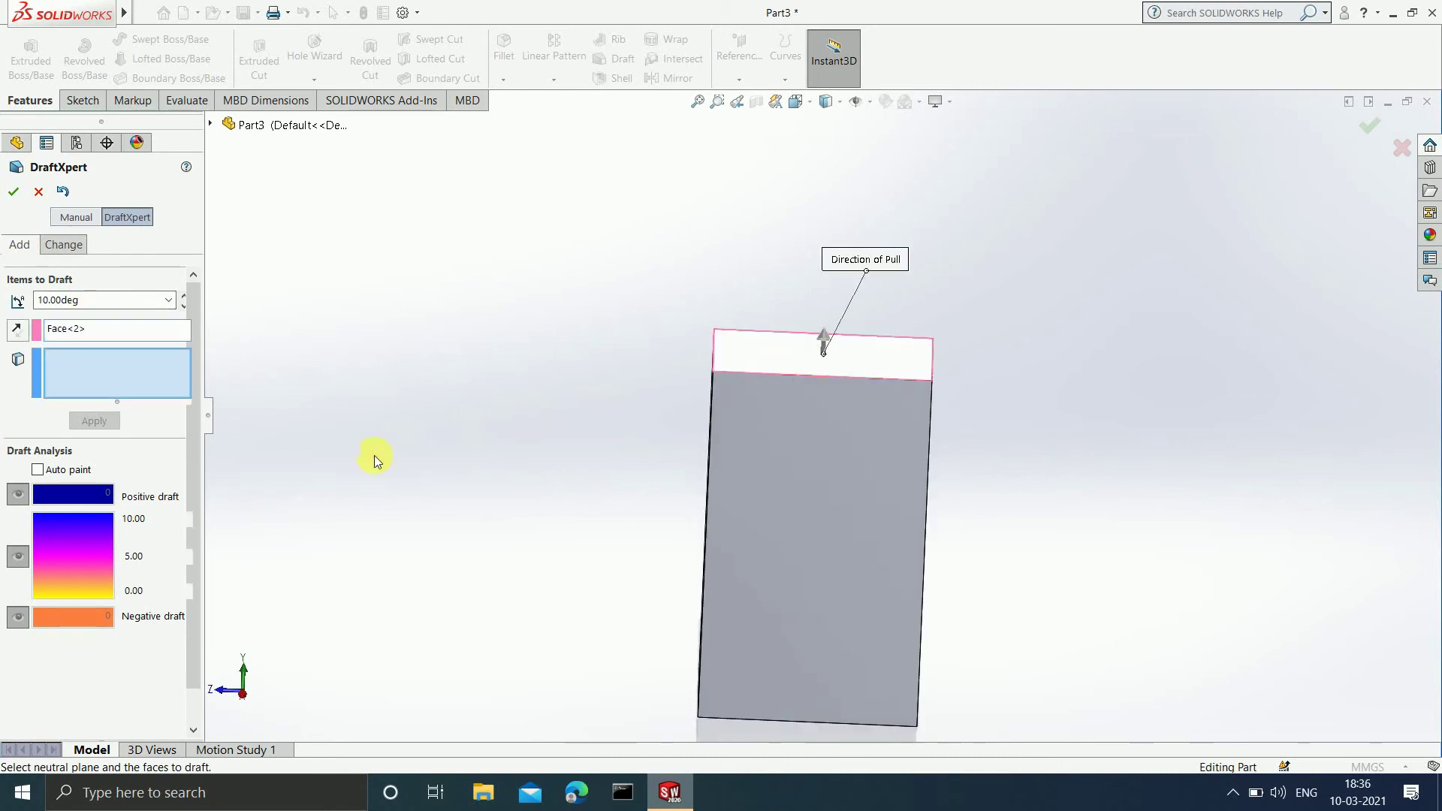
pyautogui.moveTo(807, 463); pyautogui.dragTo(611, 441, button='middle')
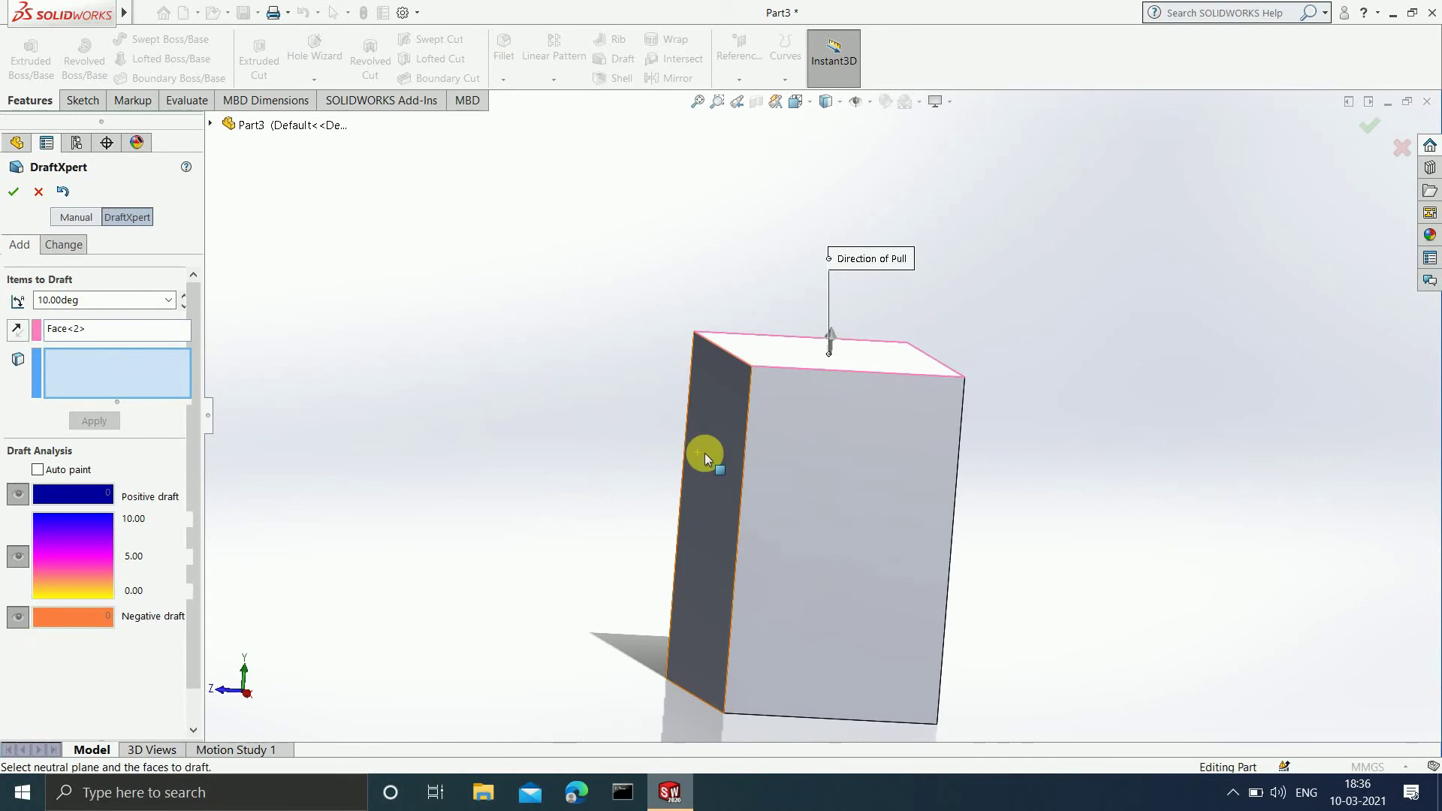
pyautogui.click(725, 452)
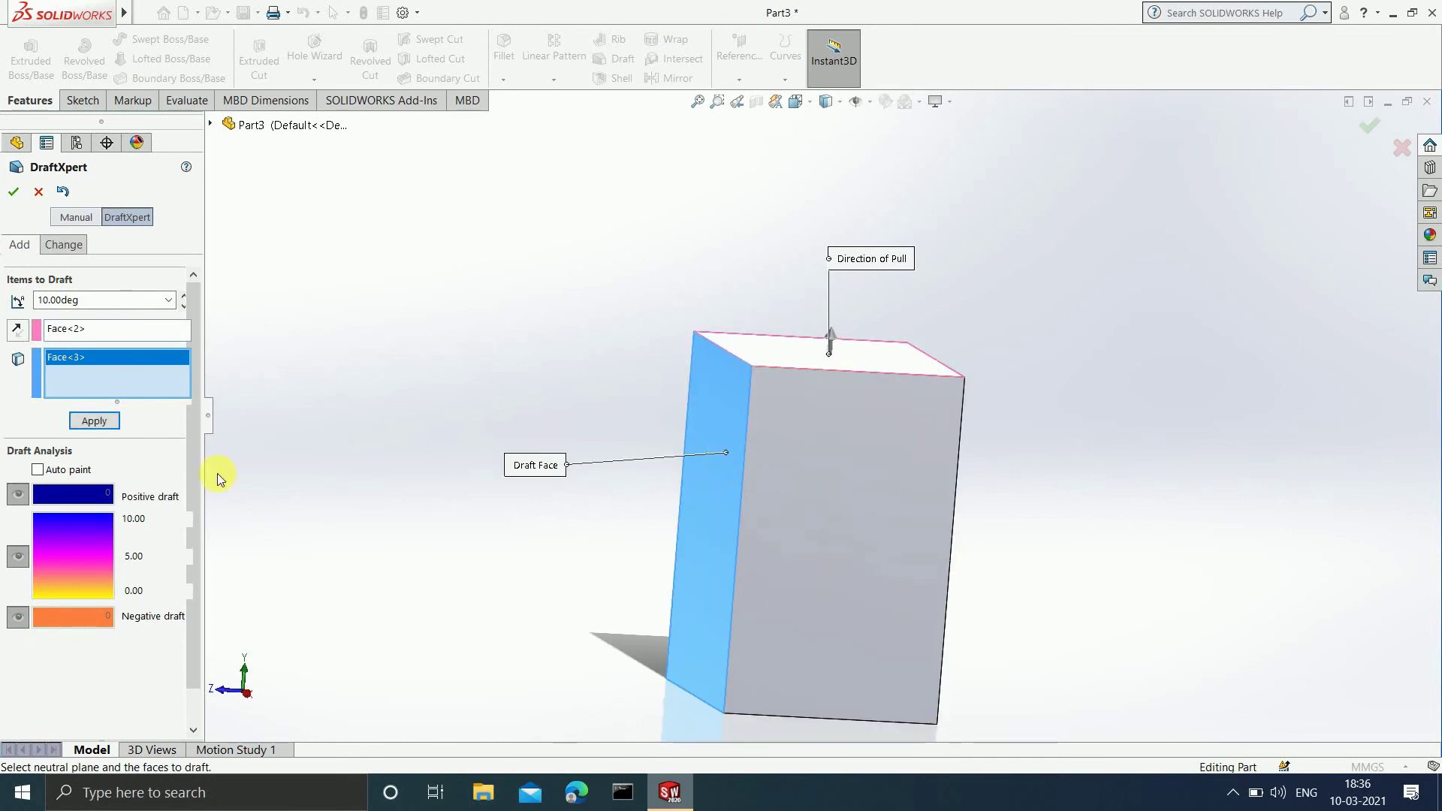
# Check the block's faces with the Auto paint draft analysis, turn it off again, and accept the 10-degree draft.
pyautogui.click(37, 470)
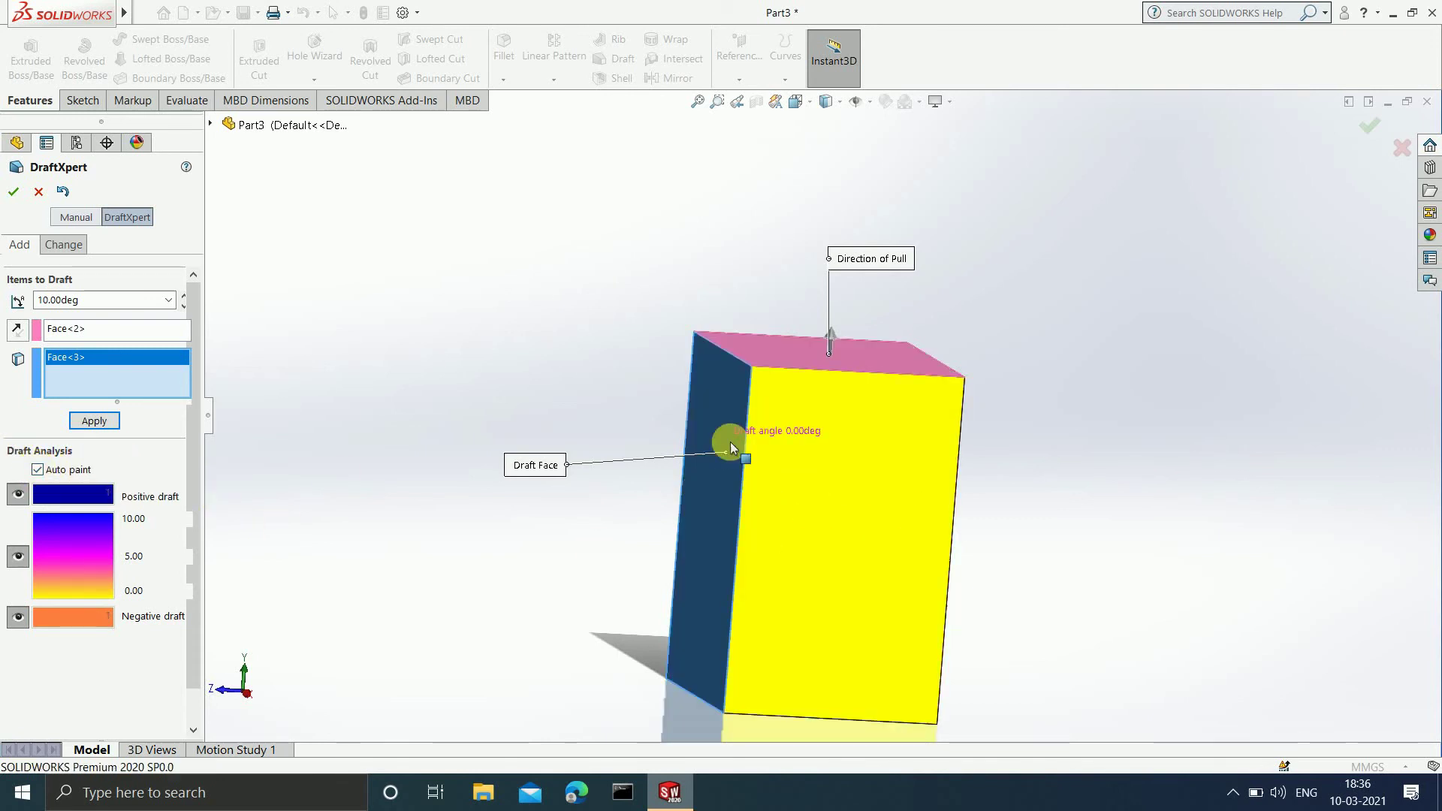
pyautogui.scroll(2, 785, 488)
pyautogui.moveTo(785, 486); pyautogui.dragTo(909, 428, button='middle')
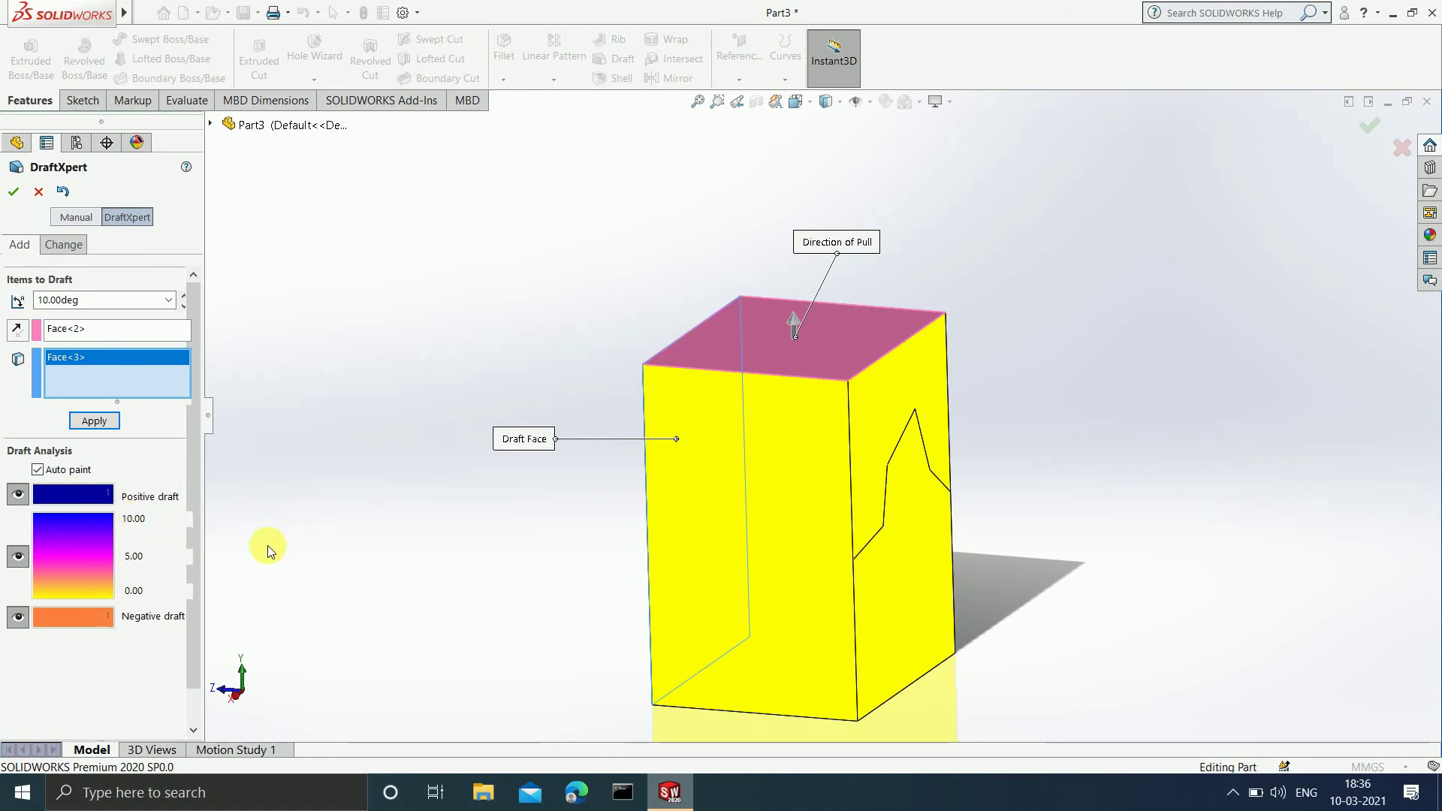
pyautogui.click(37, 470)
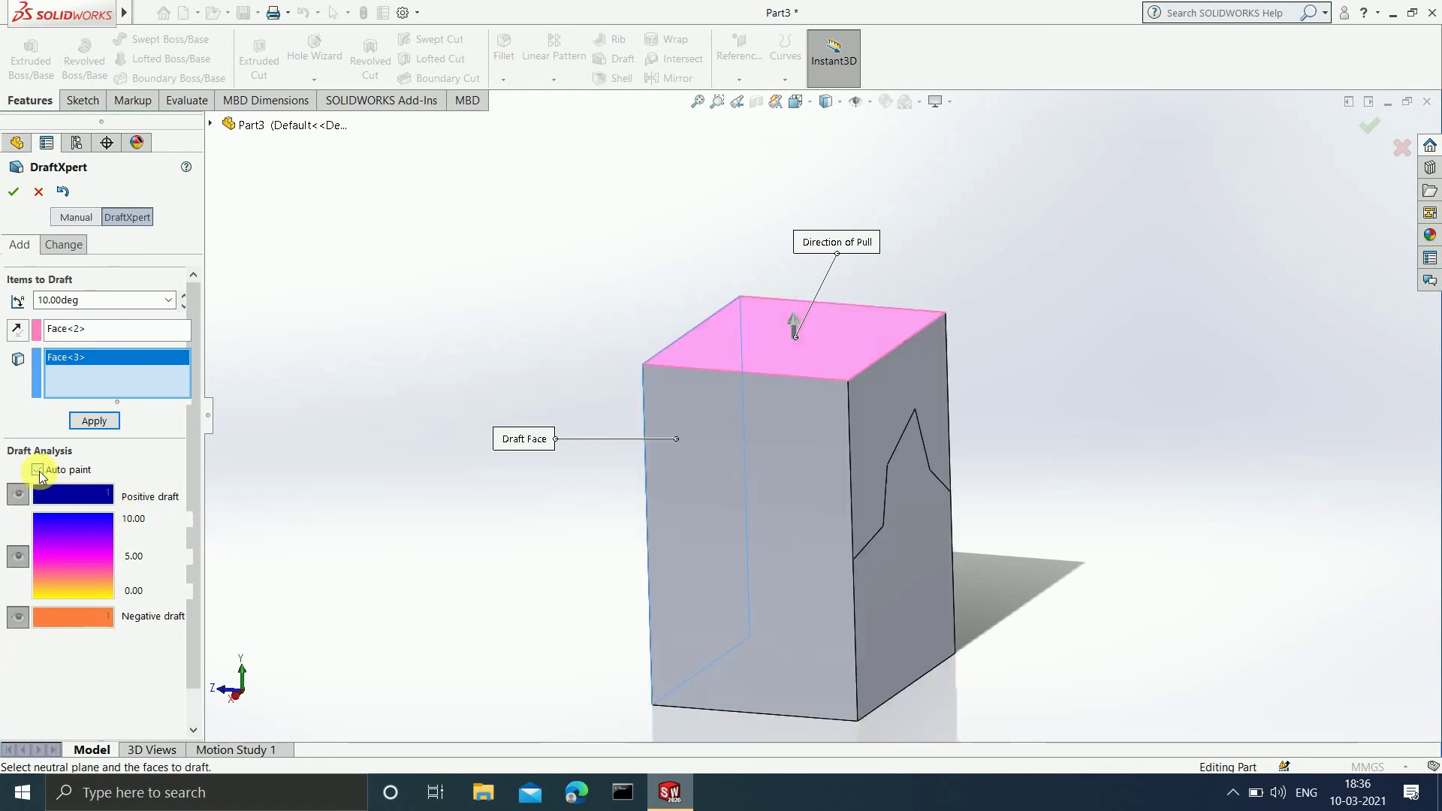
pyautogui.click(14, 192)
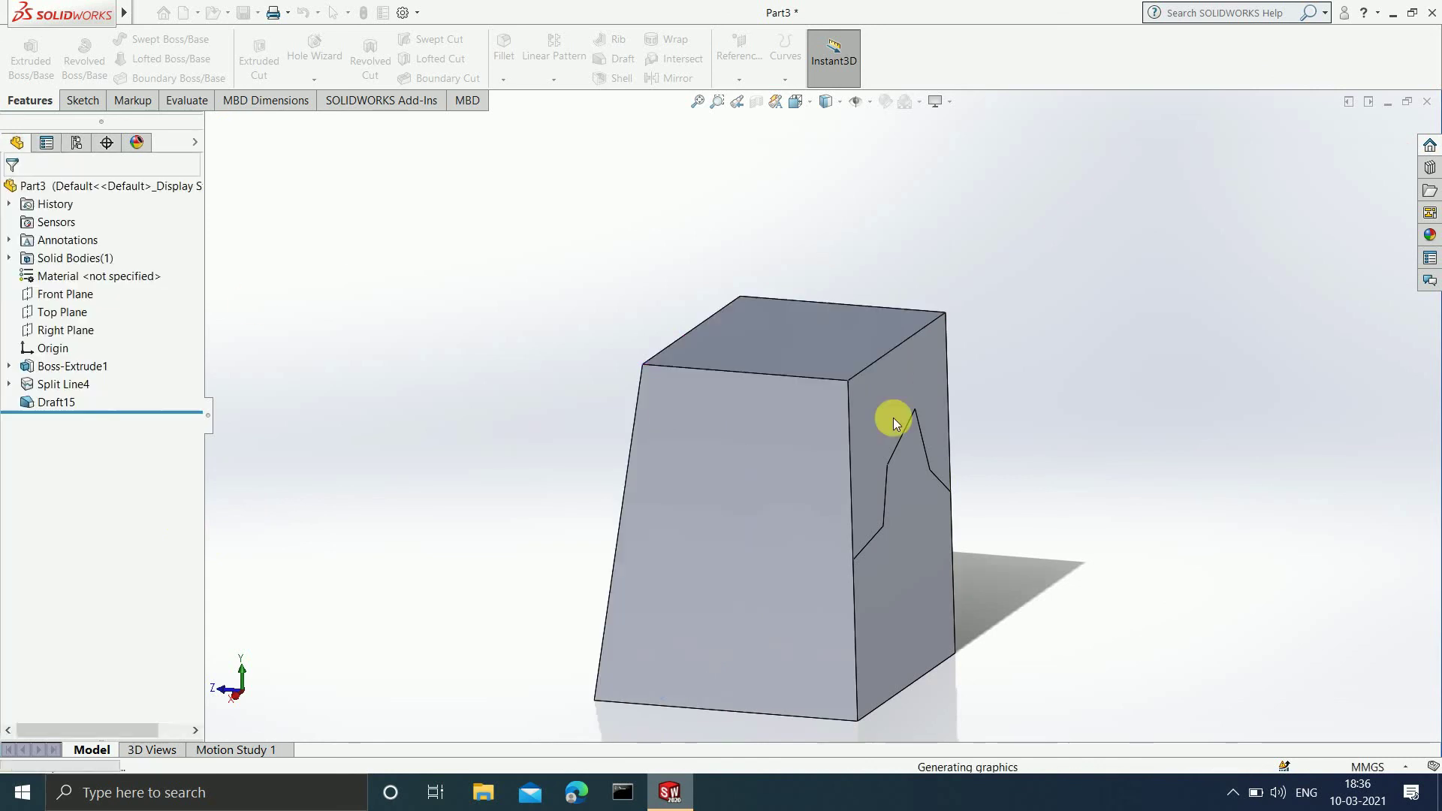